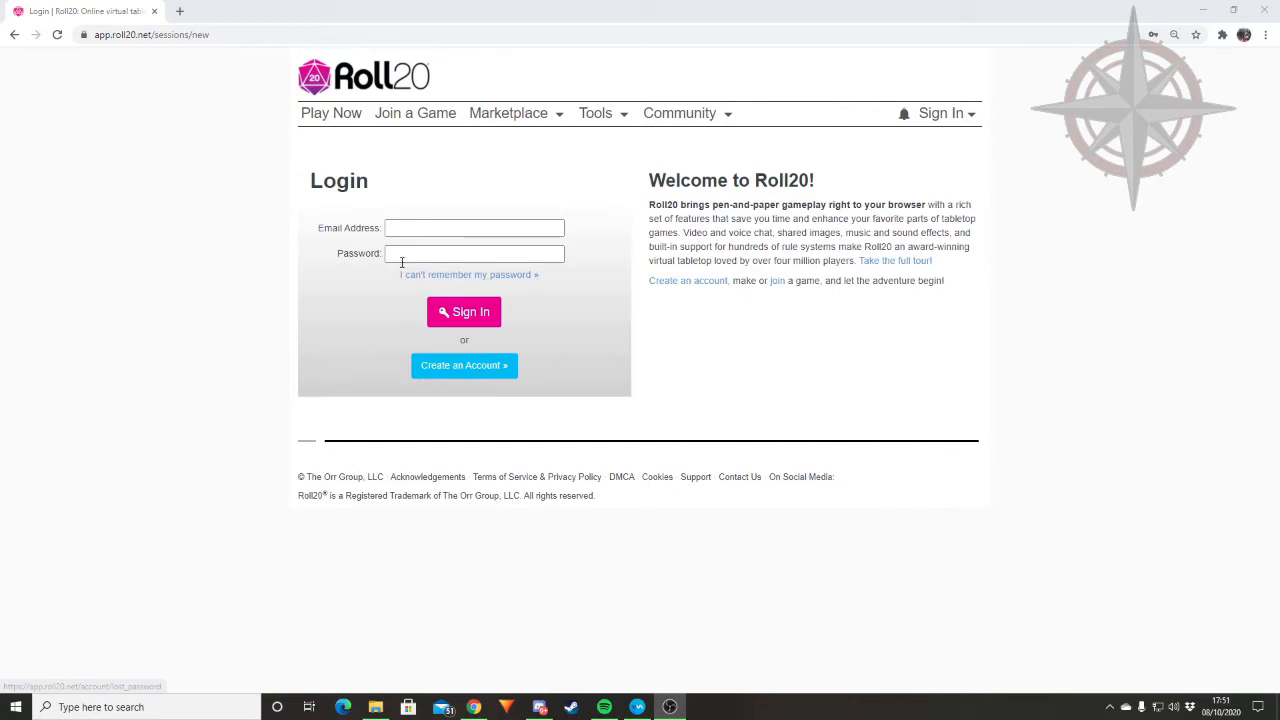
# Step: Open the new-account registration form and submit it with the completed name, e-mail and password details
pyautogui.click(391, 255)
pyautogui.click(440, 370)
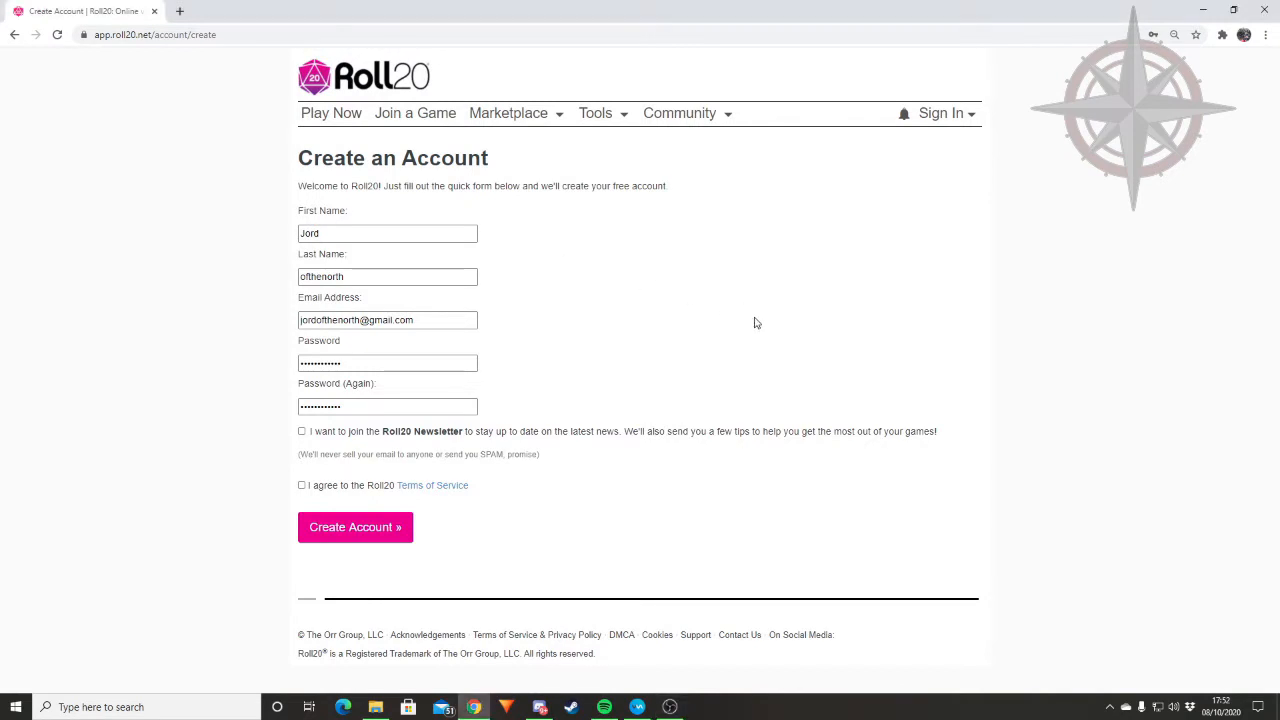
pyautogui.hotkey('ctrl', '+')
pyautogui.hotkey('ctrl', '+')
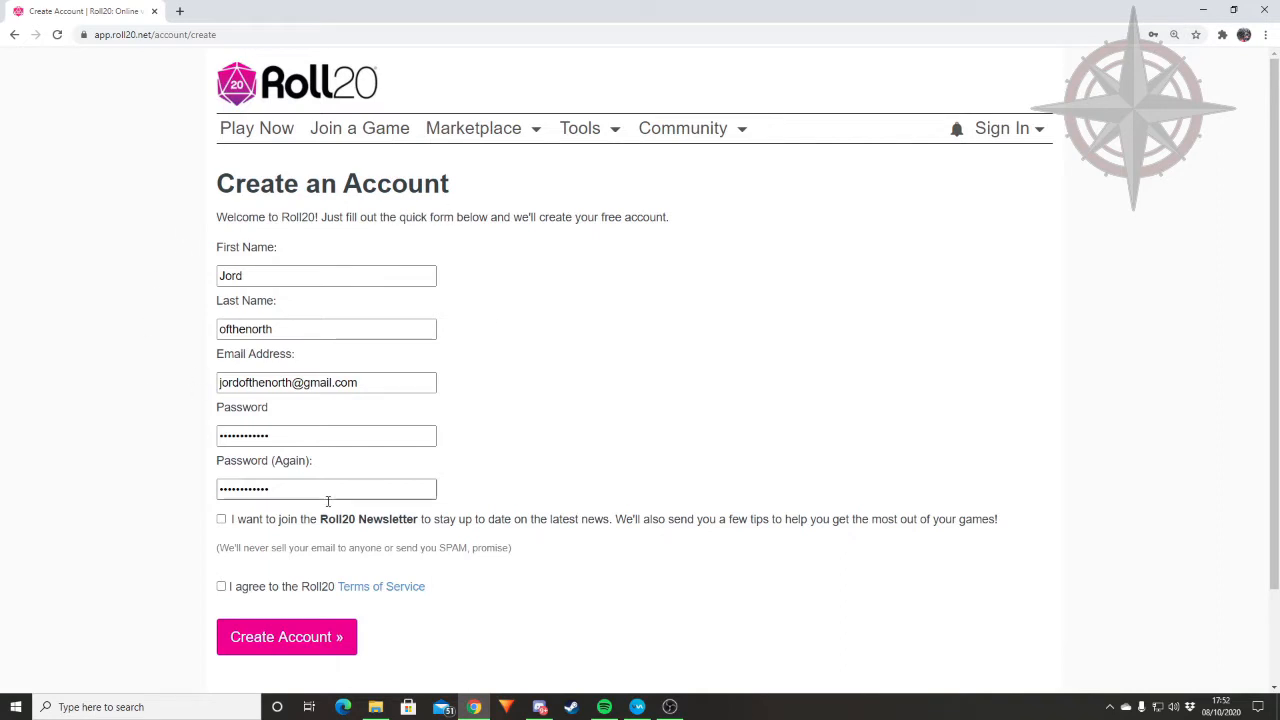
pyautogui.click(305, 645)
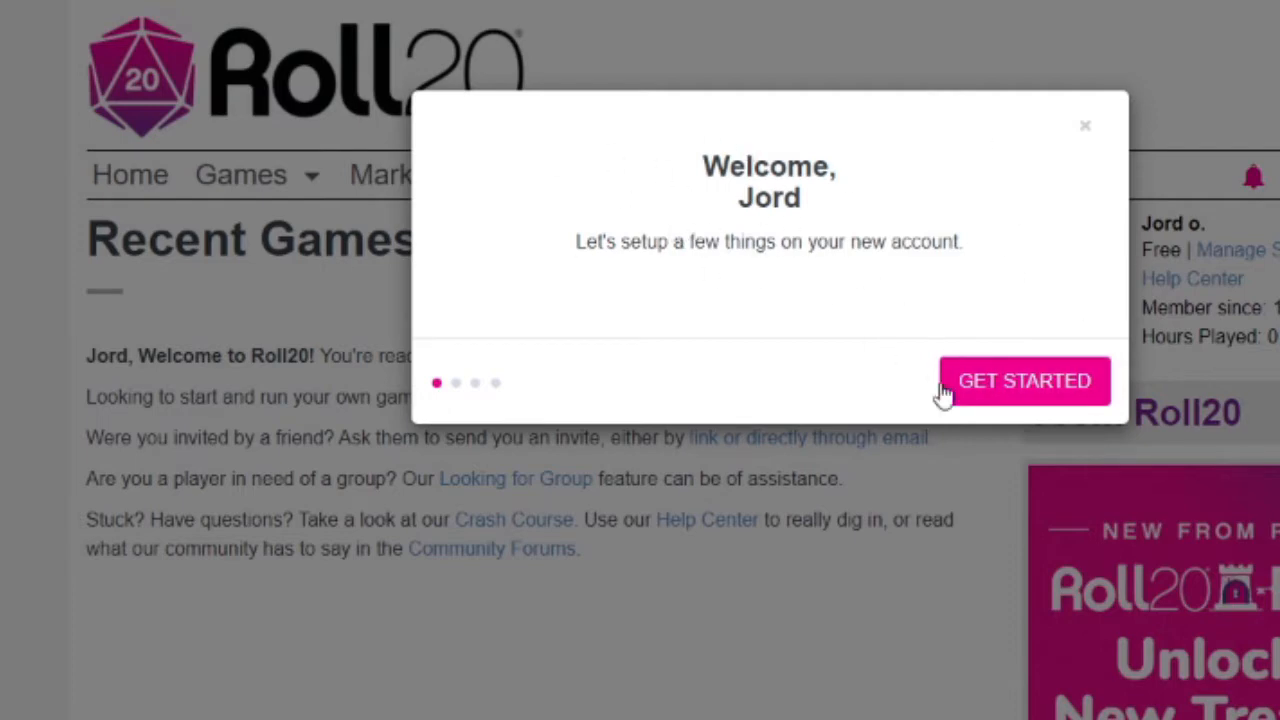
# Step: Dismiss the welcome setup dialog and open the account's public profile page
pyautogui.click(1086, 127)
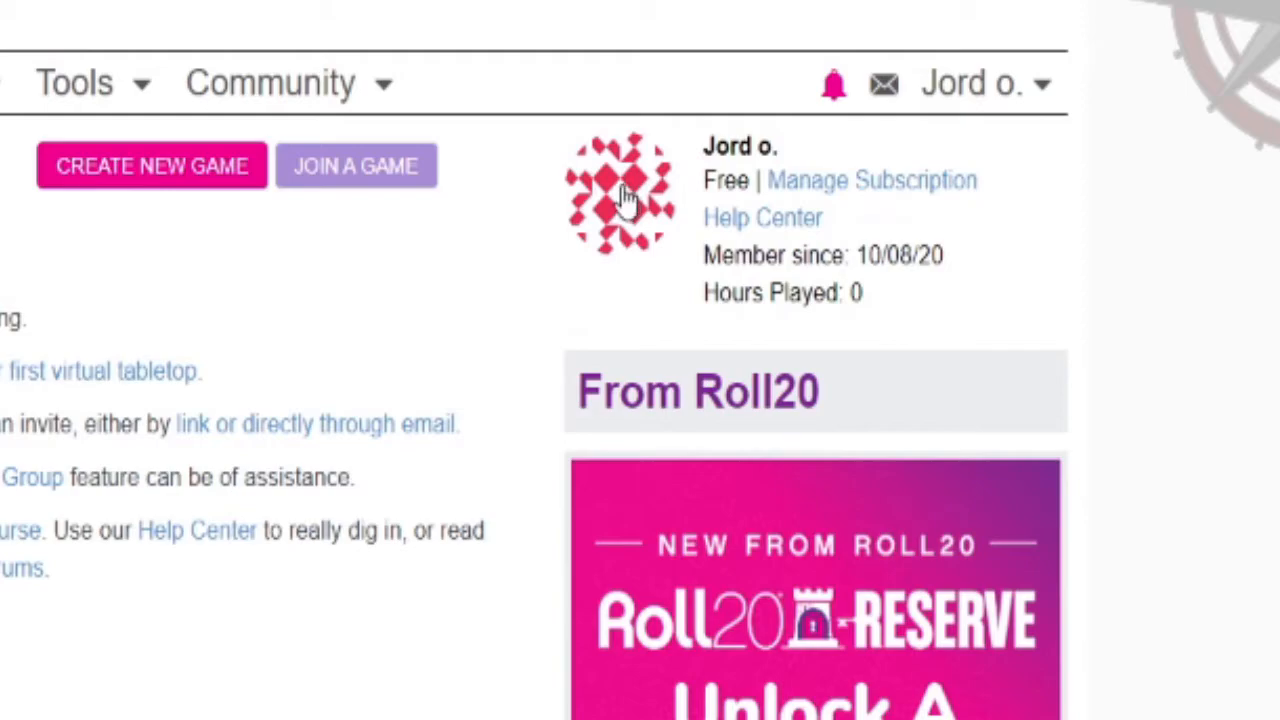
pyautogui.click(706, 152)
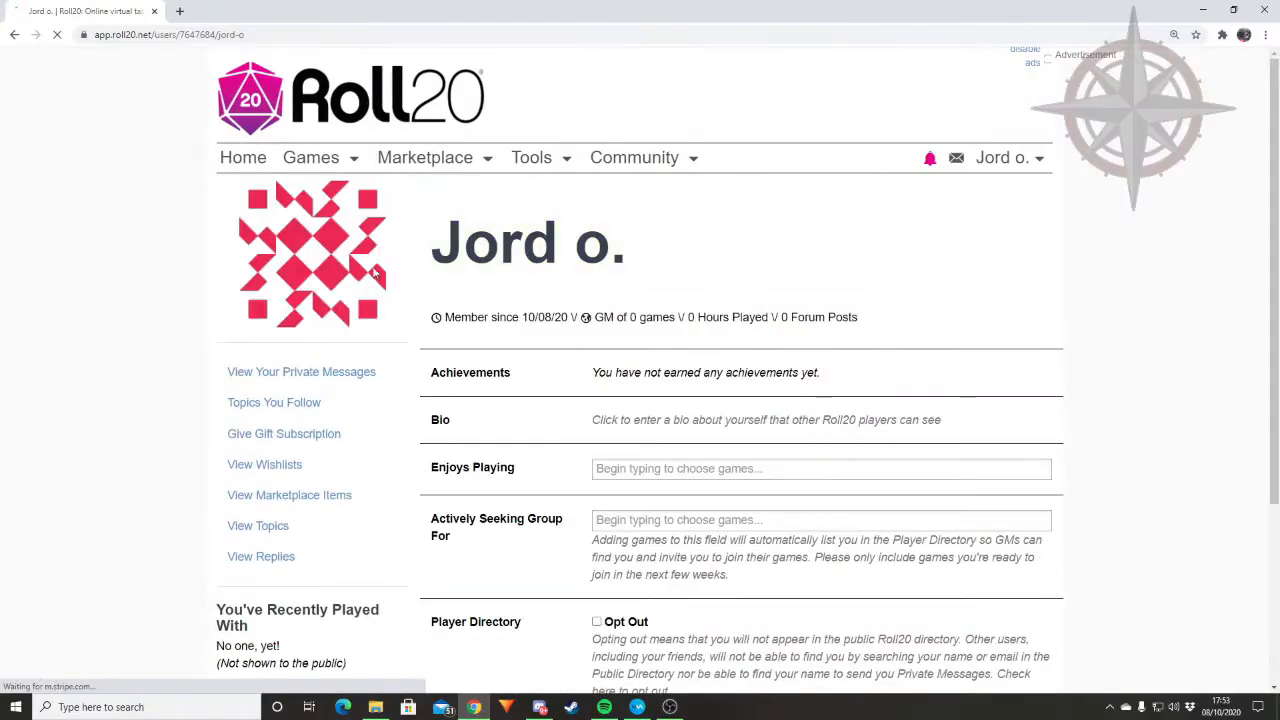
pyautogui.moveTo(322, 283)
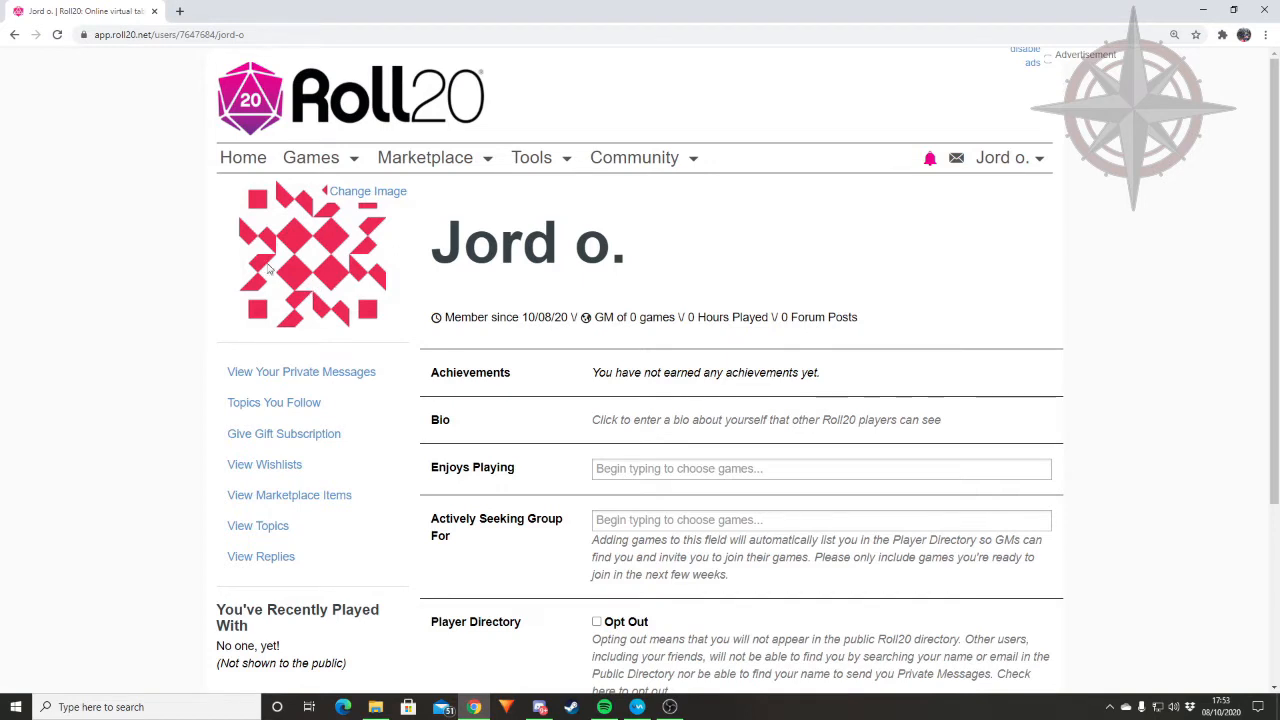
# Step: Search Google Images for "elf ranger" in a new browser tab
pyautogui.click(180, 11)
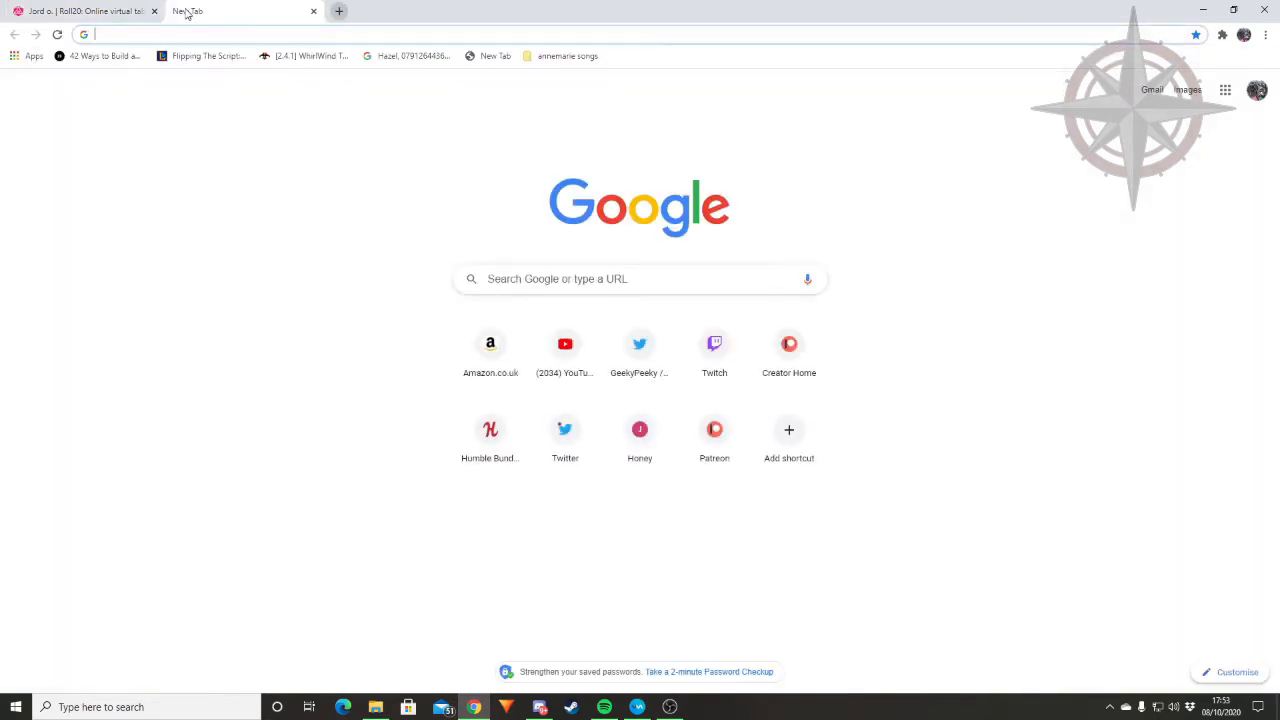
pyautogui.click(546, 285)
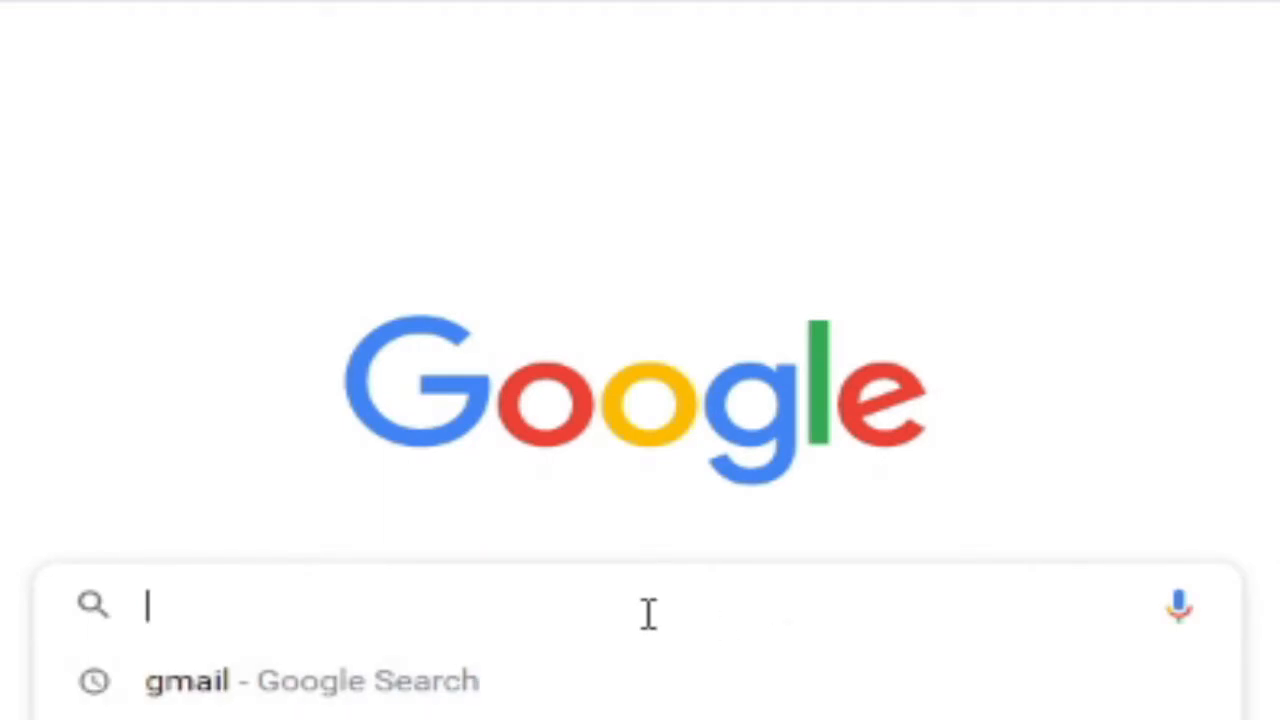
pyautogui.write('elf ')
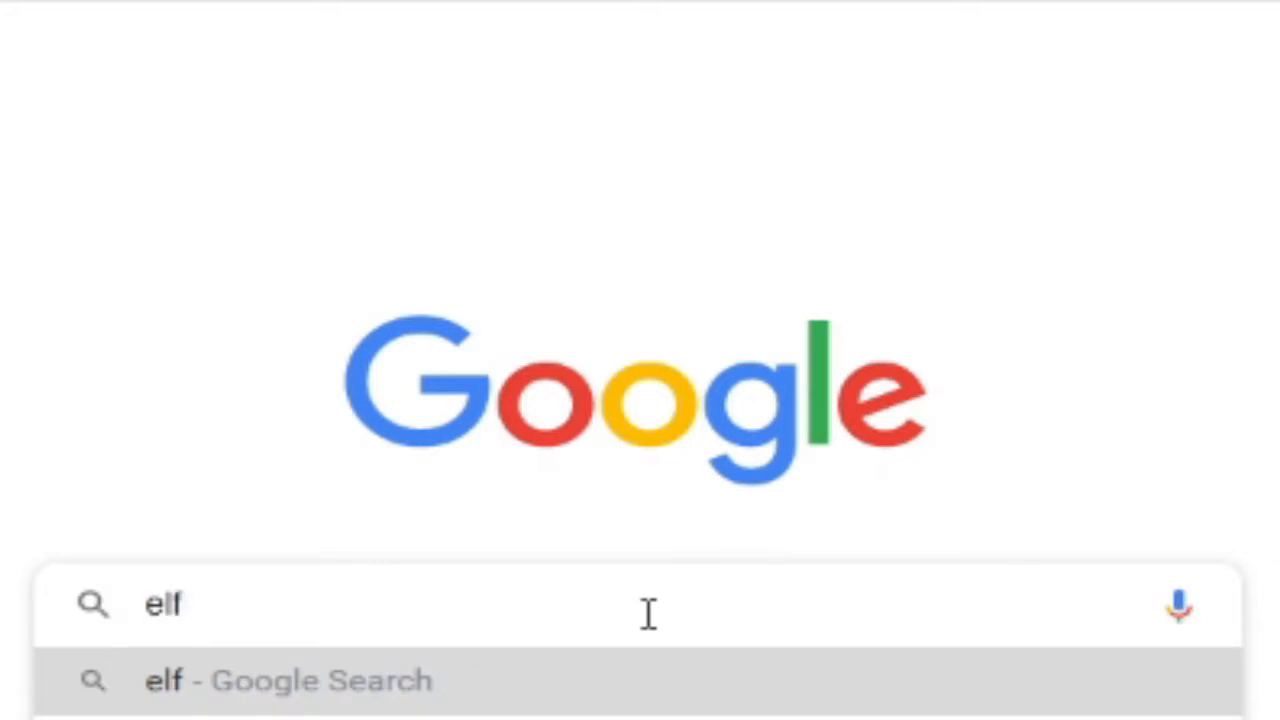
pyautogui.write('ranger')
pyautogui.press('Return')
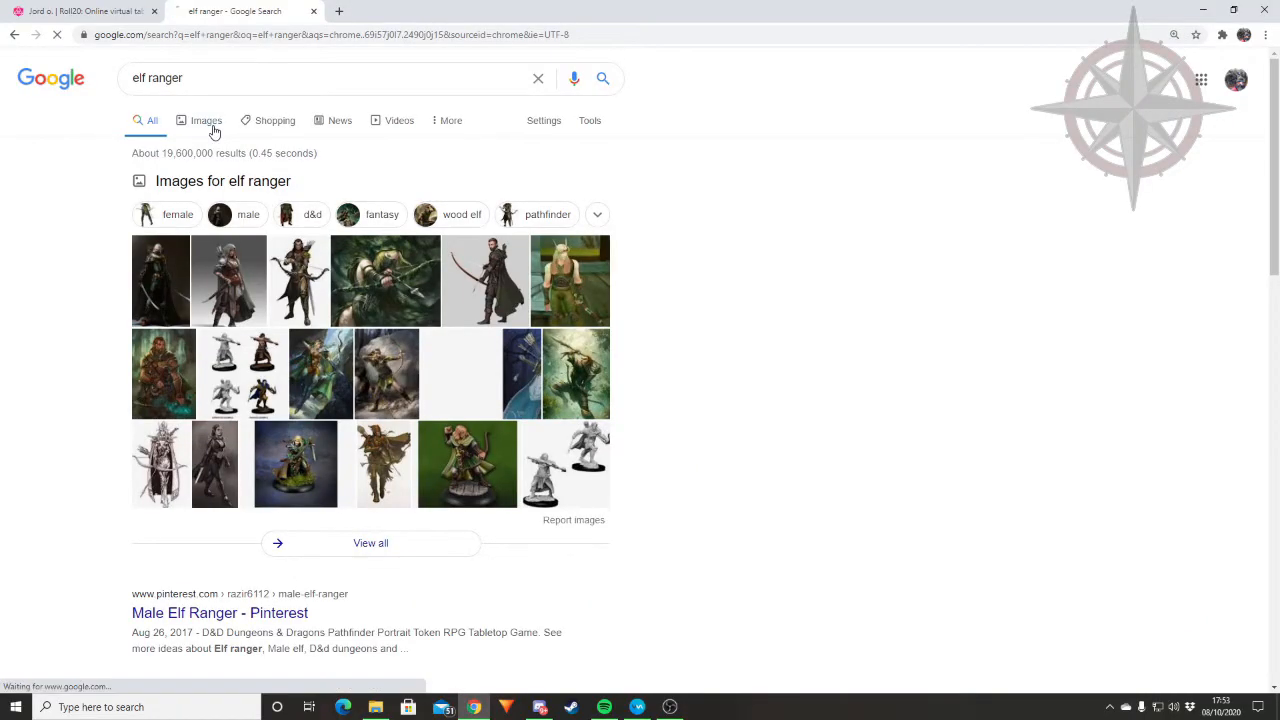
pyautogui.click(208, 124)
# Step: Pick the Tumblr elf ranger picture of the brown-haired archer with the glowing bow and open the image in its own tab
pyautogui.scroll(-3, 1055, 287)
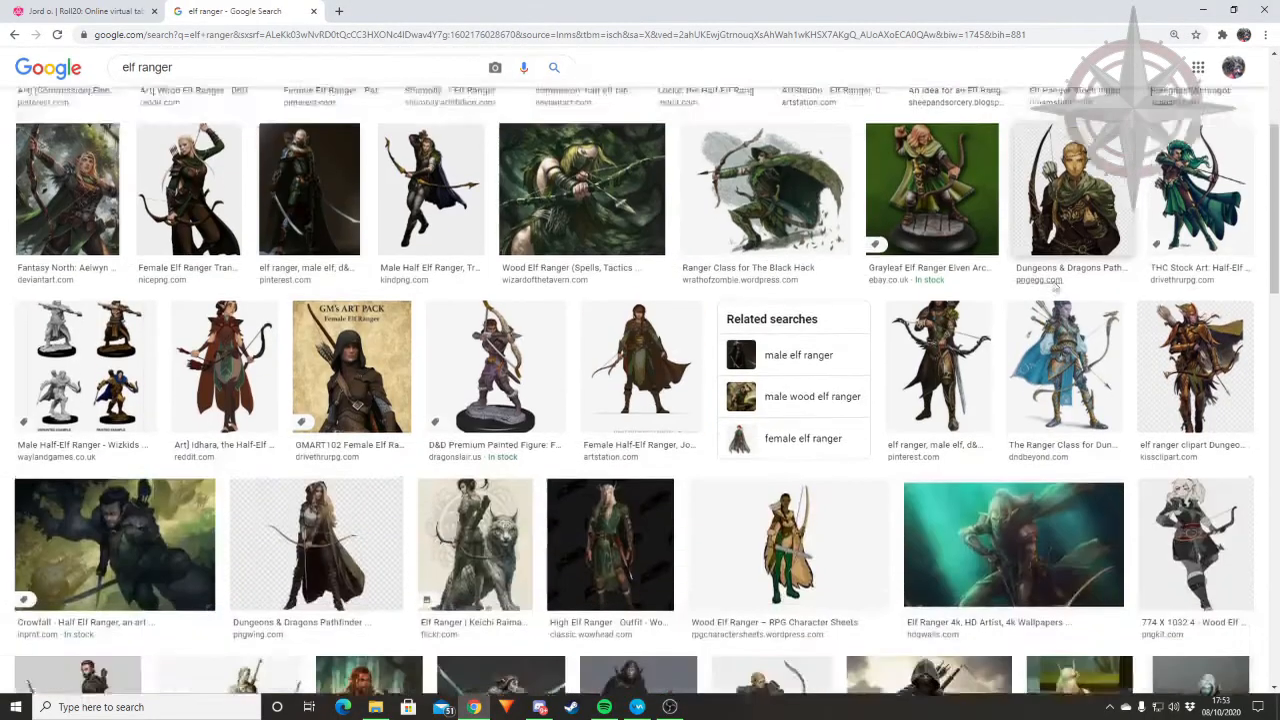
pyautogui.scroll(3, 329, 350)
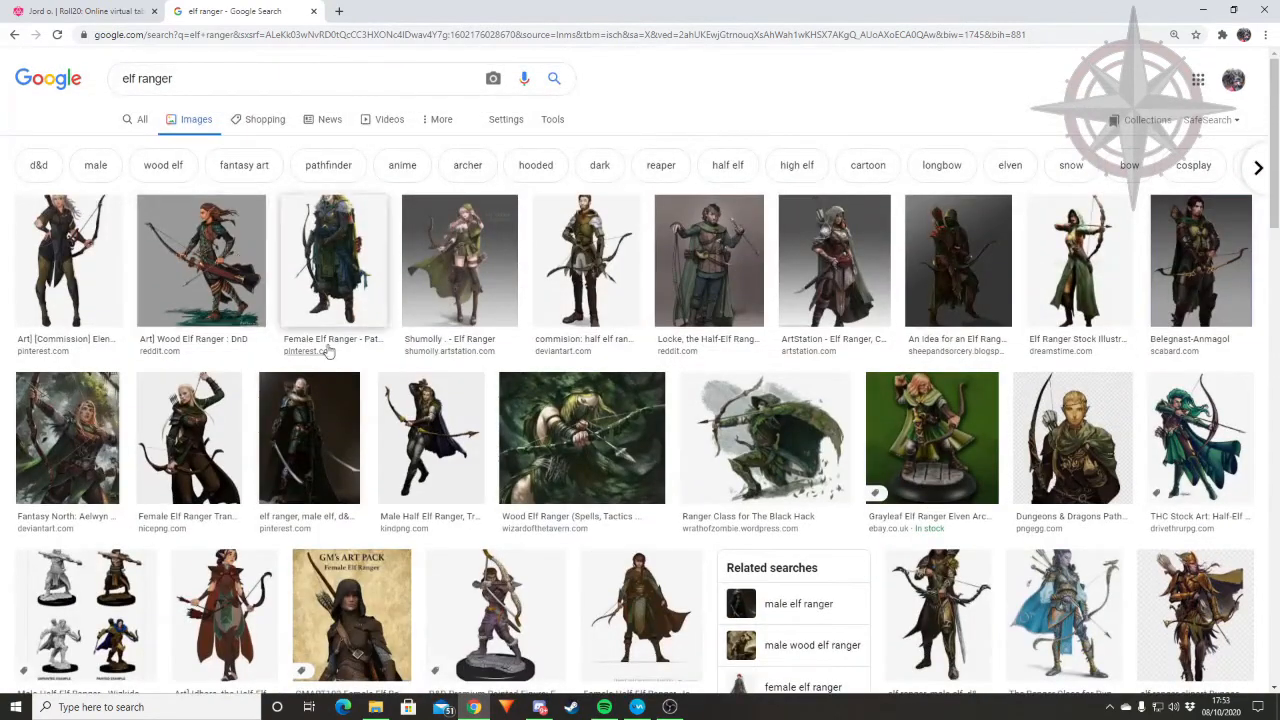
pyautogui.scroll(-2, 927, 290)
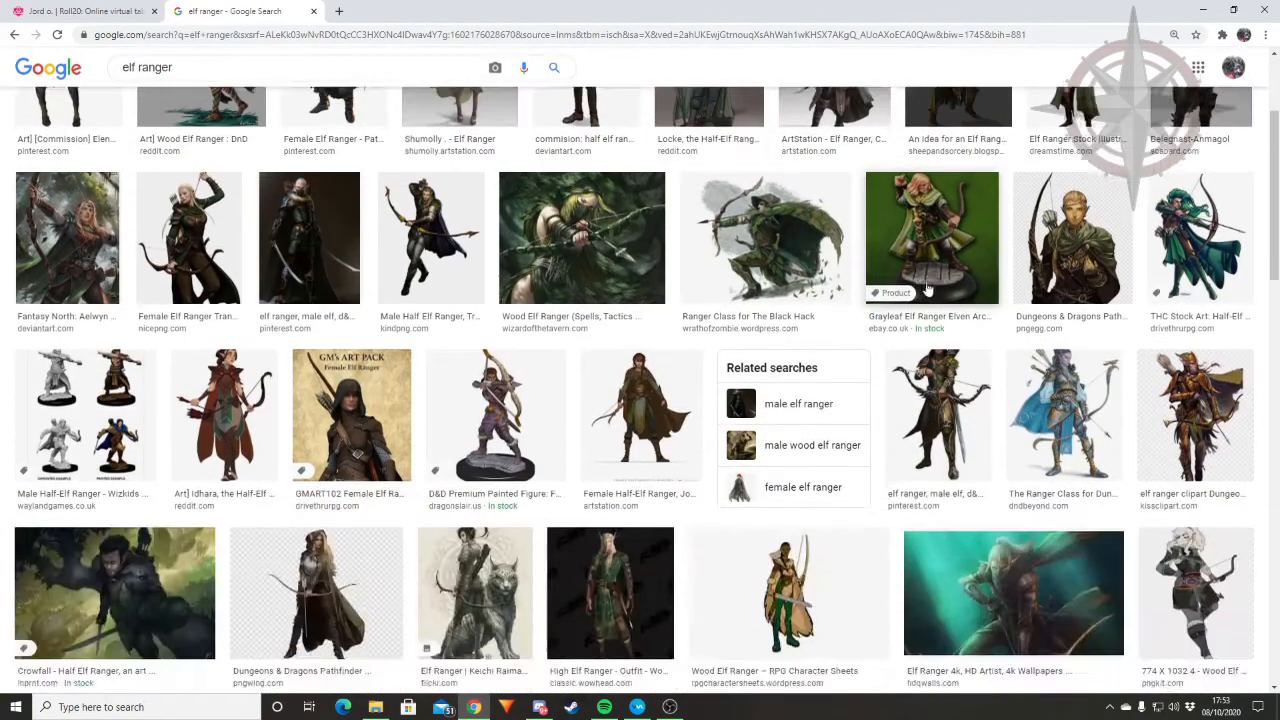
pyautogui.scroll(-5, 927, 290)
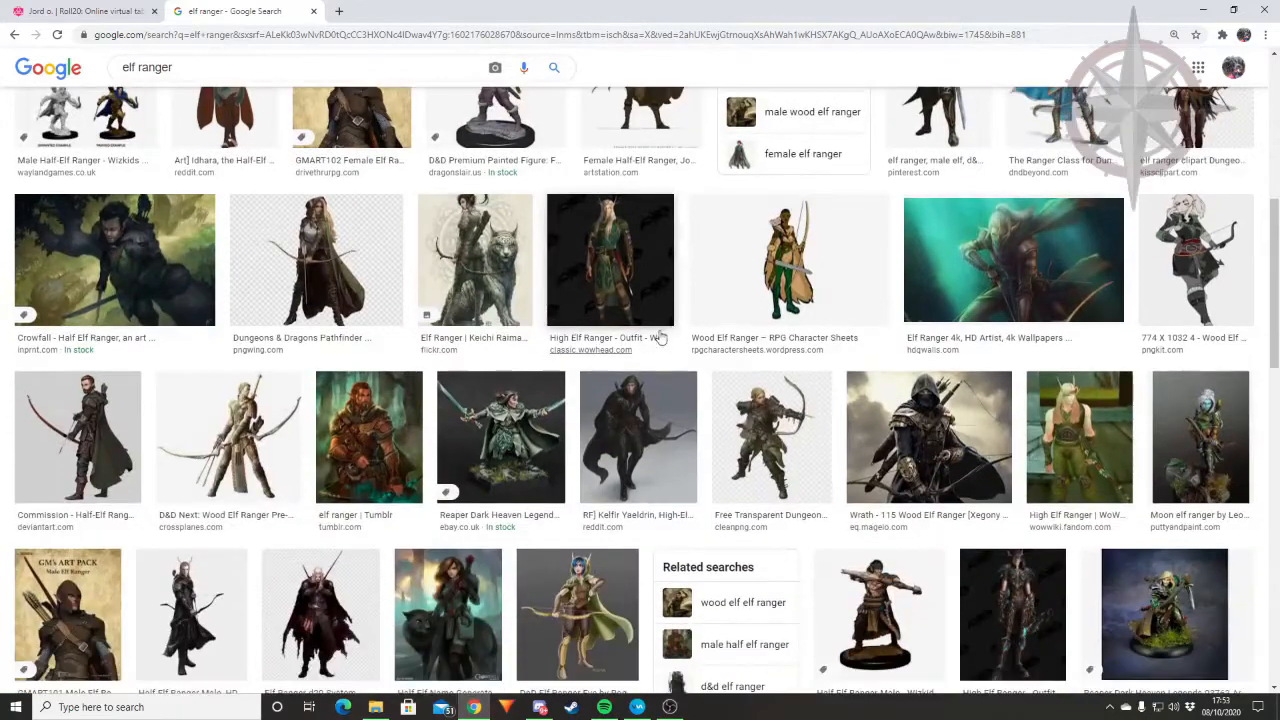
pyautogui.scroll(-2, 950, 300)
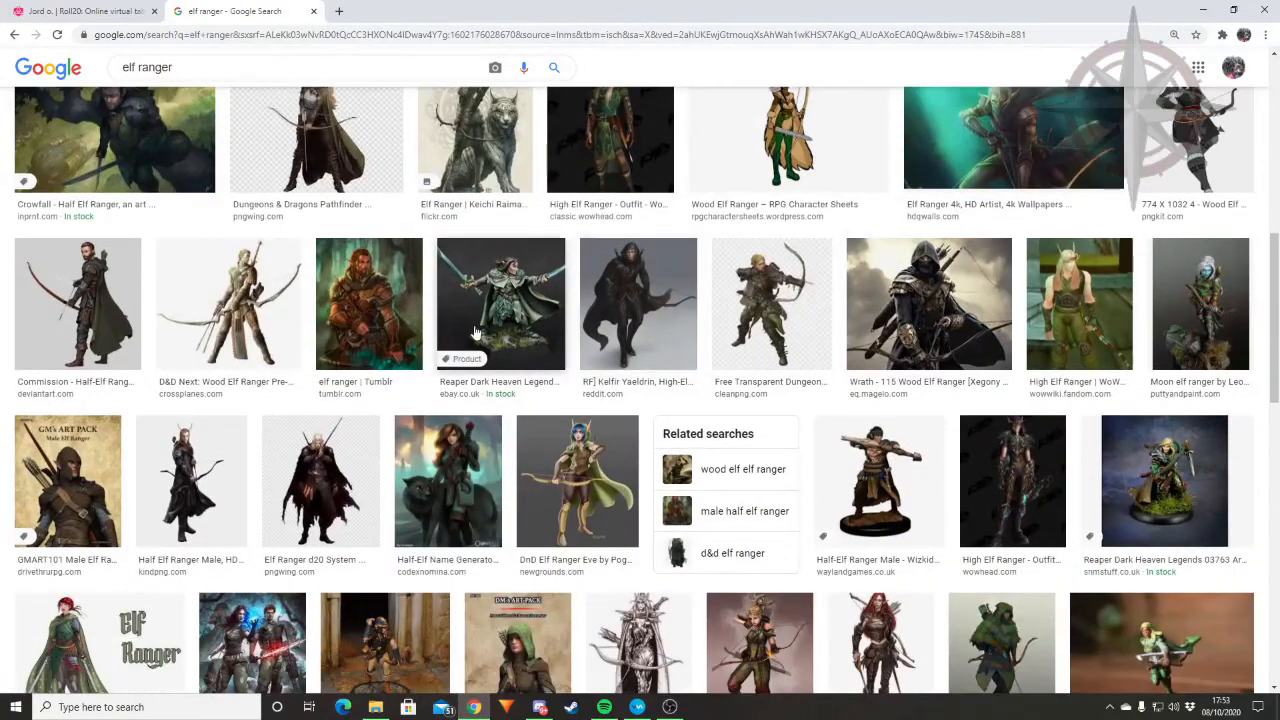
pyautogui.click(369, 305)
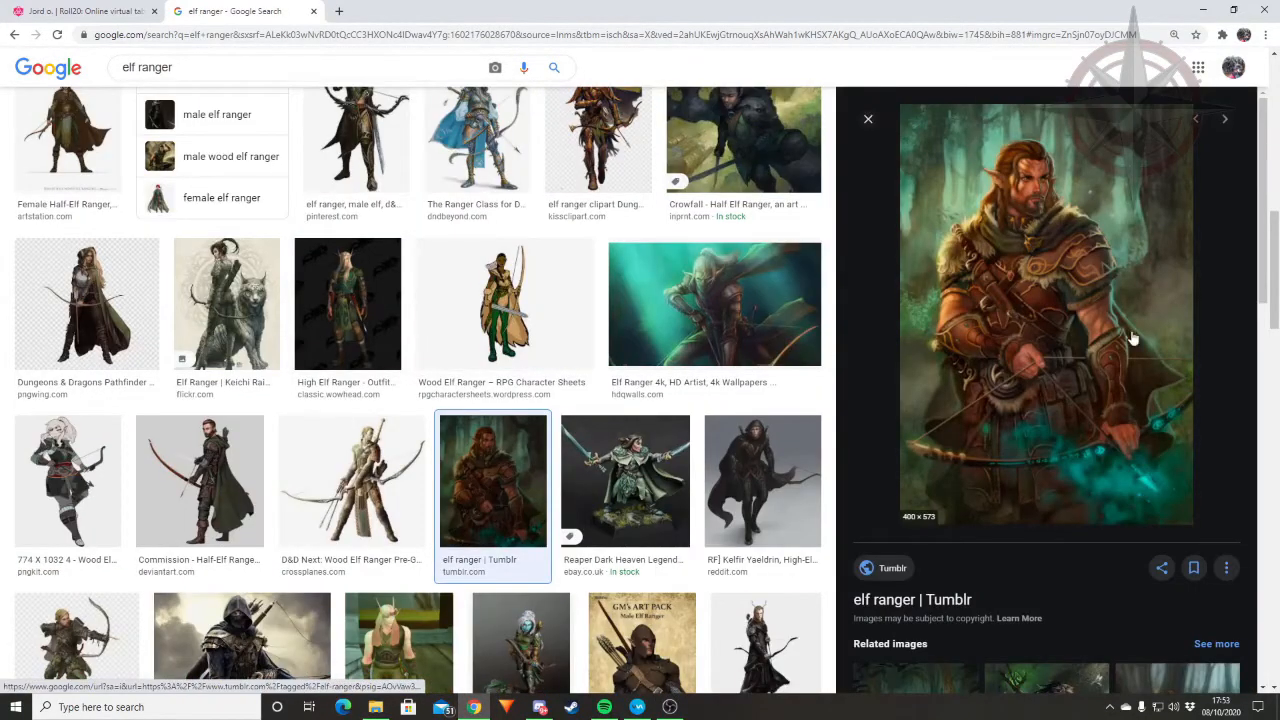
pyautogui.rightClick(998, 302)
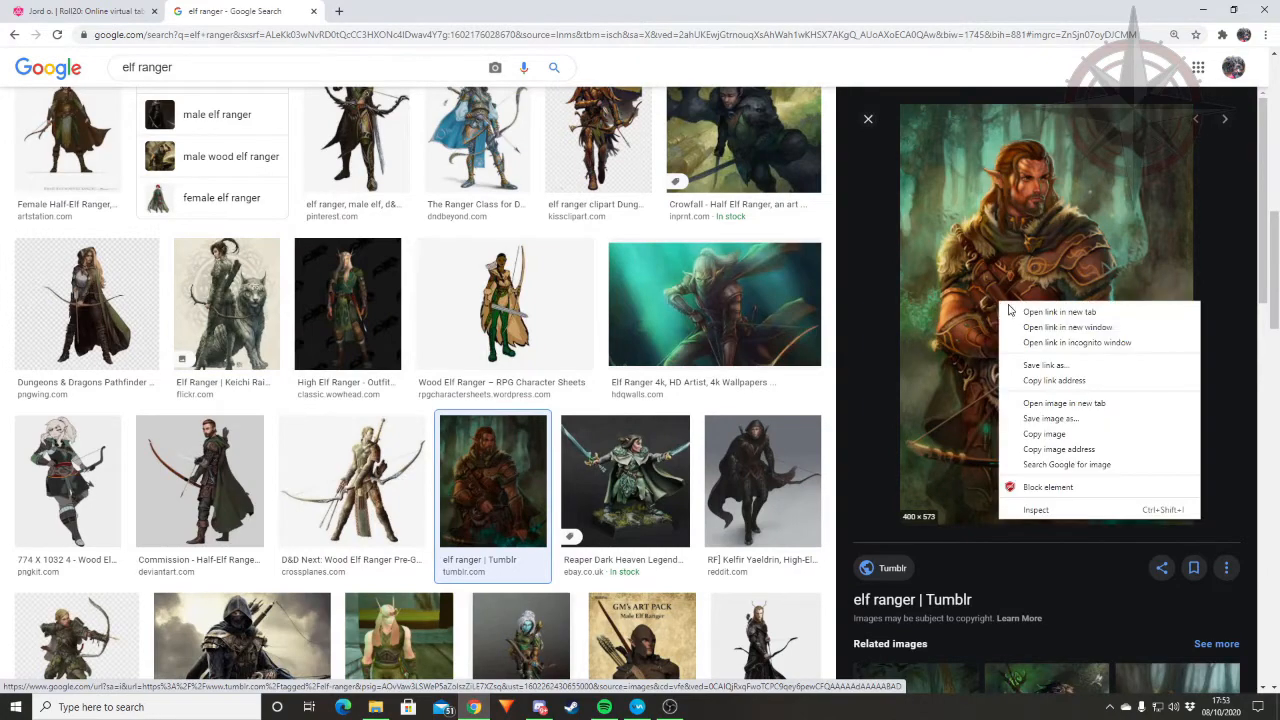
pyautogui.click(1065, 403)
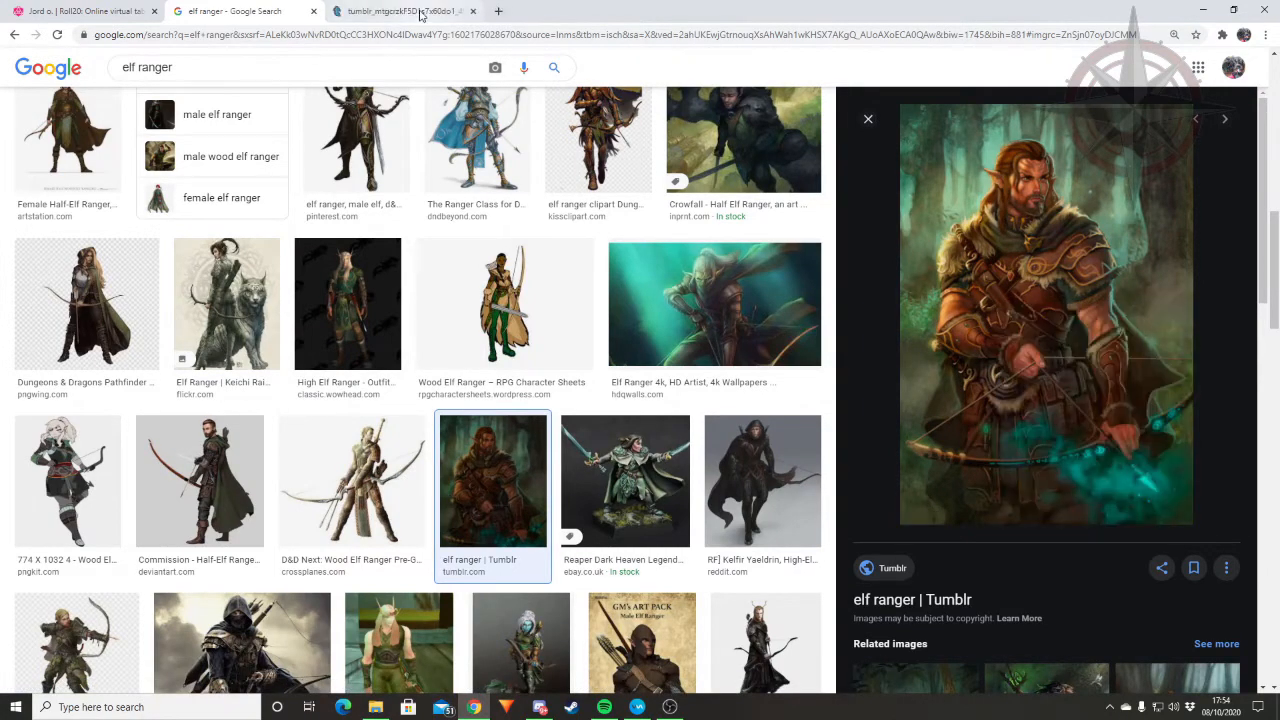
# Step: Save the elf ranger picture as a JPEG in the TestOverlays folder and close the image and search tabs
pyautogui.click(420, 14)
pyautogui.rightClick(598, 306)
pyautogui.click(646, 334)
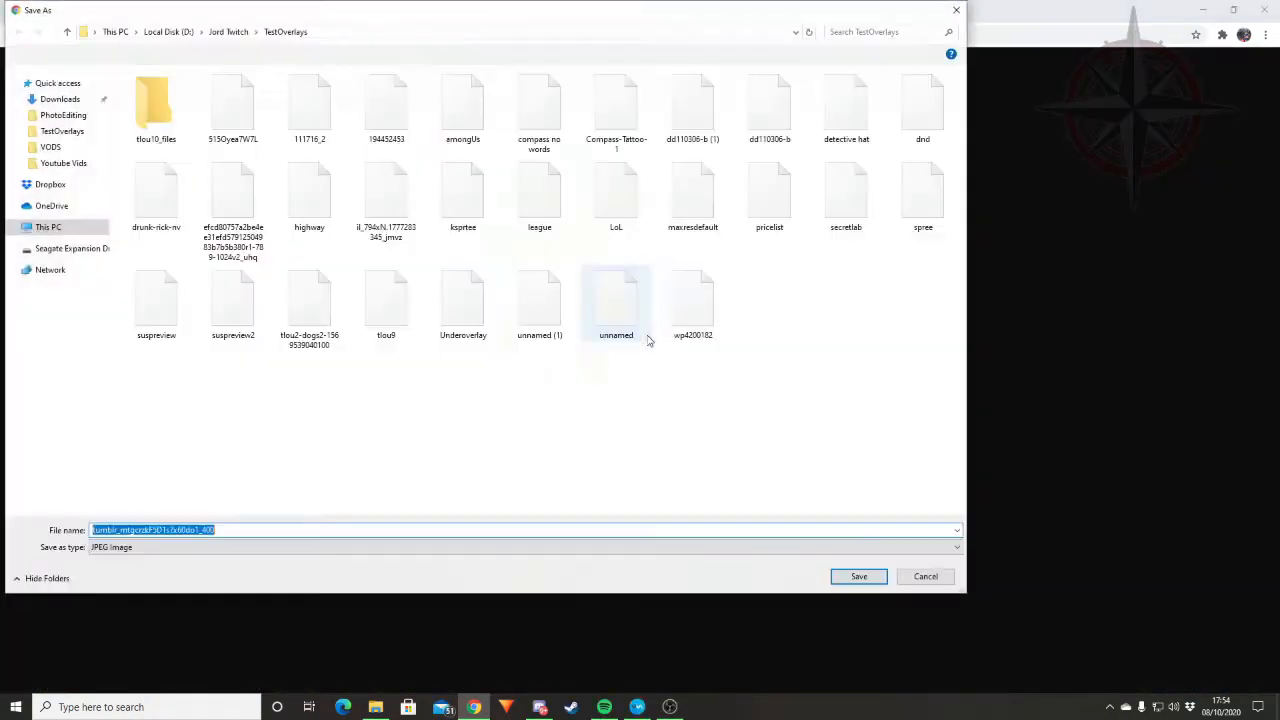
pyautogui.press('Return')
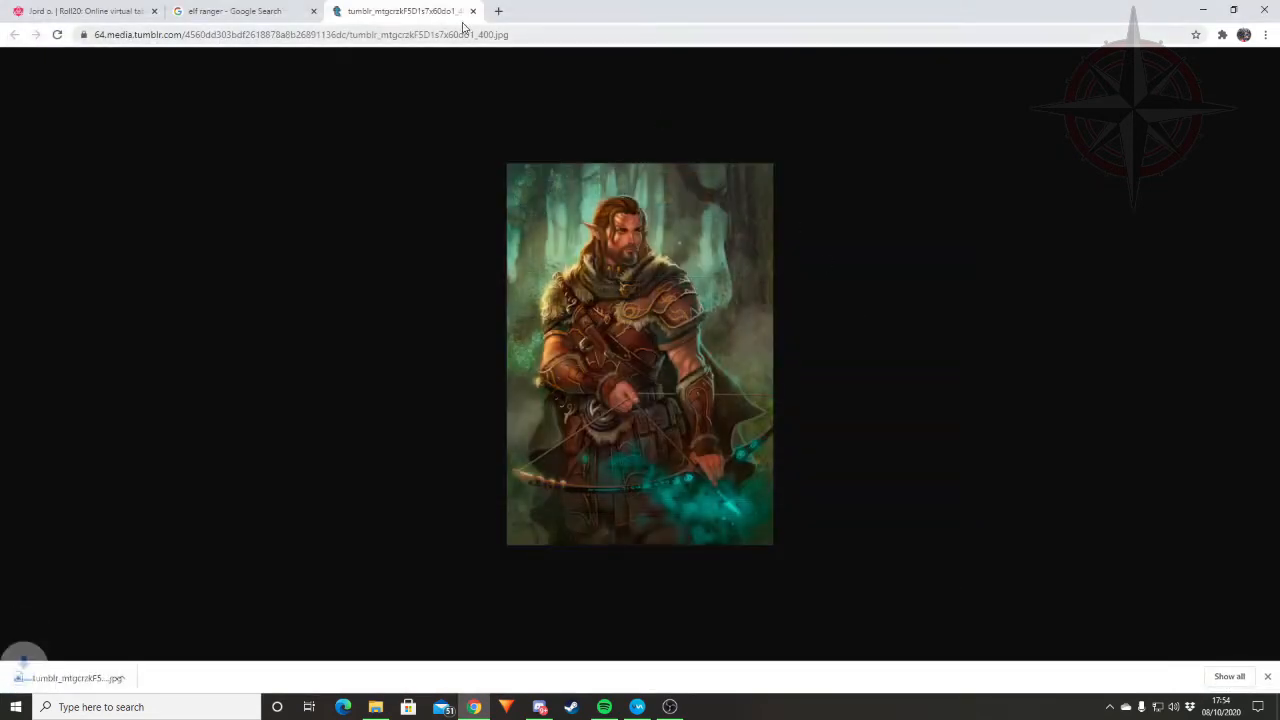
pyautogui.click(473, 11)
pyautogui.click(313, 11)
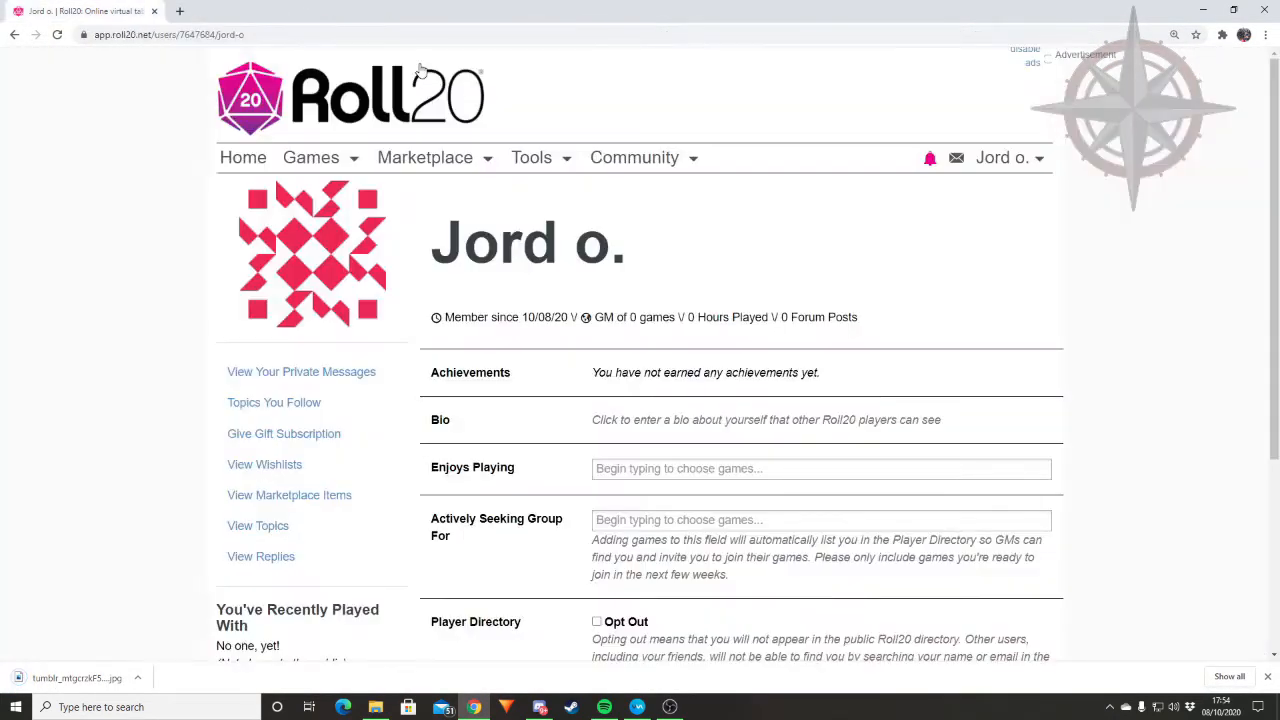
# Step: Replace the profile picture with the saved tumblr_mtgcrzkF5D1s7x60do1_400 image from the TestOverlays folder
pyautogui.click(343, 190)
pyautogui.click(303, 277)
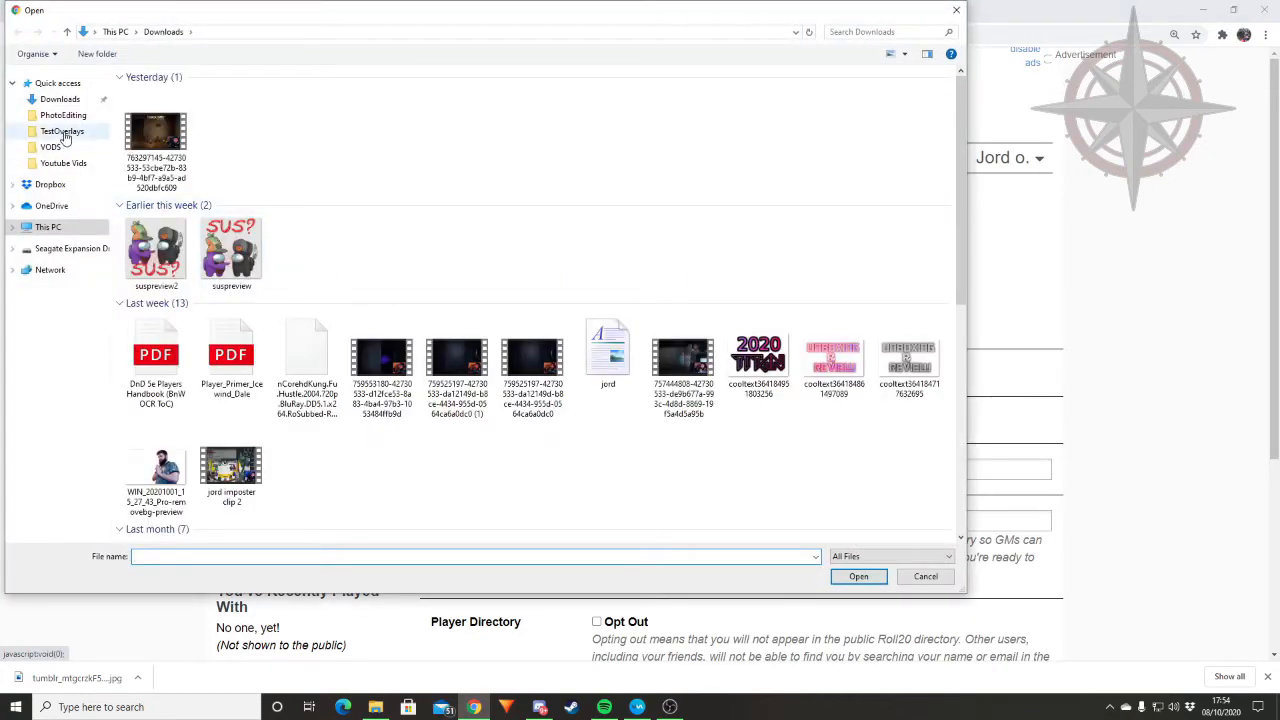
pyautogui.click(62, 131)
pyautogui.scroll(-5, 618, 233)
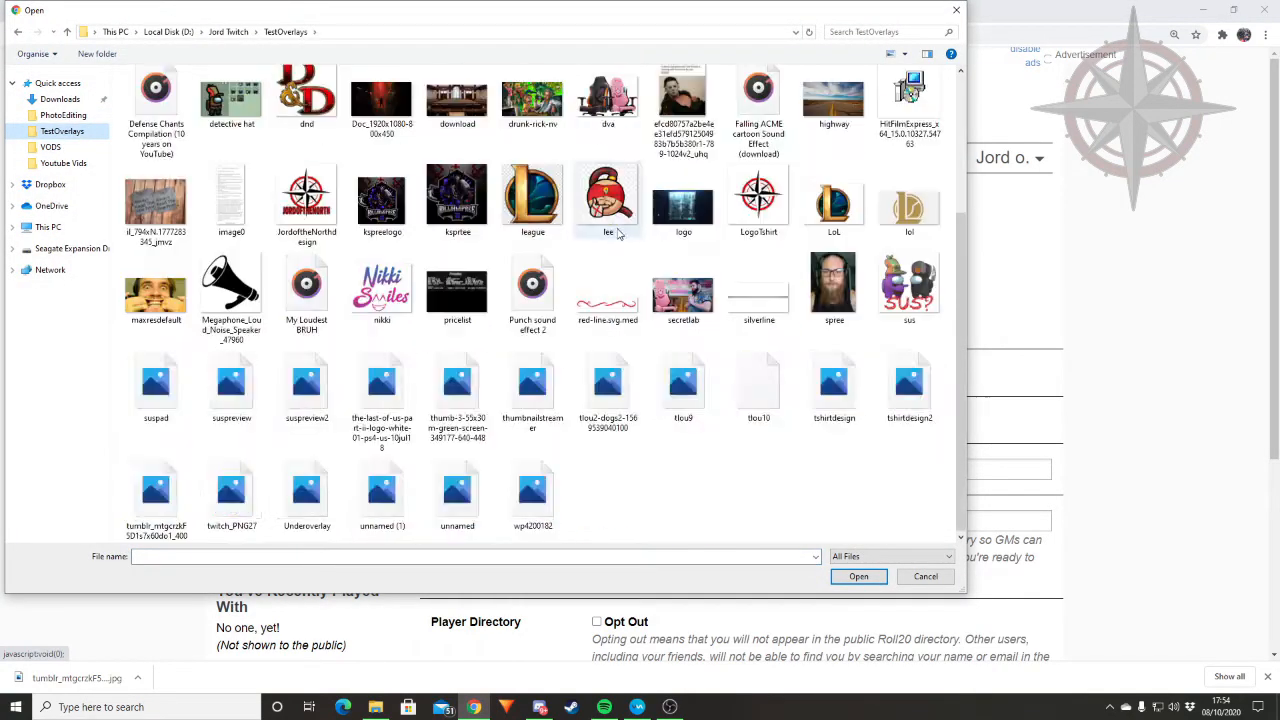
pyautogui.scroll(2, 605, 195)
pyautogui.scroll(-2, 553, 287)
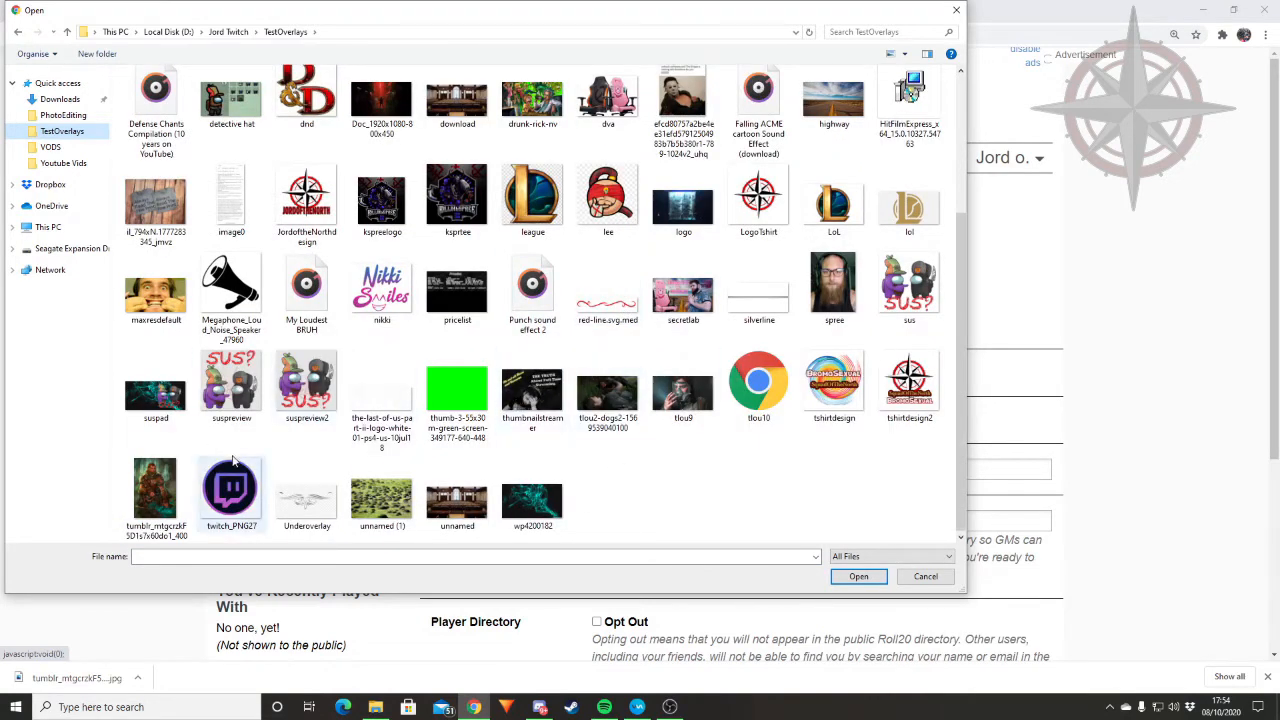
pyautogui.doubleClick(155, 490)
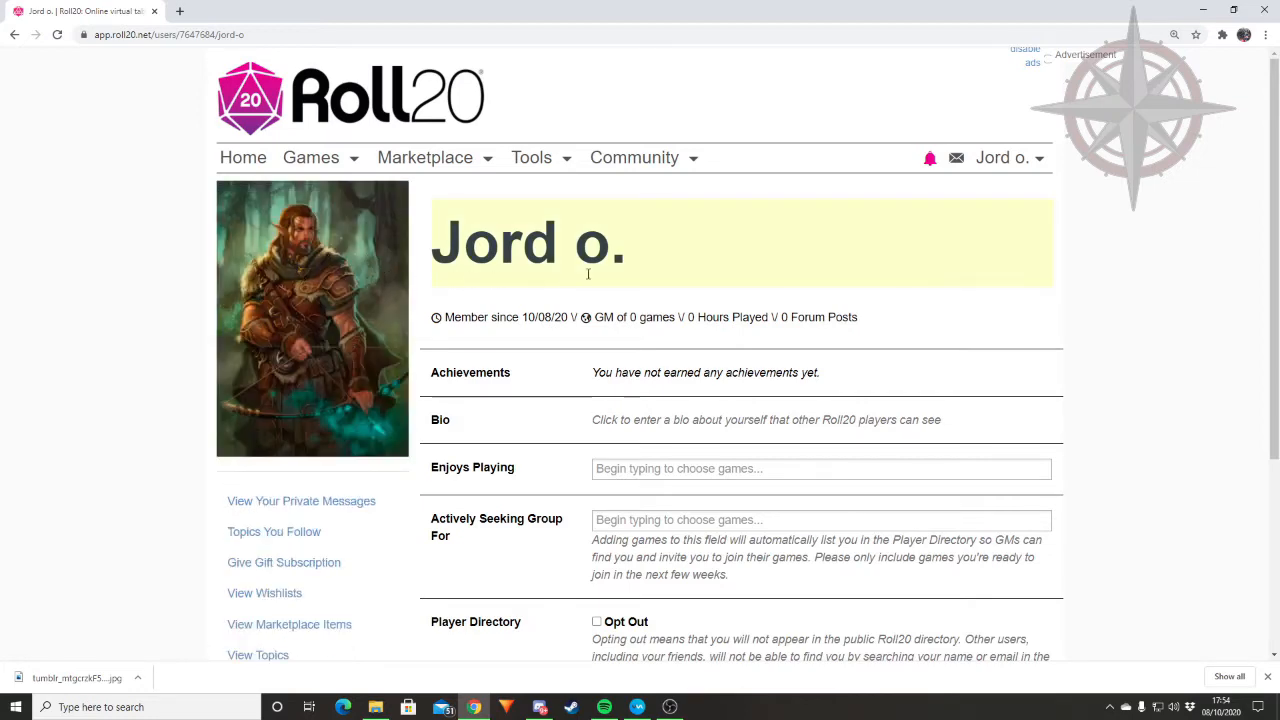
pyautogui.scroll(-2, 330, 245)
pyautogui.scroll(1, 318, 248)
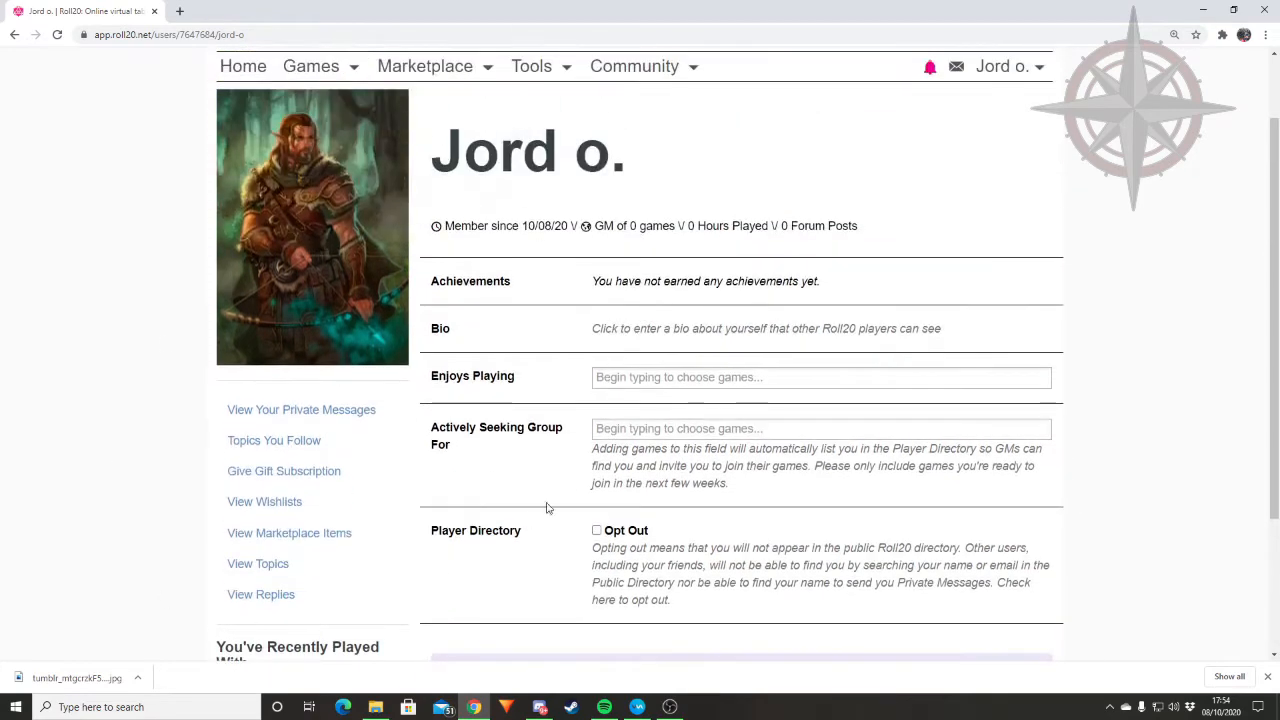
pyautogui.scroll(1, 712, 349)
pyautogui.scroll(-3, 707, 398)
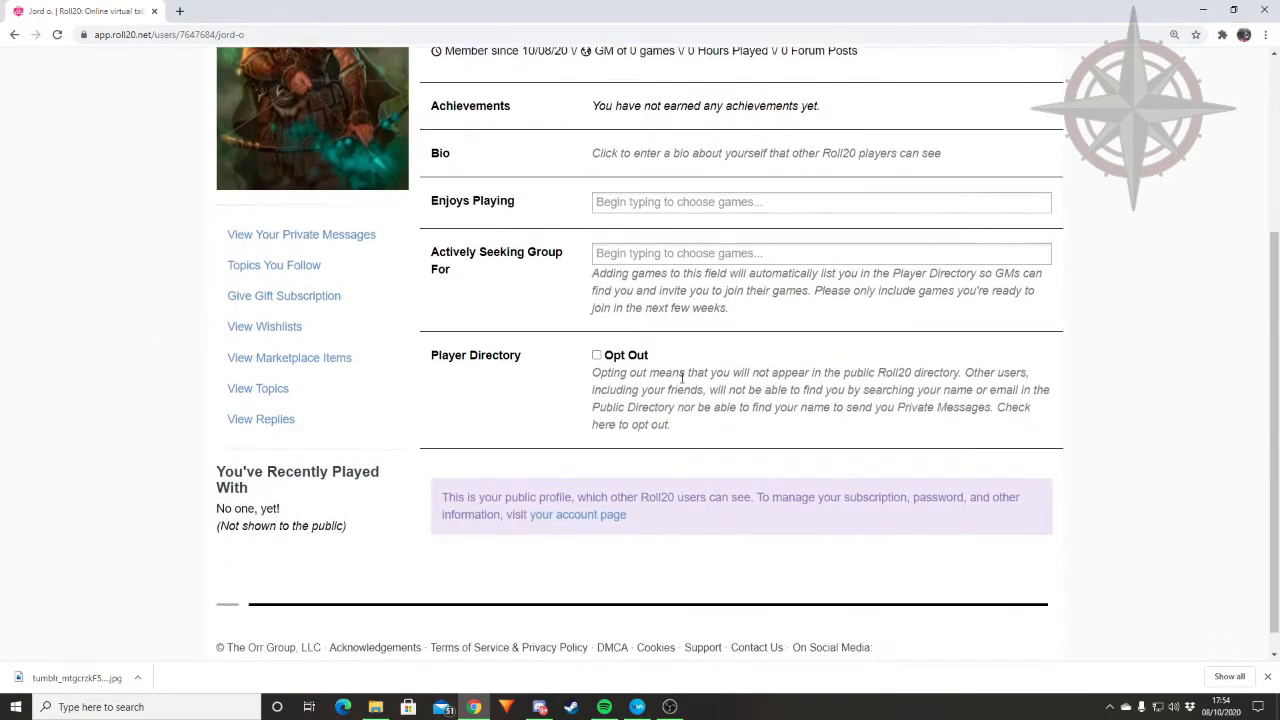
pyautogui.scroll(3, 680, 371)
# Step: Return to the home page, start a new game and name it "Jordofthenorth"
pyautogui.click(245, 160)
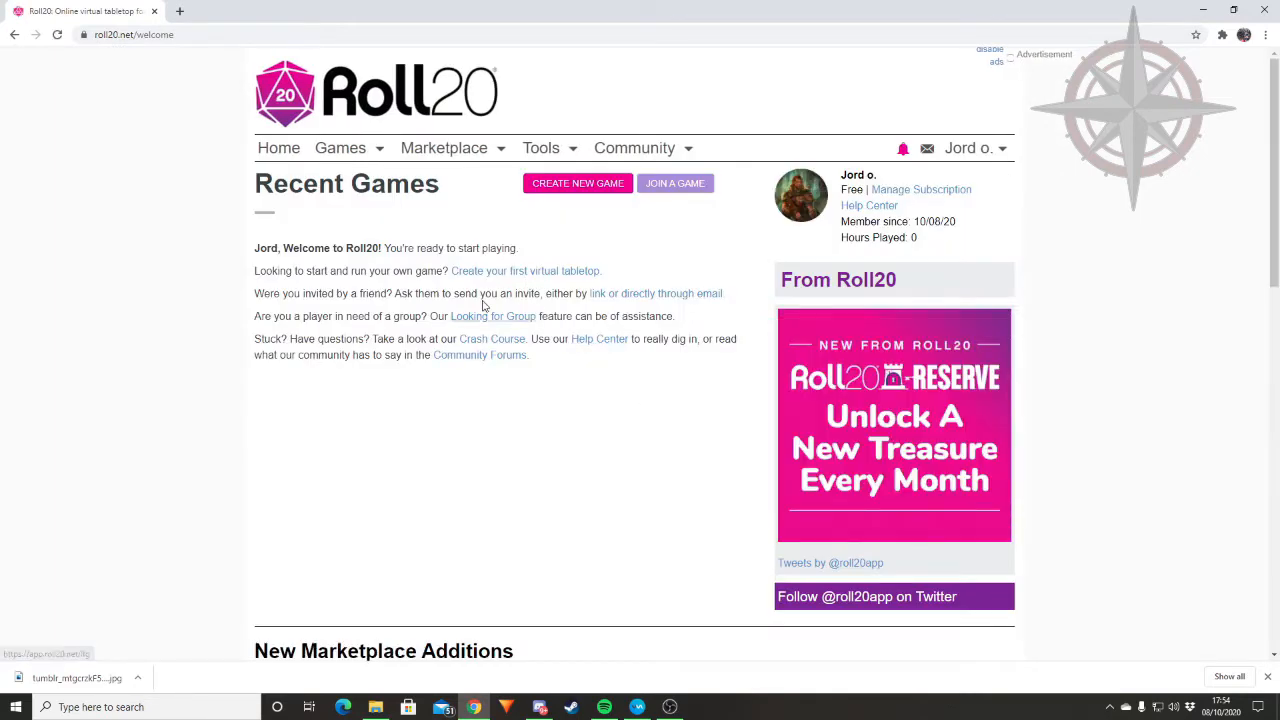
pyautogui.click(583, 188)
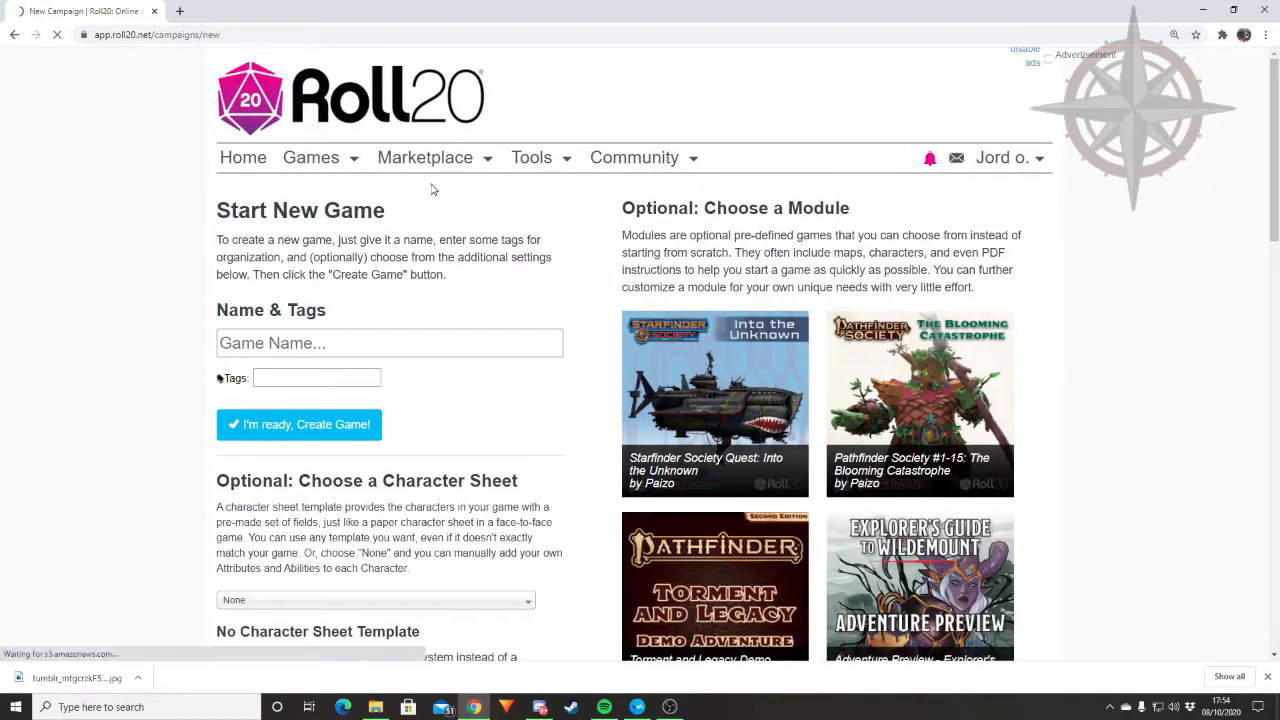
pyautogui.click(327, 346)
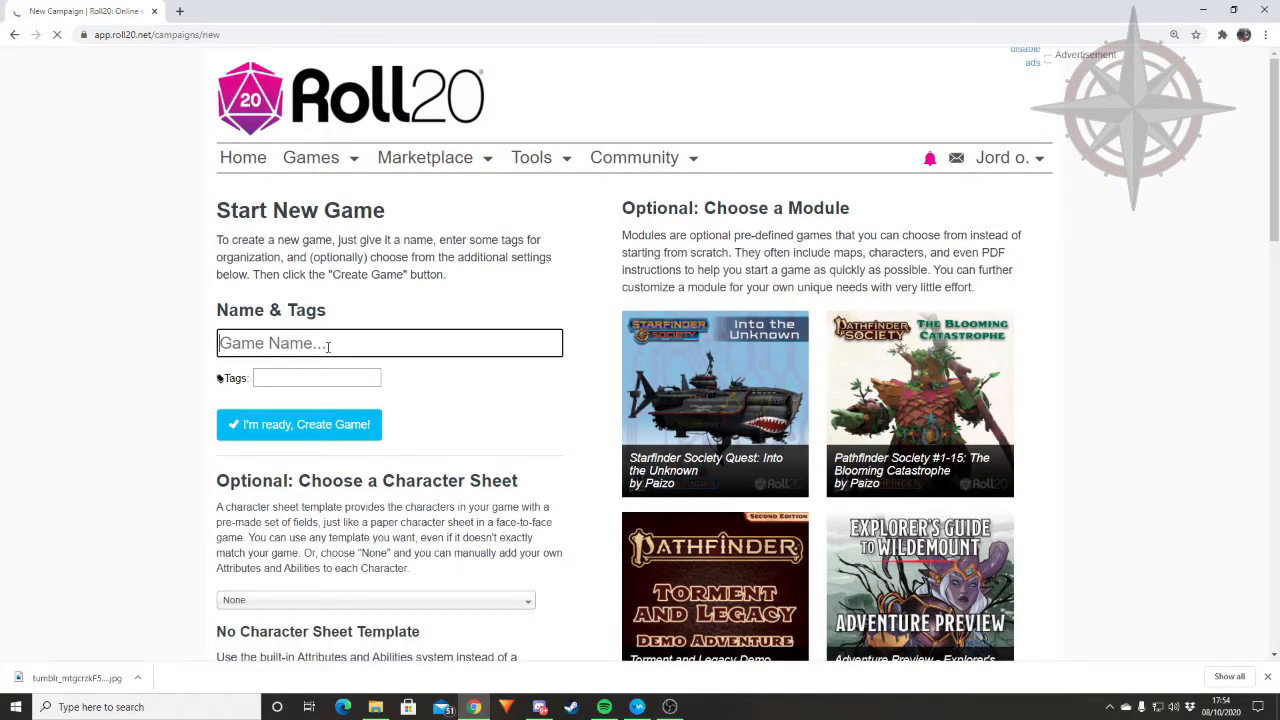
pyautogui.write('Jordofthenorth')
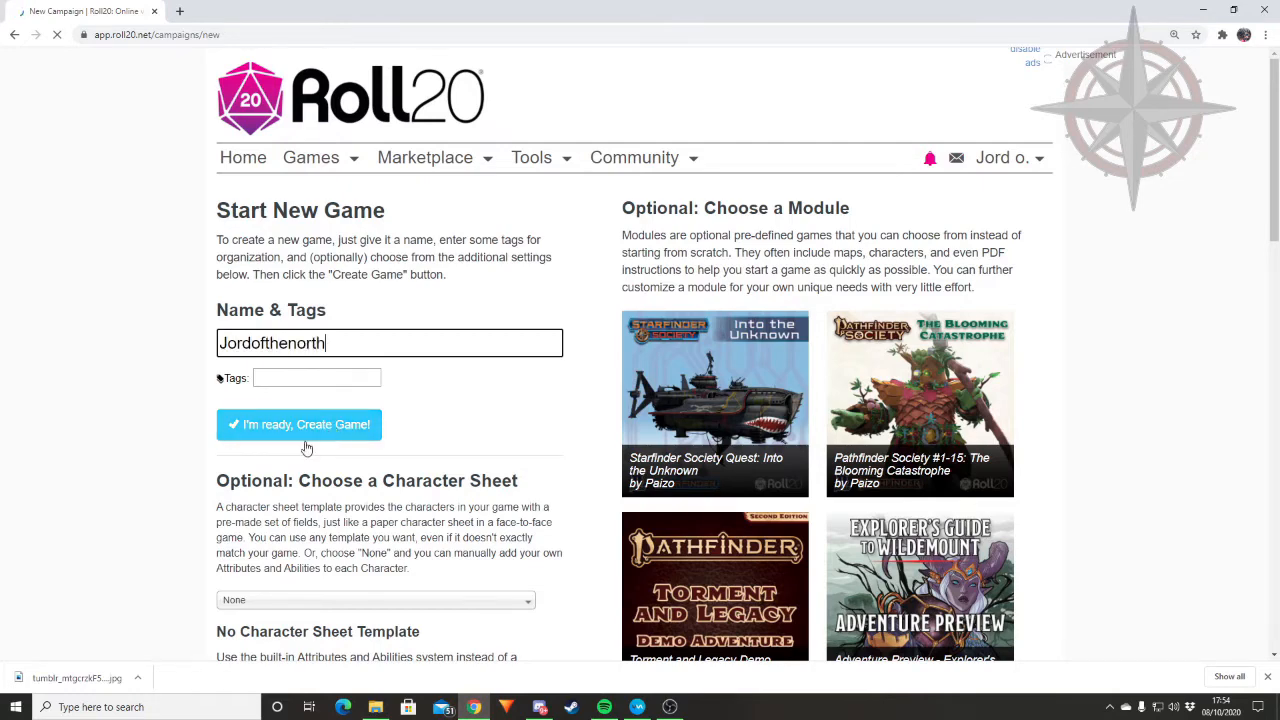
# Step: Open the character sheet template choices, search them for 5e and clear the search
pyautogui.scroll(-1, 310, 460)
pyautogui.click(349, 534)
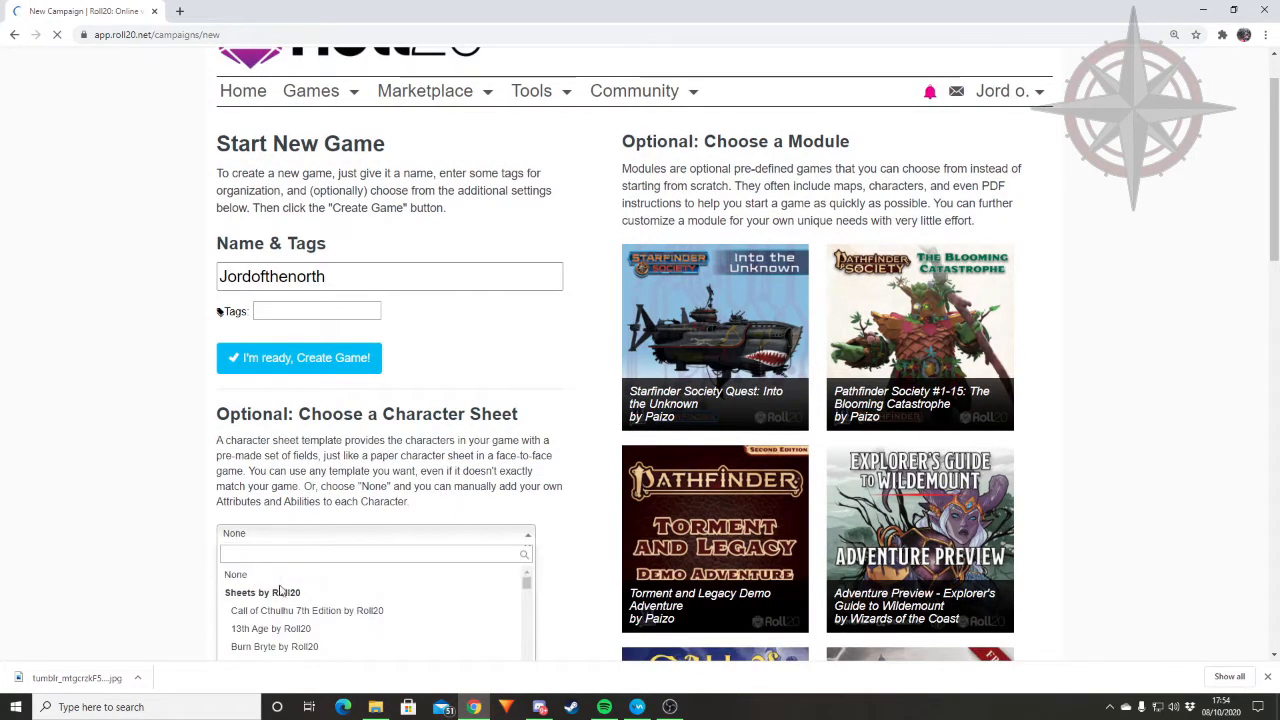
pyautogui.scroll(-1, 386, 468)
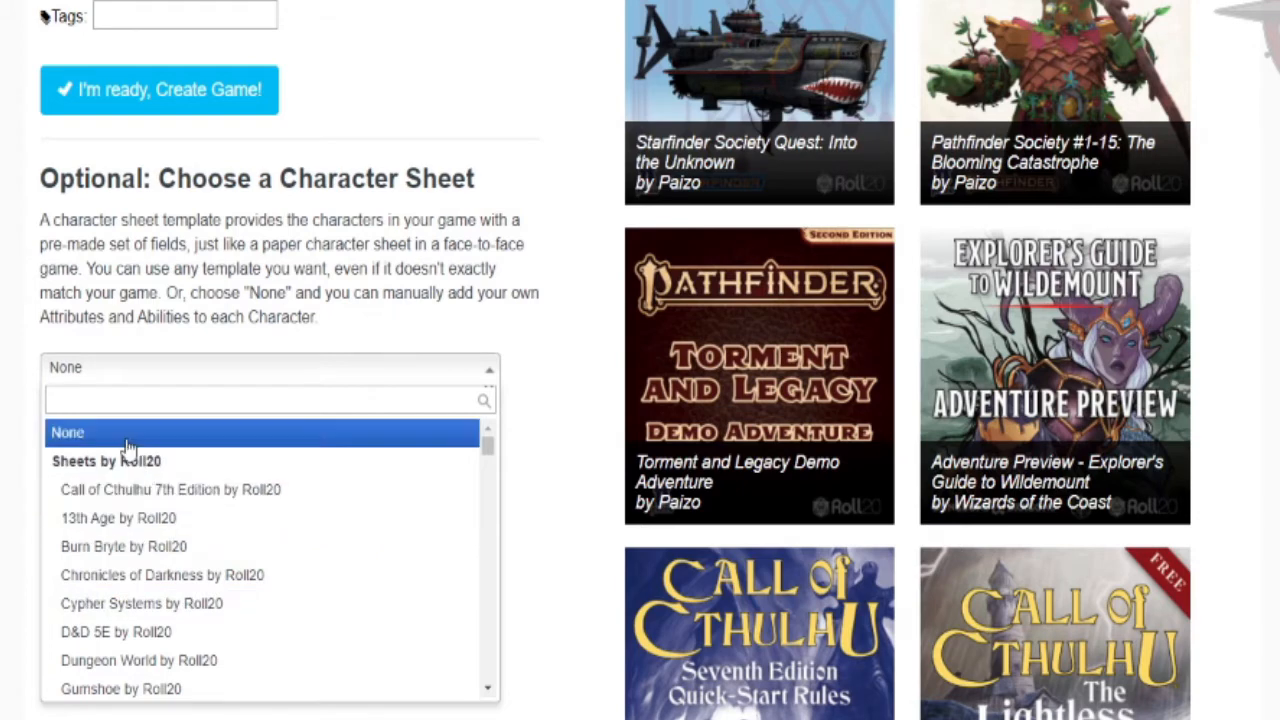
pyautogui.write('e')
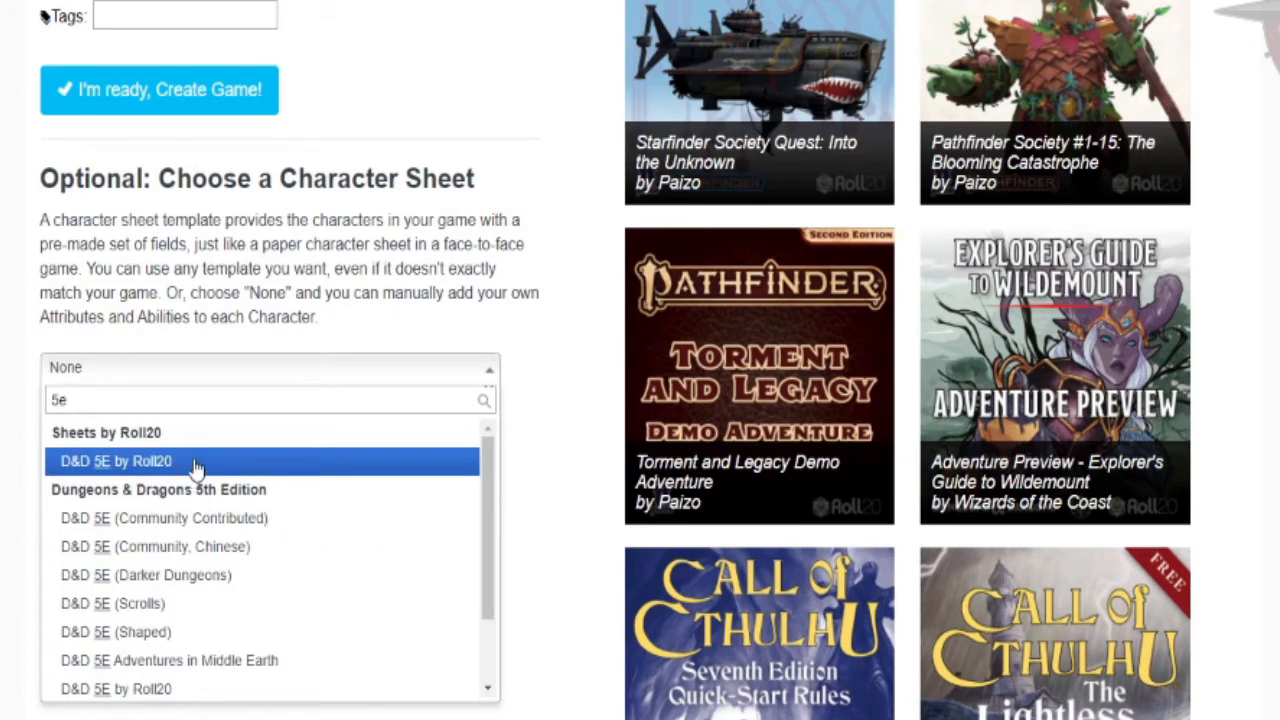
pyautogui.press('BackSpace')
pyautogui.press('BackSpace')
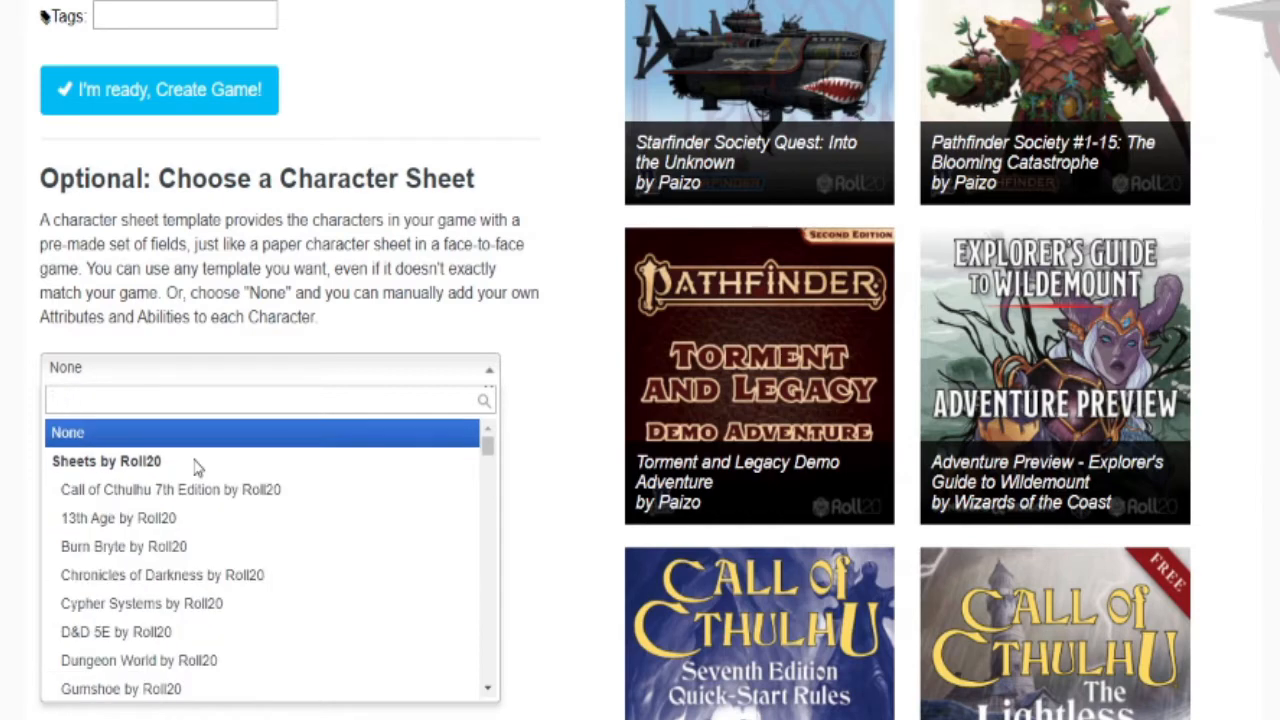
# Step: Search the character sheet templates for pathfinder and clear the search
pyautogui.write('pathfinde')
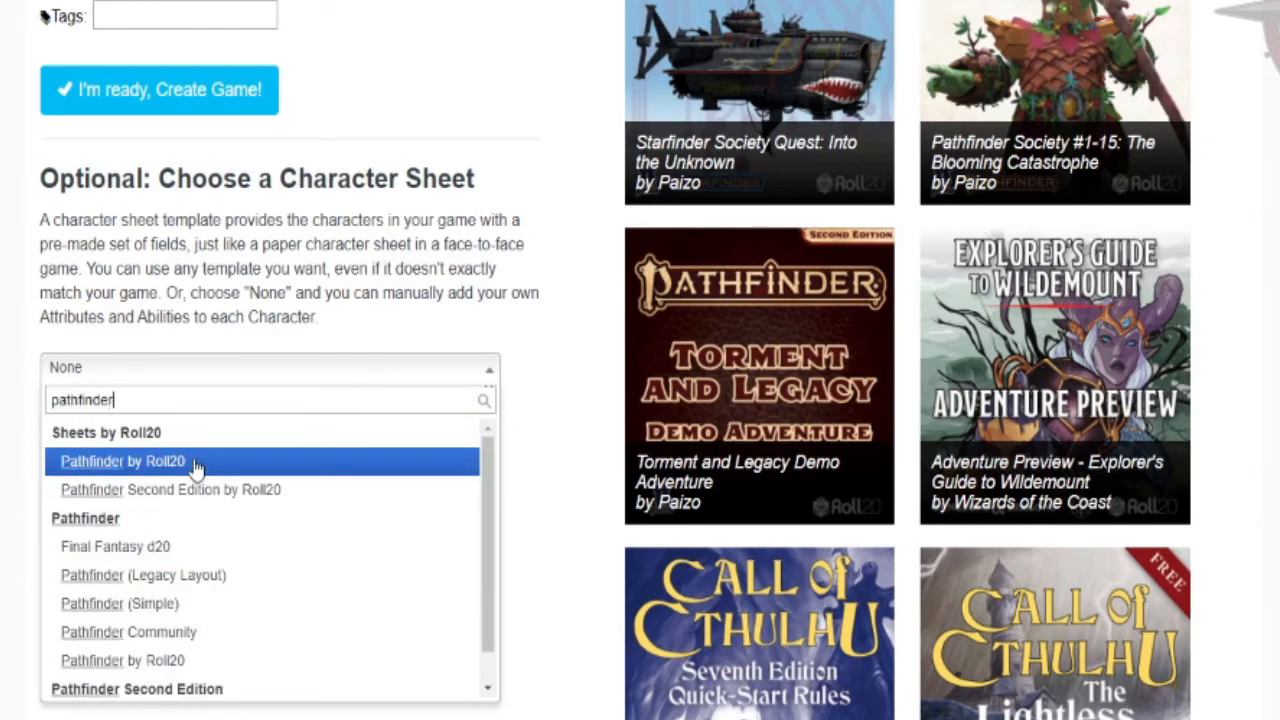
pyautogui.write('r')
pyautogui.press('BackSpace')
pyautogui.press('BackSpace')
pyautogui.press('BackSpace')
pyautogui.press('BackSpace')
pyautogui.press('BackSpace')
pyautogui.press('BackSpace')
pyautogui.press('BackSpace')
pyautogui.press('BackSpace')
pyautogui.press('BackSpace')
pyautogui.press('BackSpace')
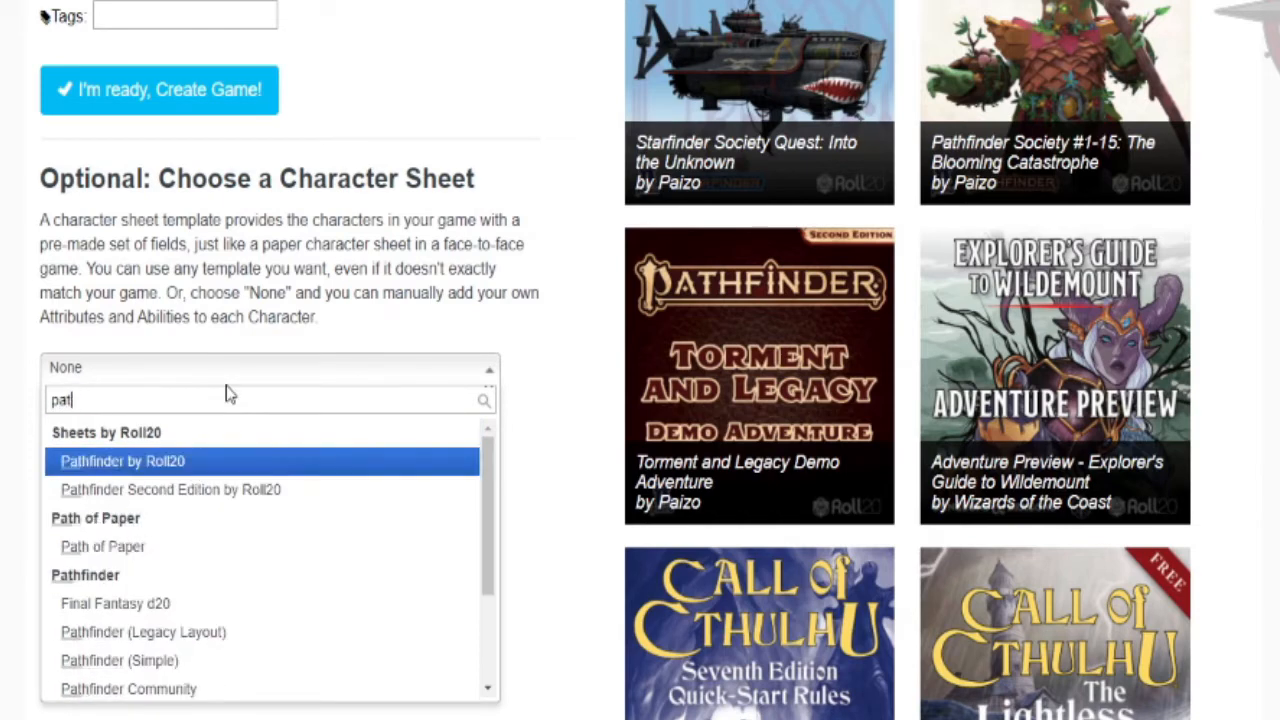
# Step: Search the templates for 5e again and select the D&D 5E by Roll20 character sheet
pyautogui.write('5e')
pyautogui.scroll(-3, 187, 388)
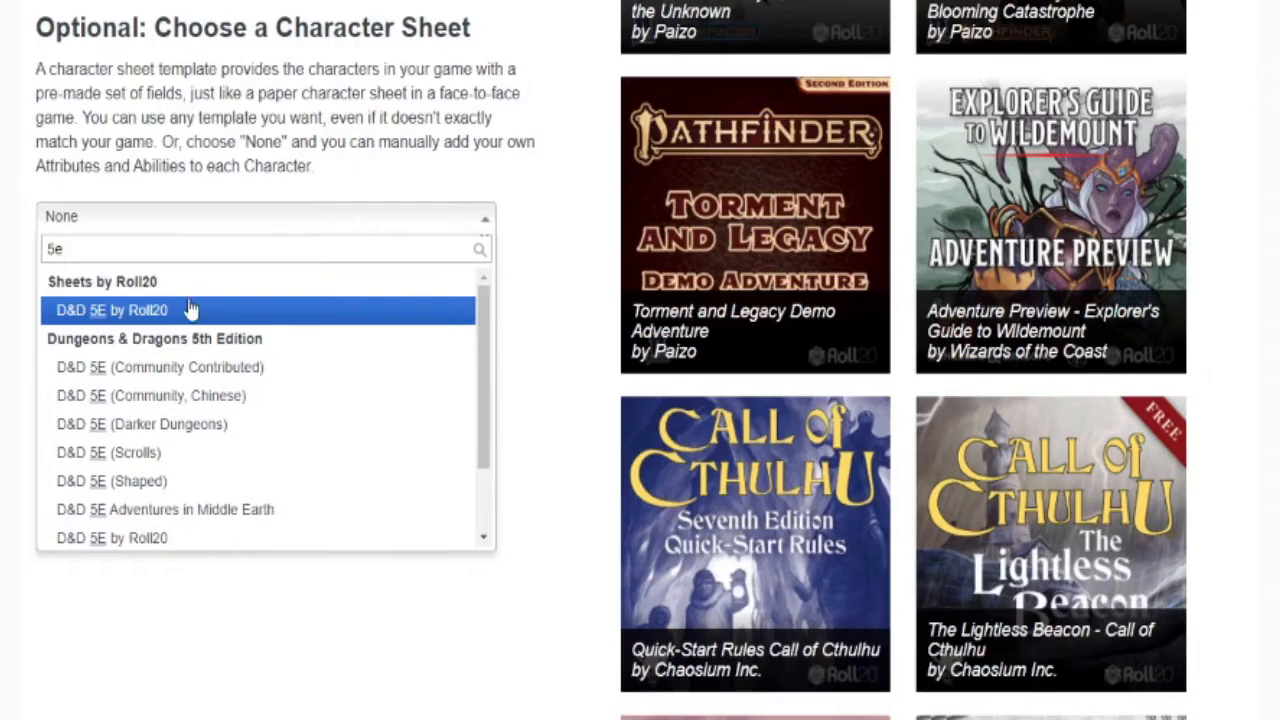
pyautogui.click(186, 310)
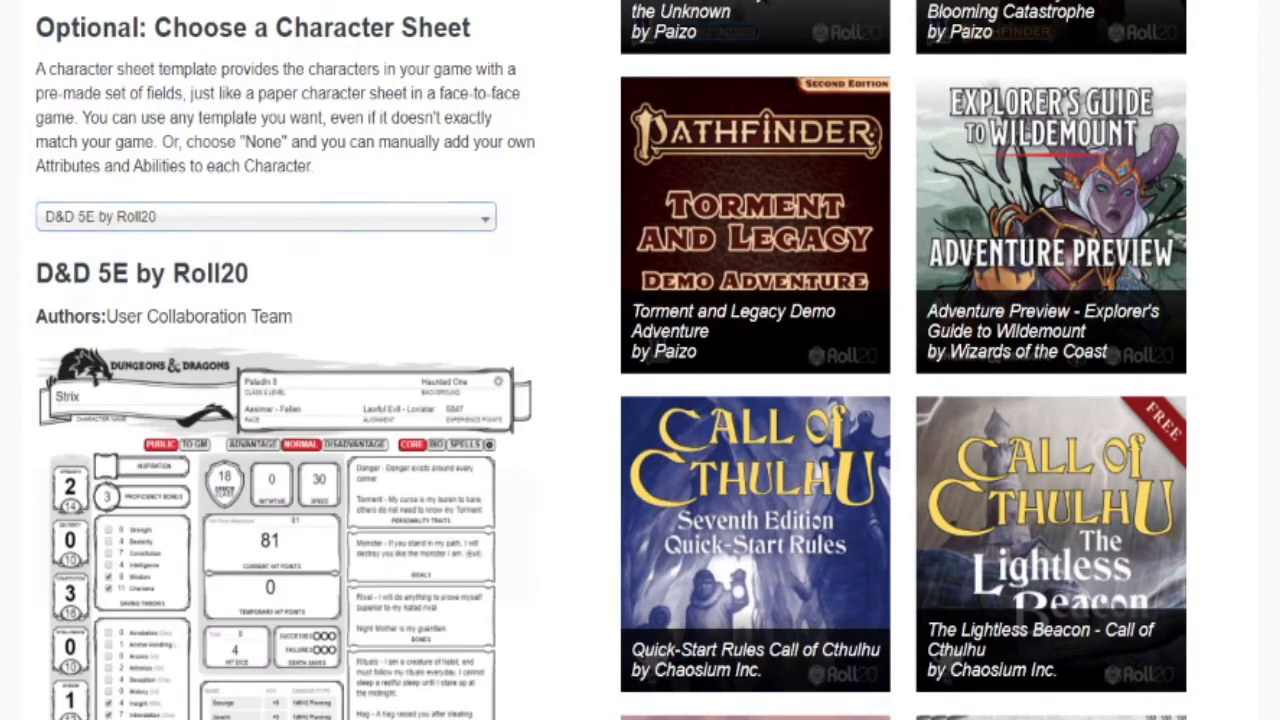
# Step: Review the D&D 5E sheet preview and description, and create the game
pyautogui.scroll(-3, 270, 366)
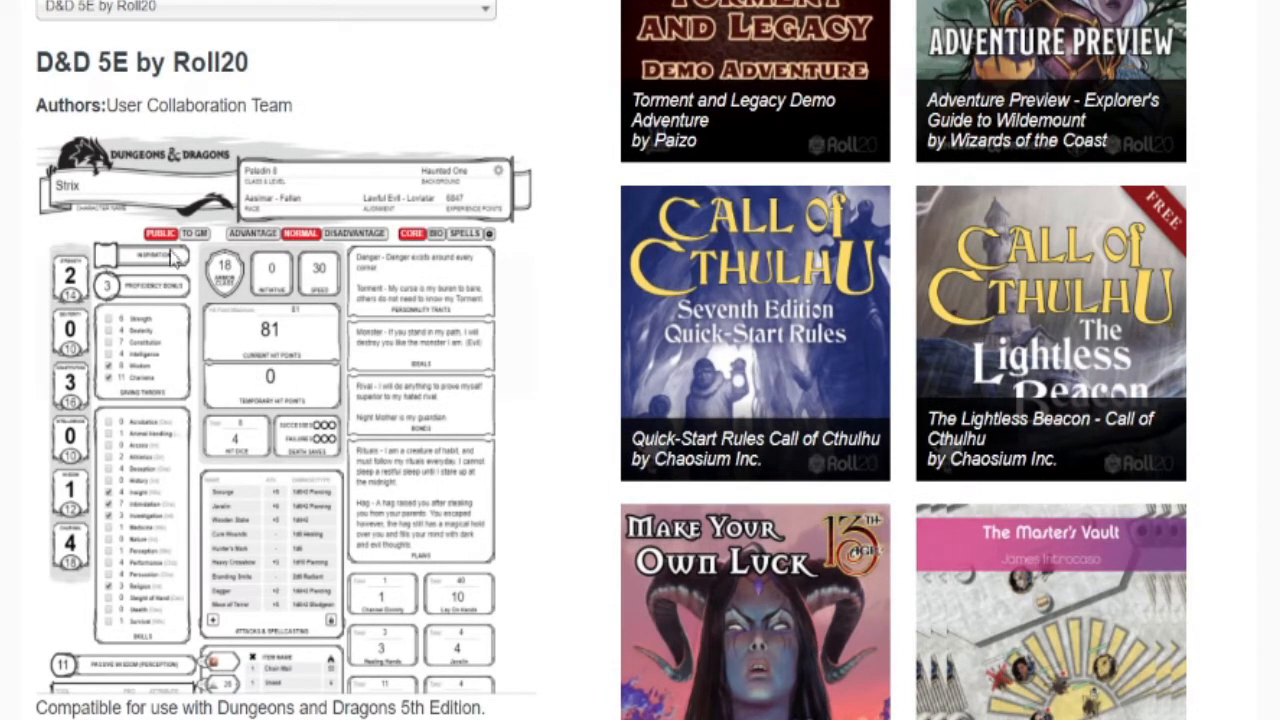
pyautogui.scroll(-2, 228, 285)
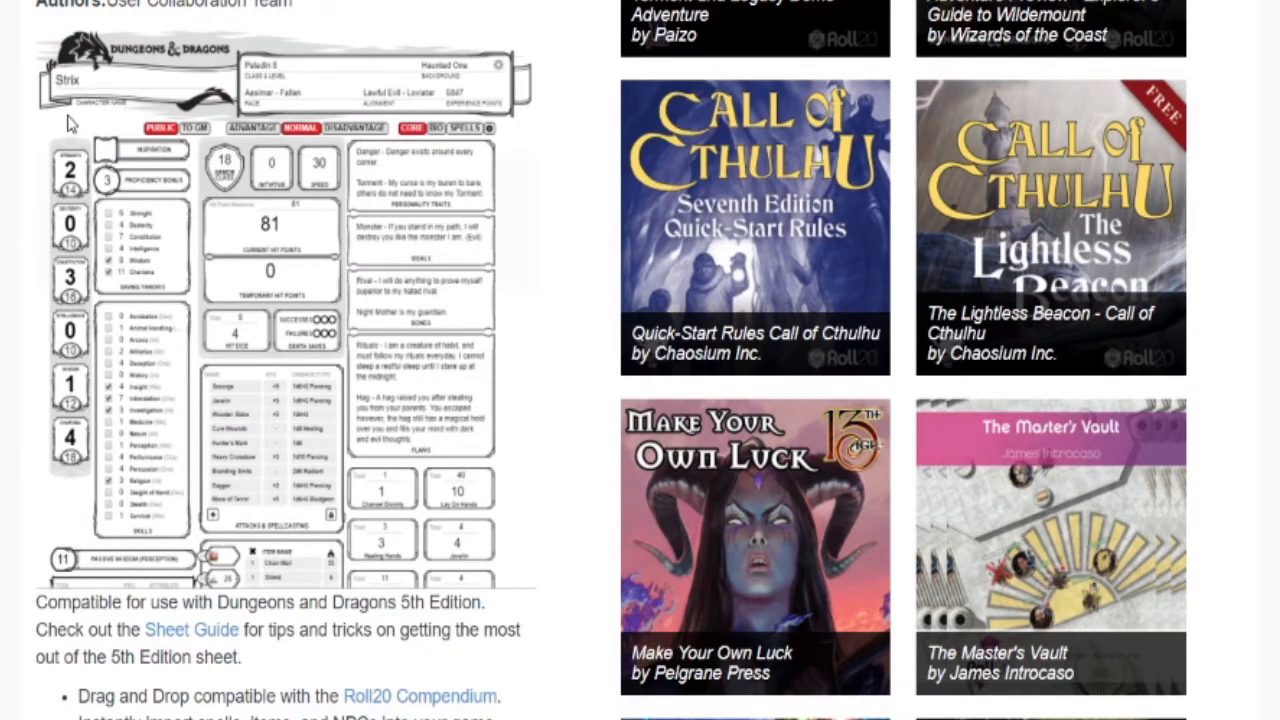
pyautogui.scroll(-4, 70, 122)
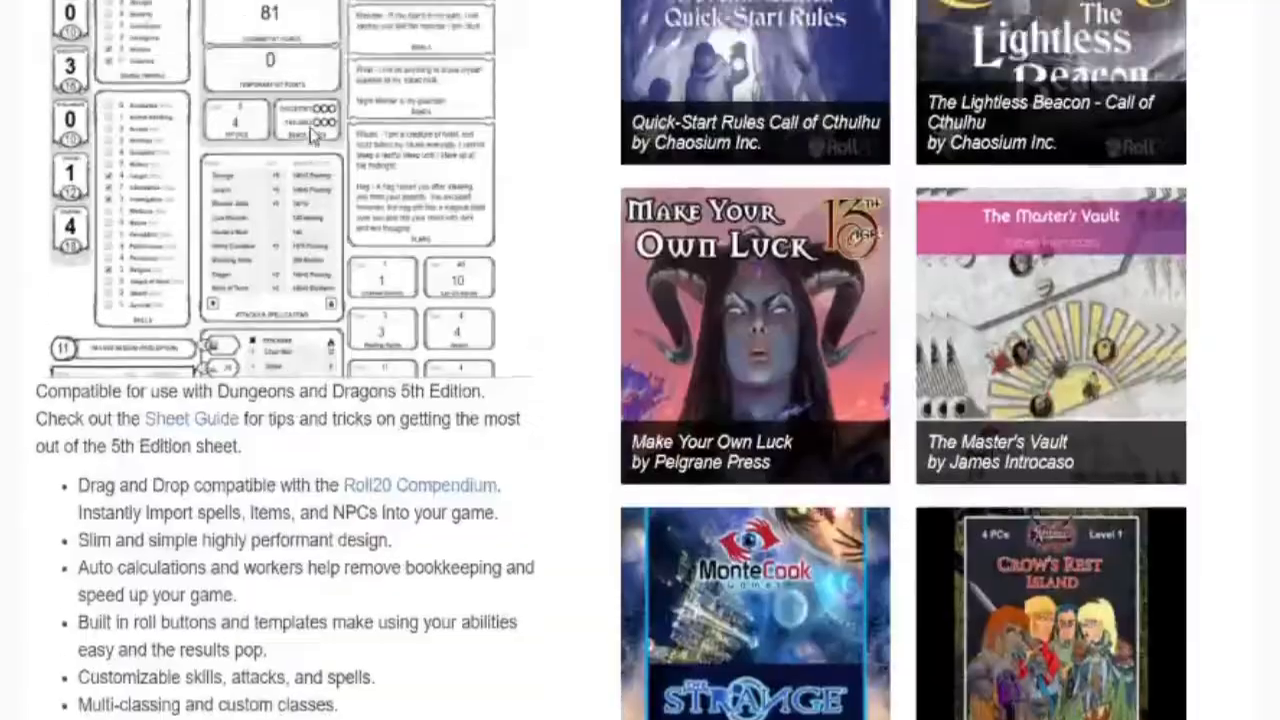
pyautogui.scroll(3, 248, 262)
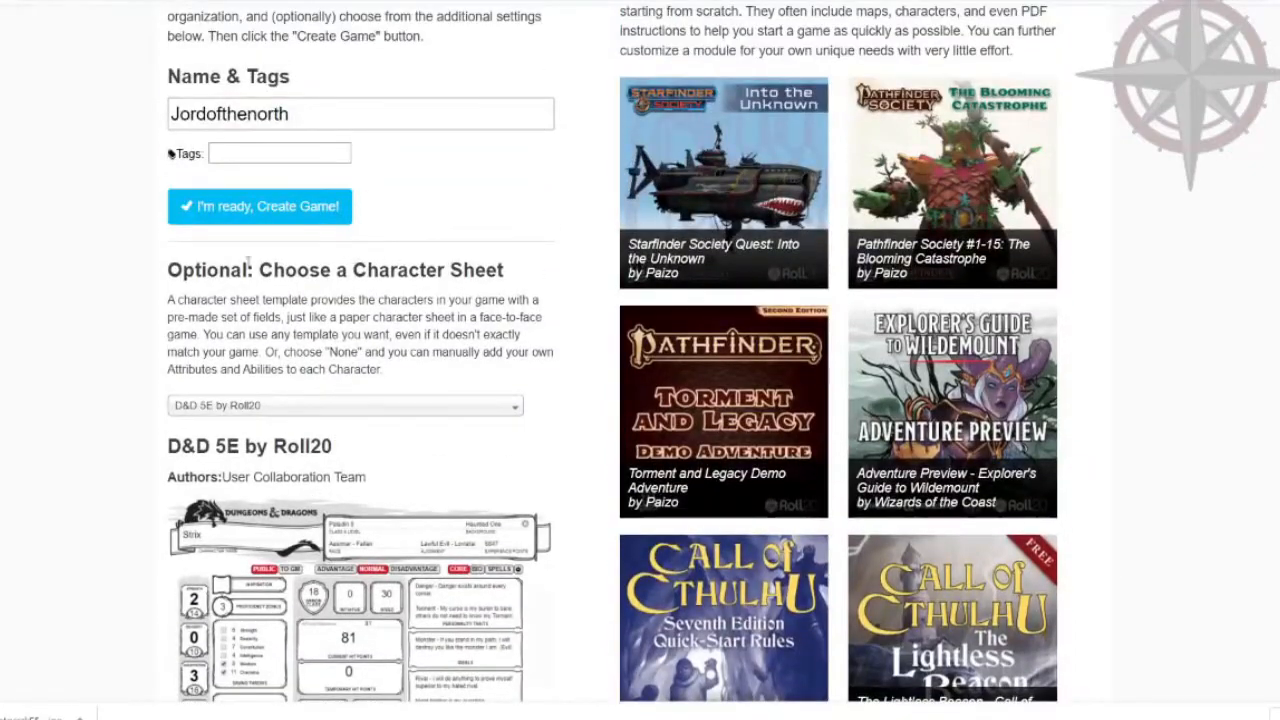
pyautogui.scroll(3, 248, 262)
pyautogui.click(264, 433)
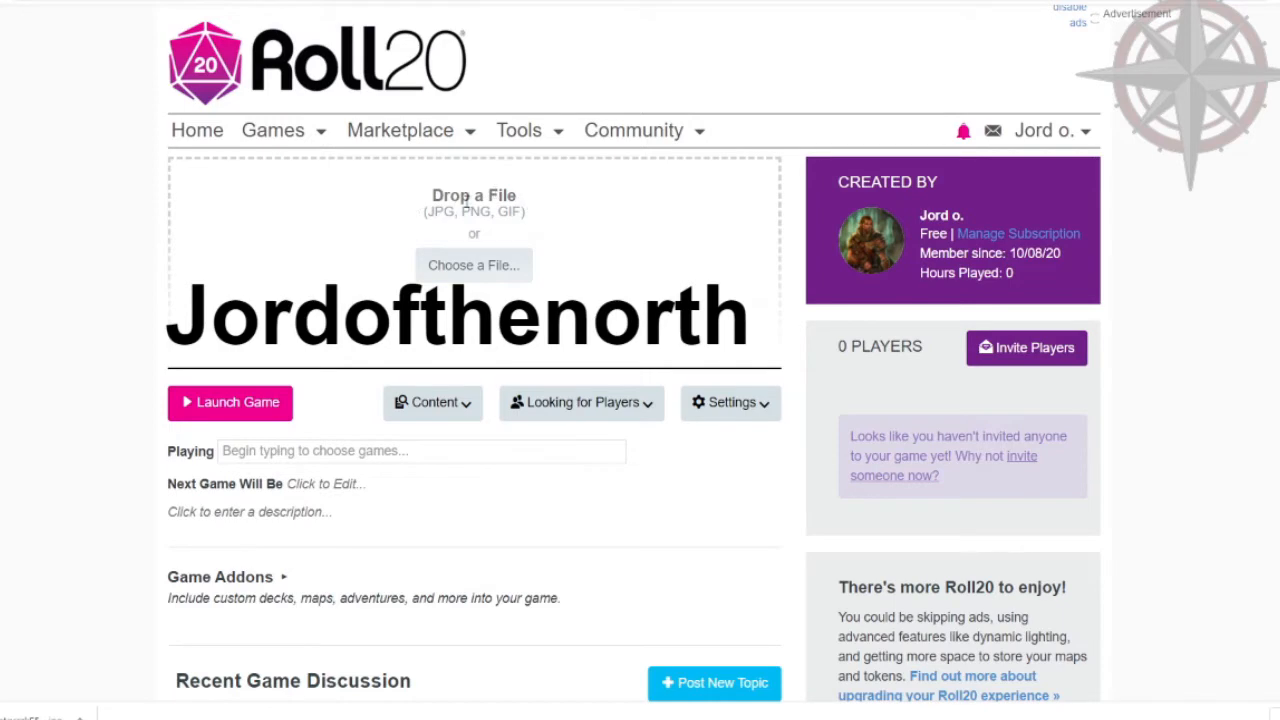
# Step: Look over the new game's details page, launch the game and dismiss the welcome tutorial prompt
pyautogui.scroll(-3, 476, 207)
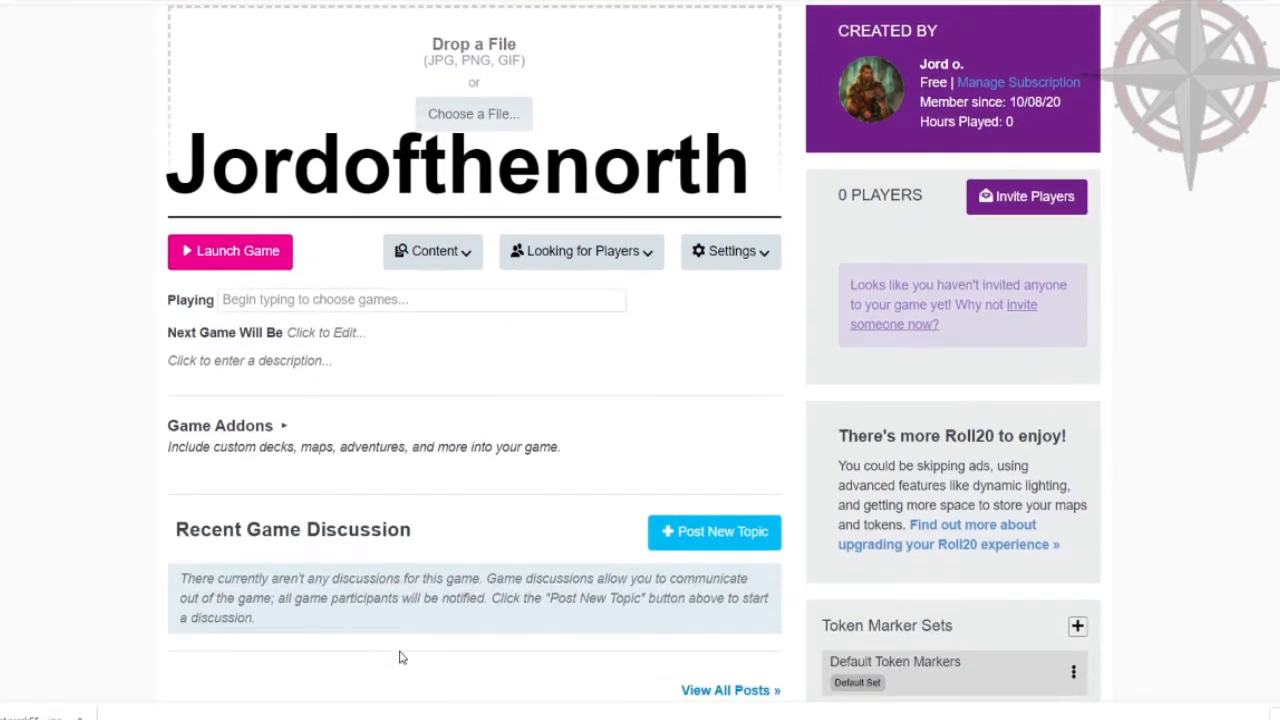
pyautogui.scroll(-3, 399, 657)
pyautogui.scroll(6, 557, 528)
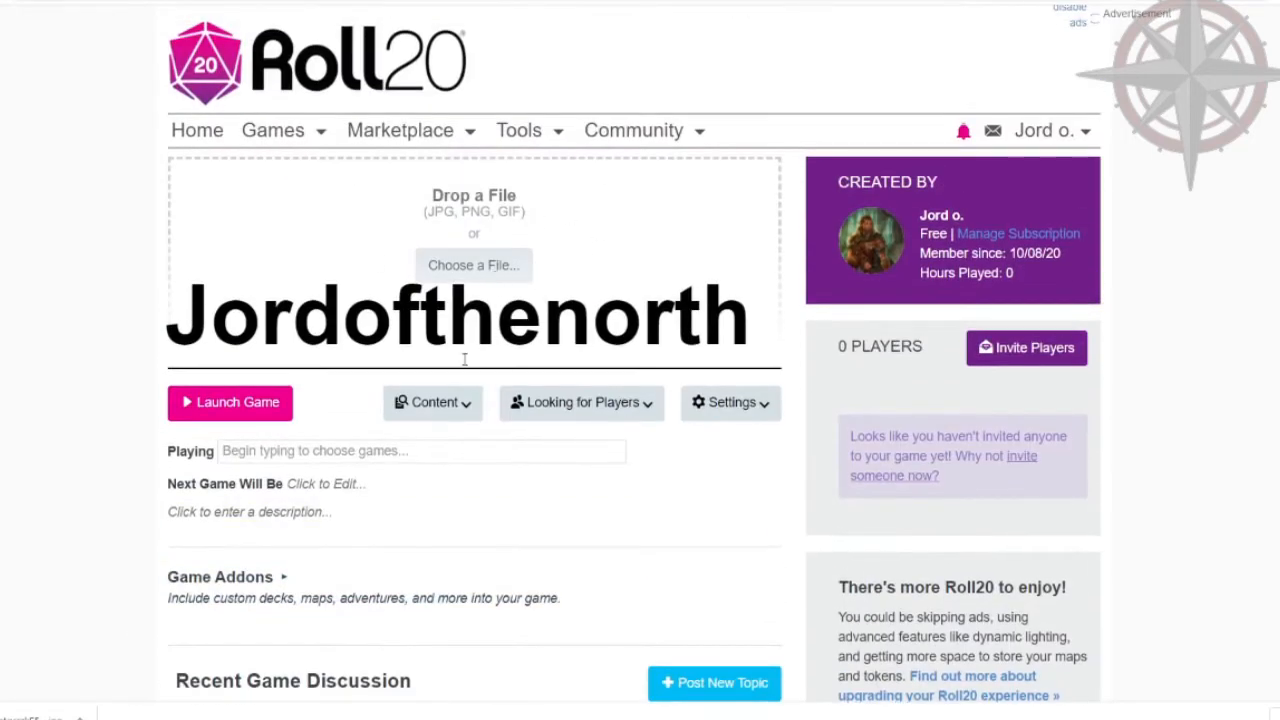
pyautogui.click(253, 410)
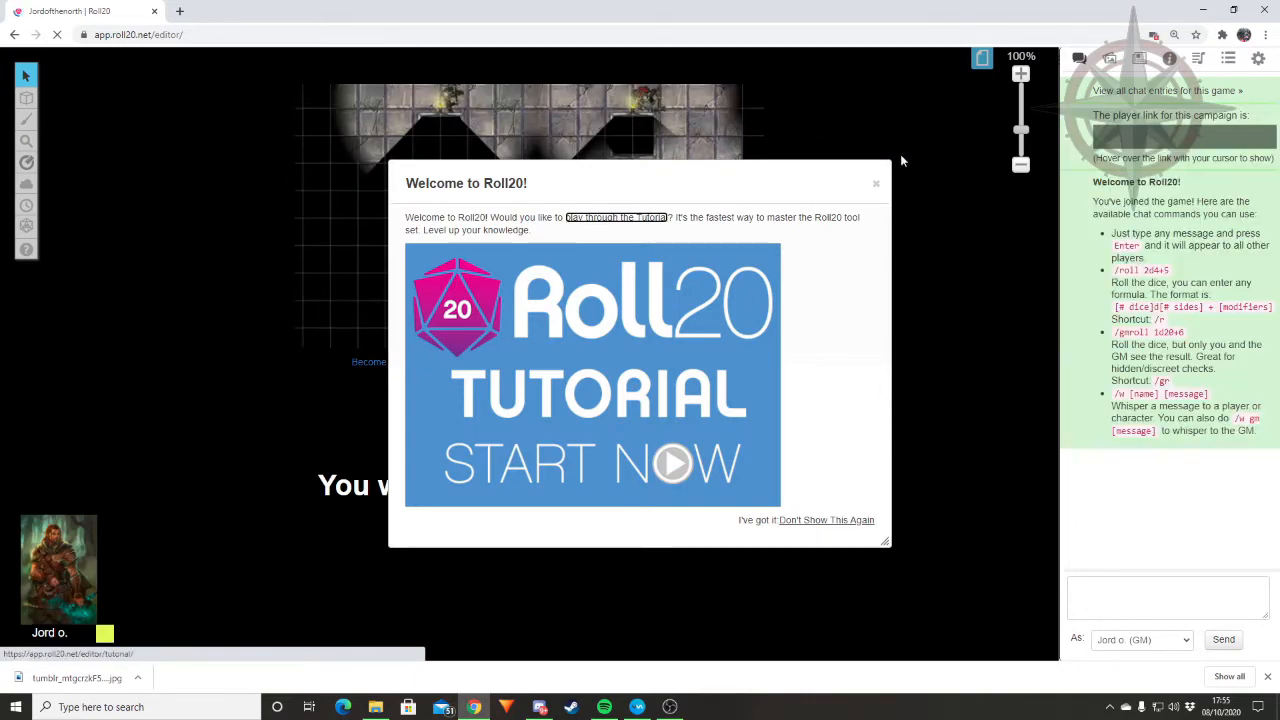
pyautogui.click(876, 184)
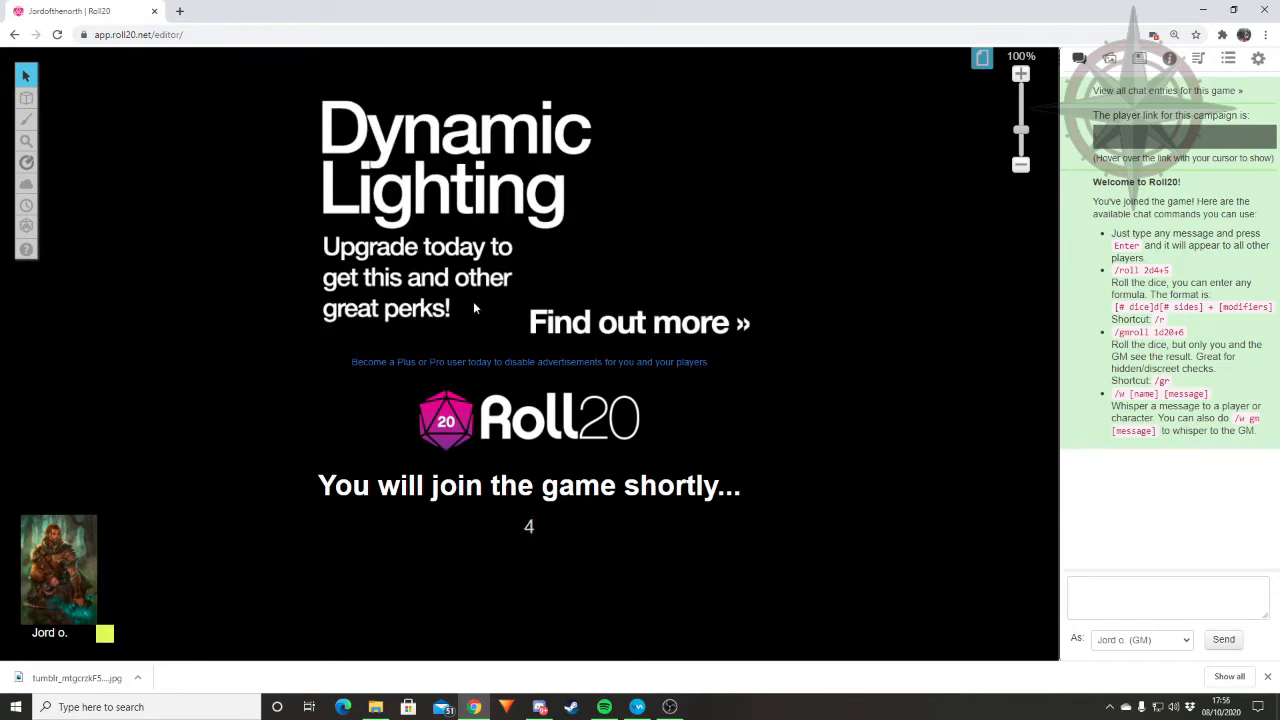
# Step: Add a new character to the game's journal
pyautogui.click(1021, 165)
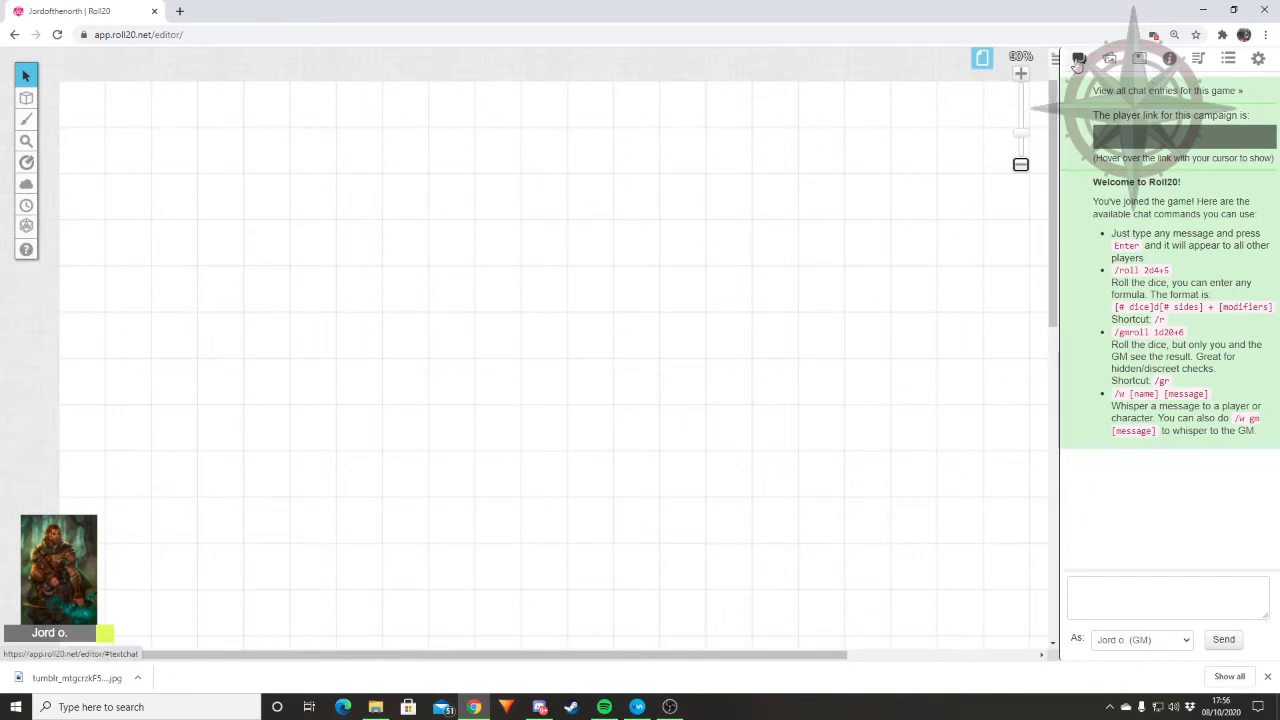
pyautogui.click(1169, 58)
pyautogui.click(1138, 60)
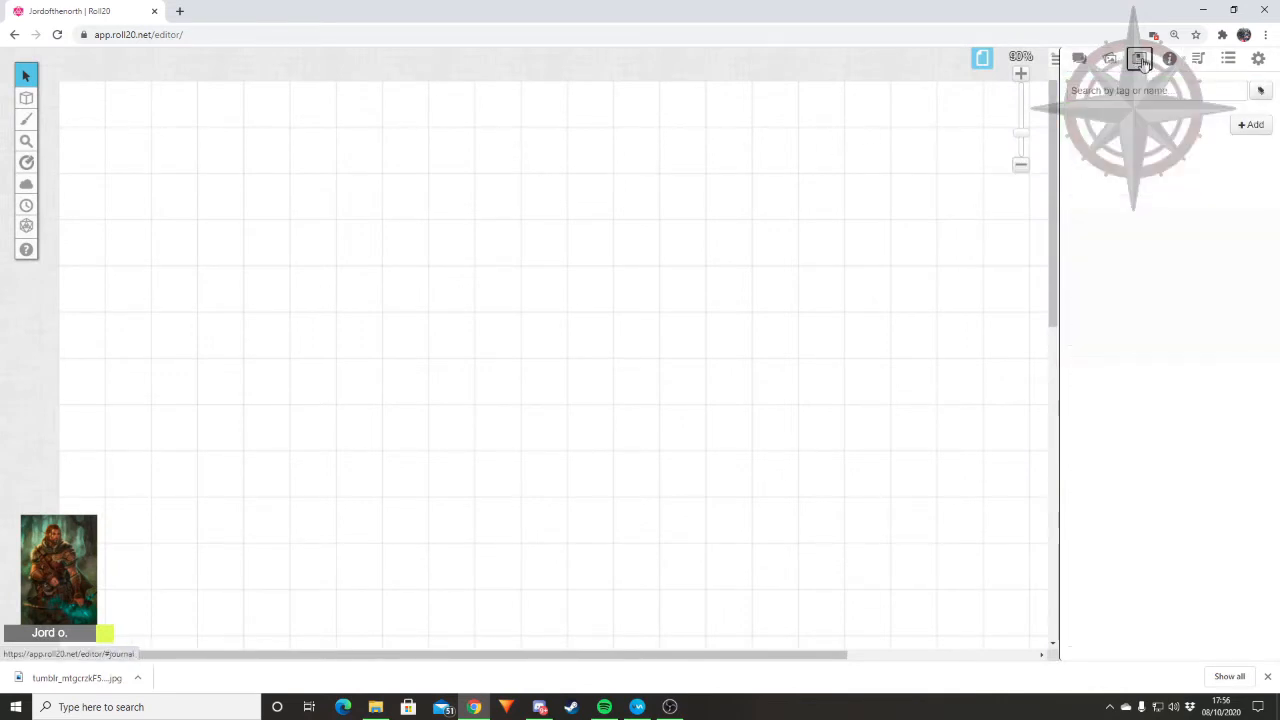
pyautogui.click(1252, 125)
pyautogui.click(1233, 152)
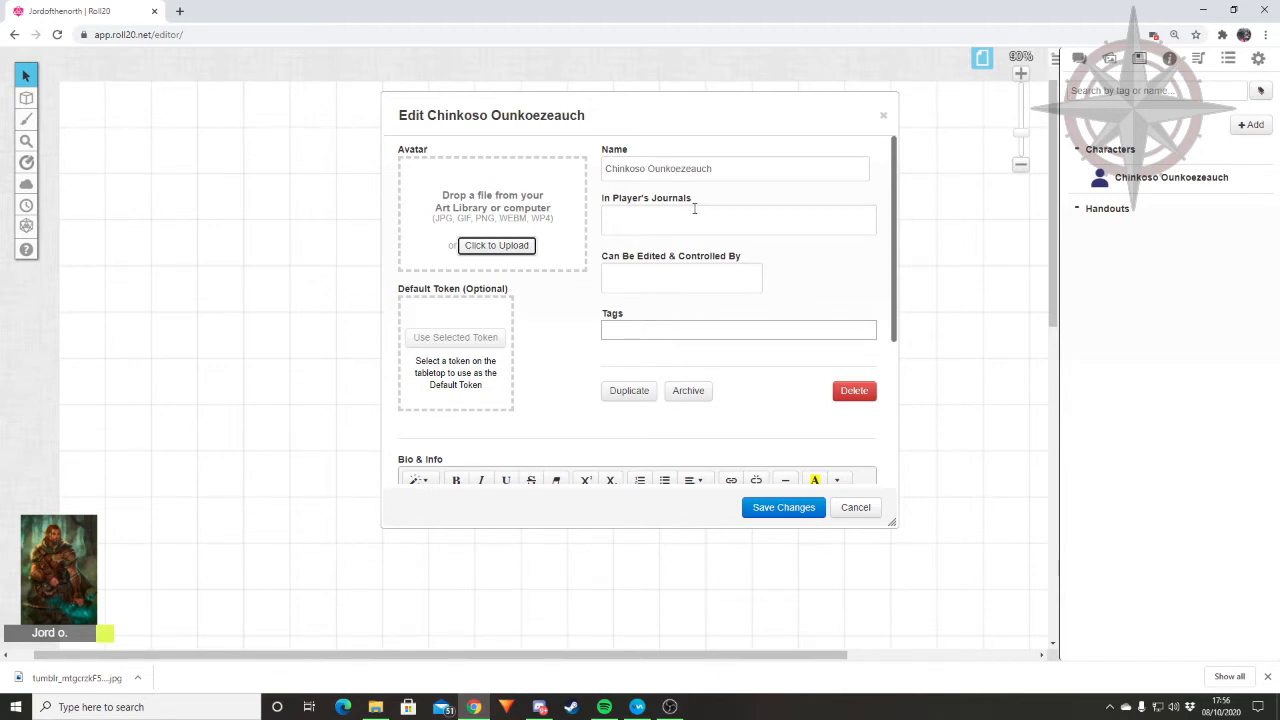
# Step: Enlarge the page to 125% and move the character's edit dialog clear of the journal list
pyautogui.hotkey('ctrl', '+')
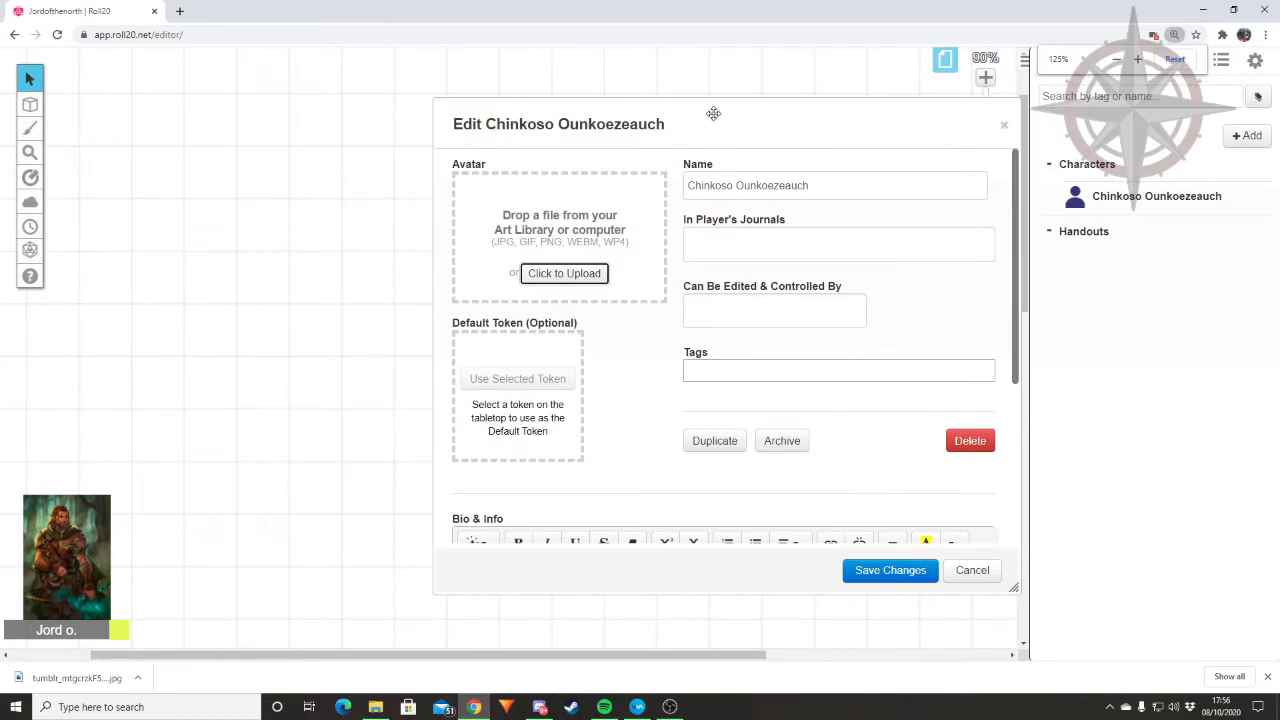
pyautogui.moveTo(714, 114); pyautogui.dragTo(557, 98)
pyautogui.moveTo(656, 171); pyautogui.dragTo(523, 174)
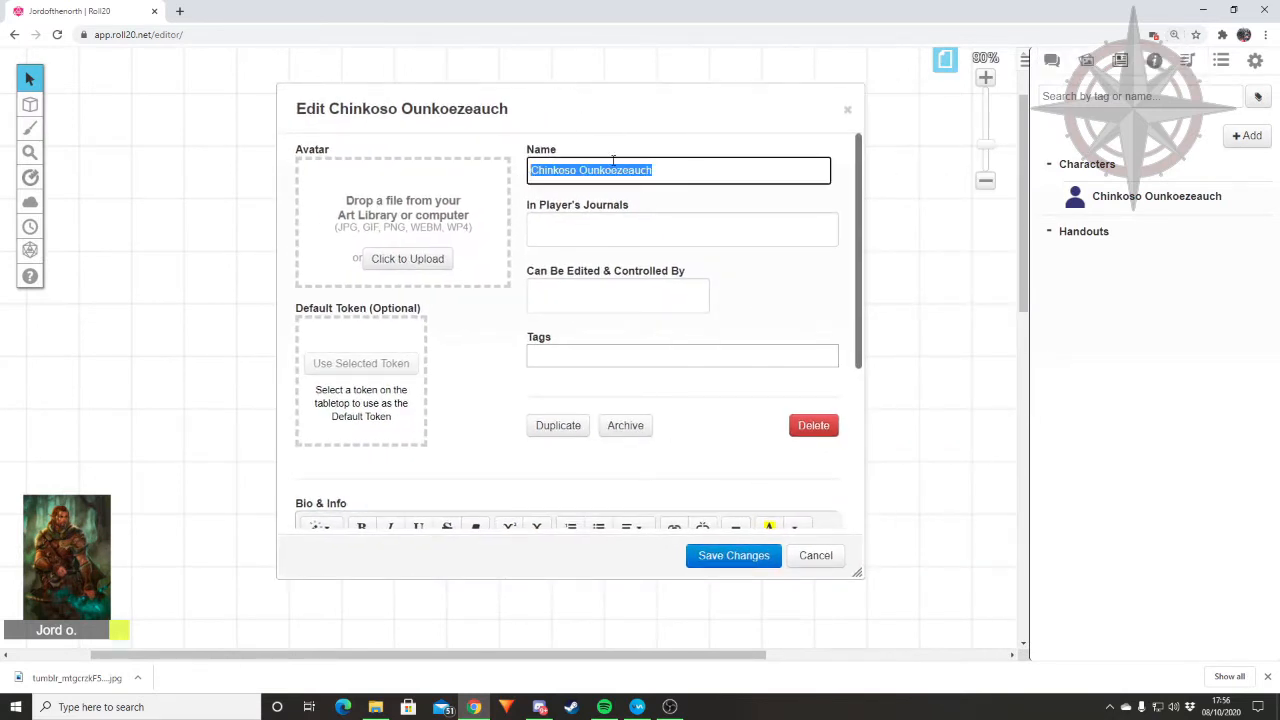
pyautogui.click(727, 142)
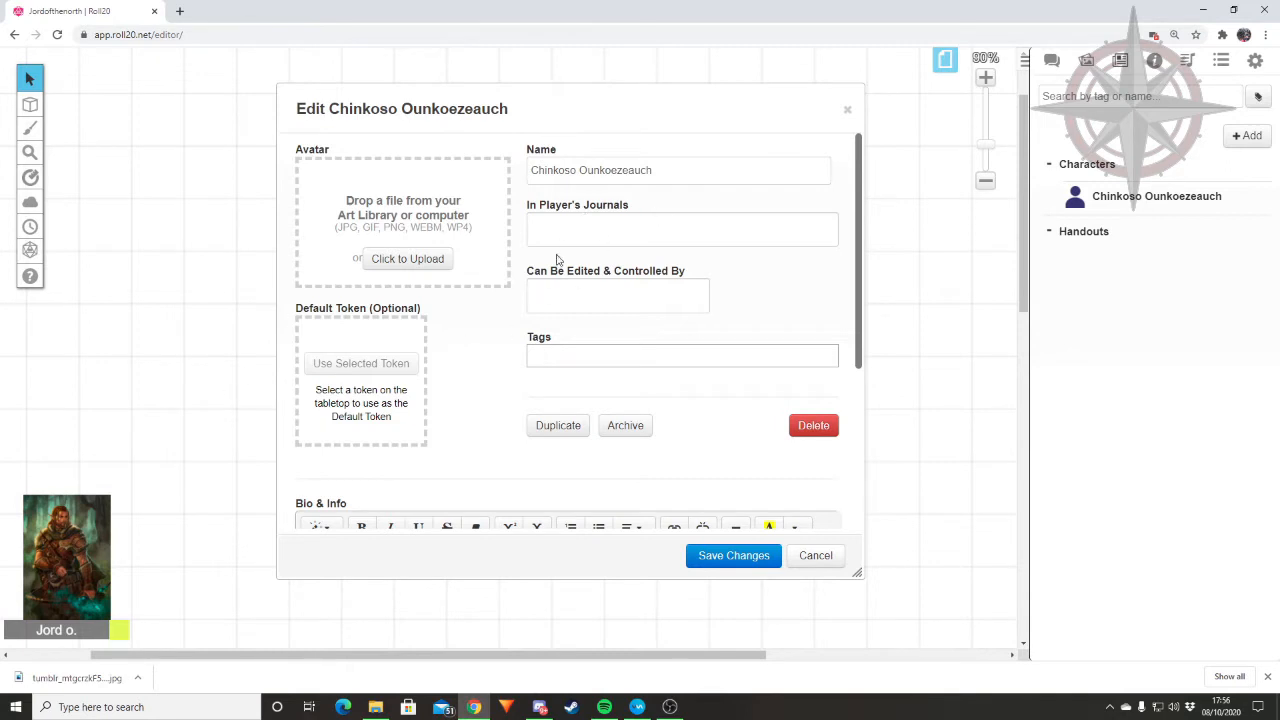
# Step: Put the character in the journals of All Players
pyautogui.click(581, 228)
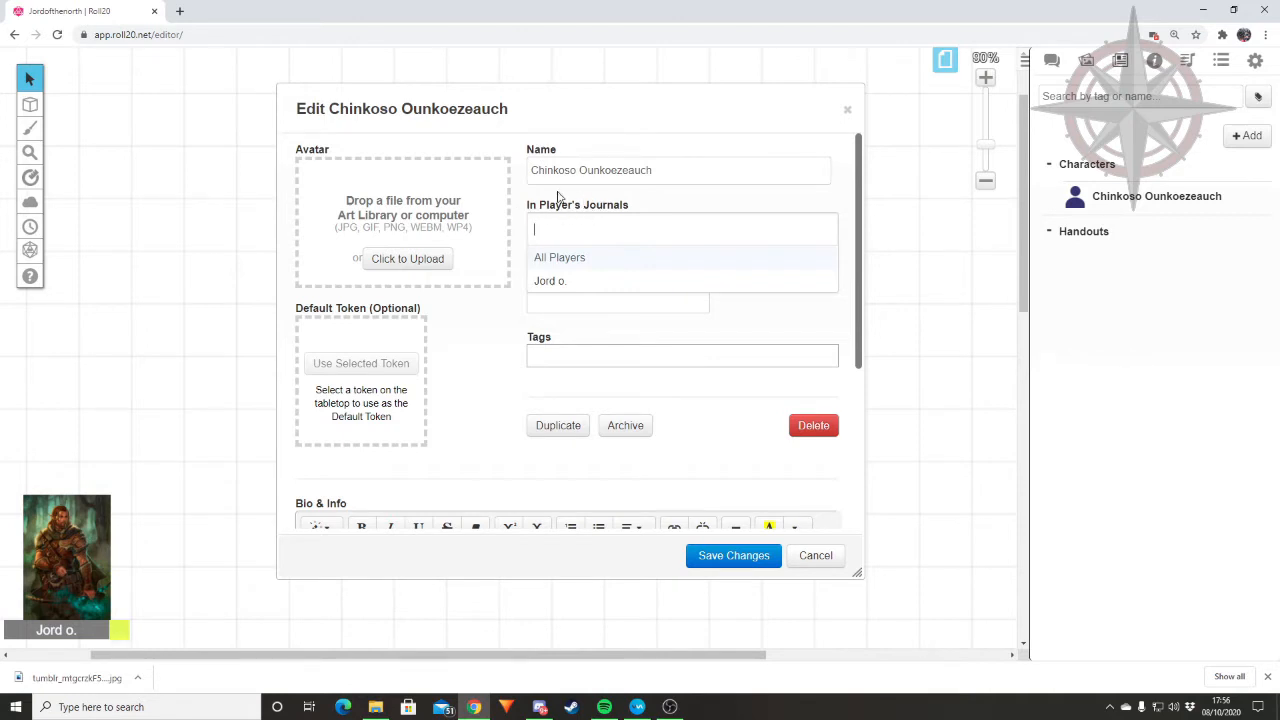
pyautogui.click(598, 257)
pyautogui.click(660, 206)
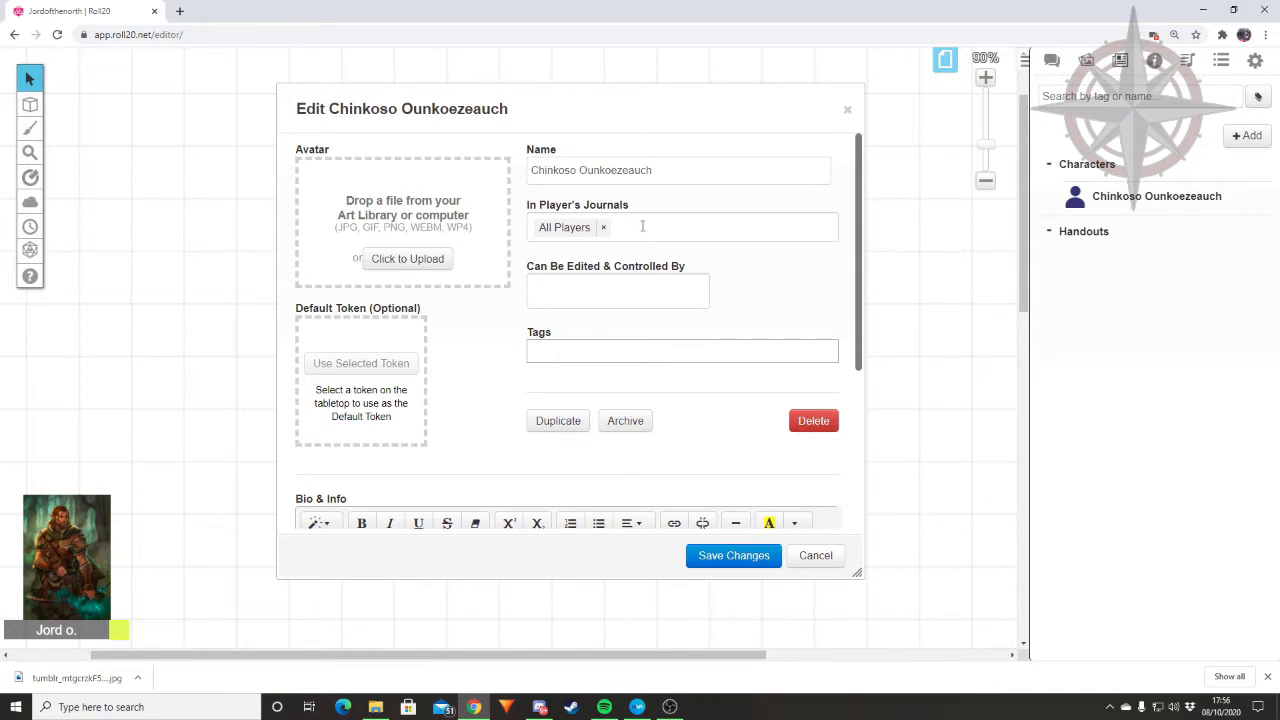
# Step: Try limiting the character's journal access to the single listed player and switch it back to All Players
pyautogui.click(603, 227)
pyautogui.click(563, 280)
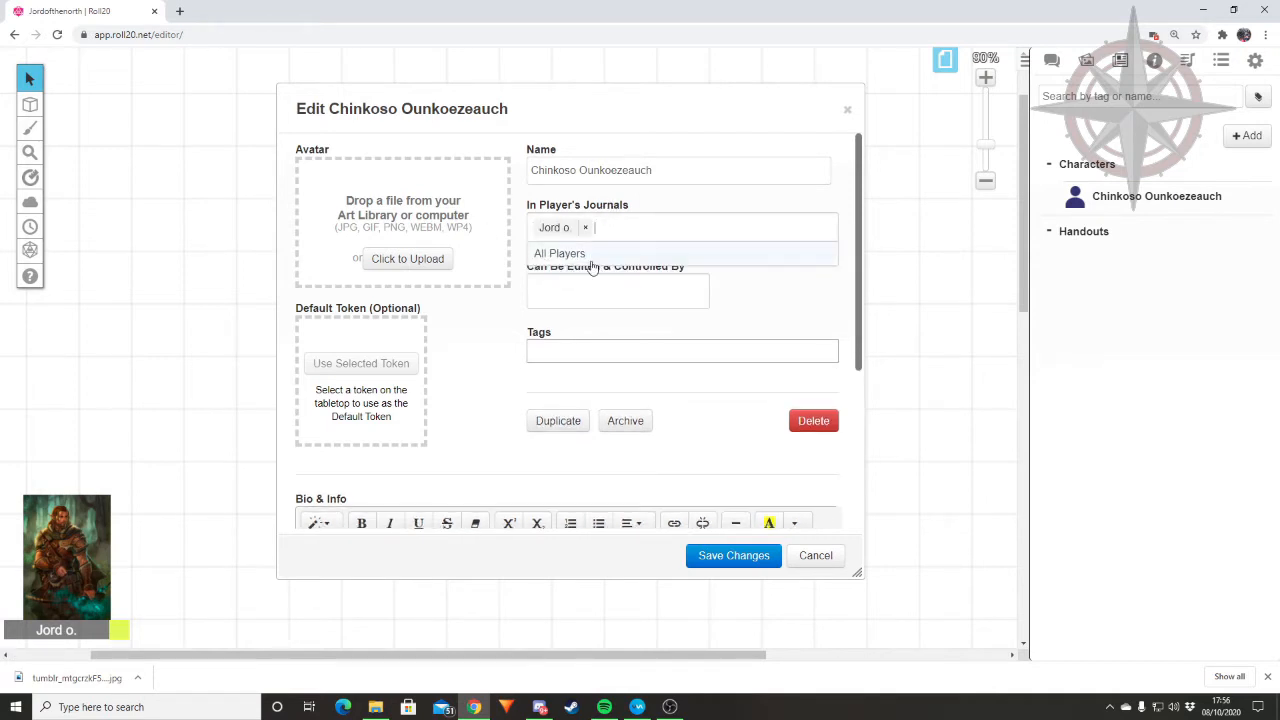
pyautogui.click(585, 227)
pyautogui.click(572, 258)
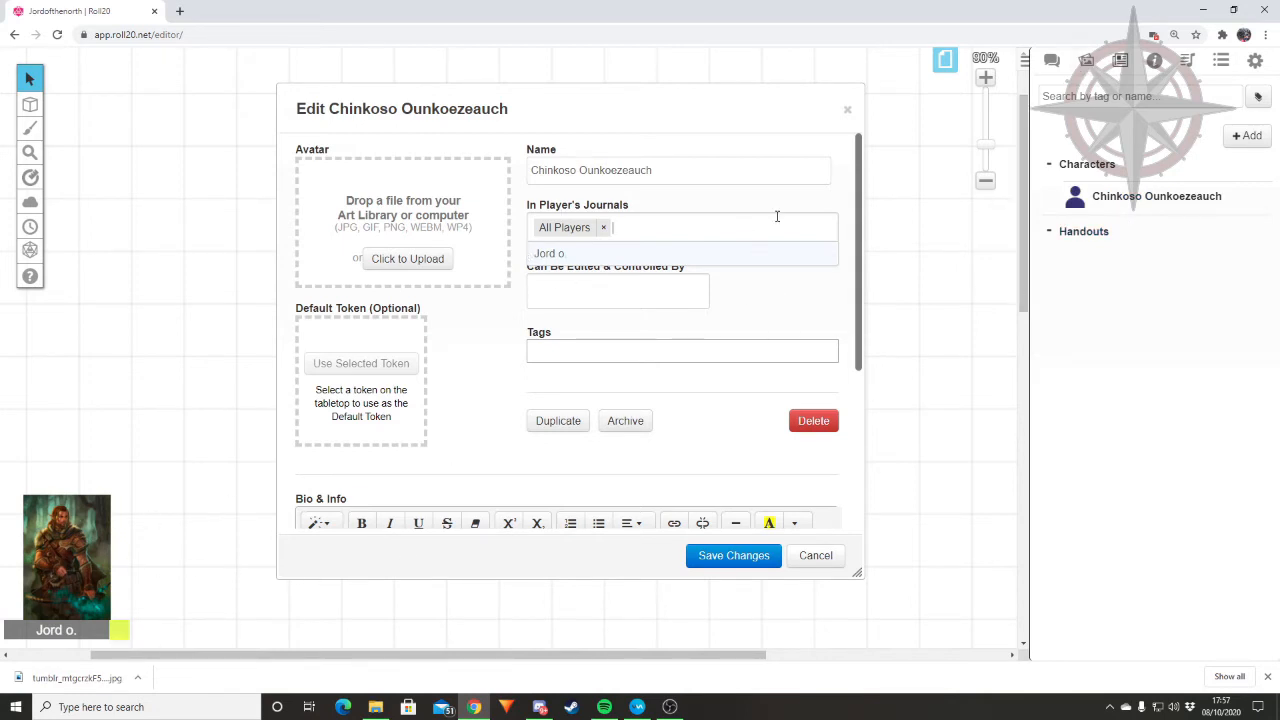
pyautogui.click(758, 302)
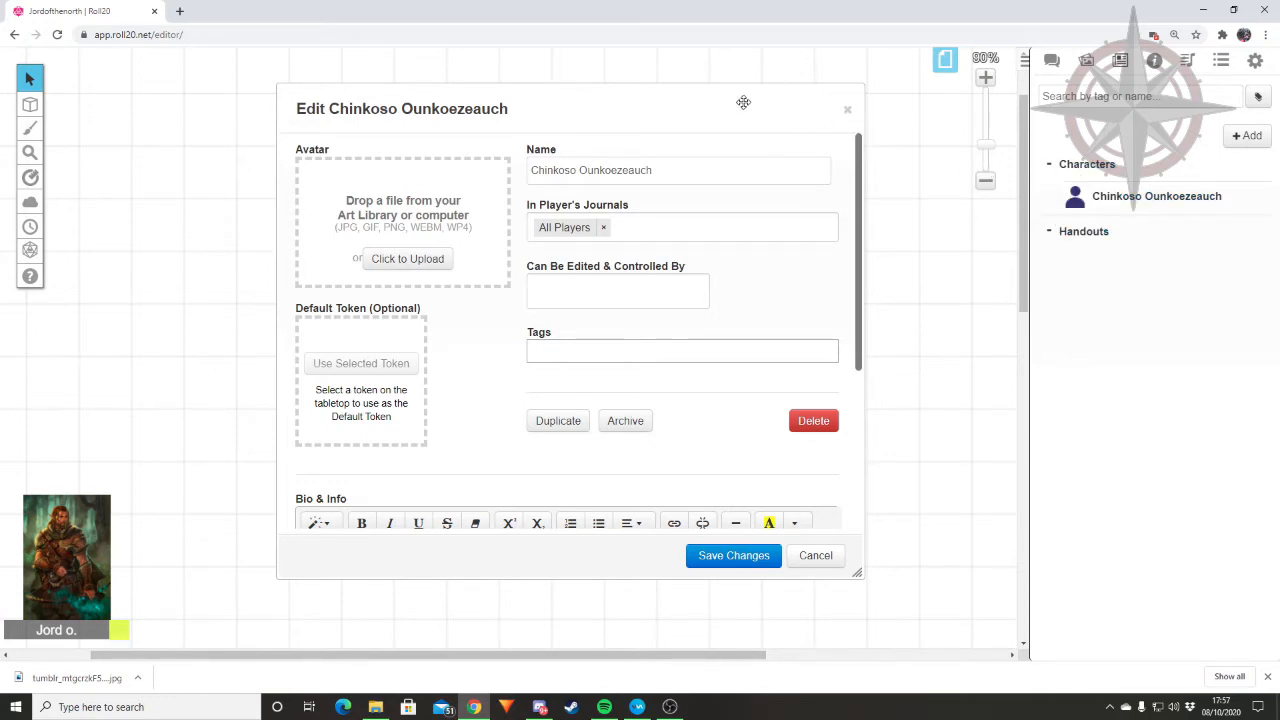
# Step: Let only the single listed player edit and control the character
pyautogui.moveTo(743, 103); pyautogui.dragTo(742, 81)
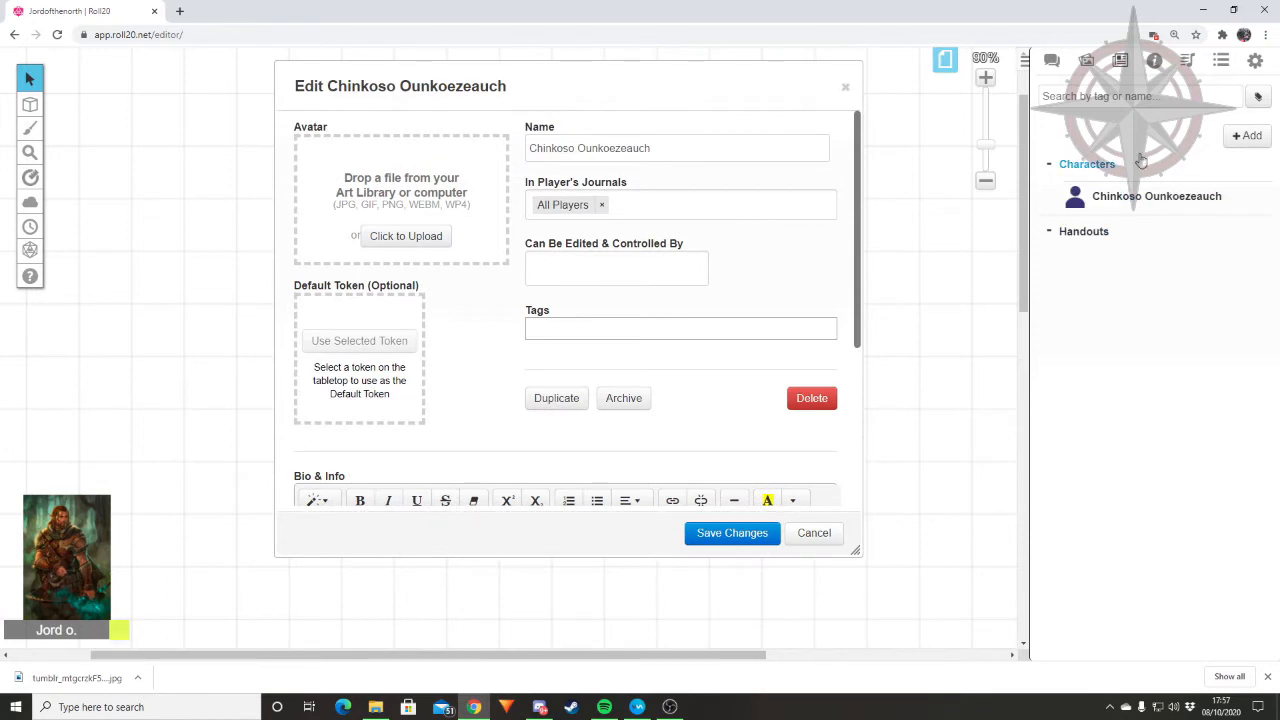
pyautogui.click(582, 258)
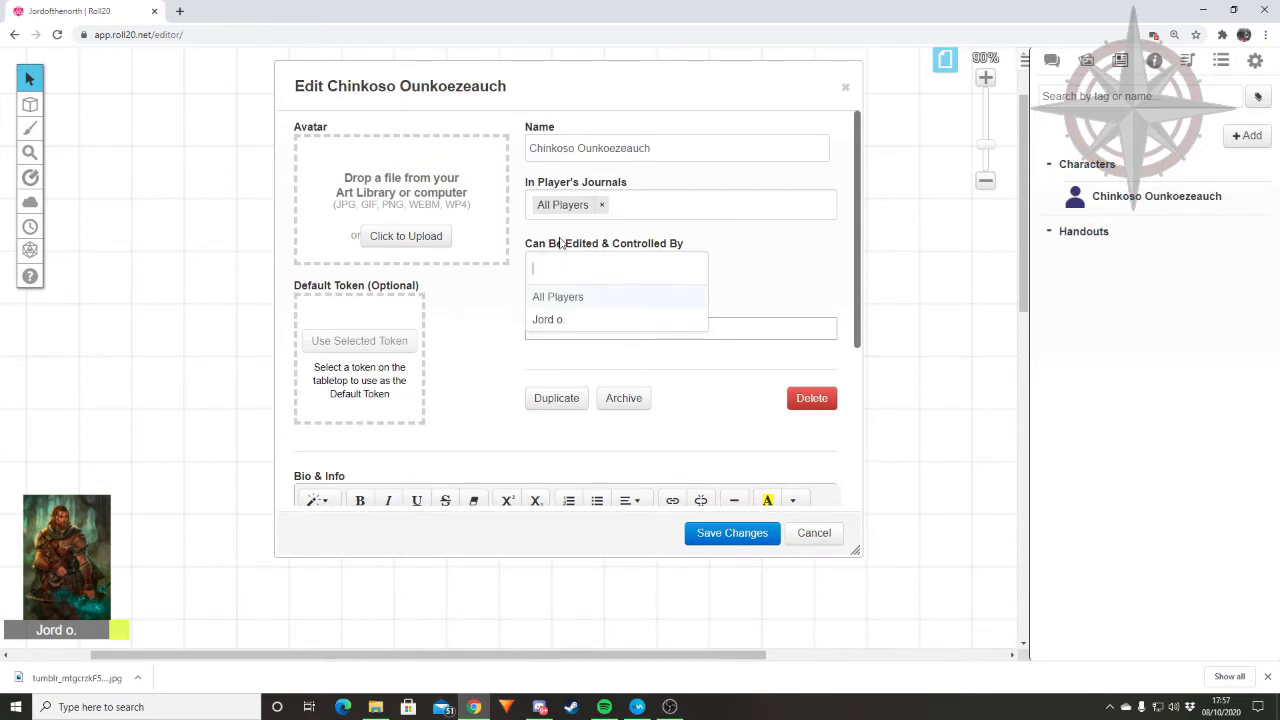
pyautogui.click(548, 319)
pyautogui.click(658, 236)
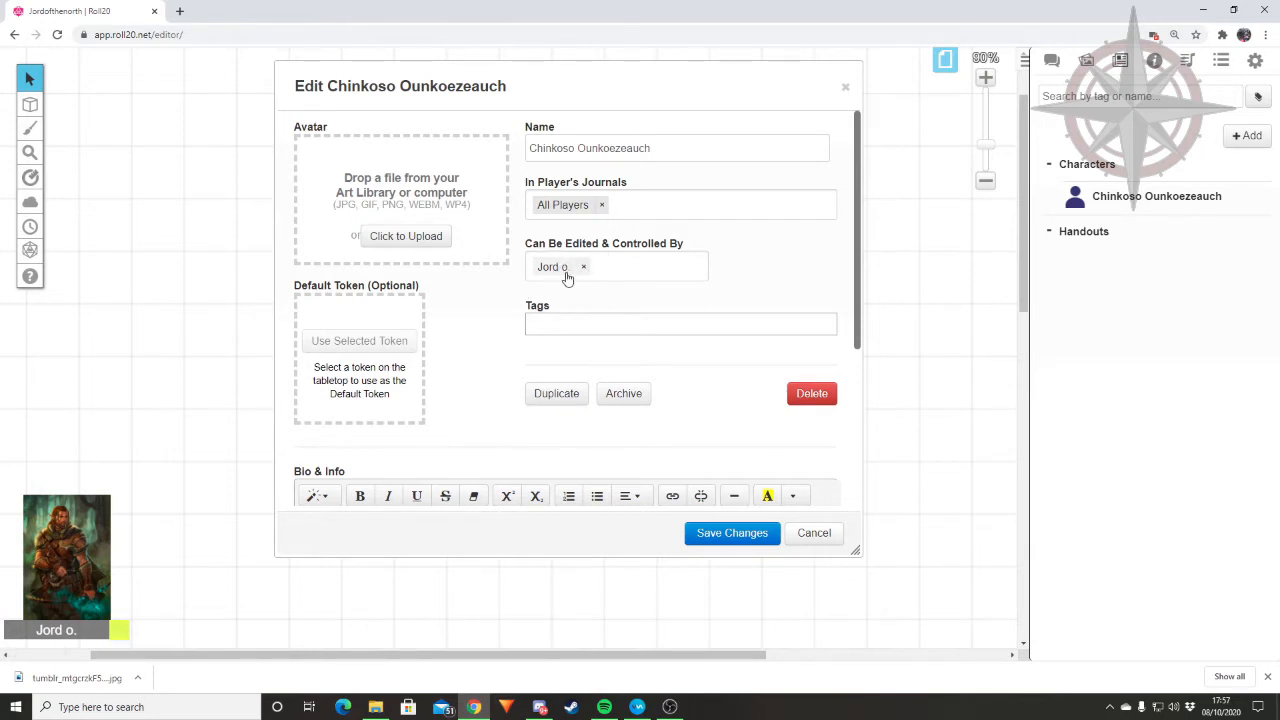
# Step: Look over the Bio & Info and GM Notes fields, save the character's changes and reposition its window
pyautogui.scroll(-2, 586, 314)
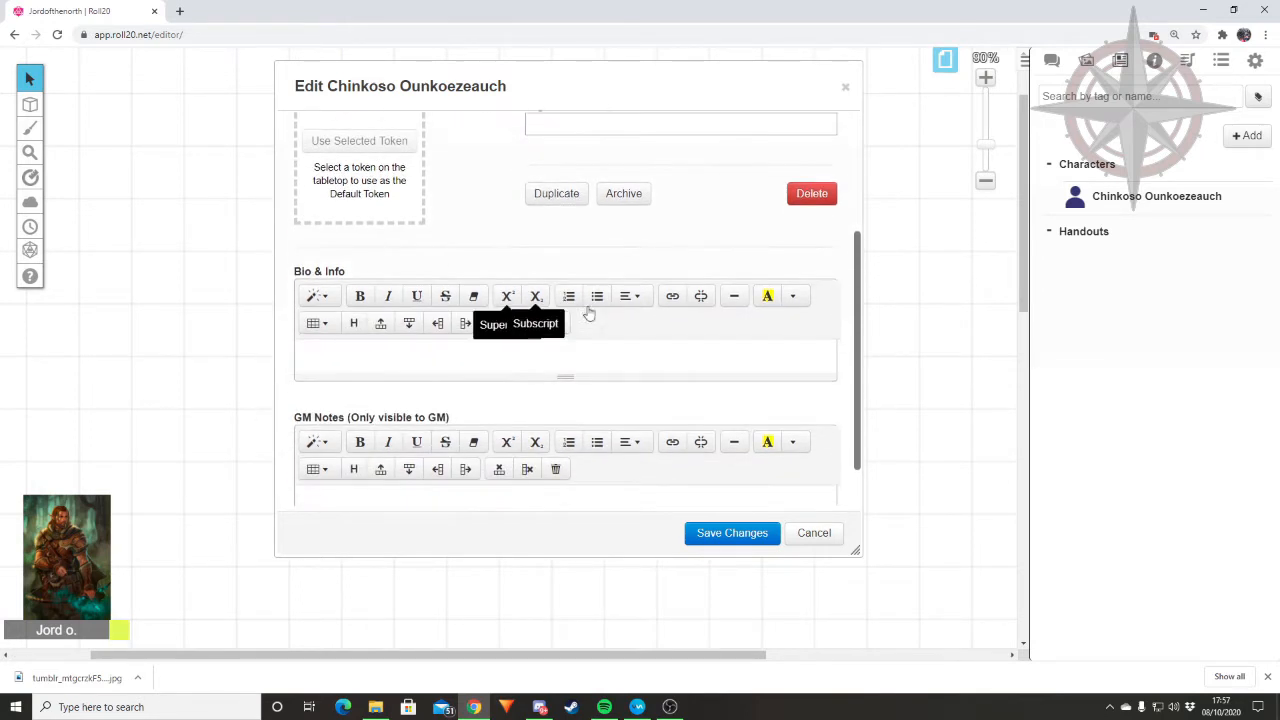
pyautogui.scroll(2, 600, 314)
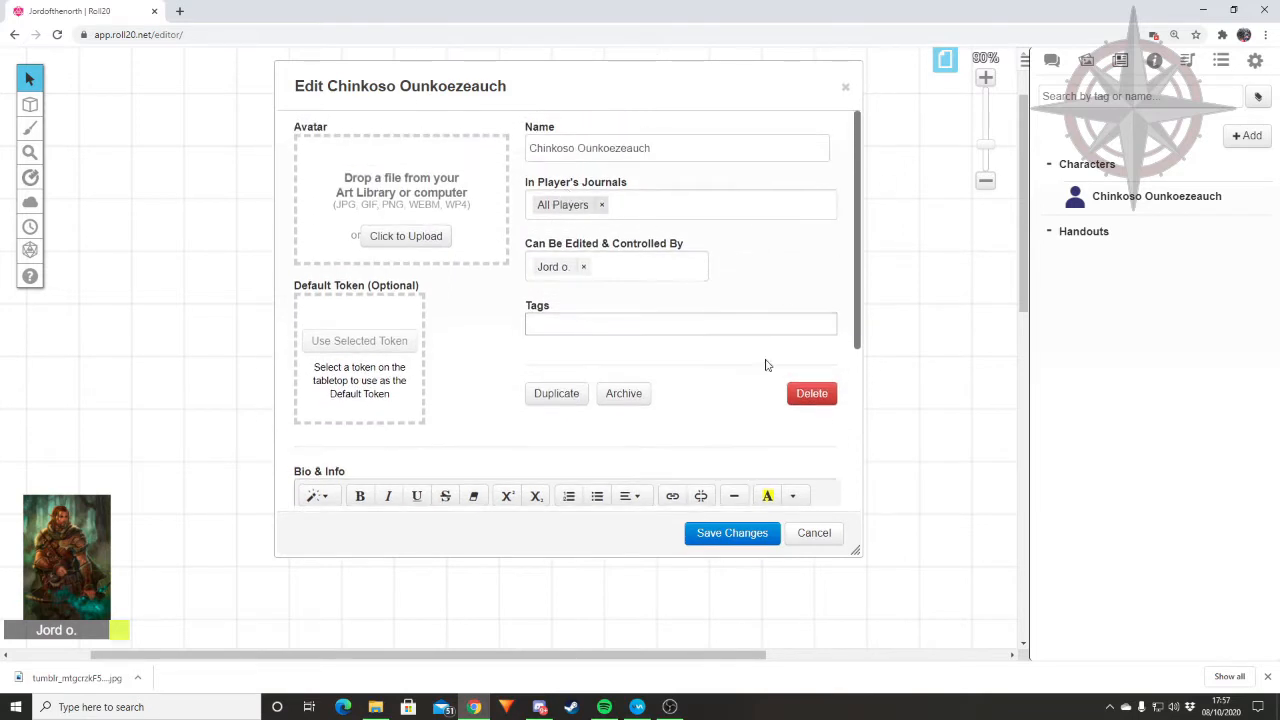
pyautogui.click(737, 536)
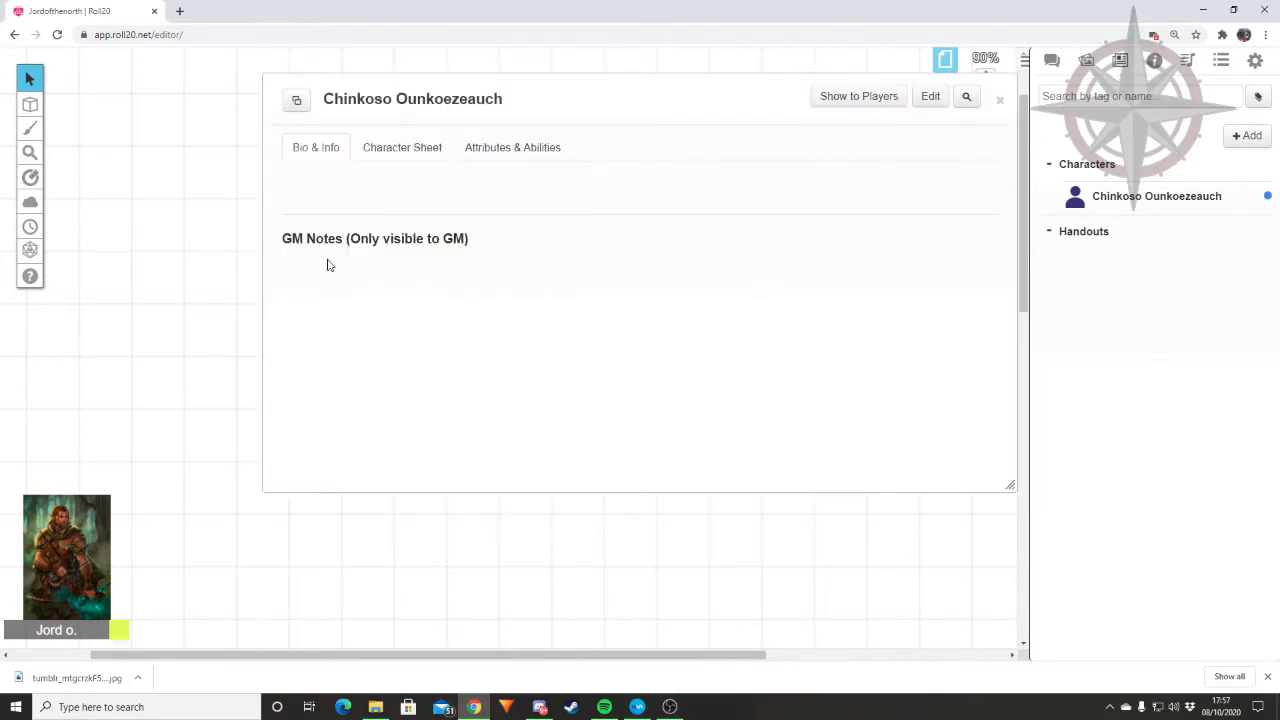
pyautogui.moveTo(516, 90); pyautogui.dragTo(425, 98)
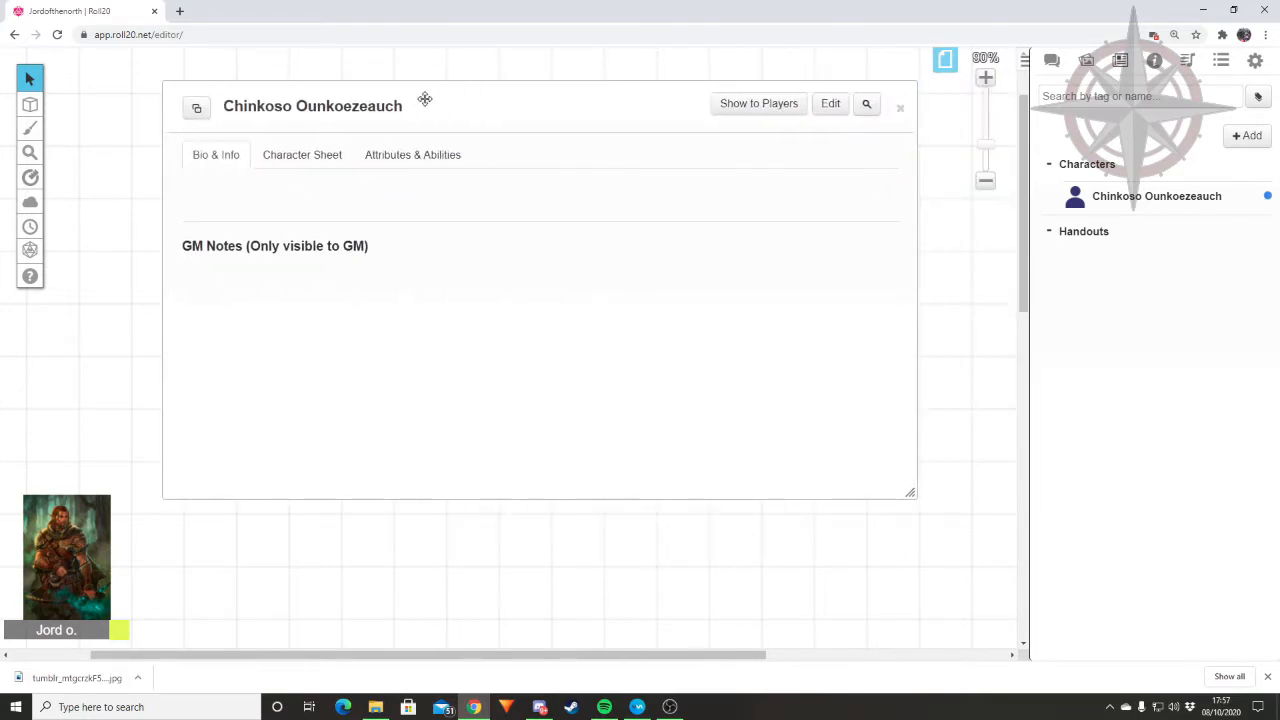
# Step: Close the first character's window, add a second character with the default details, save it and reposition its window
pyautogui.click(900, 112)
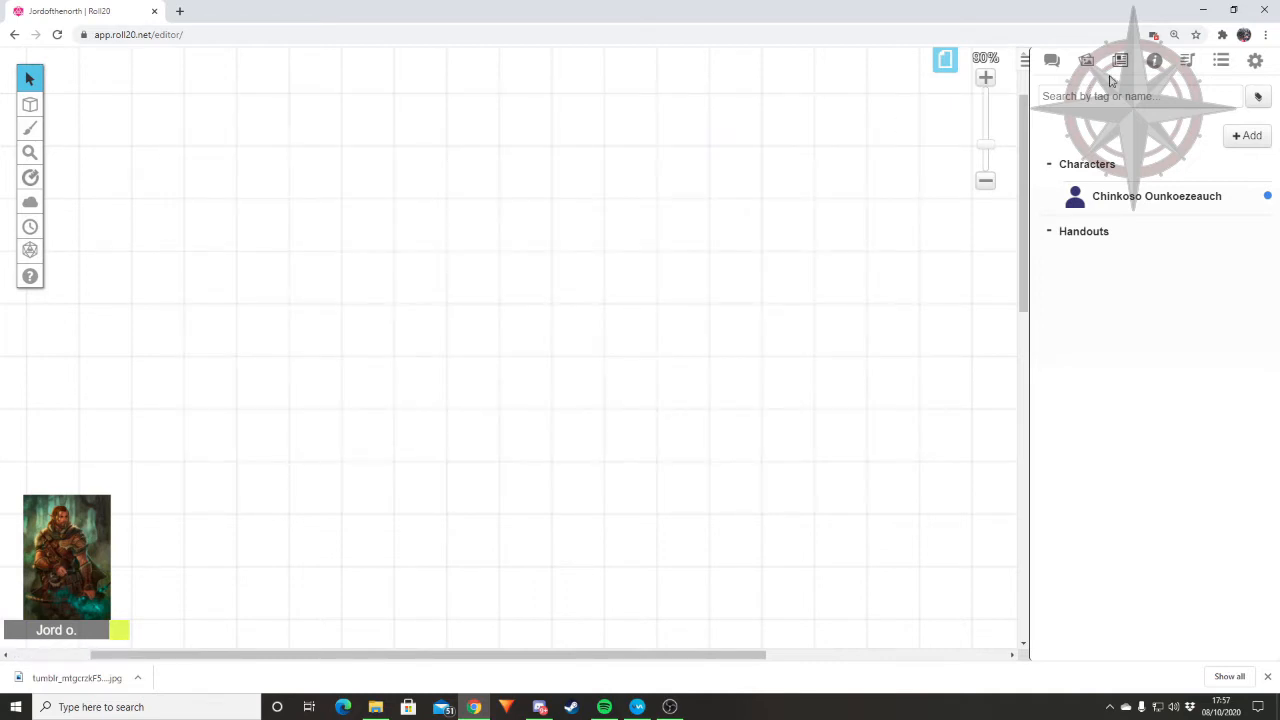
pyautogui.click(1240, 136)
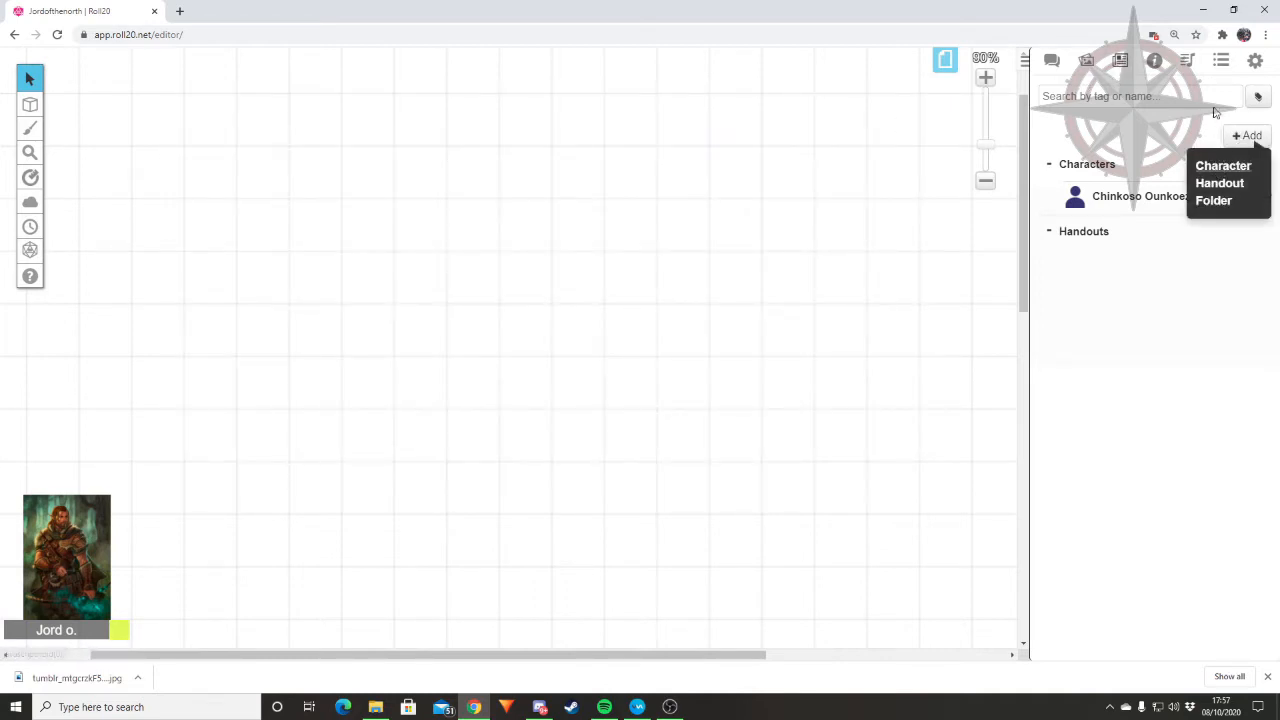
pyautogui.click(1228, 170)
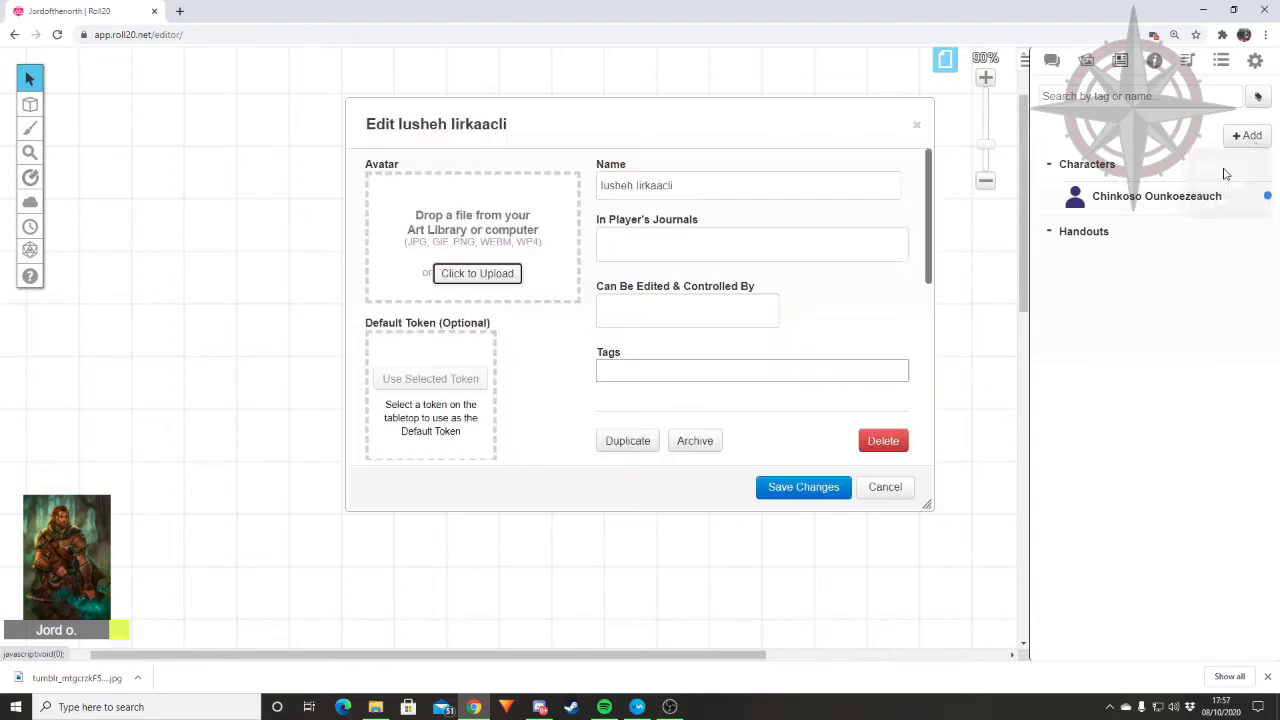
pyautogui.click(803, 485)
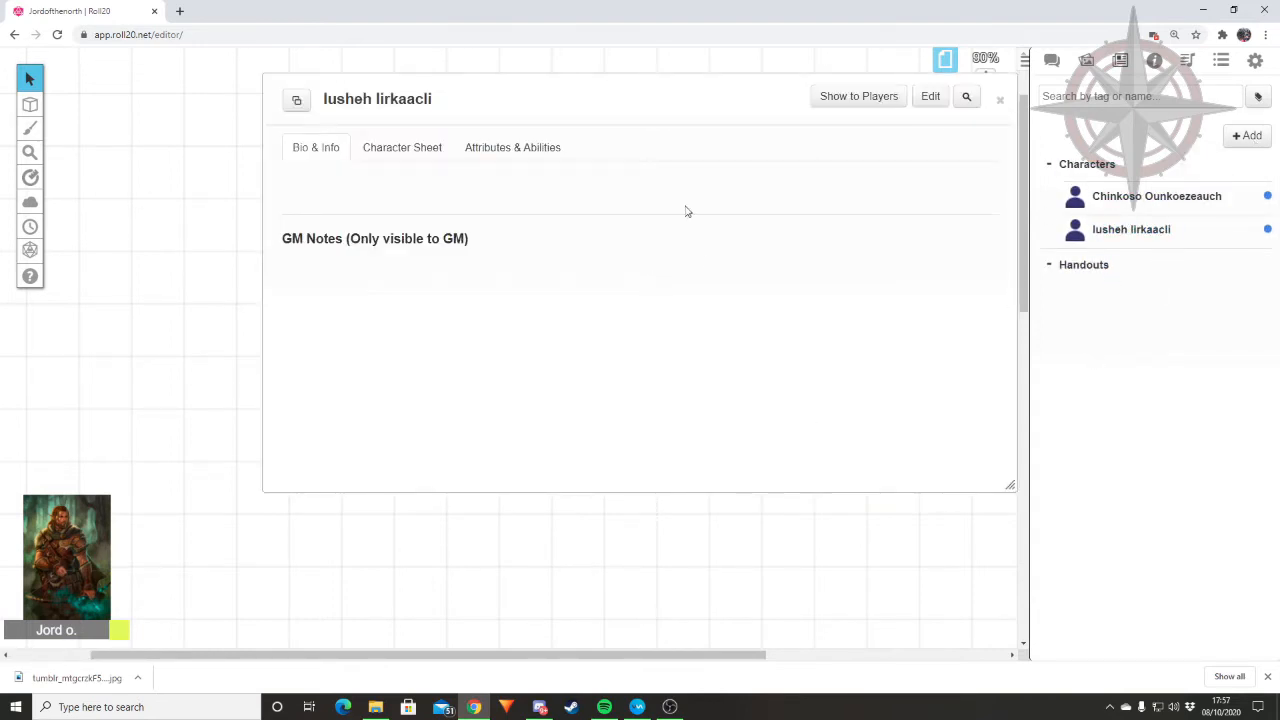
pyautogui.moveTo(771, 97); pyautogui.dragTo(720, 70)
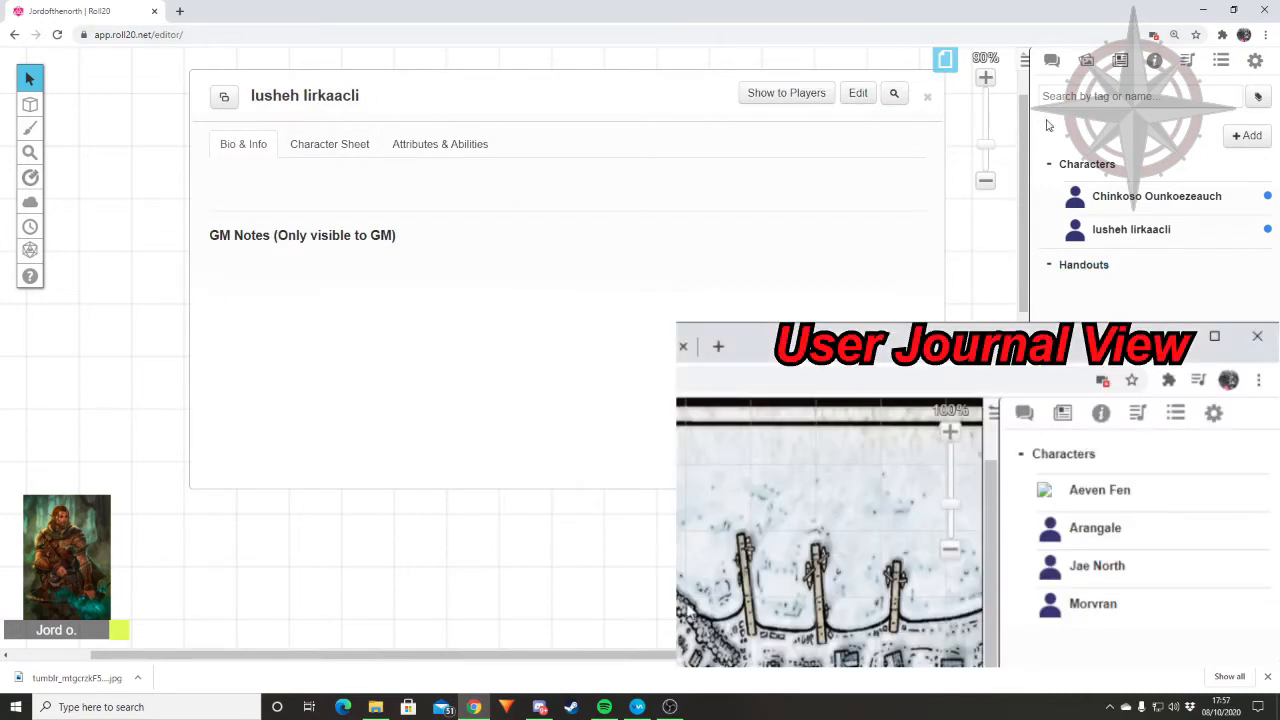
# Step: Open the first character's Character Sheet from the journal, look it over and make its window taller
pyautogui.click(1086, 60)
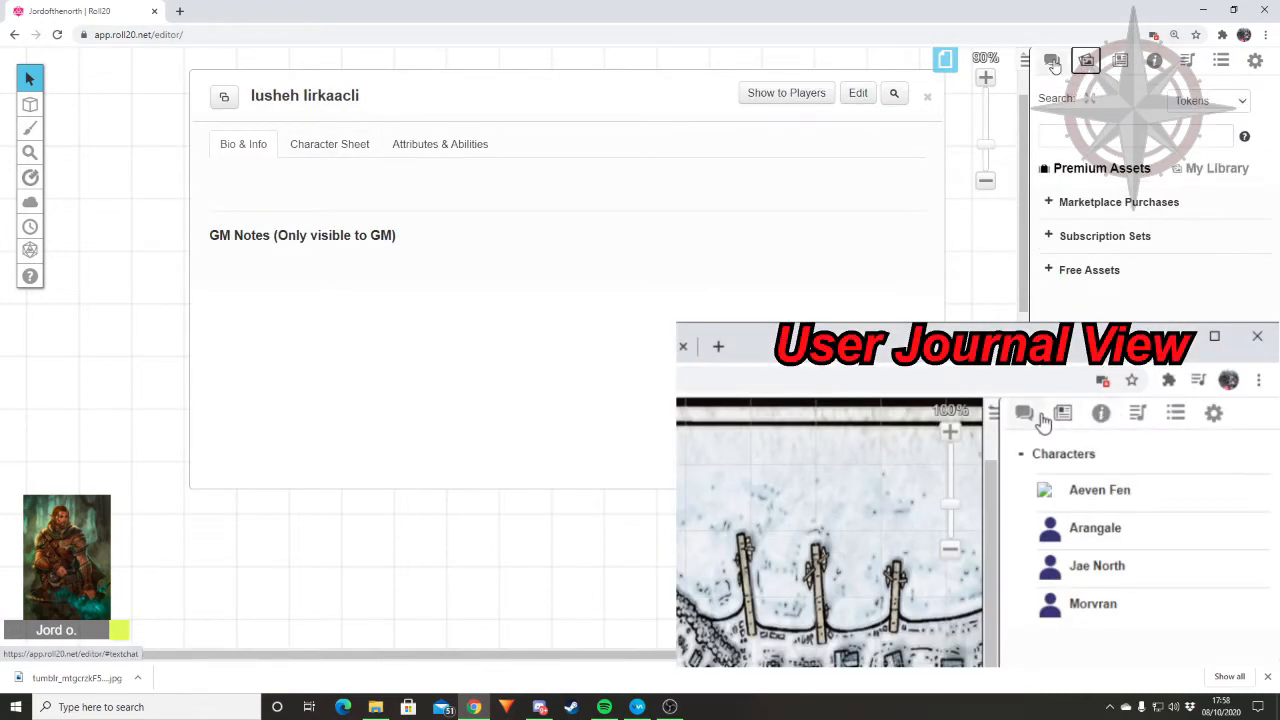
pyautogui.click(1120, 60)
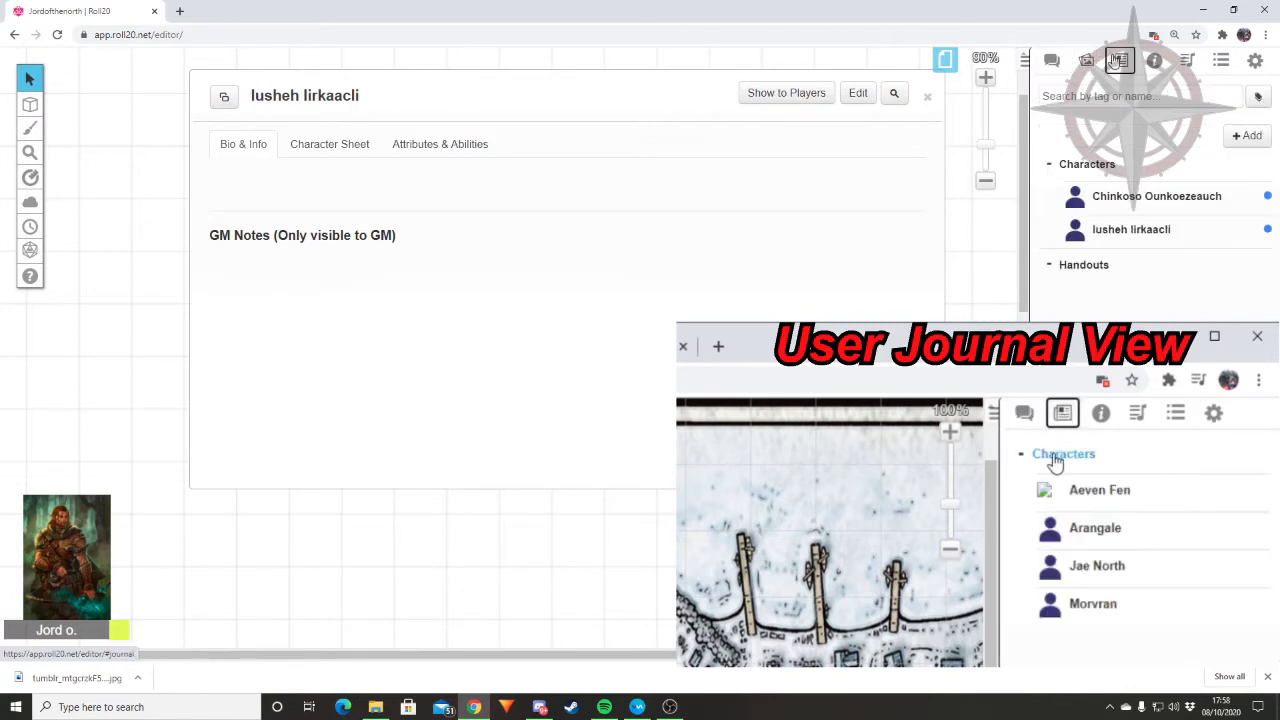
pyautogui.click(1157, 196)
pyautogui.click(340, 155)
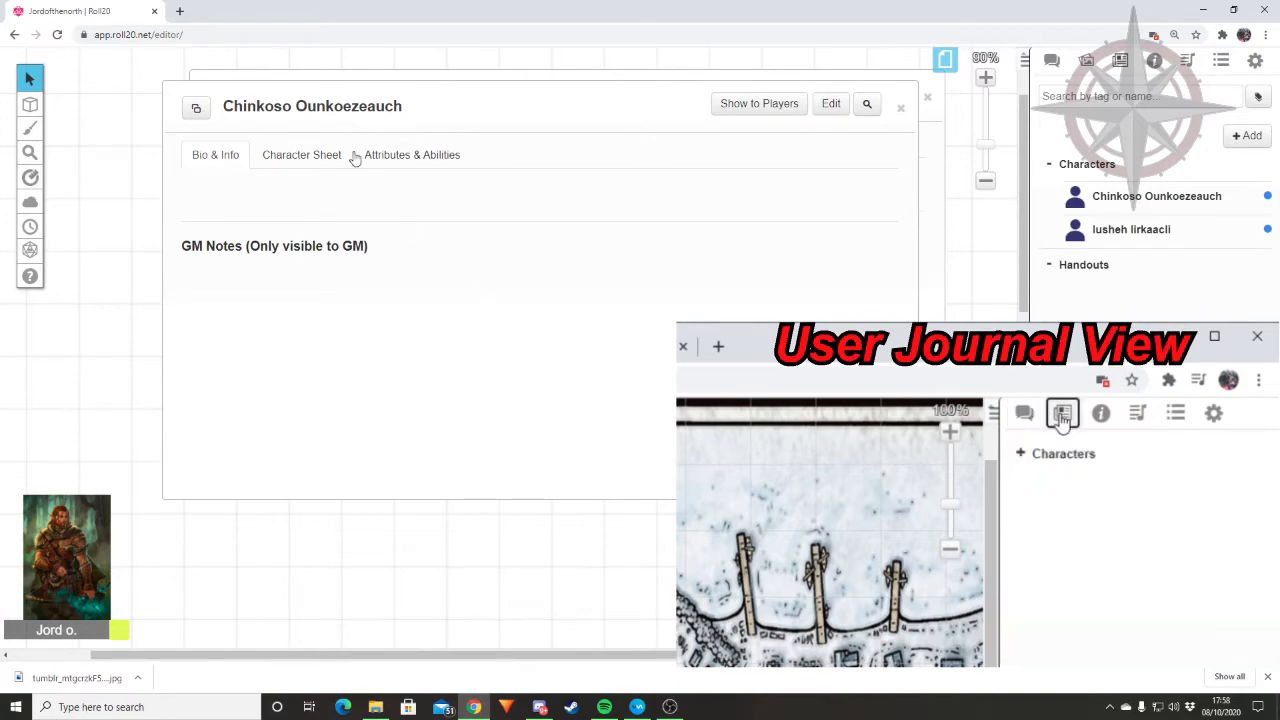
pyautogui.scroll(-6, 515, 260)
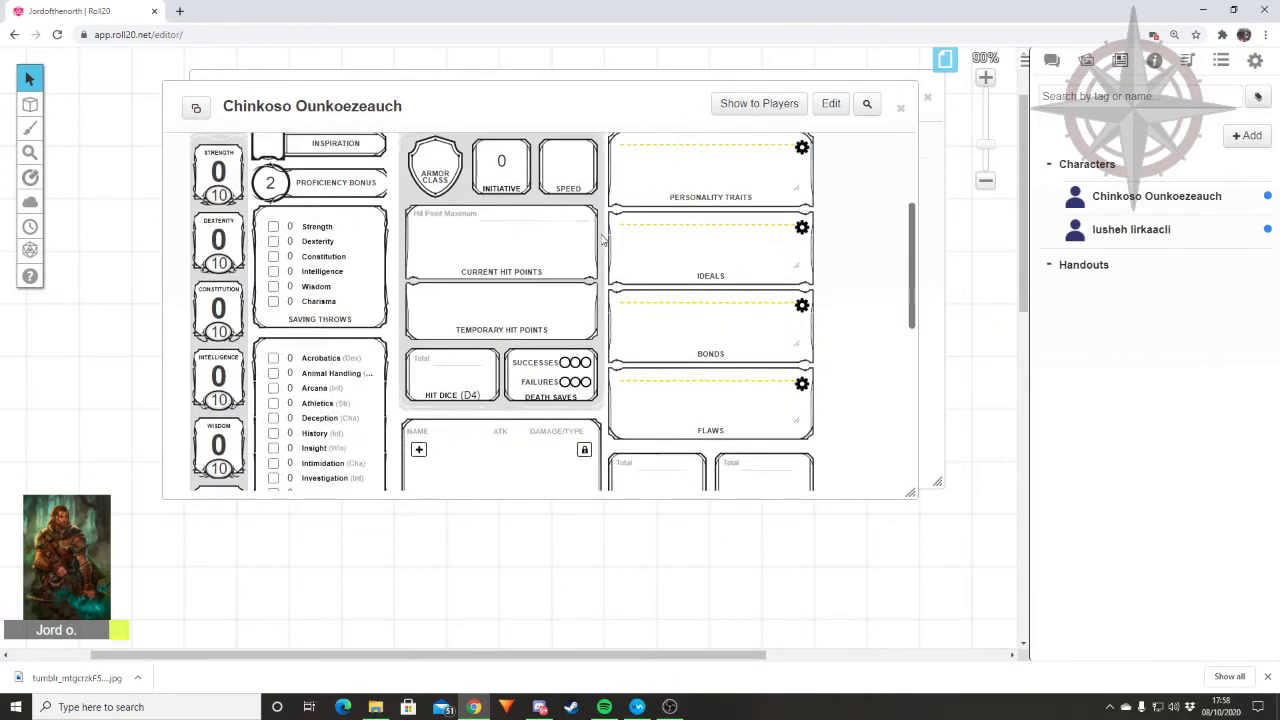
pyautogui.scroll(6, 510, 285)
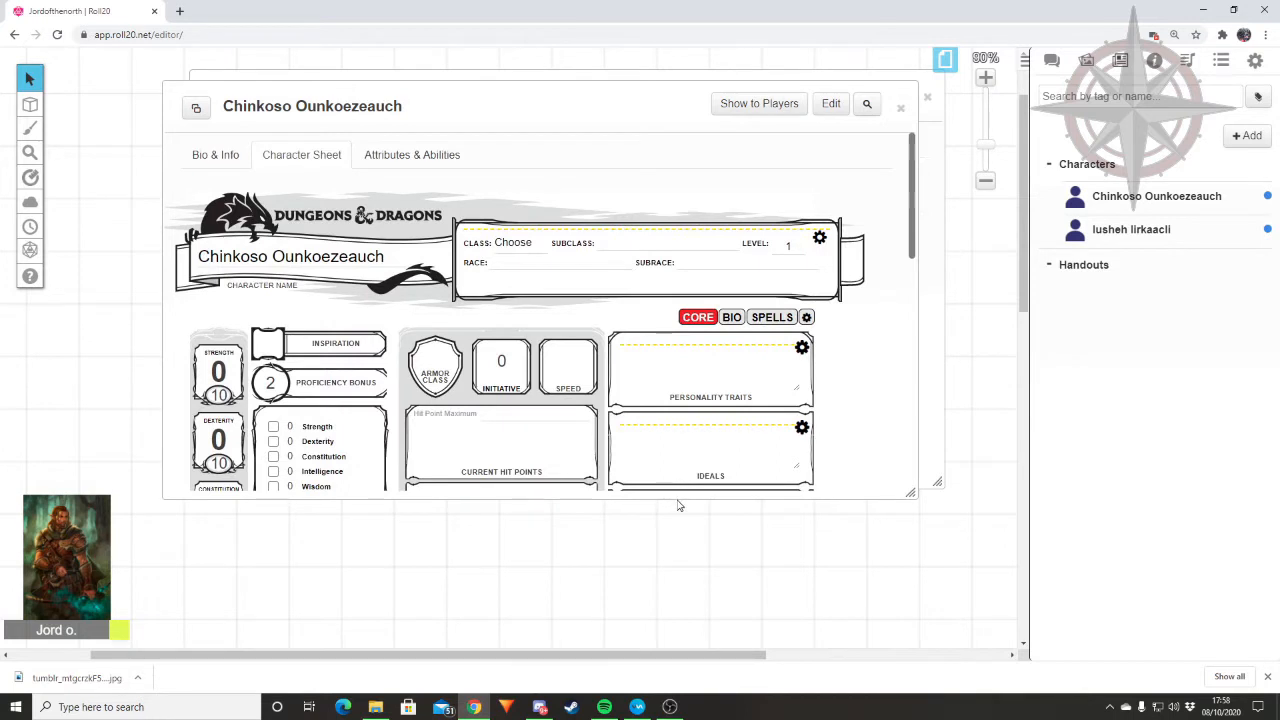
pyautogui.moveTo(677, 499); pyautogui.dragTo(688, 640)
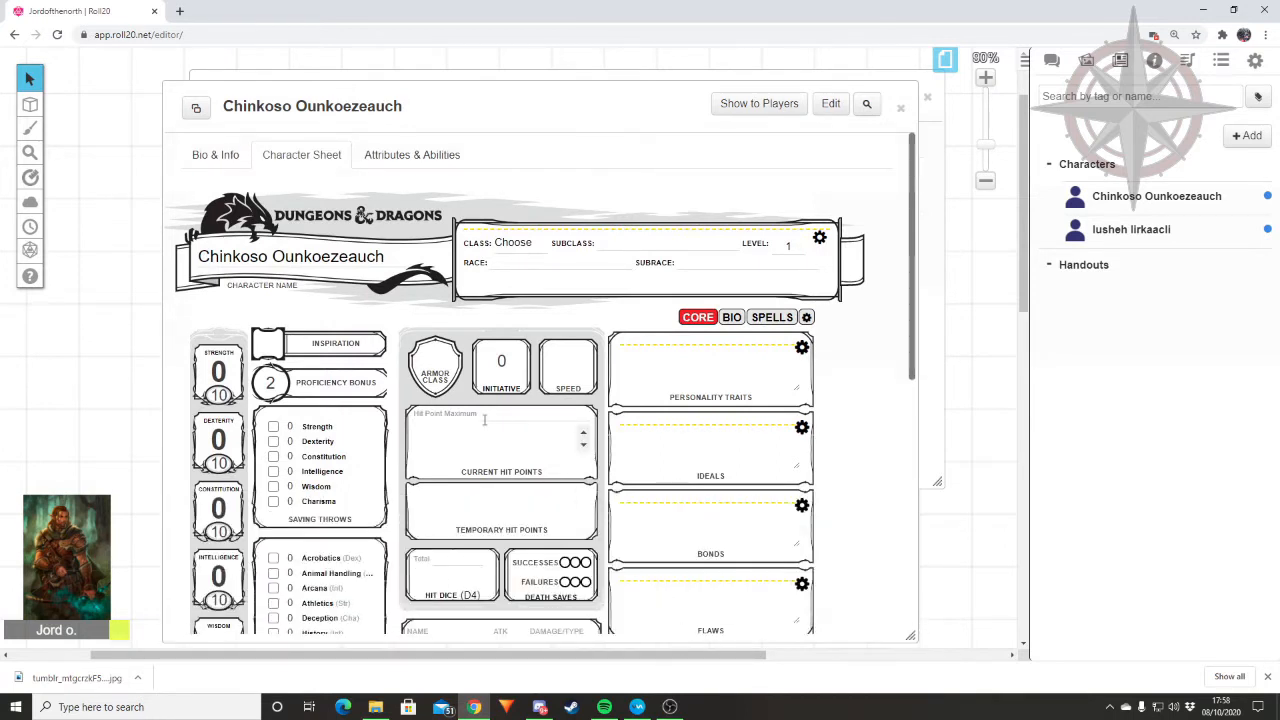
# Step: Set the character's class to Ranger, race to Elf and subrace to Dark Elf
pyautogui.click(540, 250)
pyautogui.click(540, 250)
pyautogui.click(528, 254)
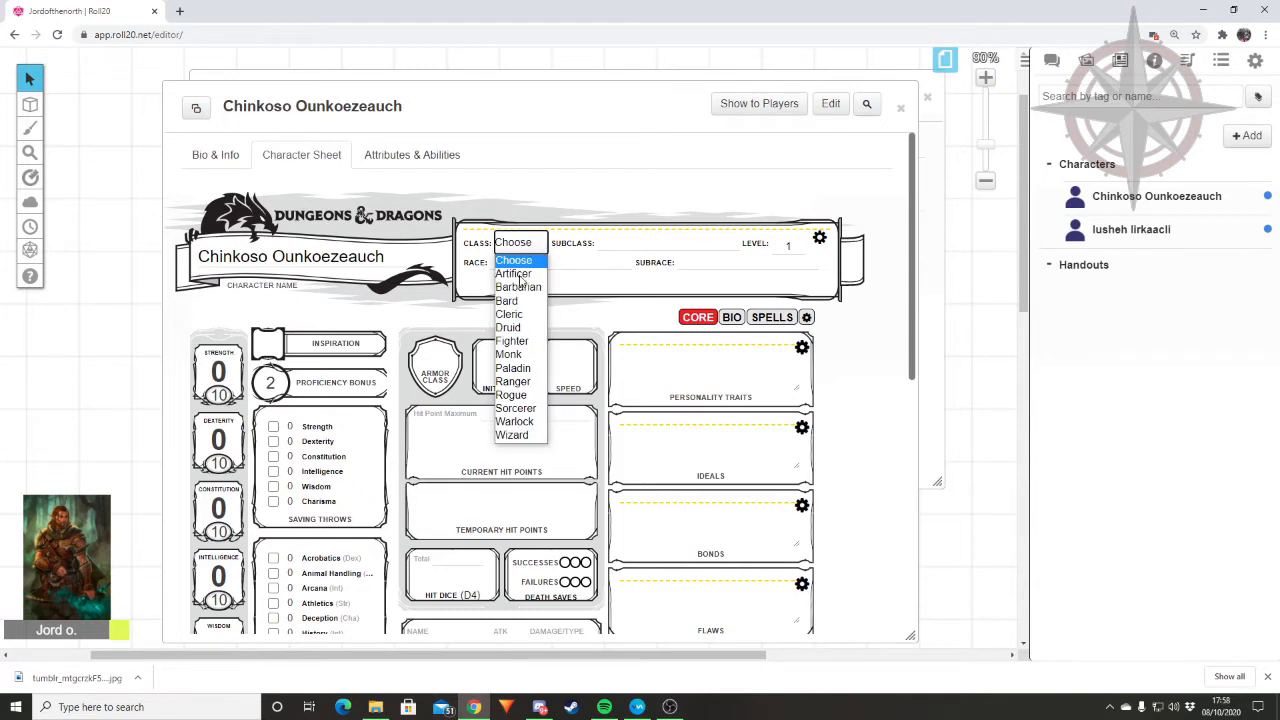
pyautogui.click(512, 381)
pyautogui.click(535, 262)
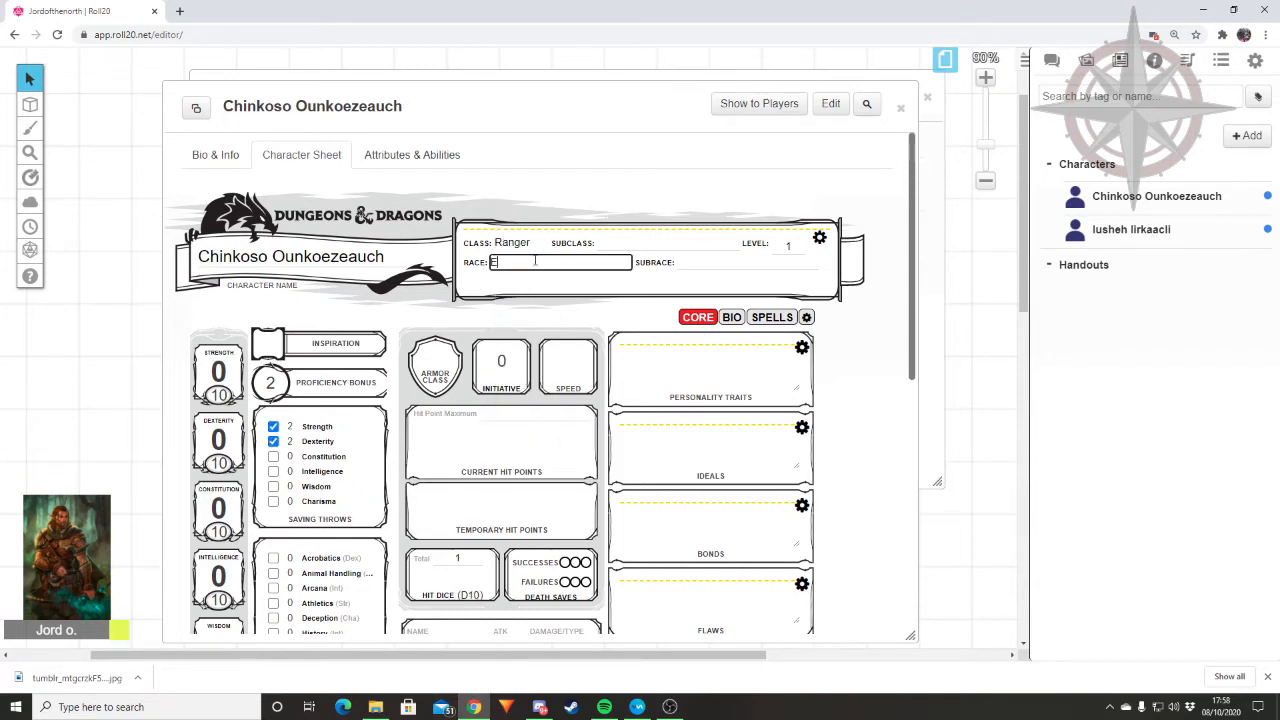
pyautogui.write('Elf')
pyautogui.click(692, 264)
pyautogui.write('D')
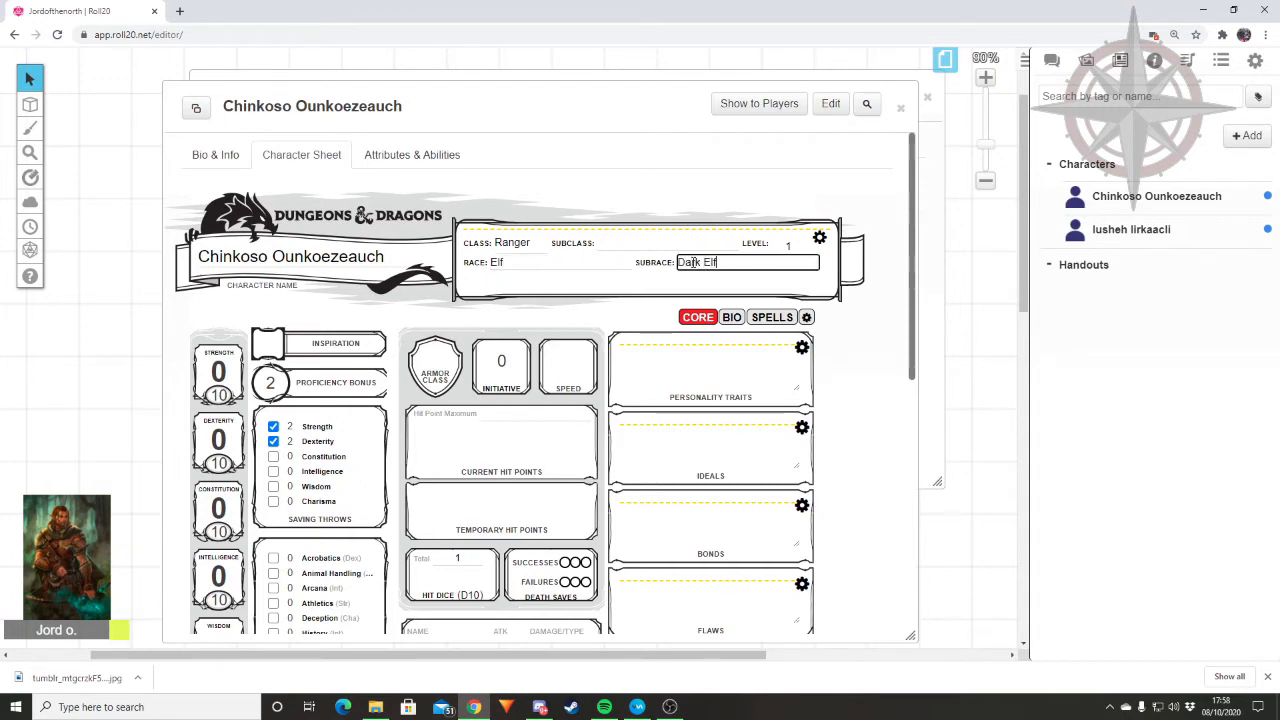
pyautogui.click(871, 306)
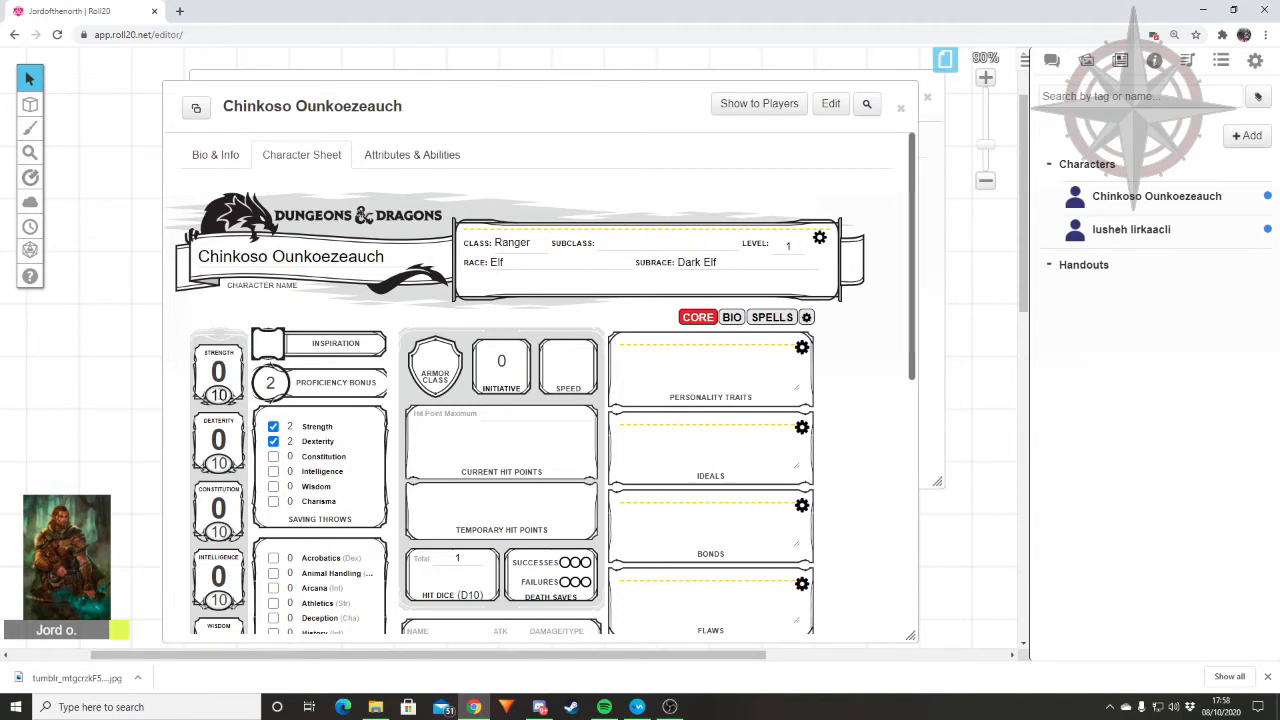
# Step: Set the character's Strength score to 15 and Dexterity score to 14
pyautogui.doubleClick(209, 394)
pyautogui.write('15')
pyautogui.press('Tab')
pyautogui.write('14')
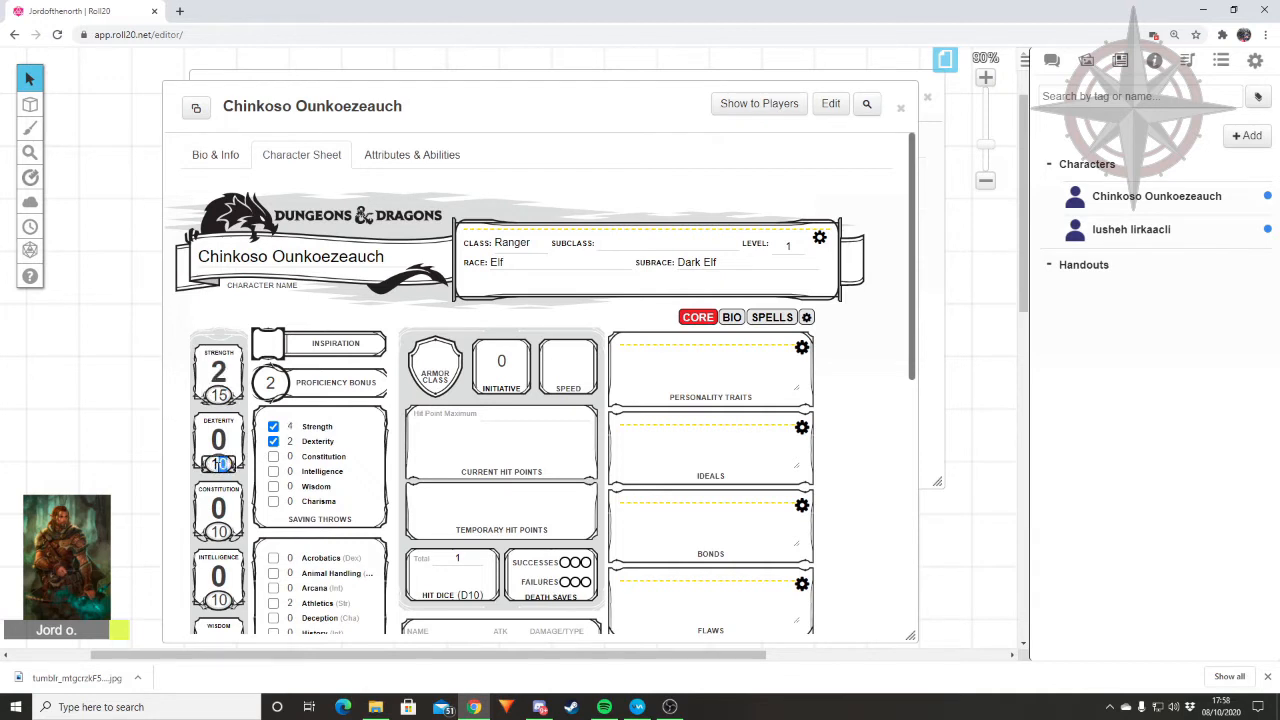
pyautogui.click(233, 342)
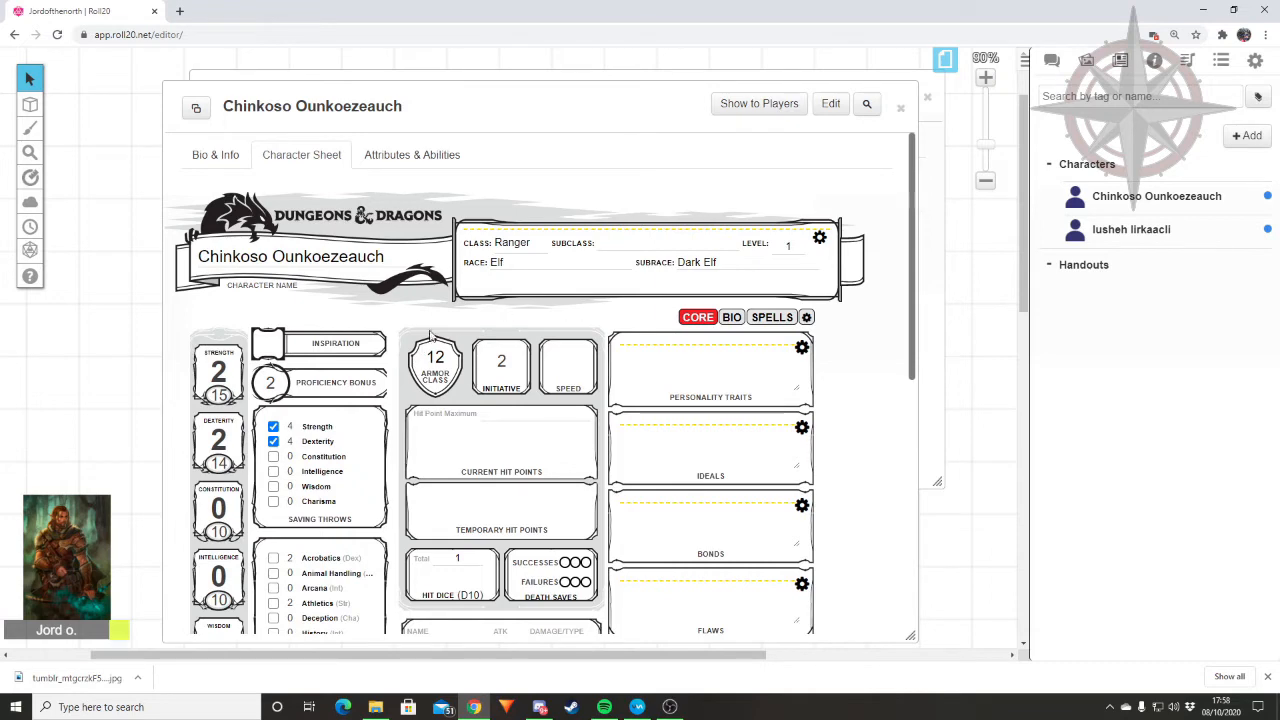
# Step: Add an entry under Attacks & Spellcasting and name it Shortbow
pyautogui.scroll(-2, 331, 318)
pyautogui.scroll(-3, 465, 324)
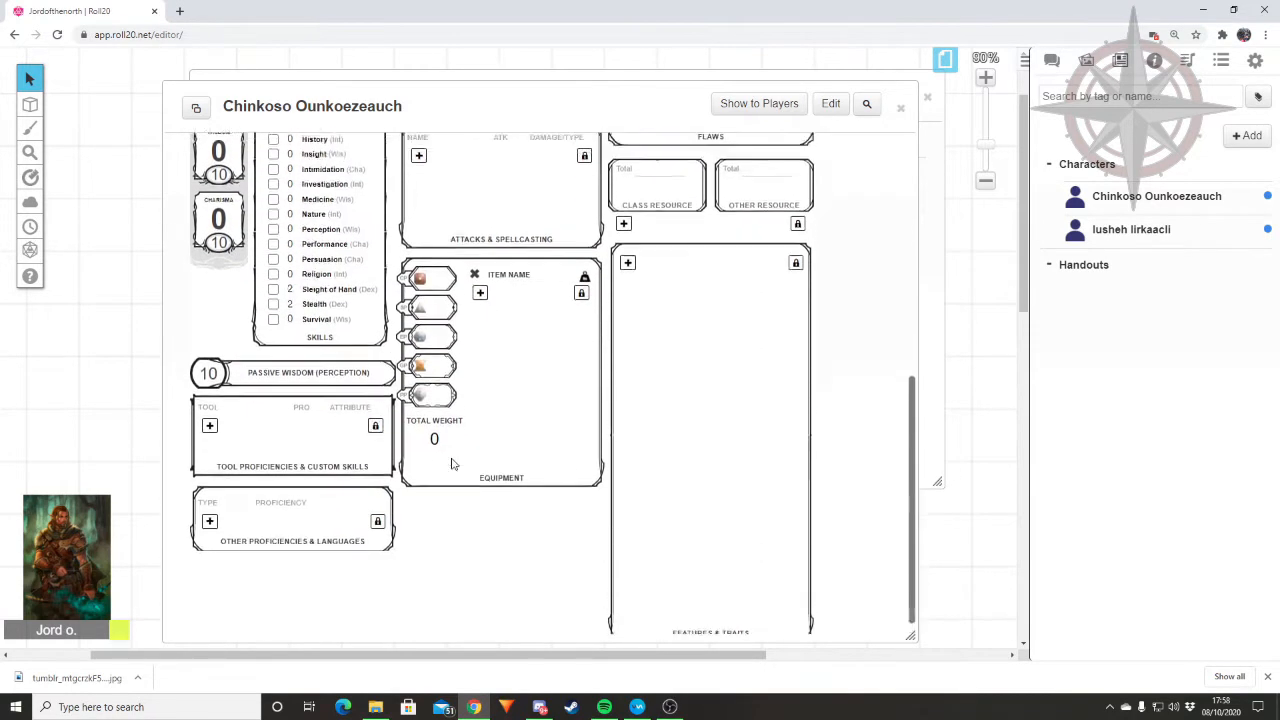
pyautogui.scroll(1, 465, 324)
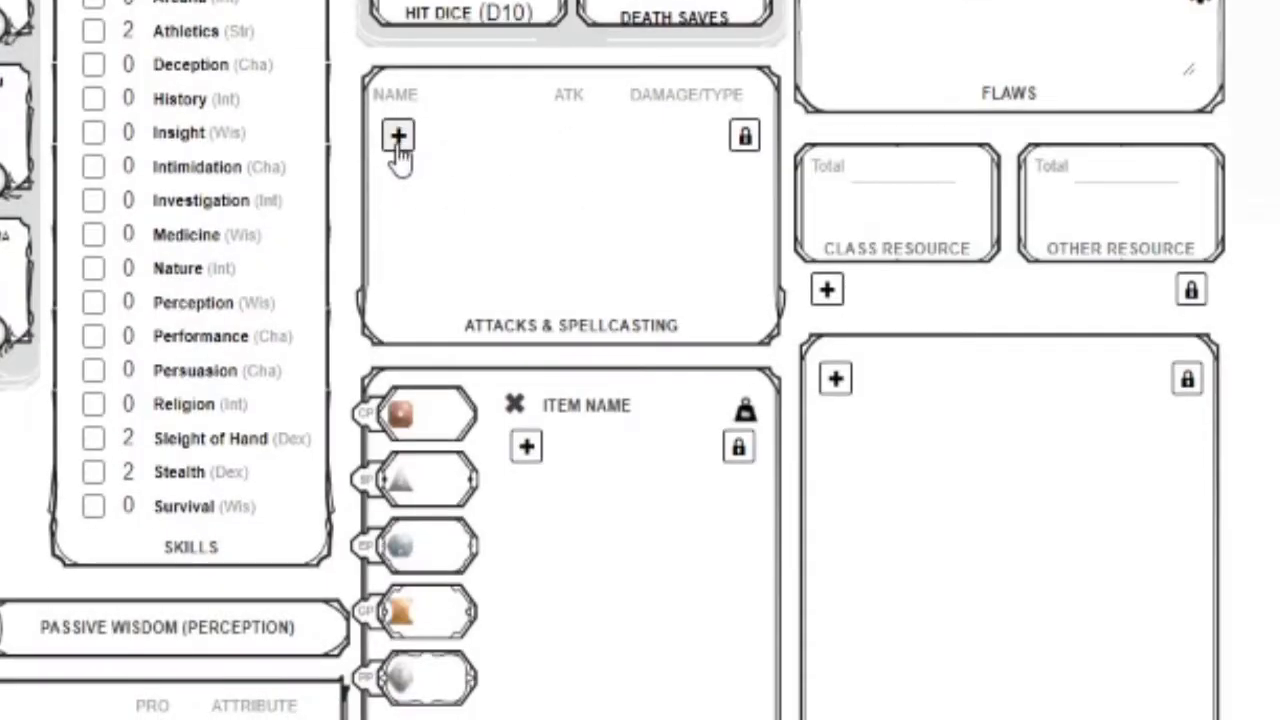
pyautogui.click(418, 268)
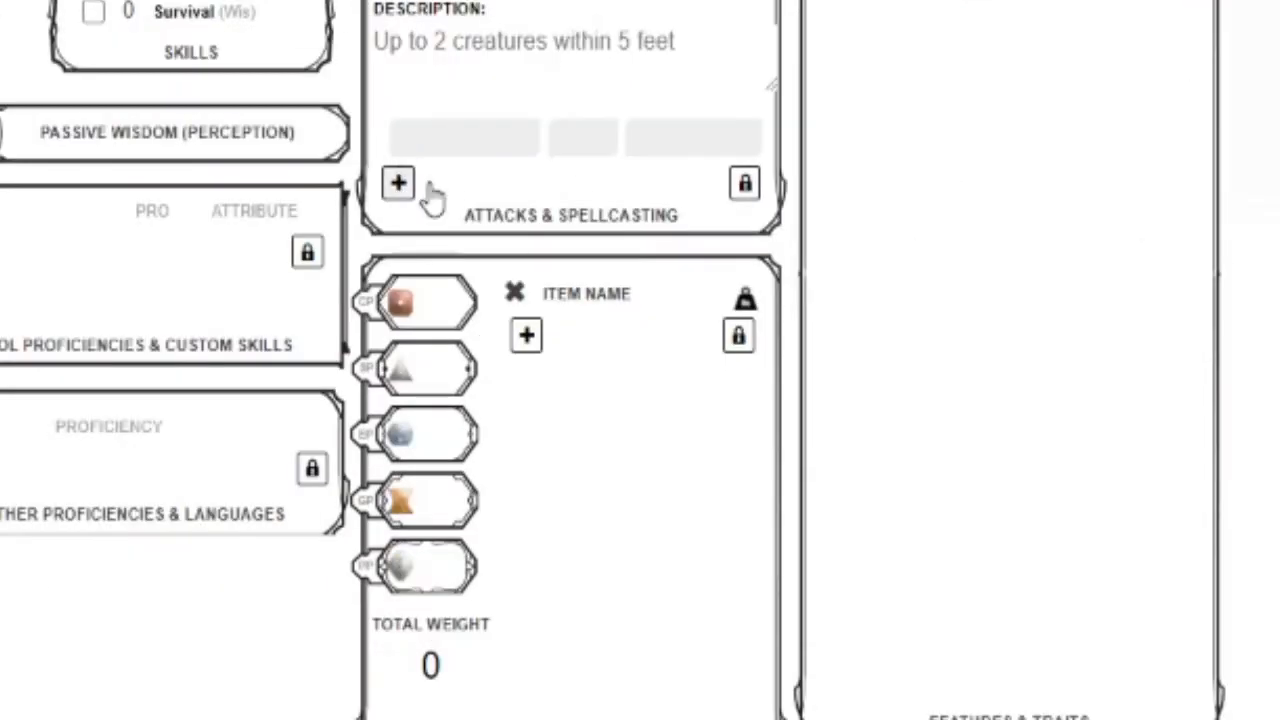
pyautogui.scroll(5, 554, 249)
pyautogui.click(472, 91)
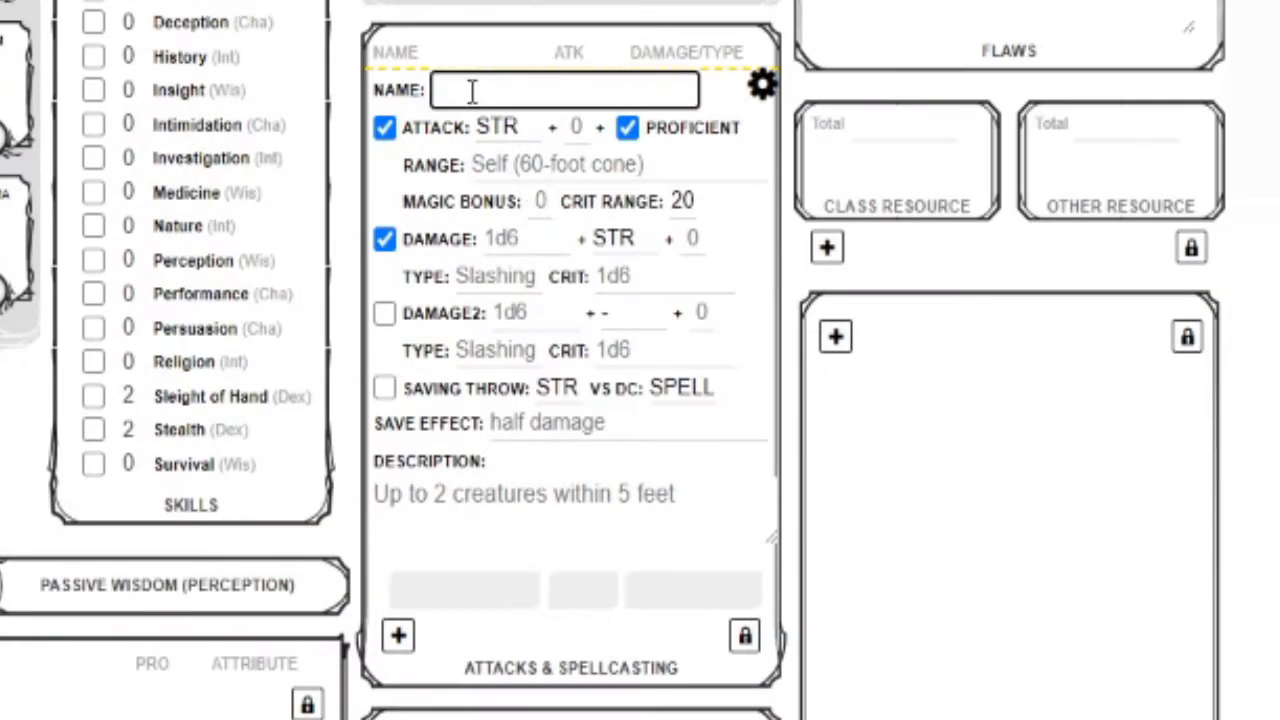
pyautogui.write('Shortbow')
# Step: Search the web for "shortbow 5e" in a new browser tab, read the weapon's attributes and return to the character sheet
pyautogui.hotkey('ctrl', 't')
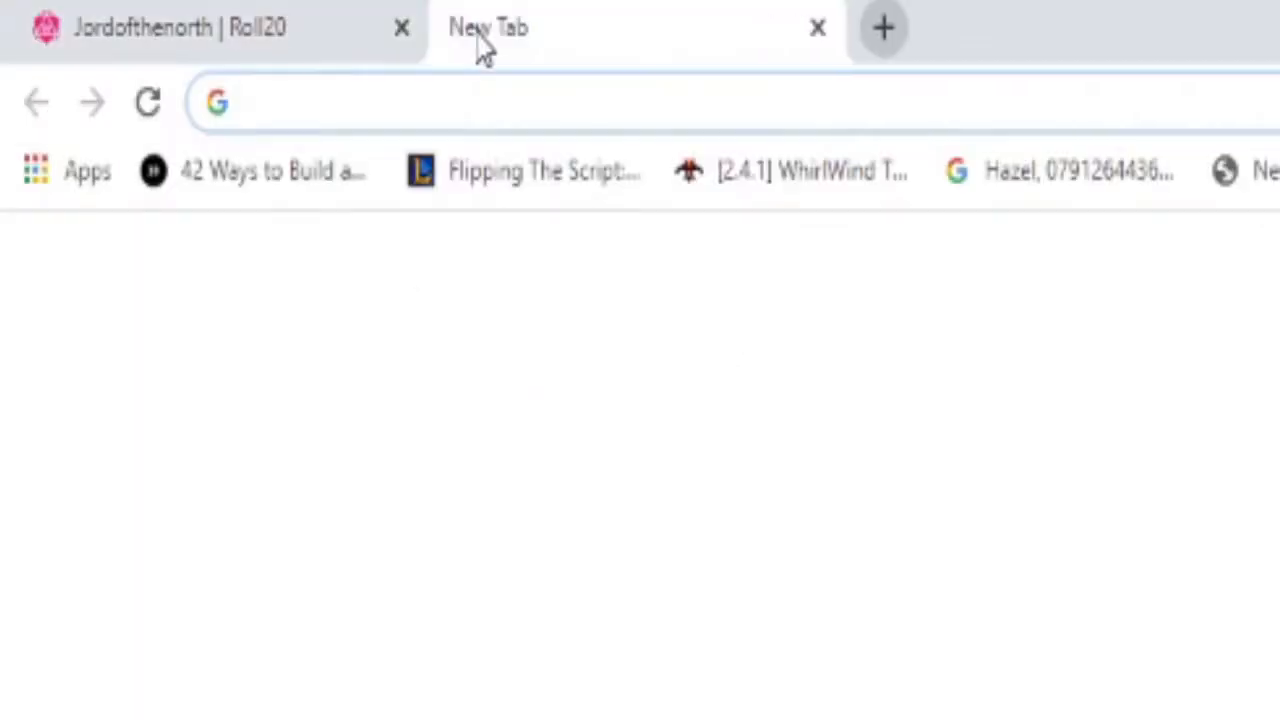
pyautogui.write('shortbow 5e')
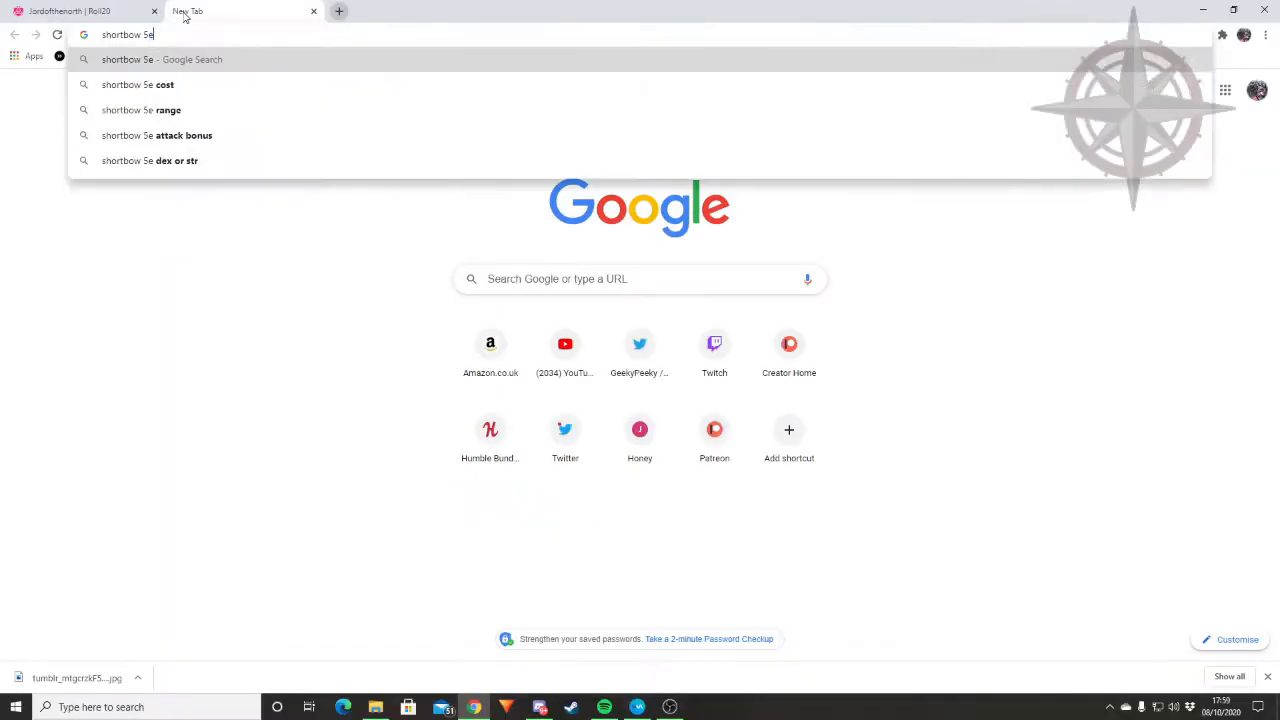
pyautogui.press('Return')
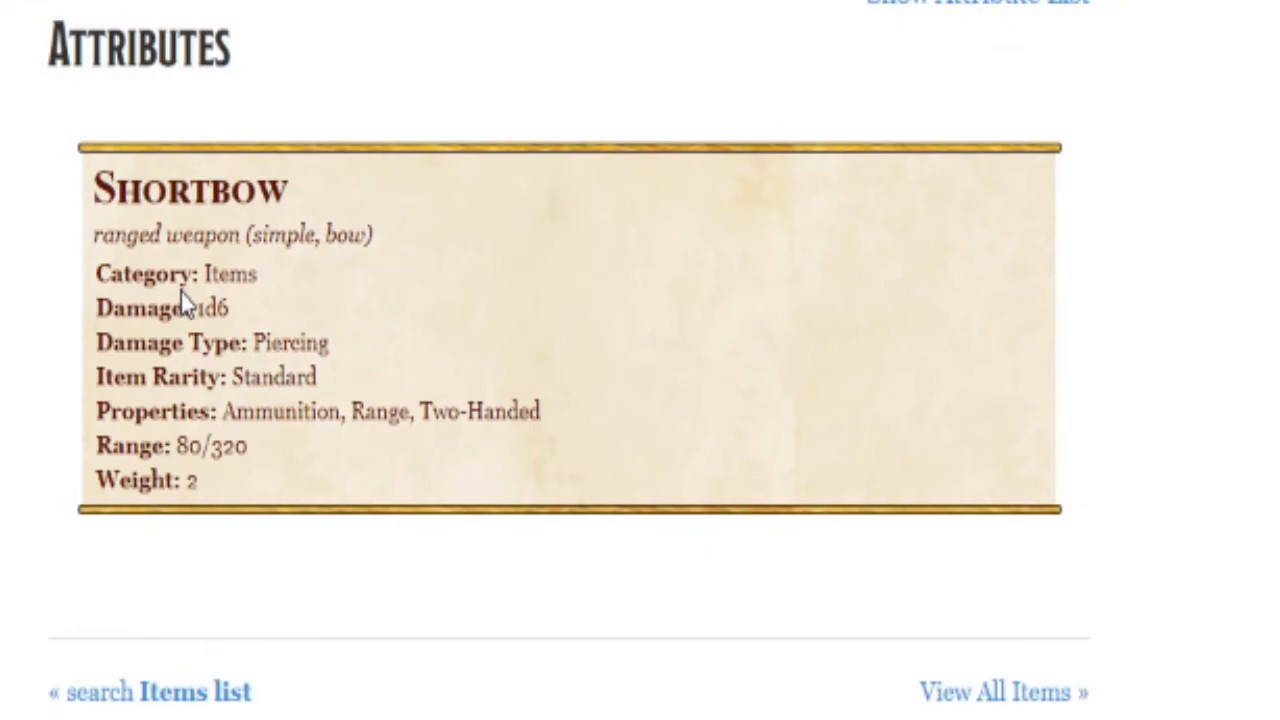
pyautogui.moveTo(105, 236); pyautogui.dragTo(374, 412)
pyautogui.click(322, 451)
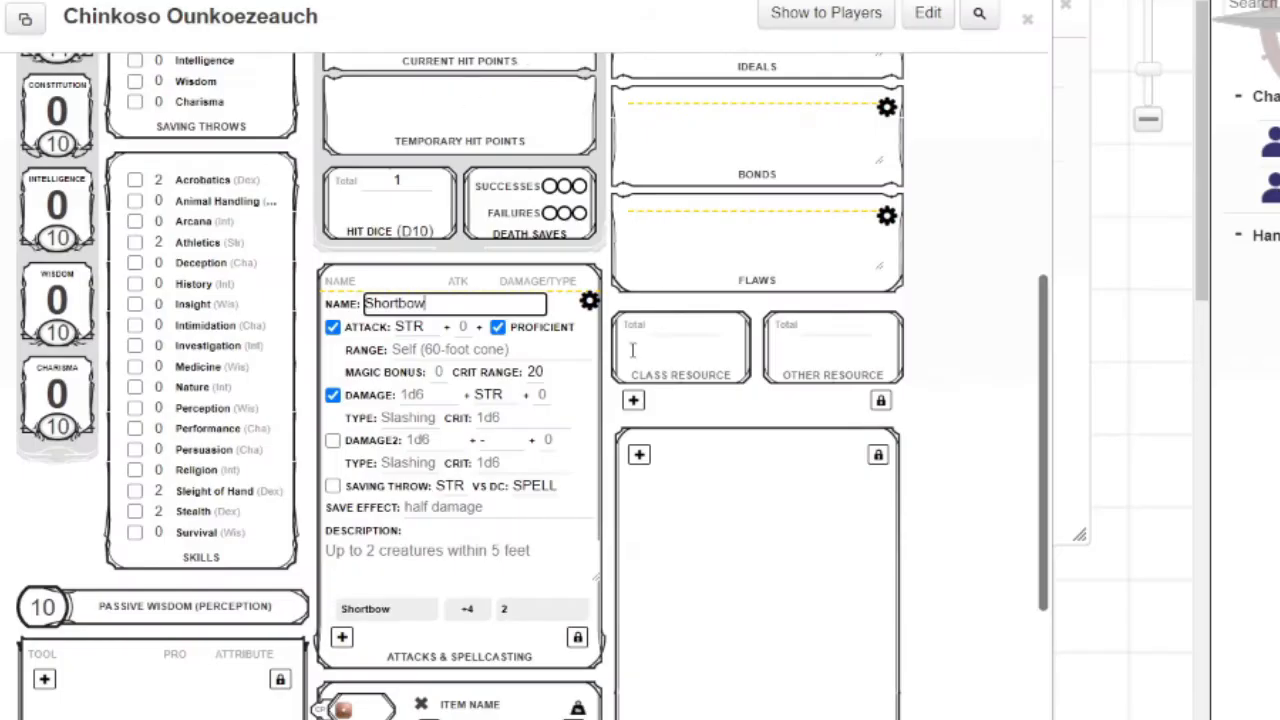
# Step: Collapse the Shortbow attack's edit form and review the ability scores and saving throws on the sheet
pyautogui.click(590, 302)
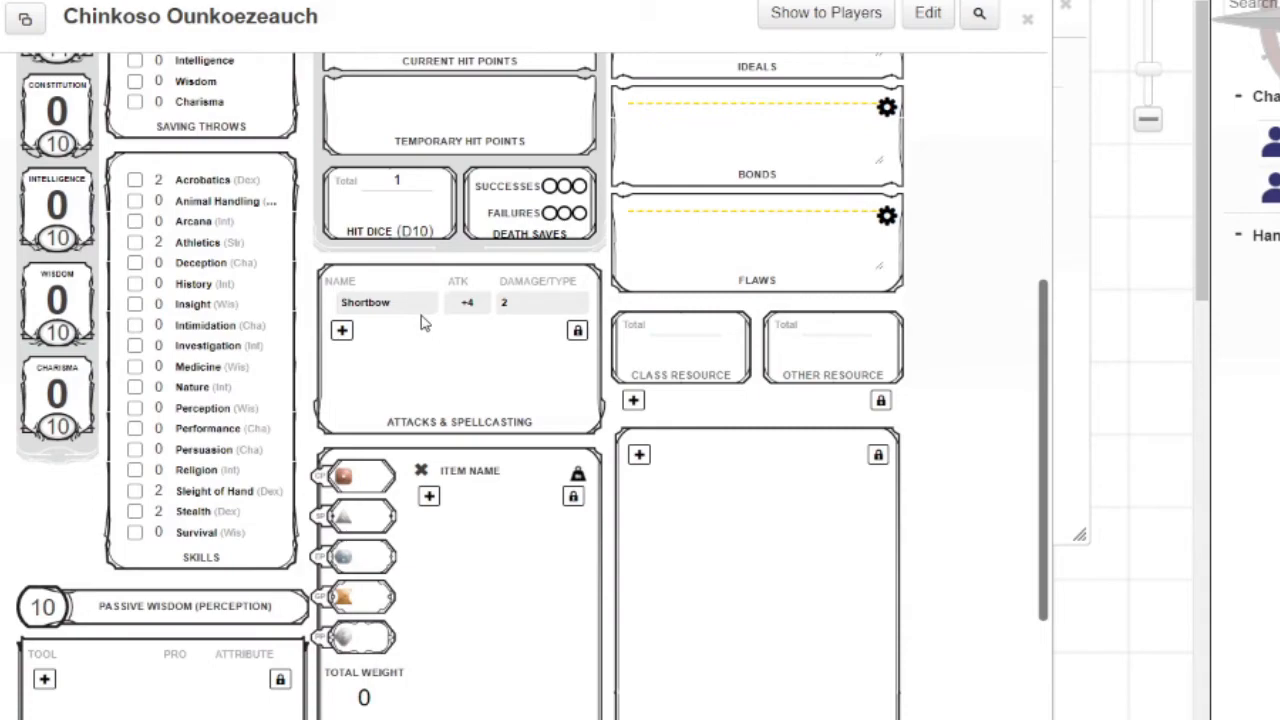
pyautogui.scroll(3, 475, 390)
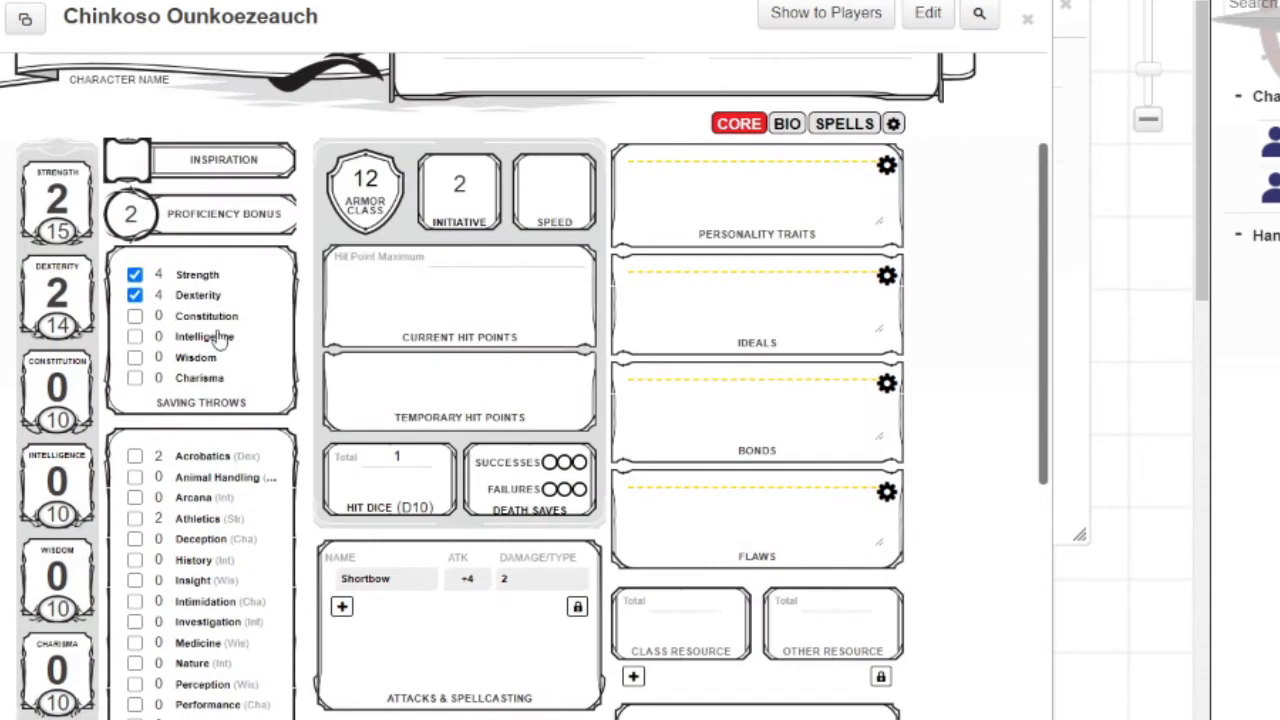
pyautogui.scroll(2, 282, 328)
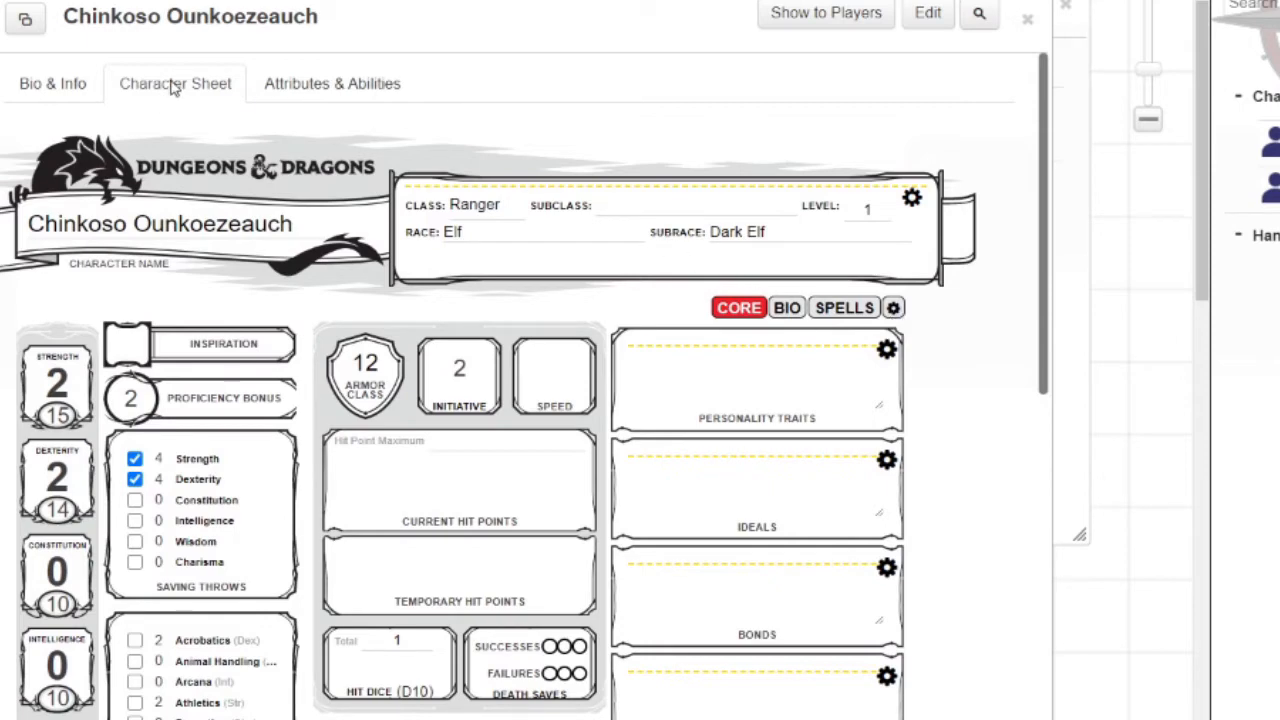
# Step: Launch the Level 1 Charactermancer from the character sheet's settings
pyautogui.click(893, 309)
pyautogui.scroll(-3, 903, 316)
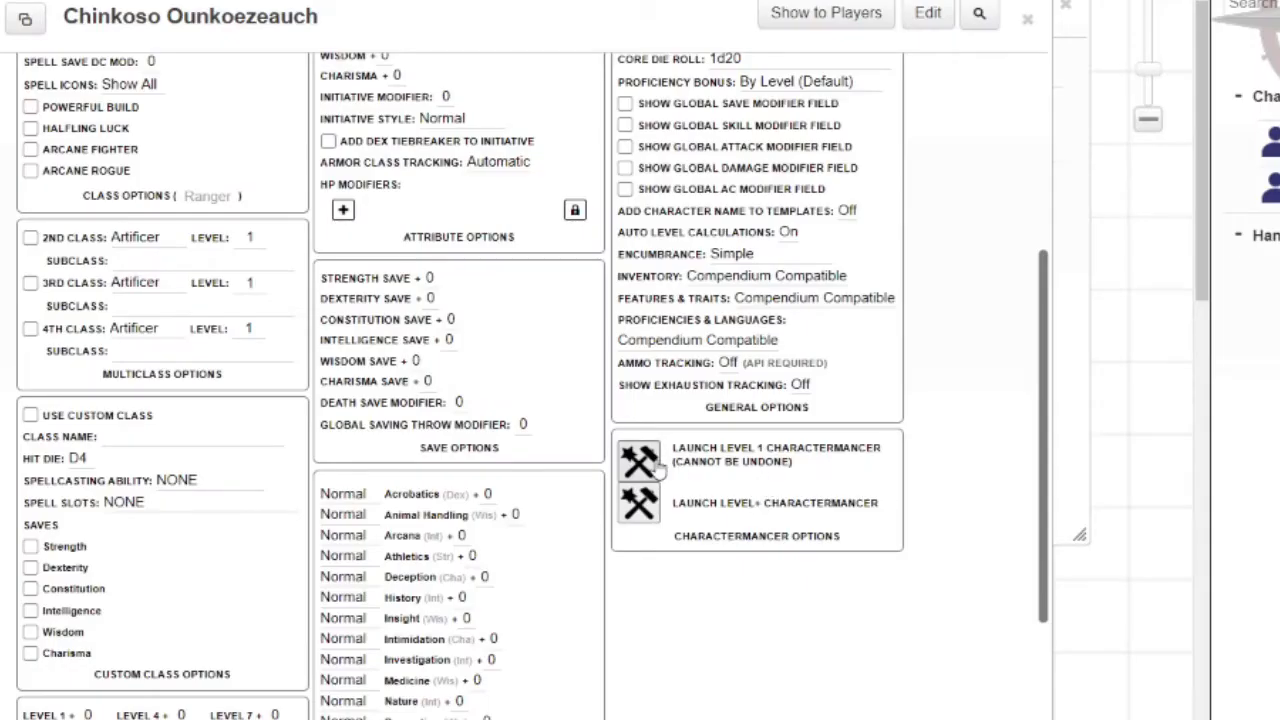
pyautogui.click(656, 470)
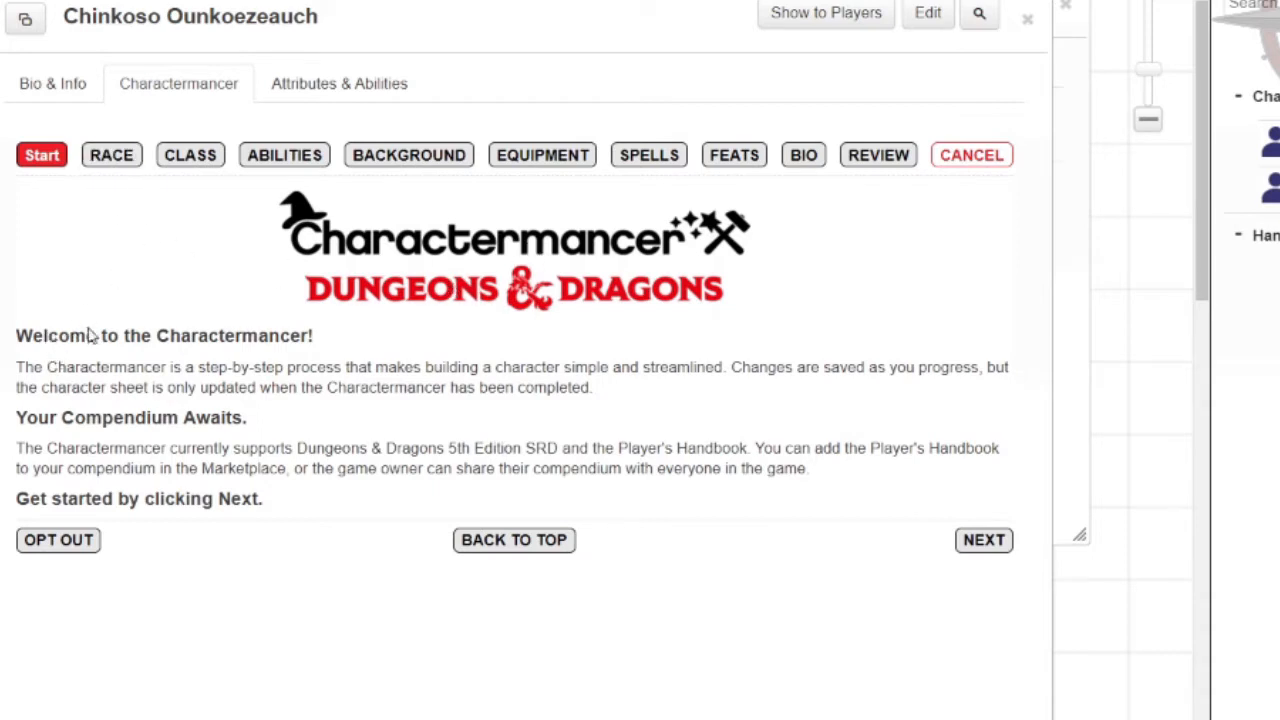
# Step: Choose Elf (SRD) as the race in the Charactermancer and look over its traits
pyautogui.click(112, 157)
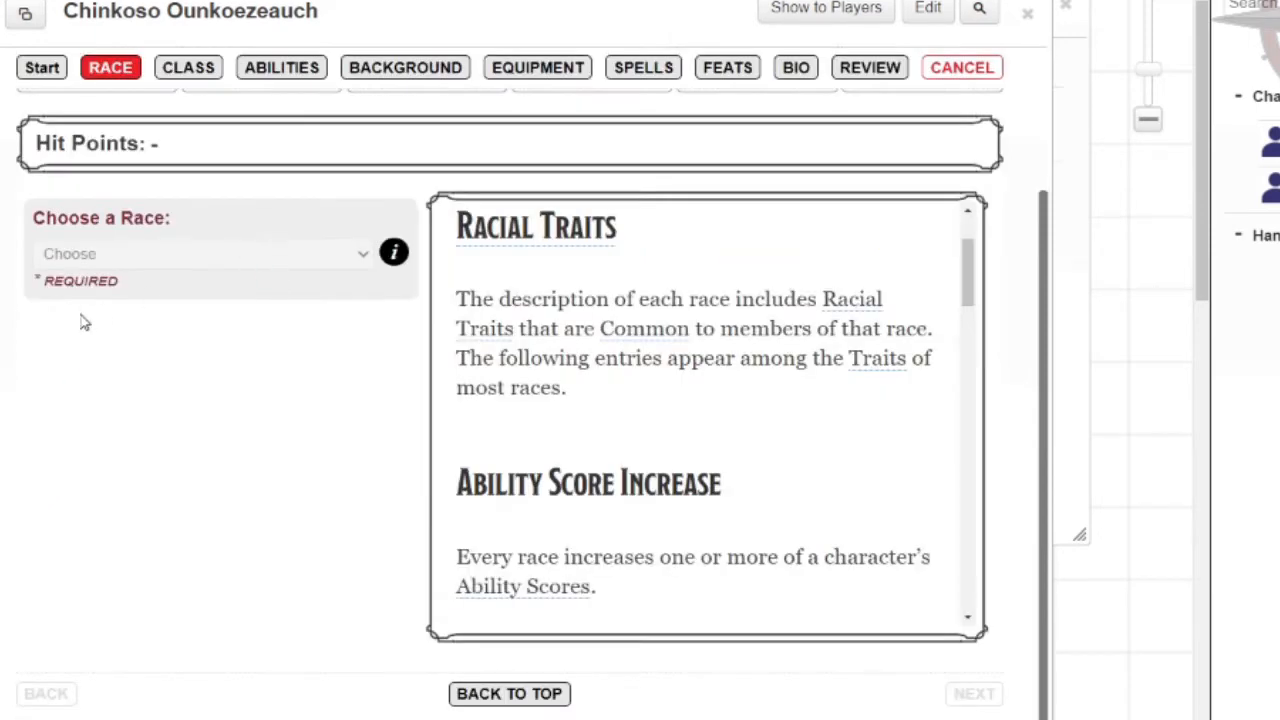
pyautogui.click(355, 256)
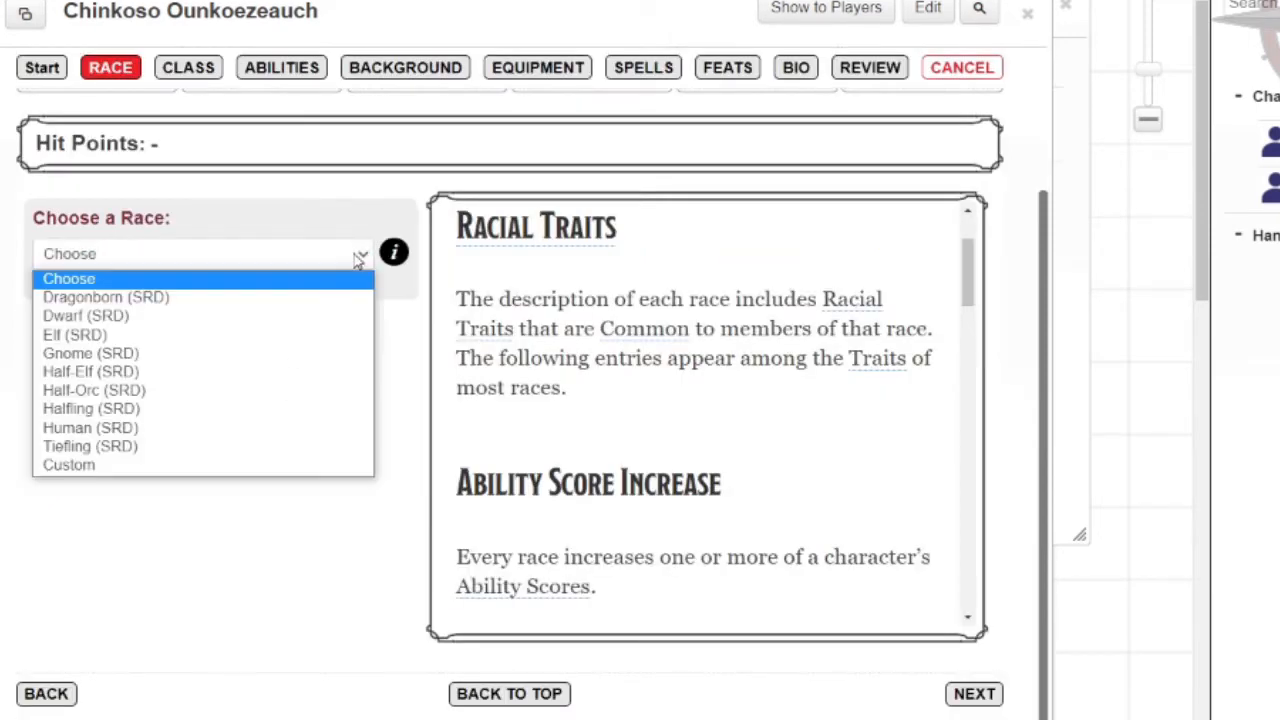
pyautogui.click(115, 336)
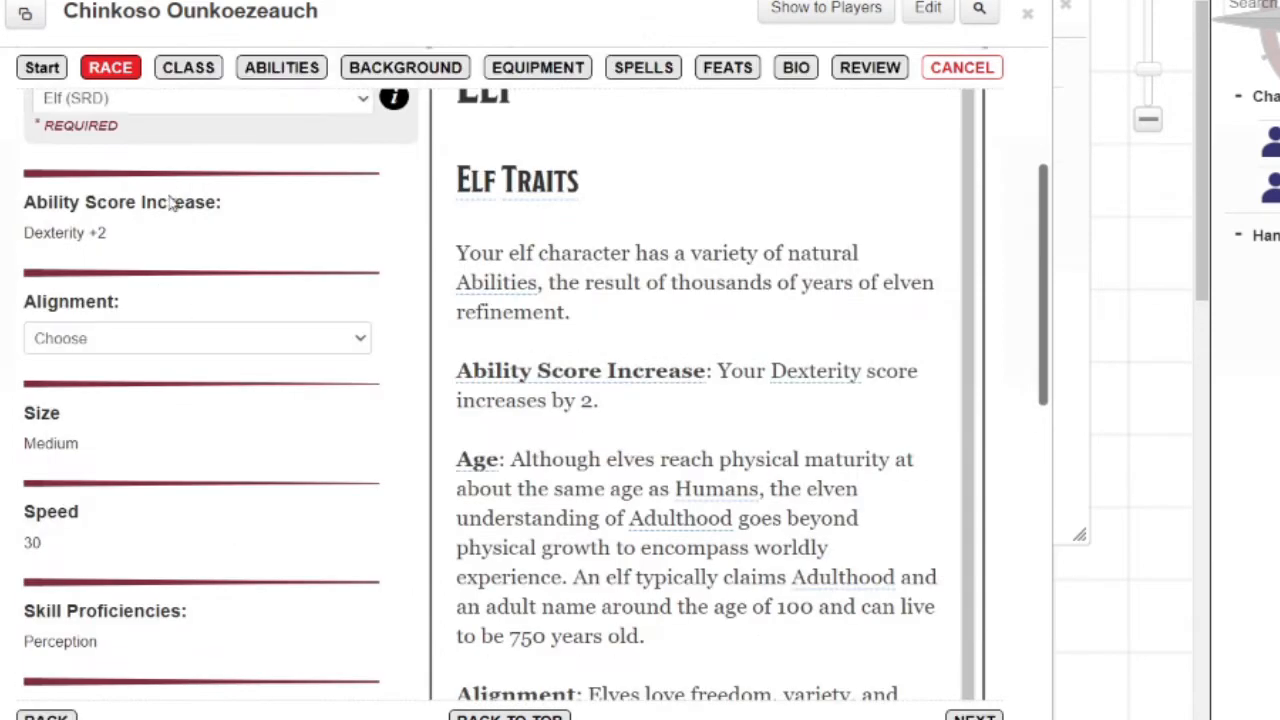
pyautogui.scroll(2, 235, 189)
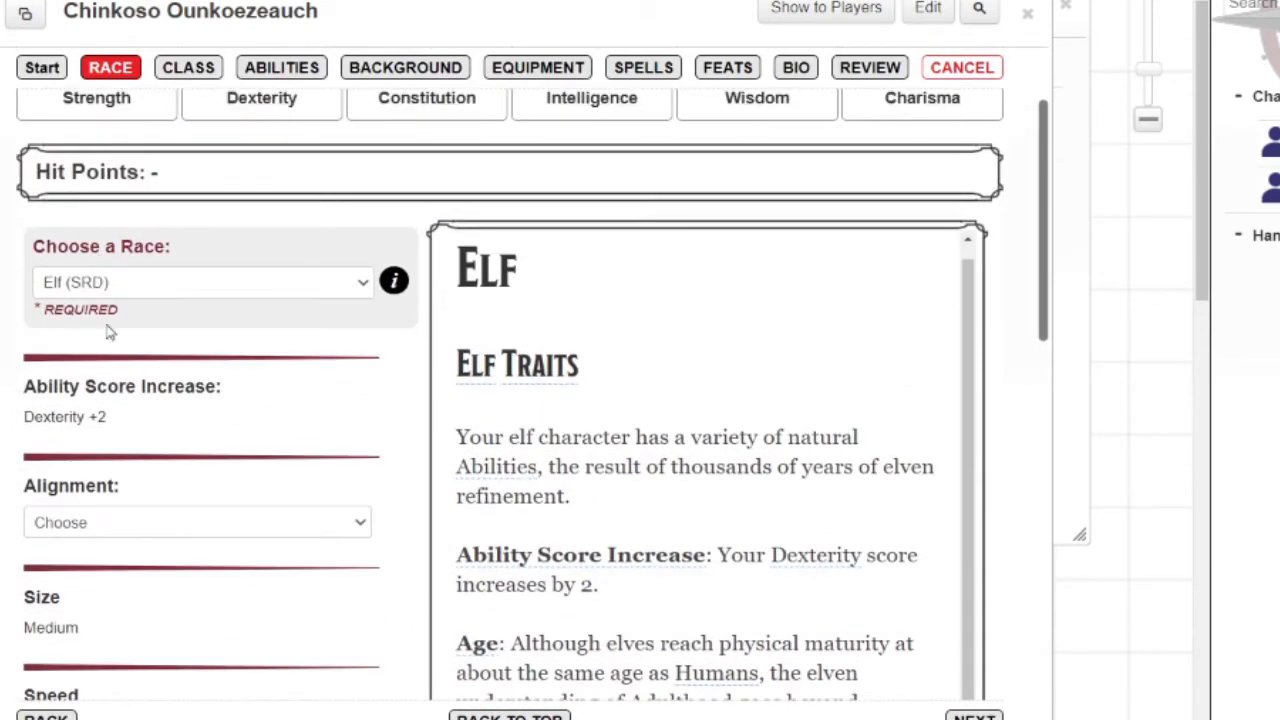
pyautogui.scroll(-1, 137, 414)
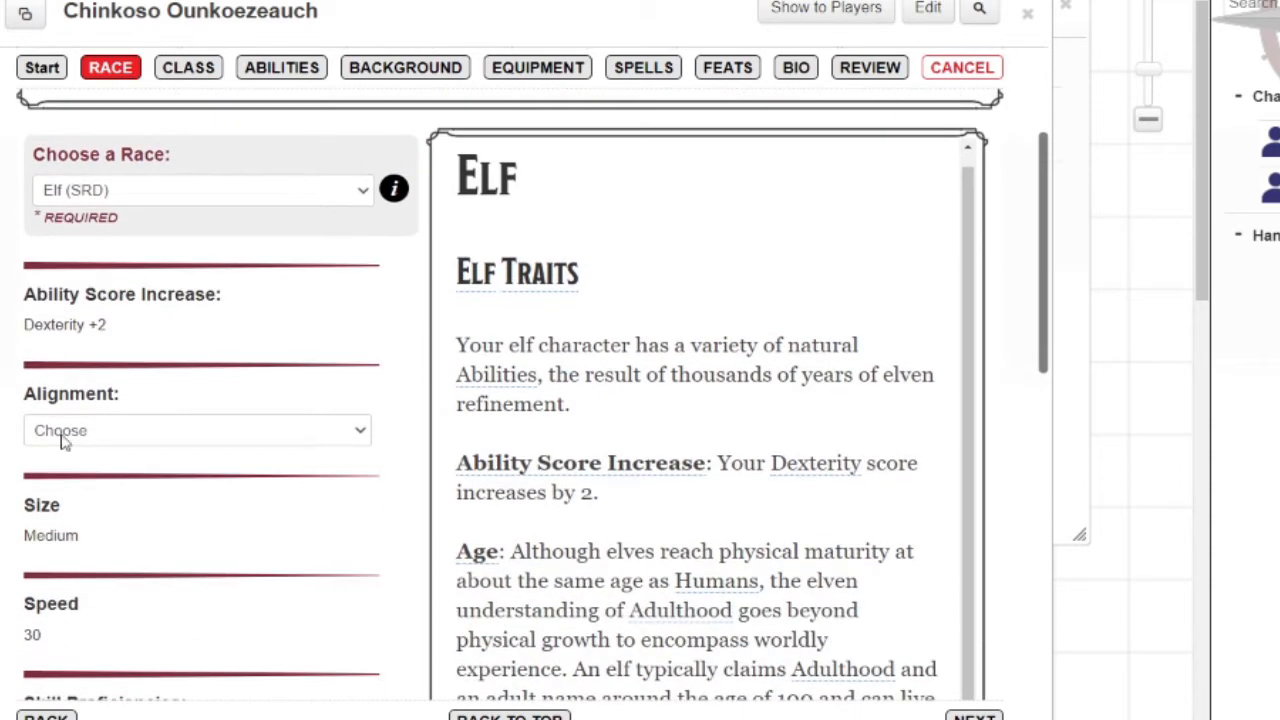
# Step: Set the elf's alignment to Chaotic Good and read through the remaining racial traits
pyautogui.click(90, 431)
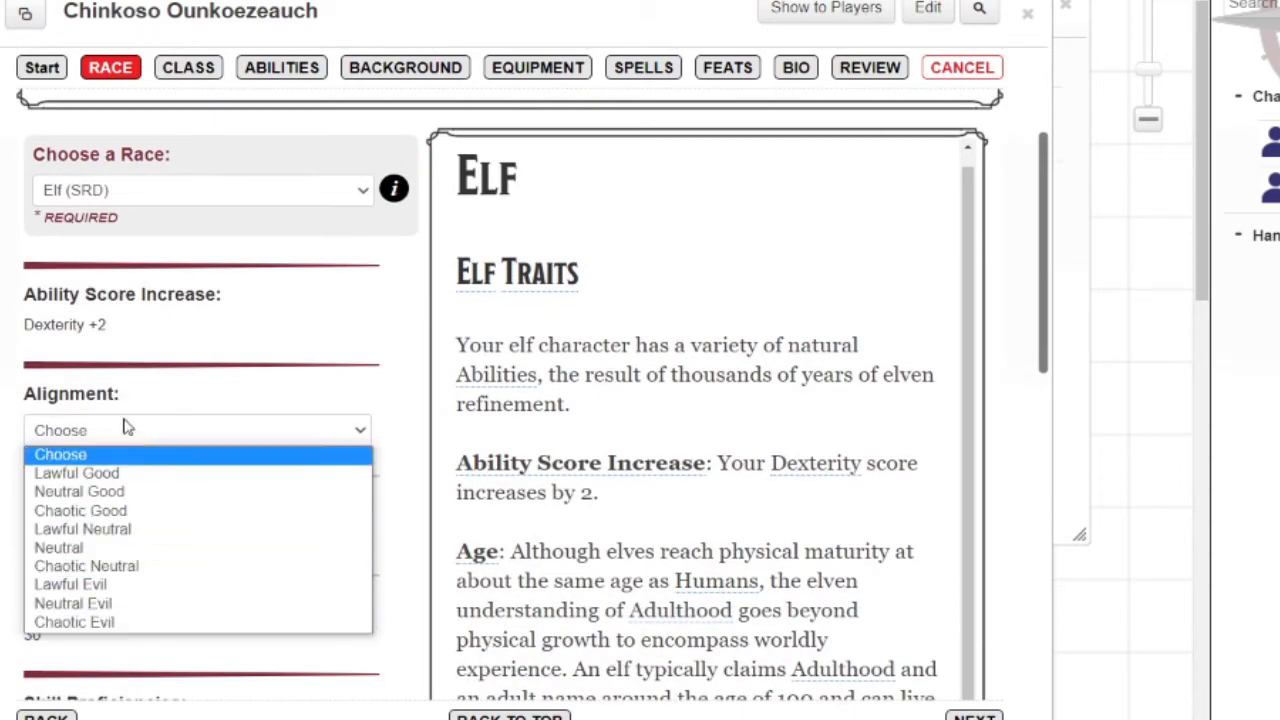
pyautogui.click(100, 511)
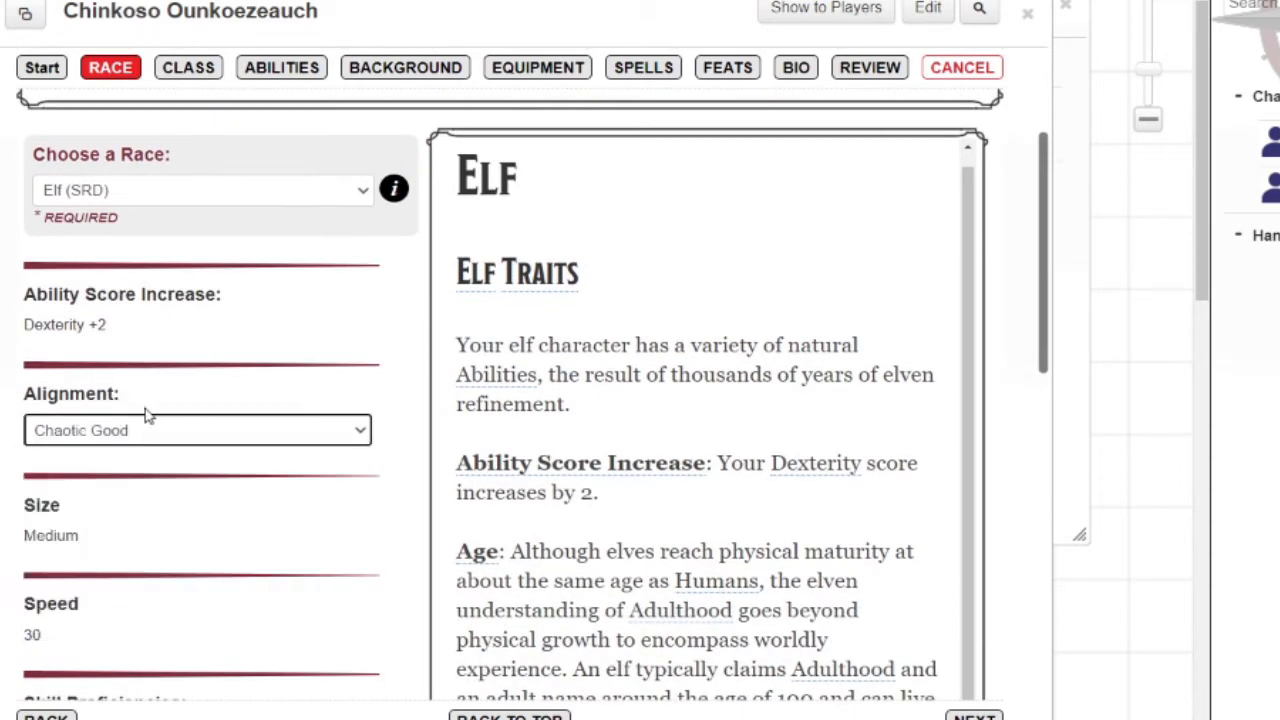
pyautogui.scroll(-4, 172, 370)
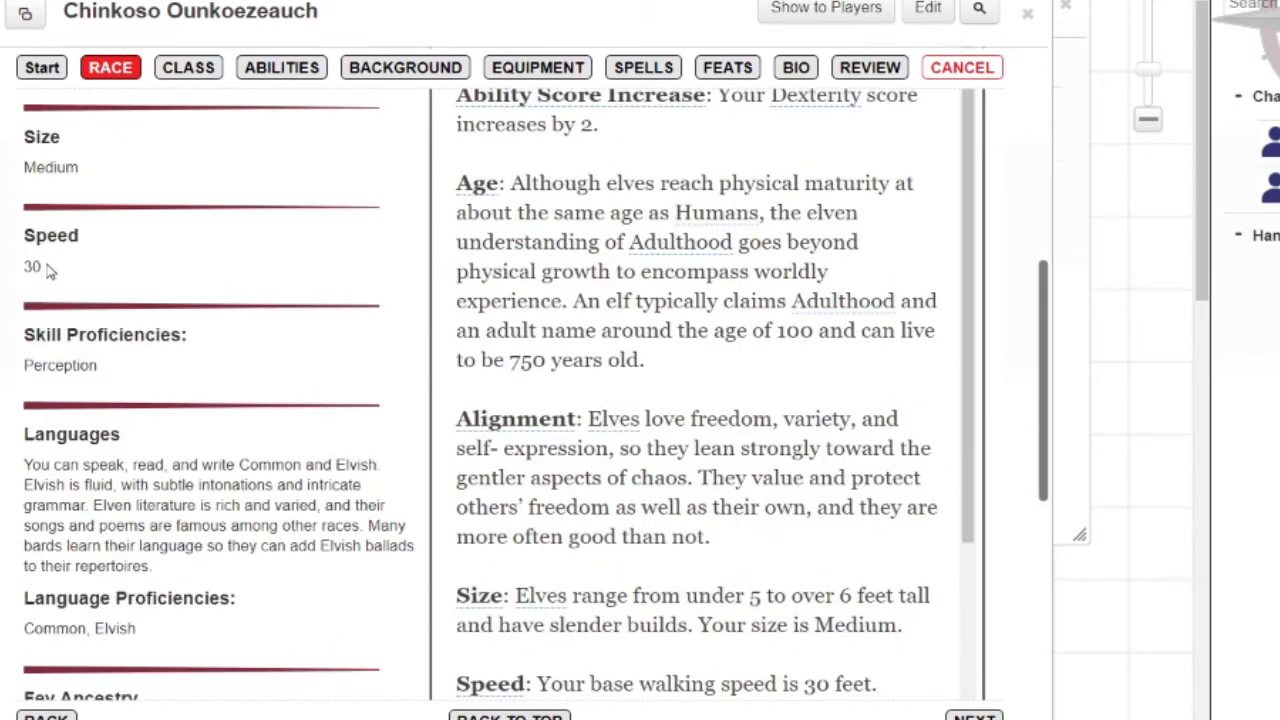
pyautogui.scroll(-1, 50, 272)
pyautogui.scroll(-1, 100, 280)
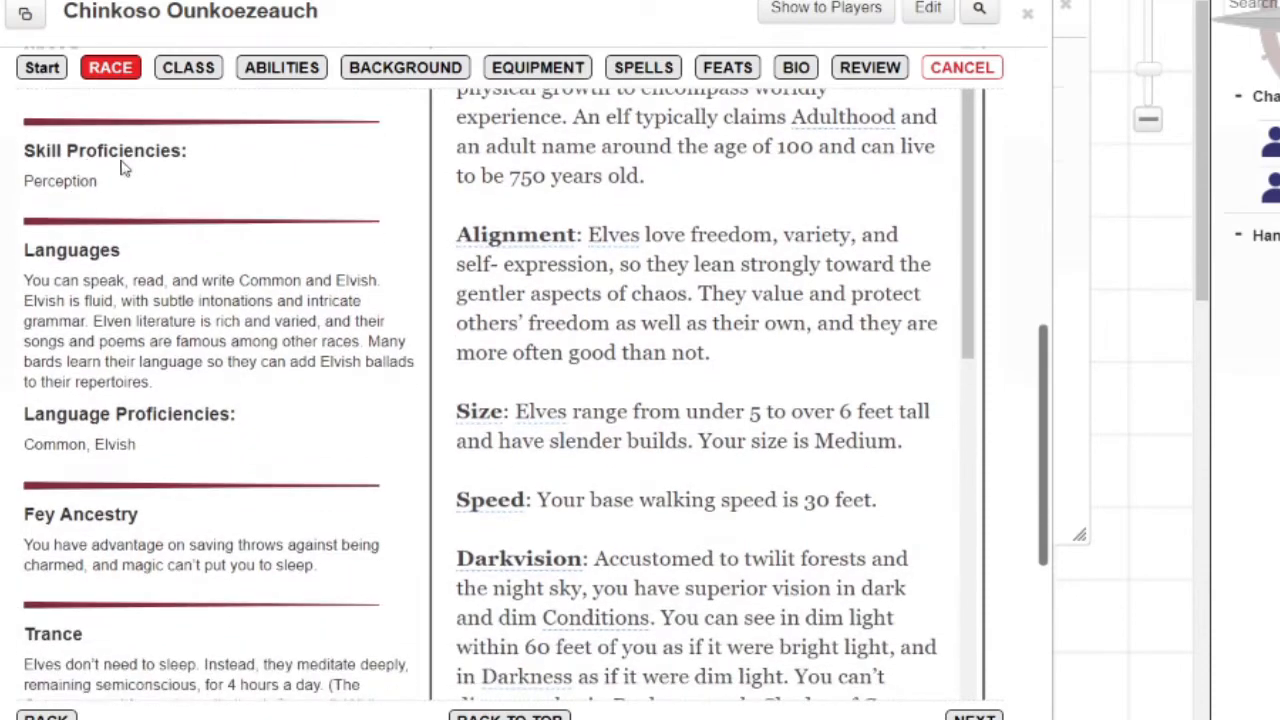
pyautogui.scroll(-1, 106, 252)
pyautogui.scroll(-2, 97, 215)
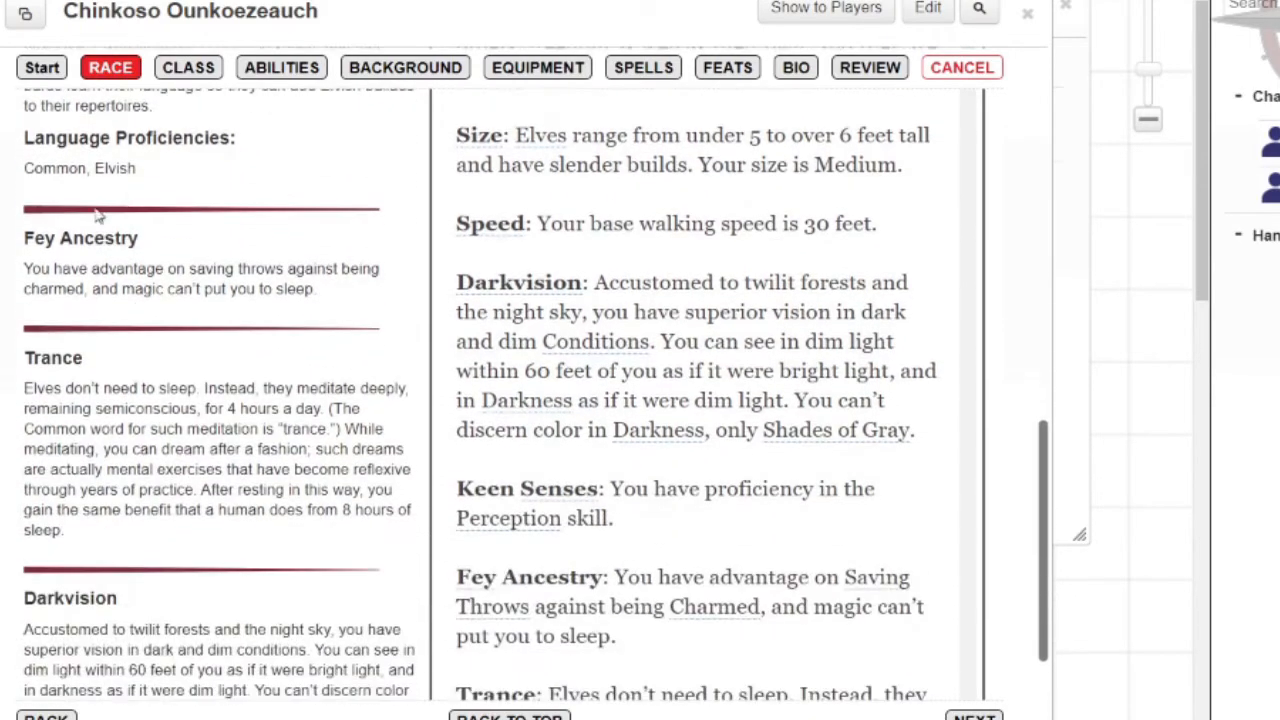
pyautogui.scroll(-3, 258, 272)
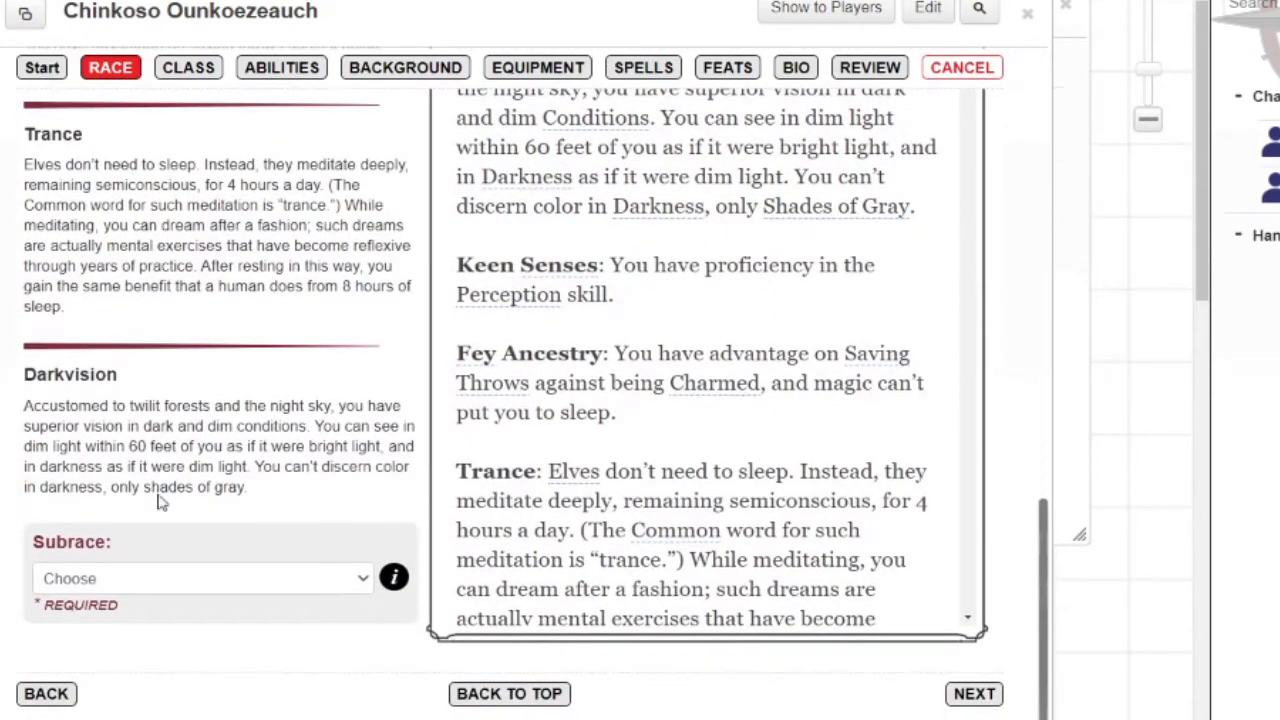
# Step: Choose High Elf (SRD) as the subrace and look over its ability score increase and proficiencies
pyautogui.click(143, 579)
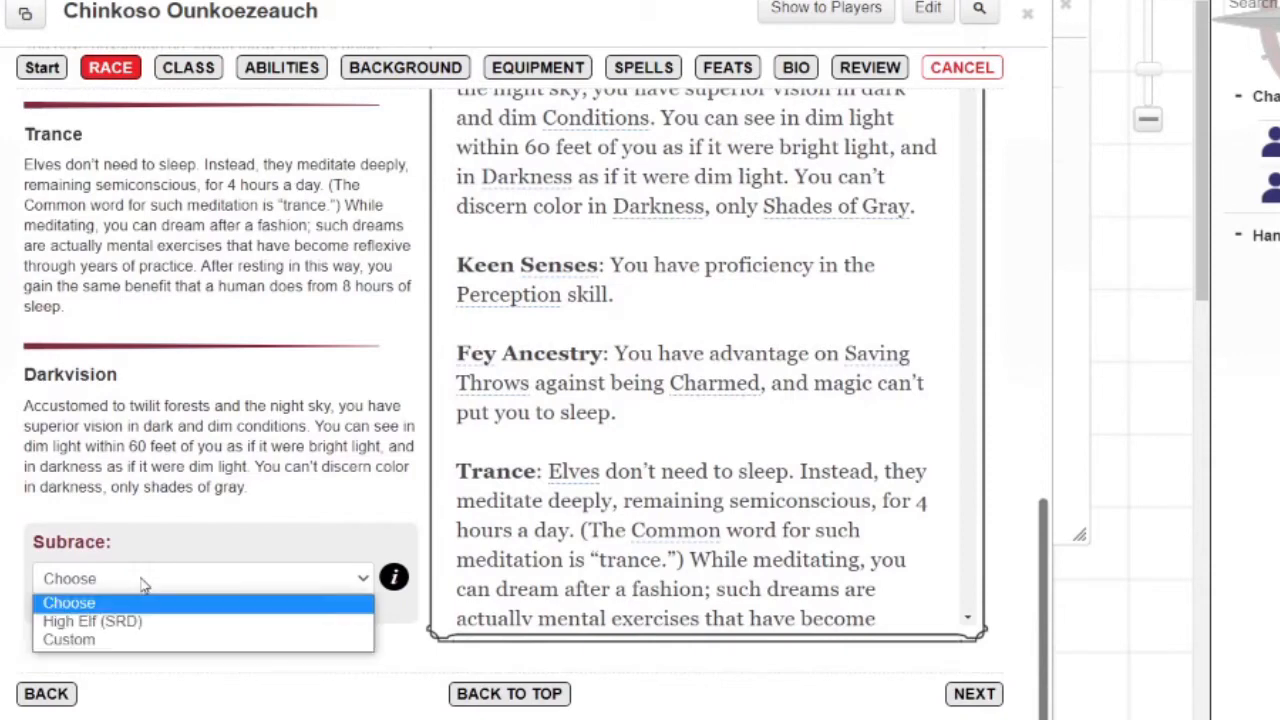
pyautogui.click(122, 627)
pyautogui.scroll(-5, 200, 486)
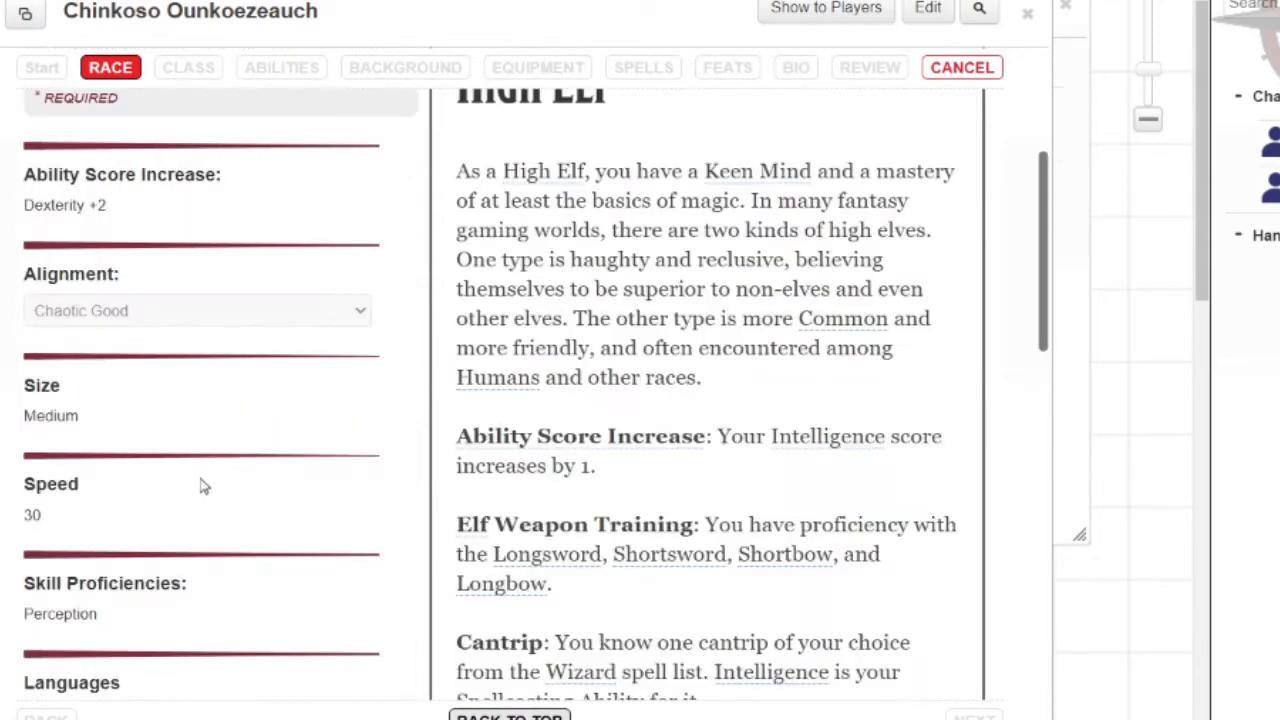
pyautogui.scroll(3, 210, 273)
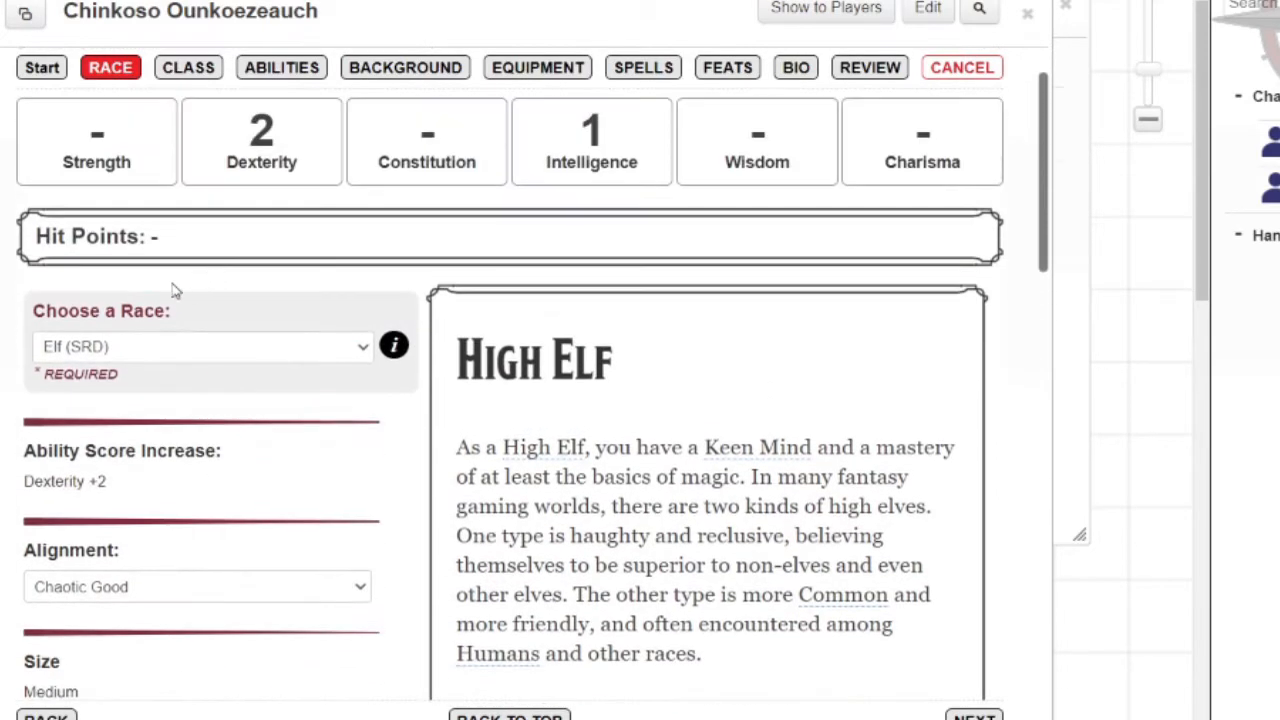
pyautogui.scroll(-16, 180, 320)
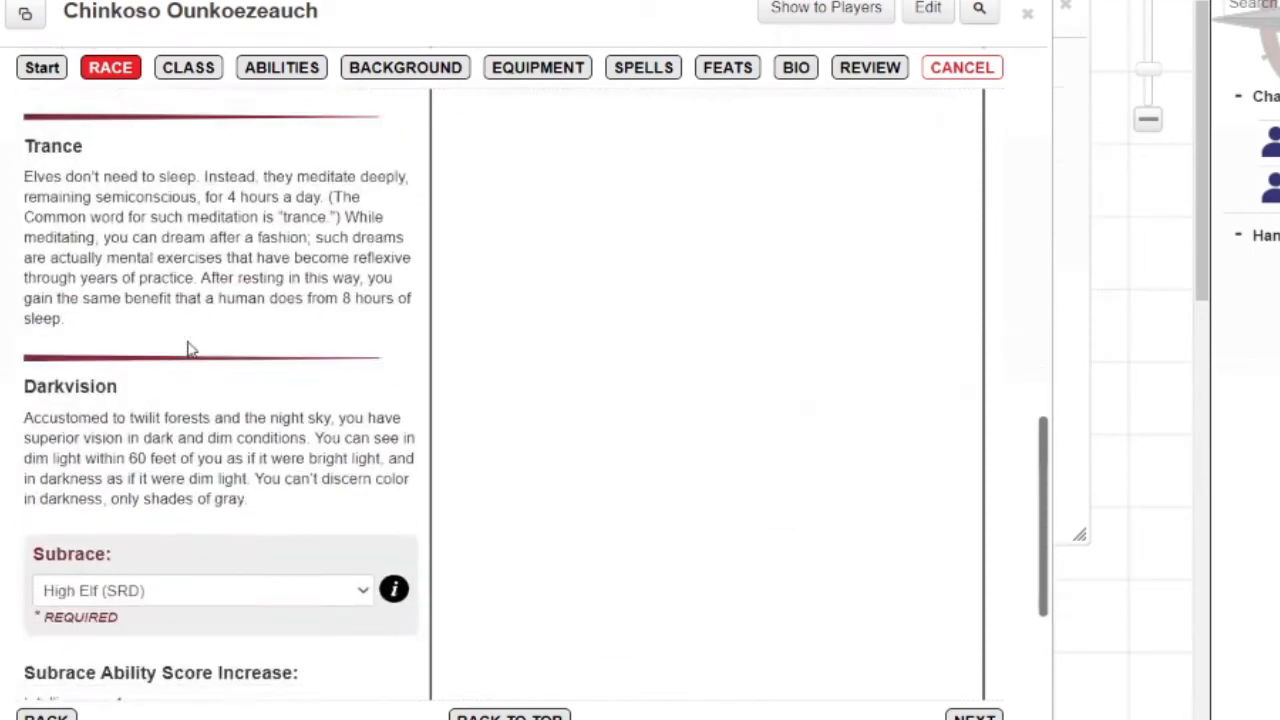
pyautogui.scroll(-2, 183, 334)
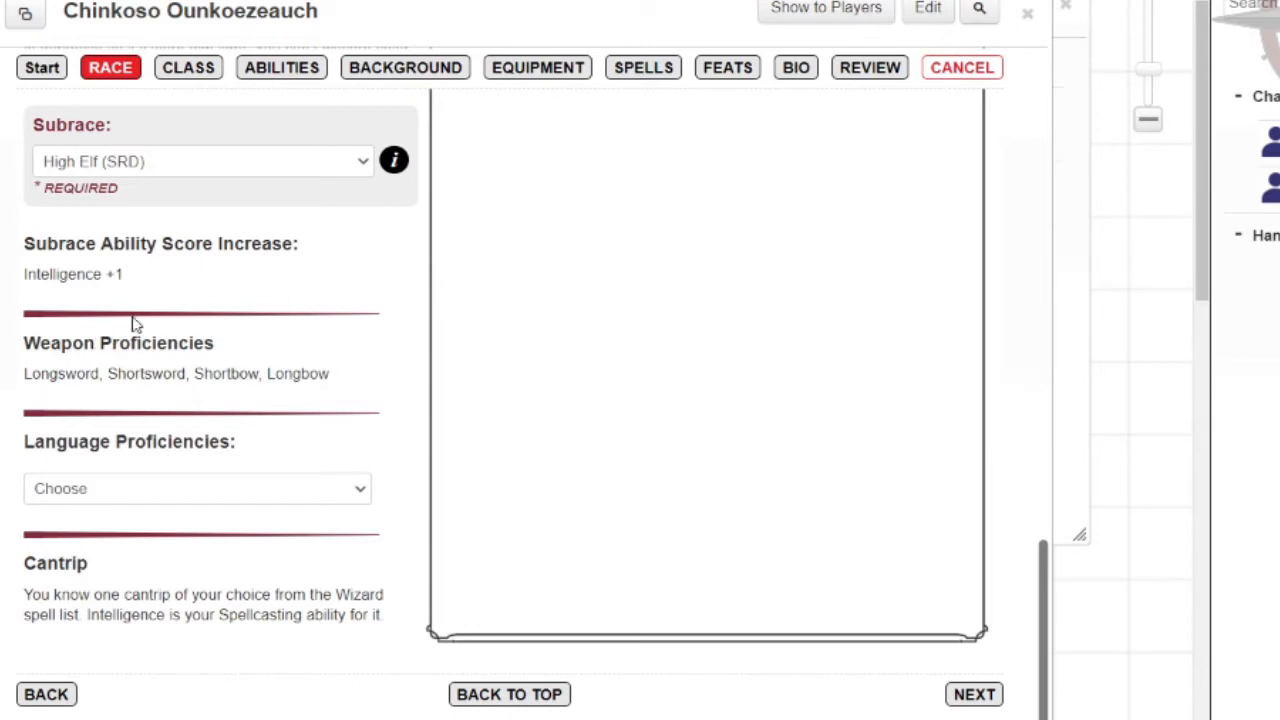
# Step: Select Abyssal (SRD) as the high elf's additional language proficiency and look back over the race choices
pyautogui.click(180, 494)
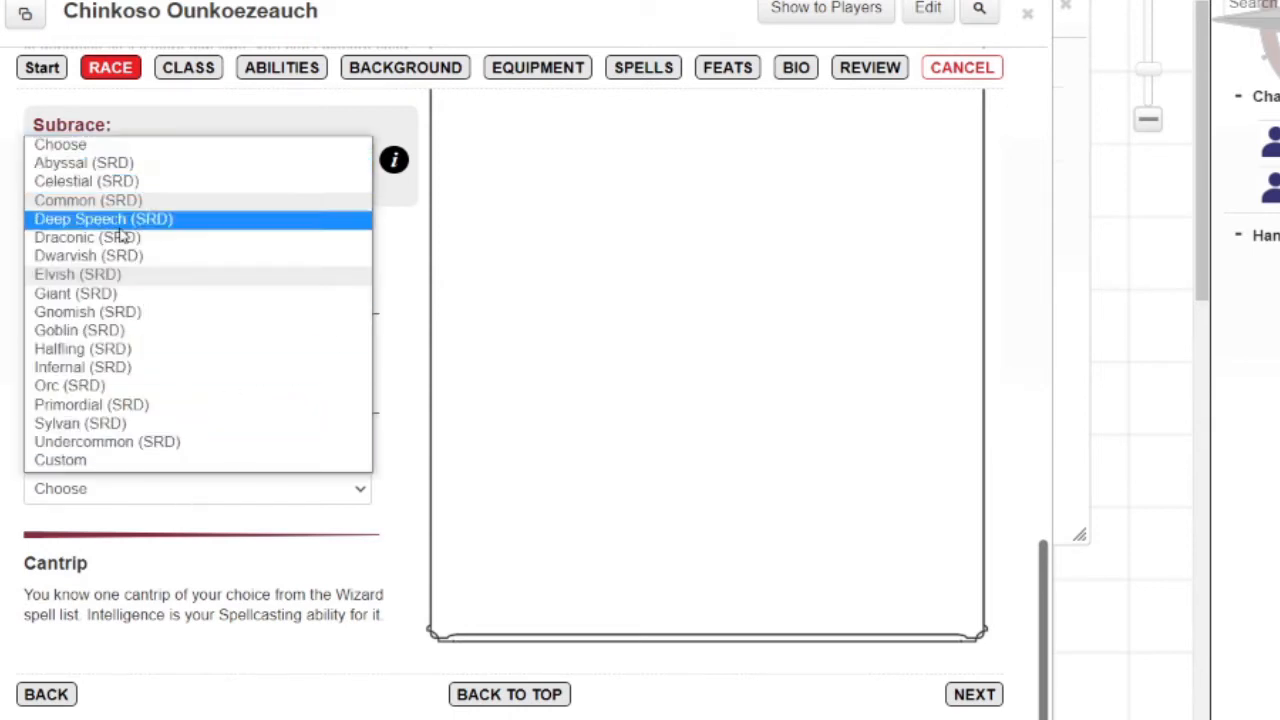
pyautogui.click(123, 165)
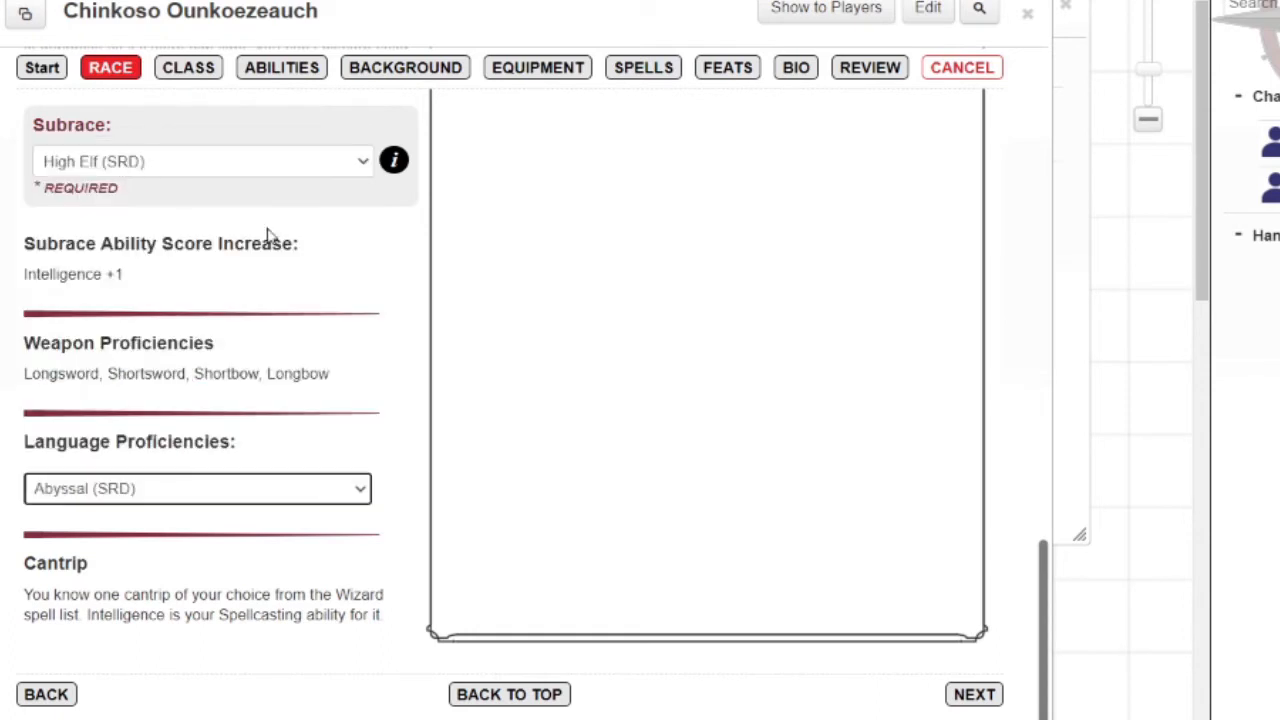
pyautogui.click(243, 565)
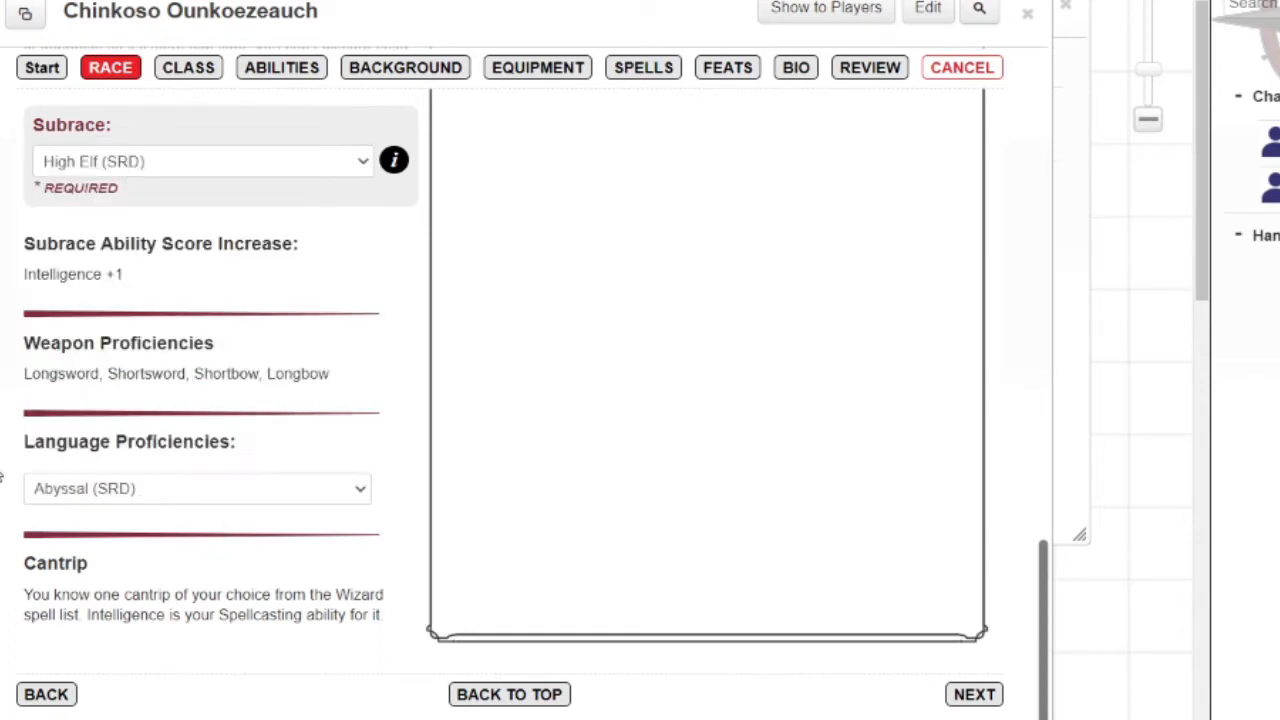
pyautogui.scroll(10, 271, 414)
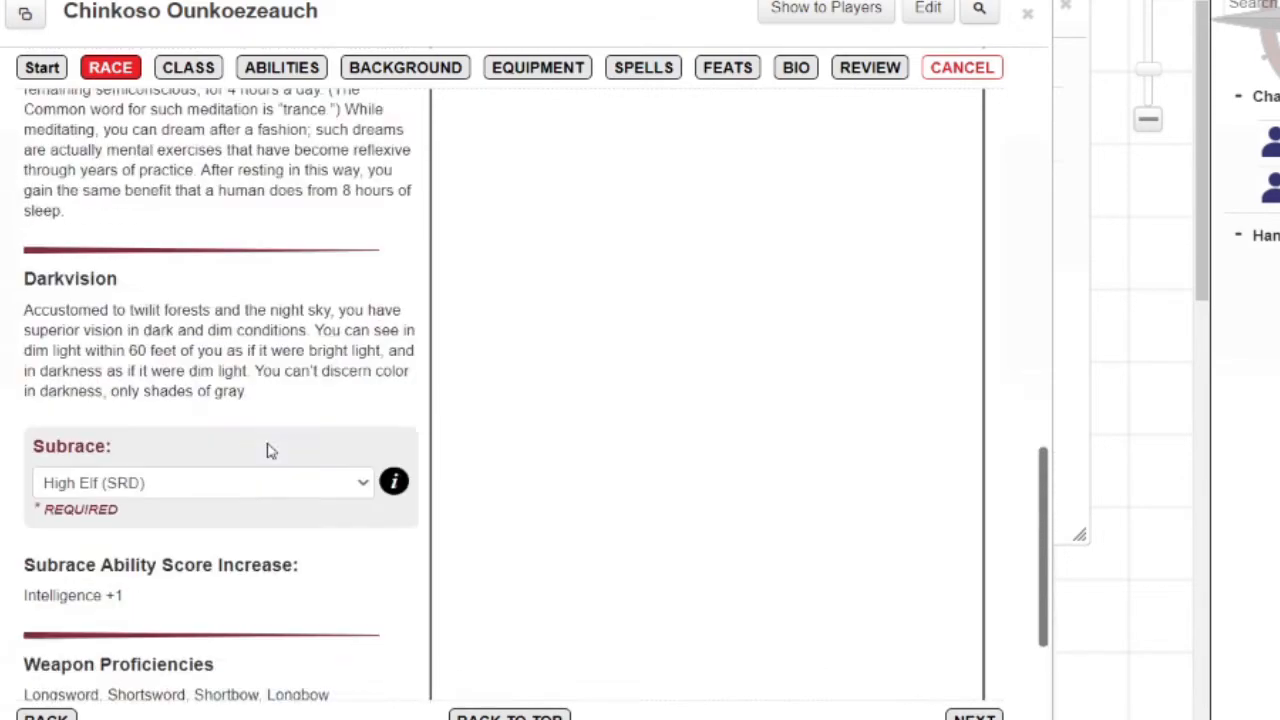
pyautogui.scroll(4, 300, 409)
pyautogui.scroll(-4, 580, 449)
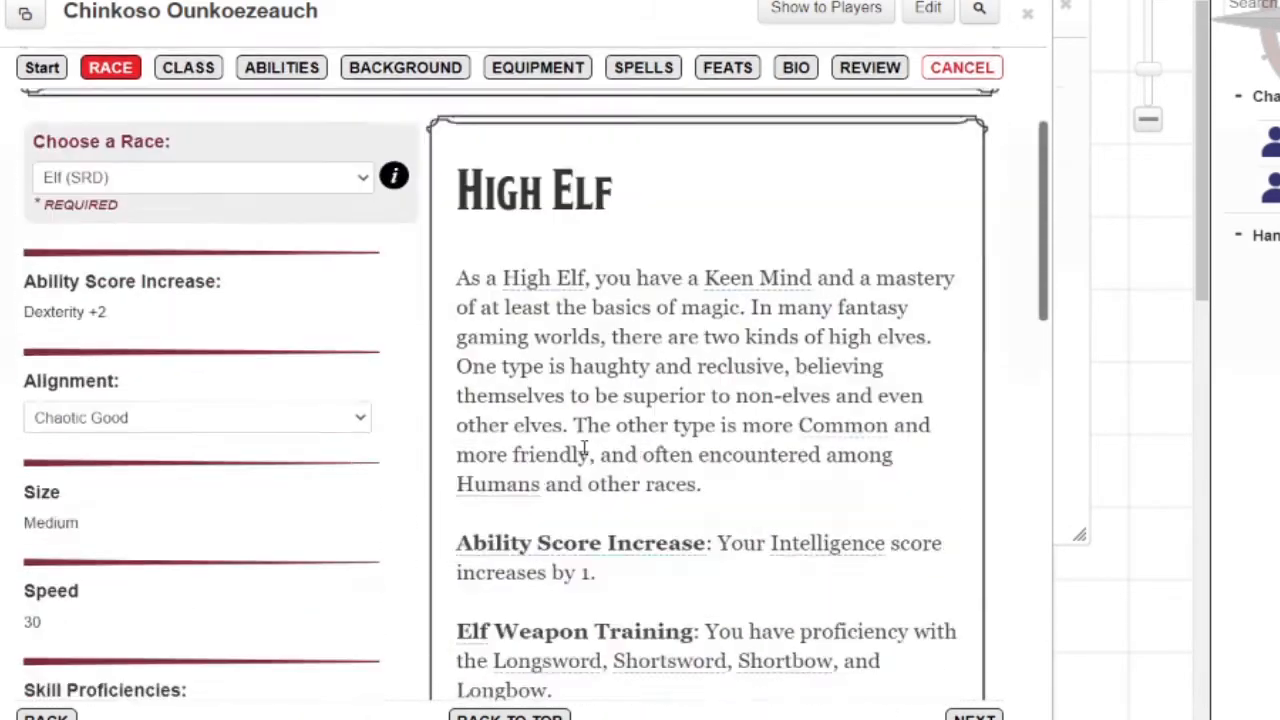
pyautogui.scroll(4, 220, 400)
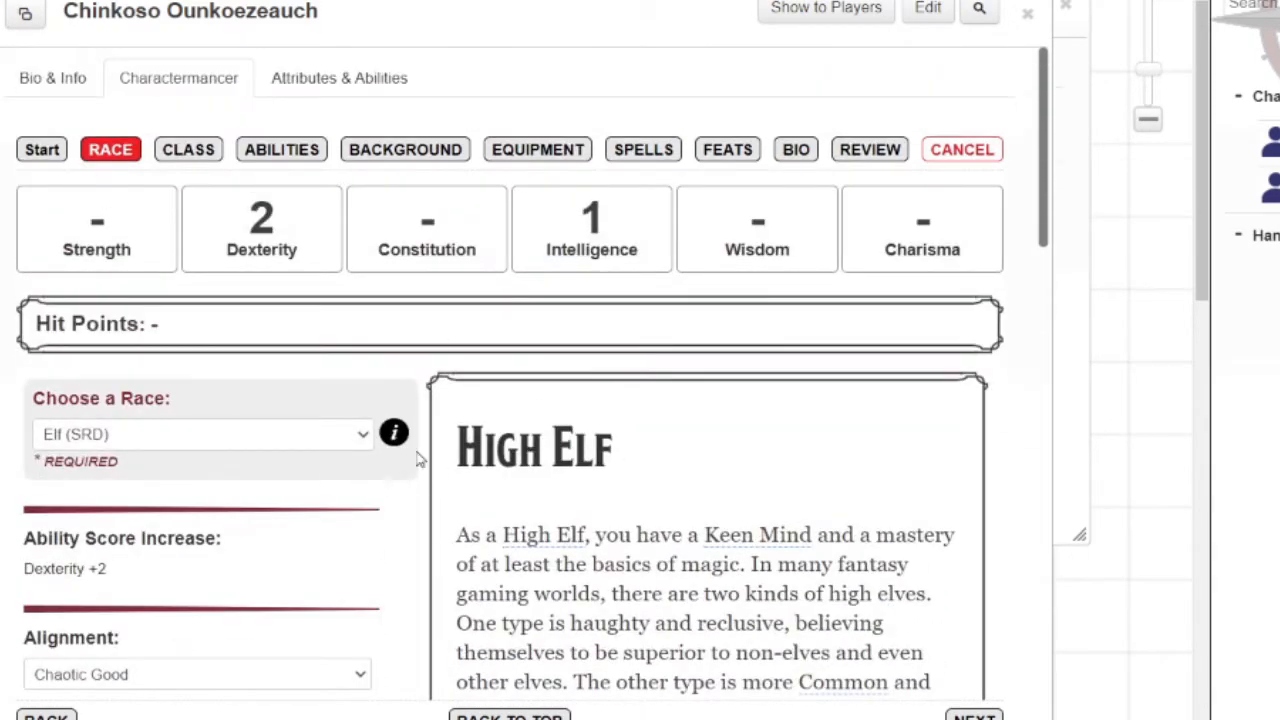
# Step: Go to the class stage of the Charactermancer, choose Ranger (SRD) and look over its proficiencies
pyautogui.click(185, 151)
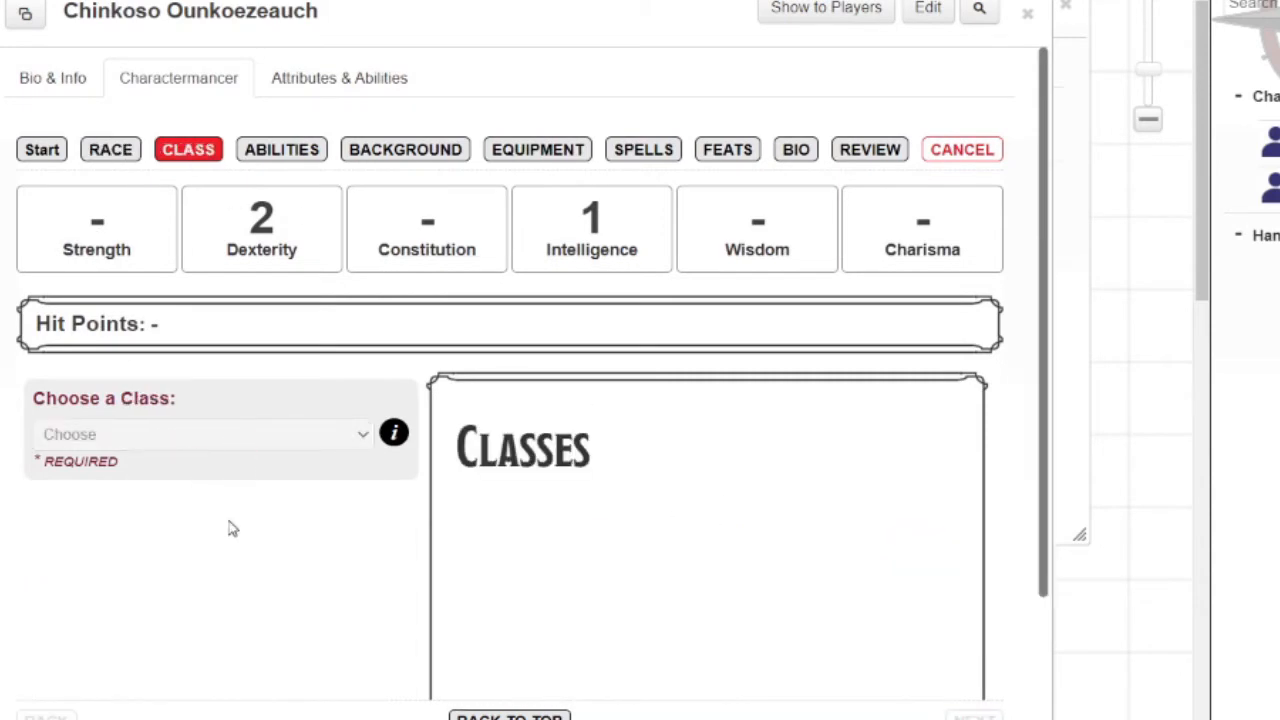
pyautogui.click(353, 438)
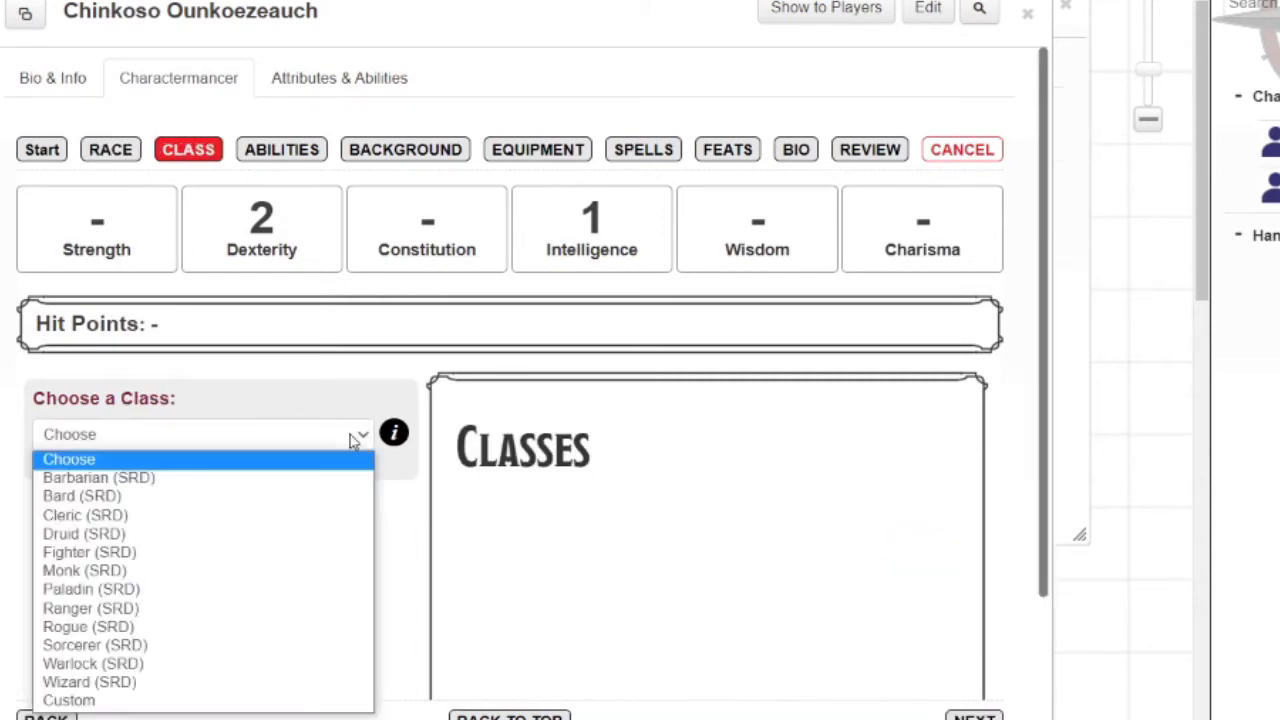
pyautogui.click(117, 609)
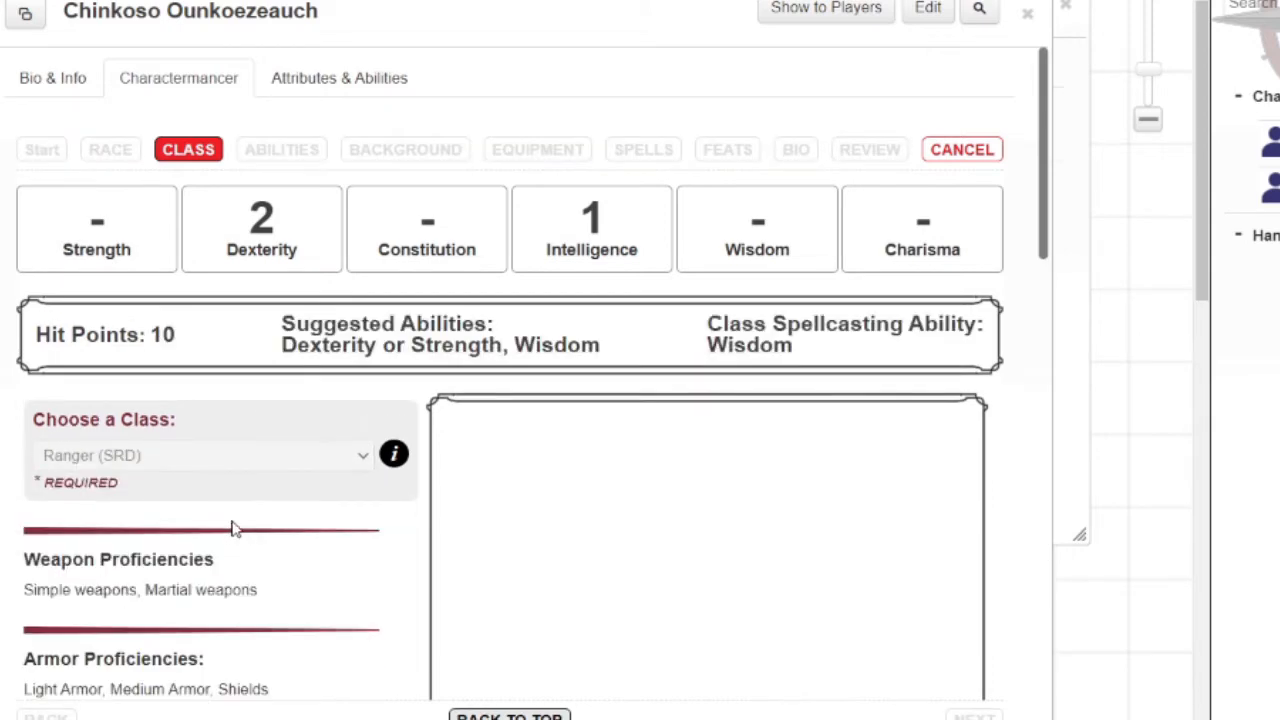
pyautogui.scroll(-4, 250, 500)
pyautogui.scroll(1, 266, 260)
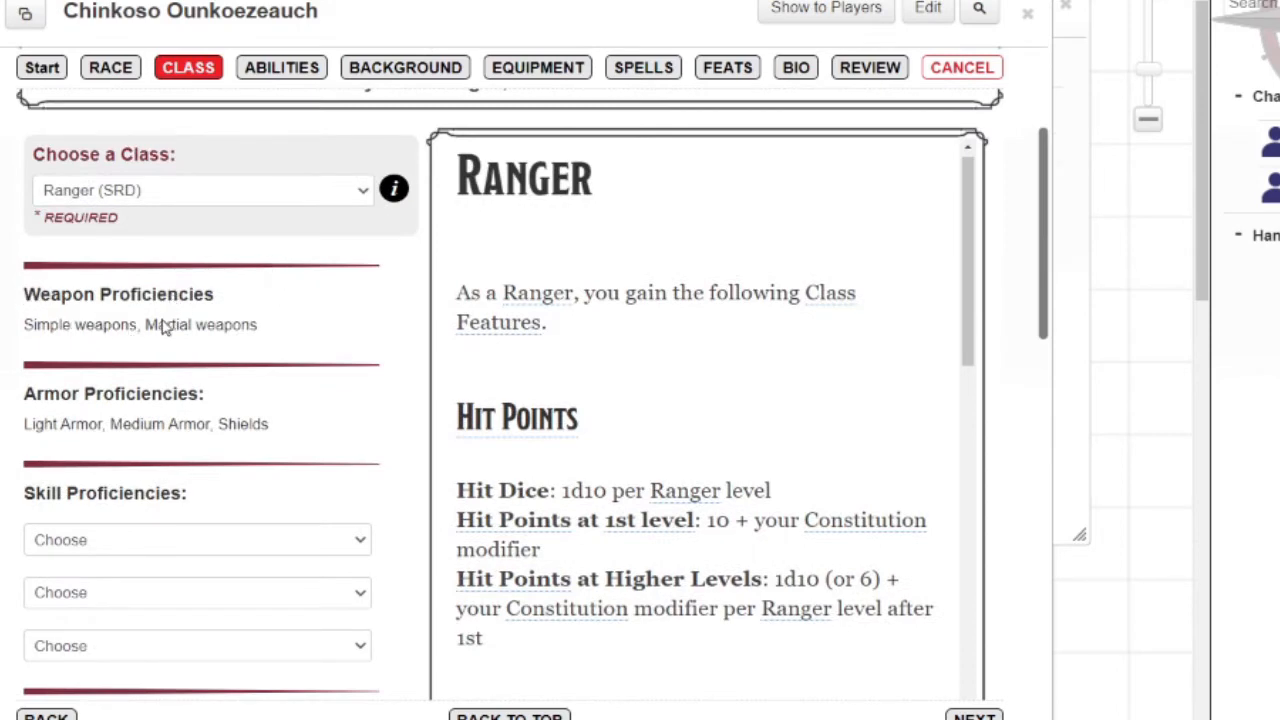
# Step: Set the ranger's three skill proficiencies to Investigation, Survival and Animal Handling
pyautogui.scroll(-1, 163, 328)
pyautogui.scroll(-2, 229, 329)
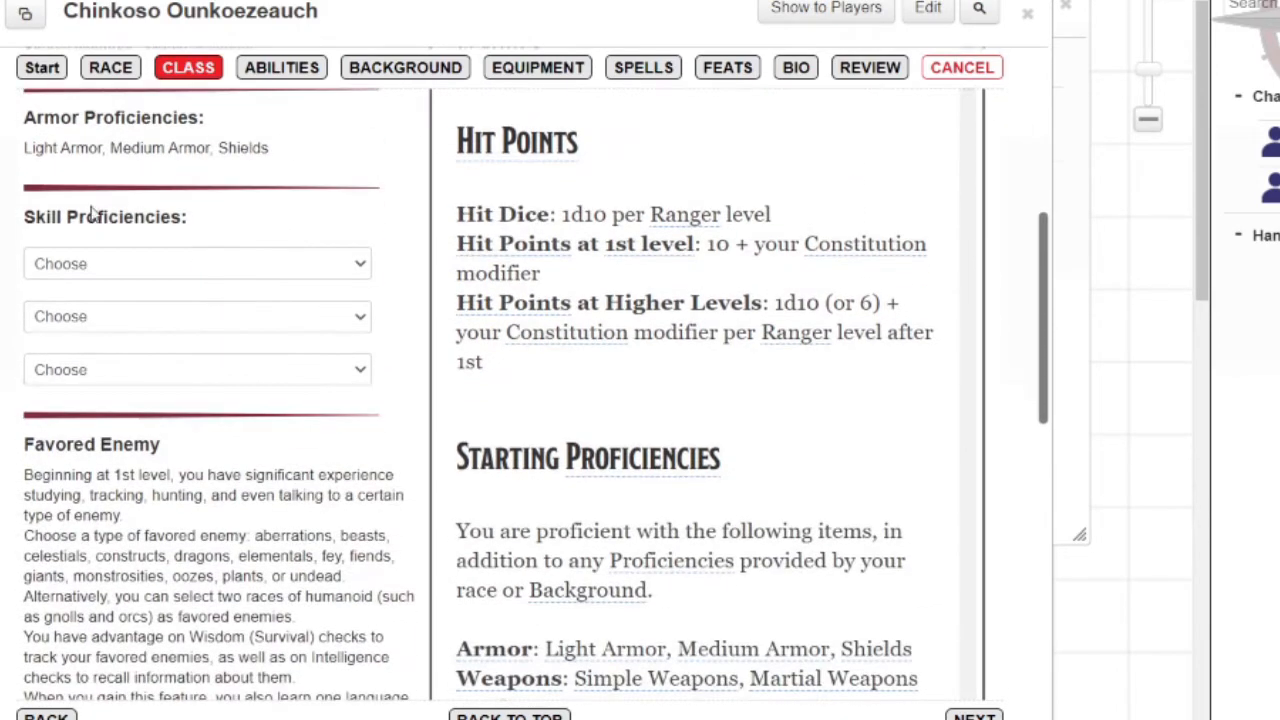
pyautogui.click(130, 268)
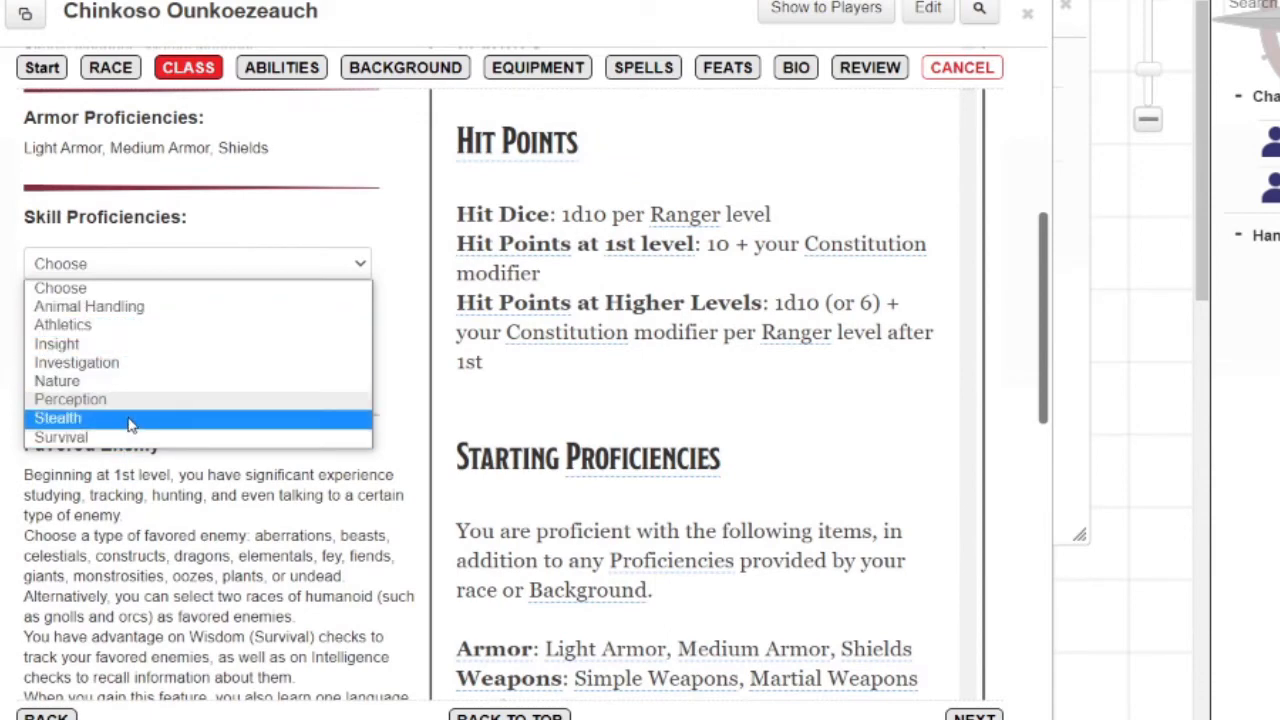
pyautogui.click(130, 364)
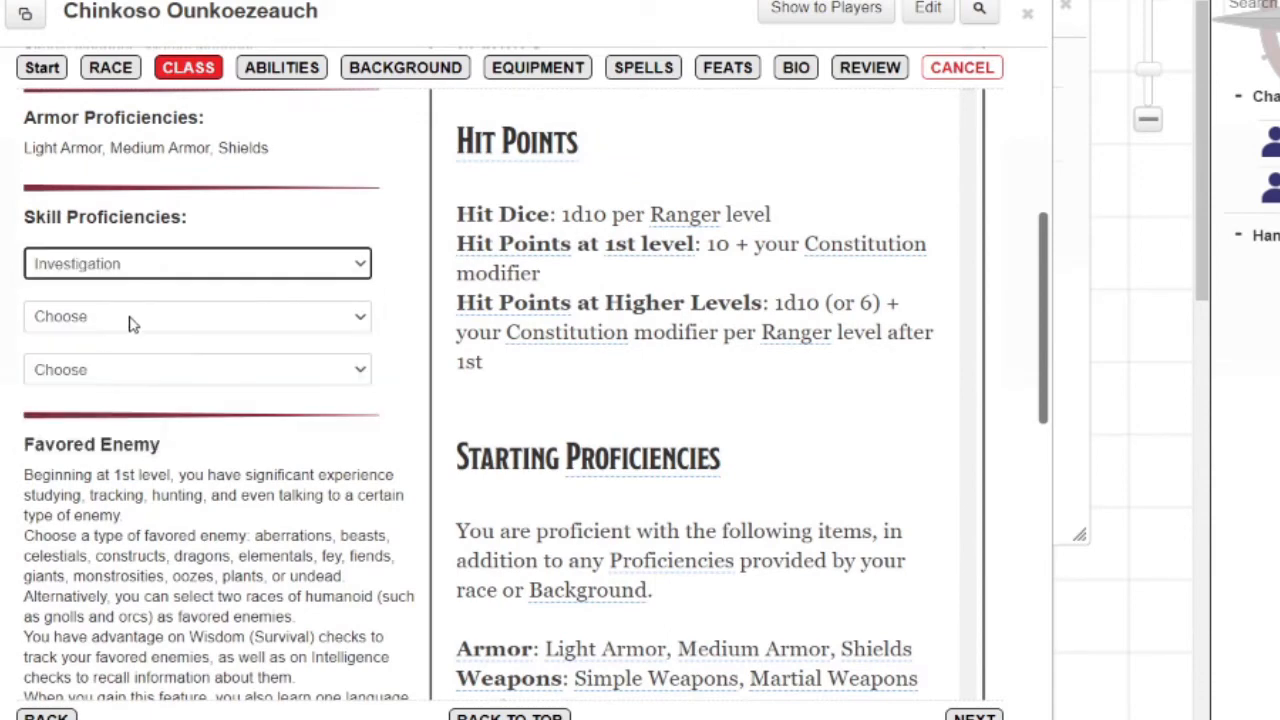
pyautogui.click(130, 318)
pyautogui.click(100, 490)
pyautogui.click(158, 370)
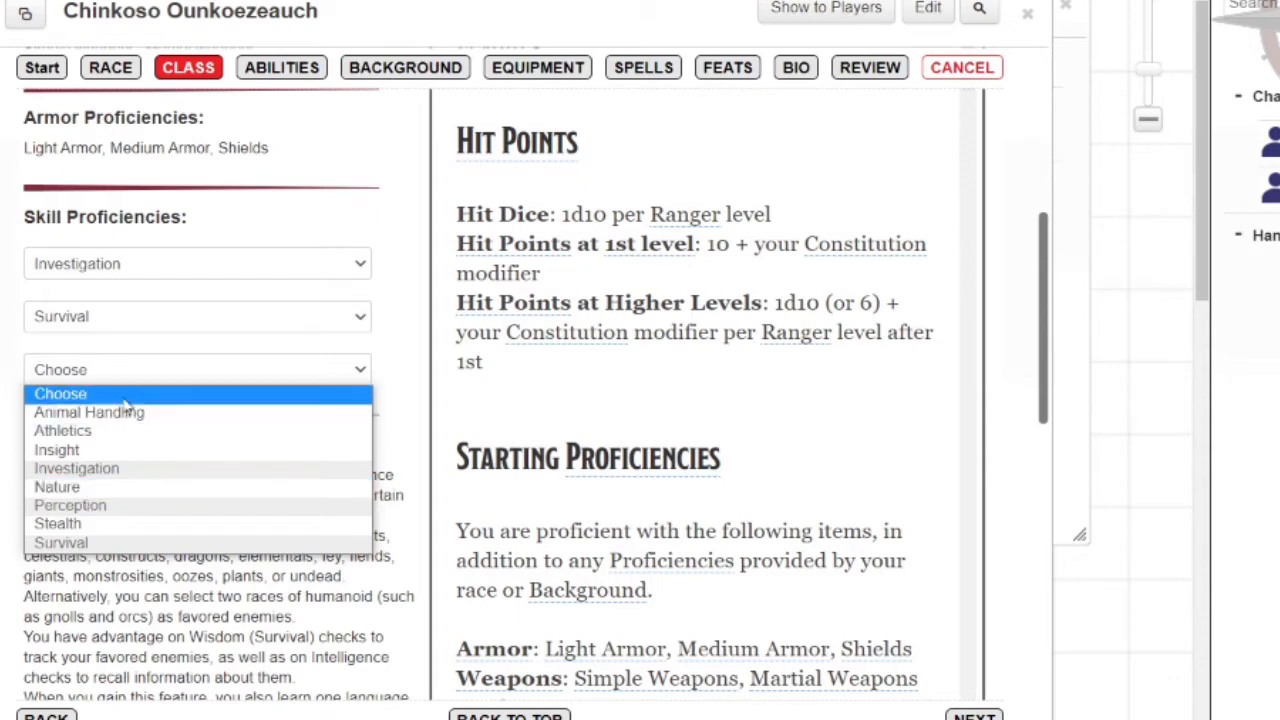
pyautogui.click(90, 412)
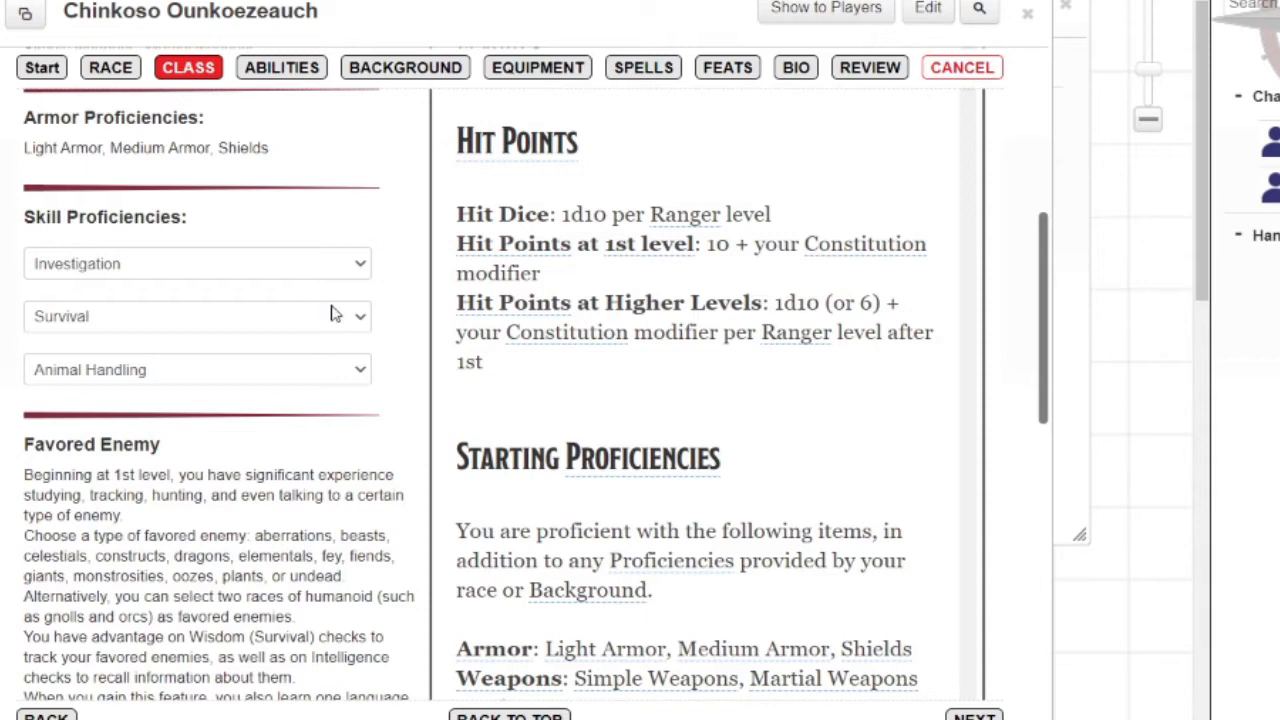
# Step: Read the Favored Enemy feature and choose Elementals as the ranger's favored enemy
pyautogui.scroll(-3, 305, 325)
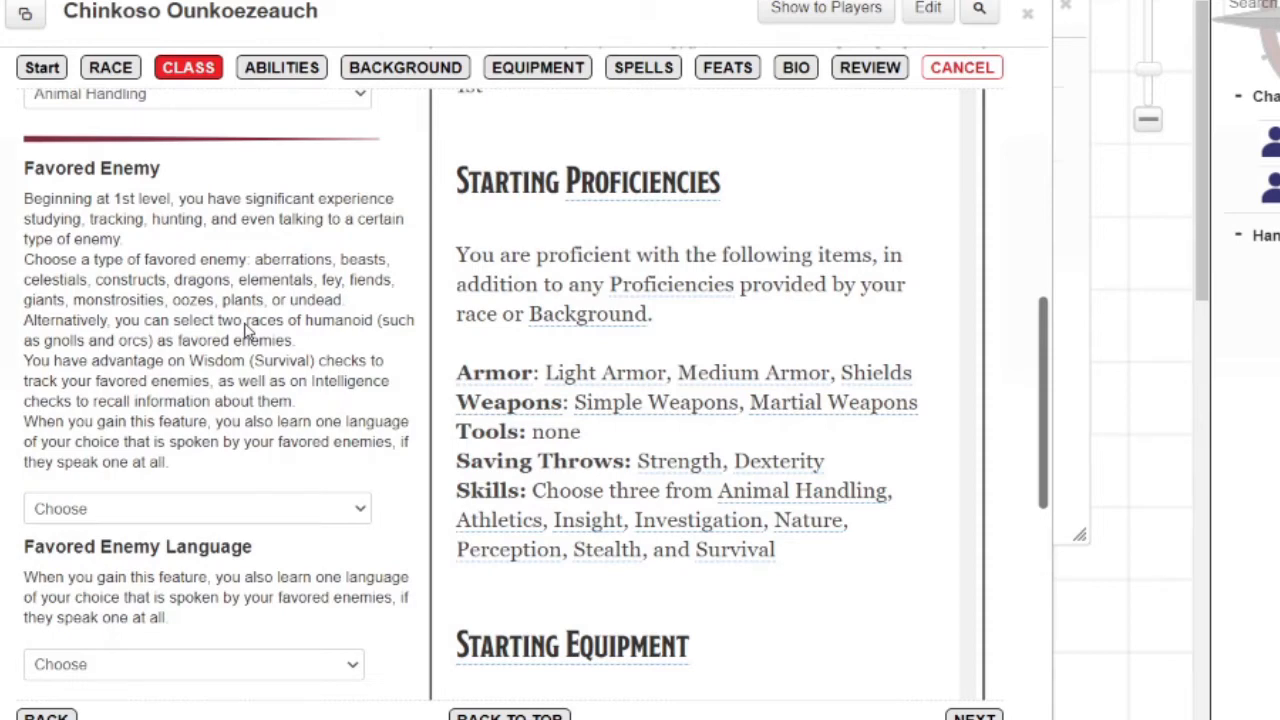
pyautogui.scroll(-1, 215, 200)
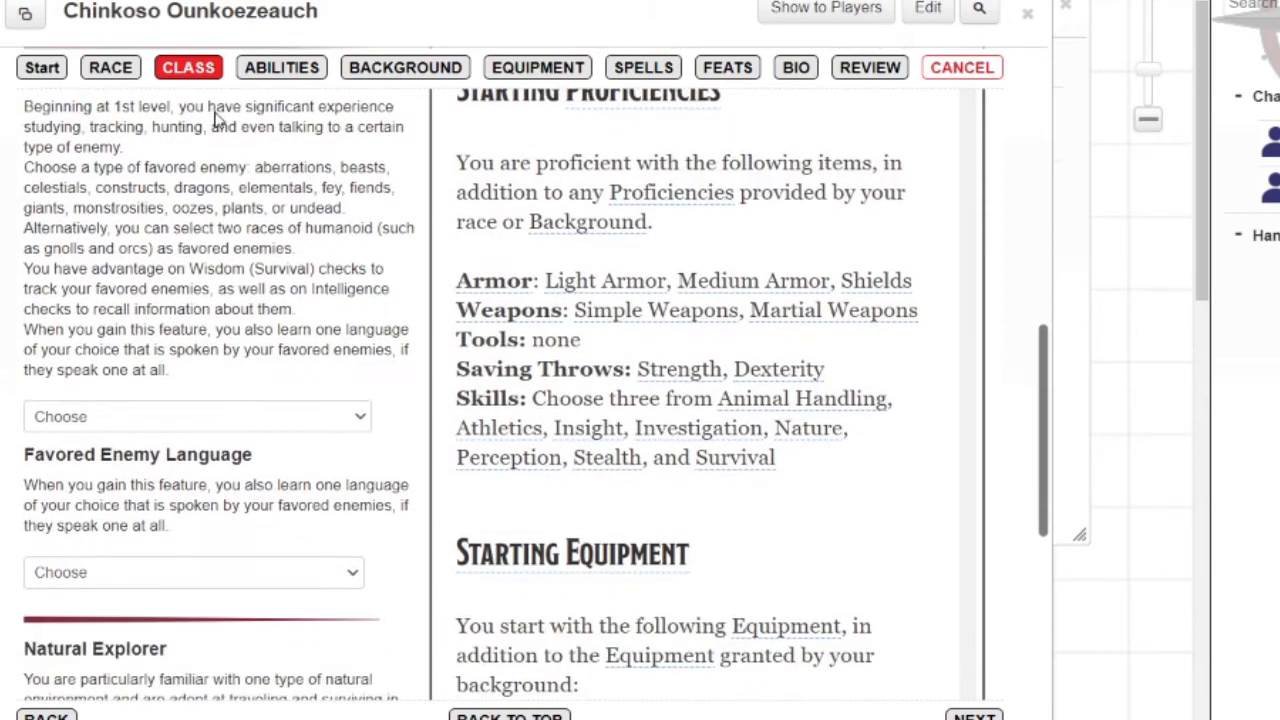
pyautogui.scroll(1, 219, 290)
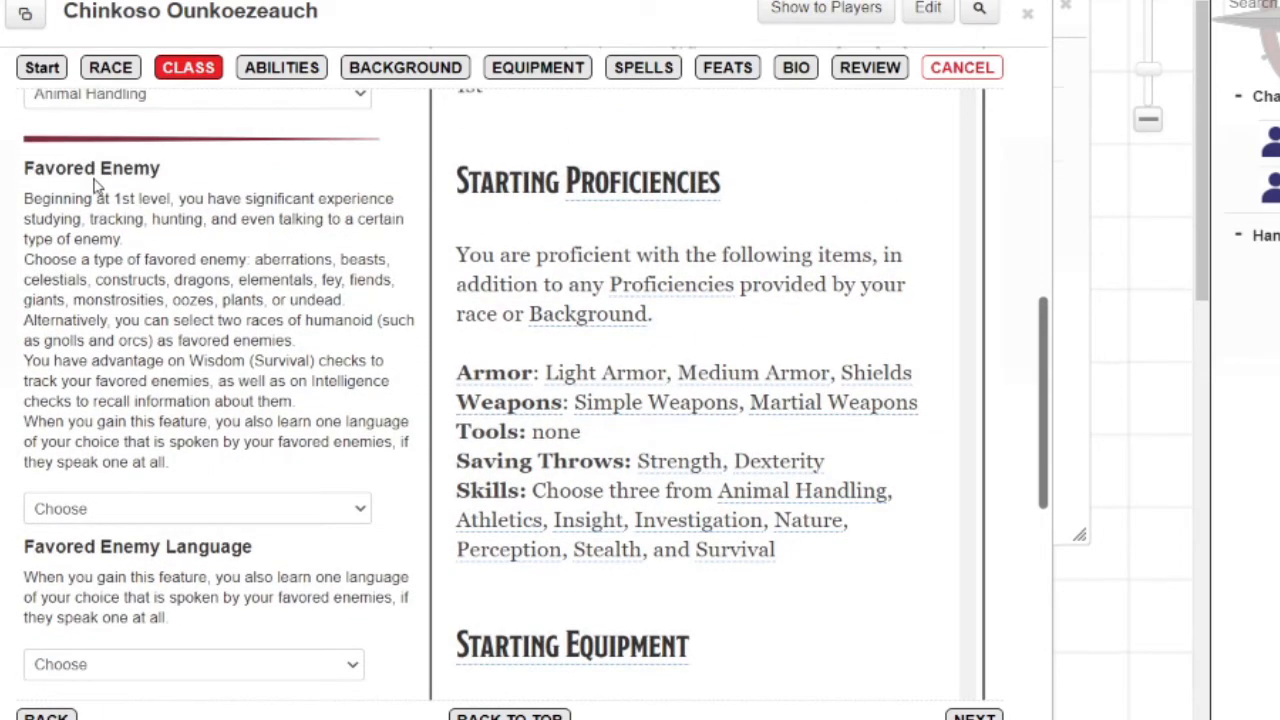
pyautogui.scroll(-1, 160, 217)
pyautogui.click(183, 418)
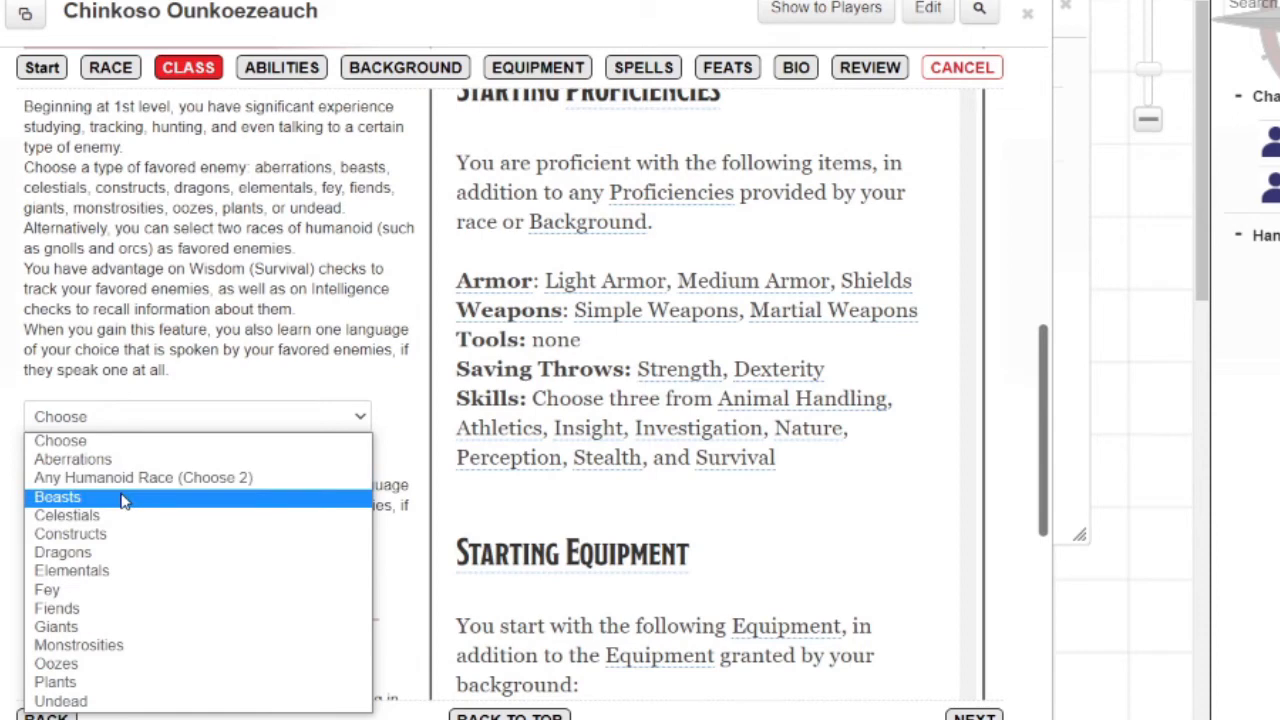
pyautogui.click(92, 572)
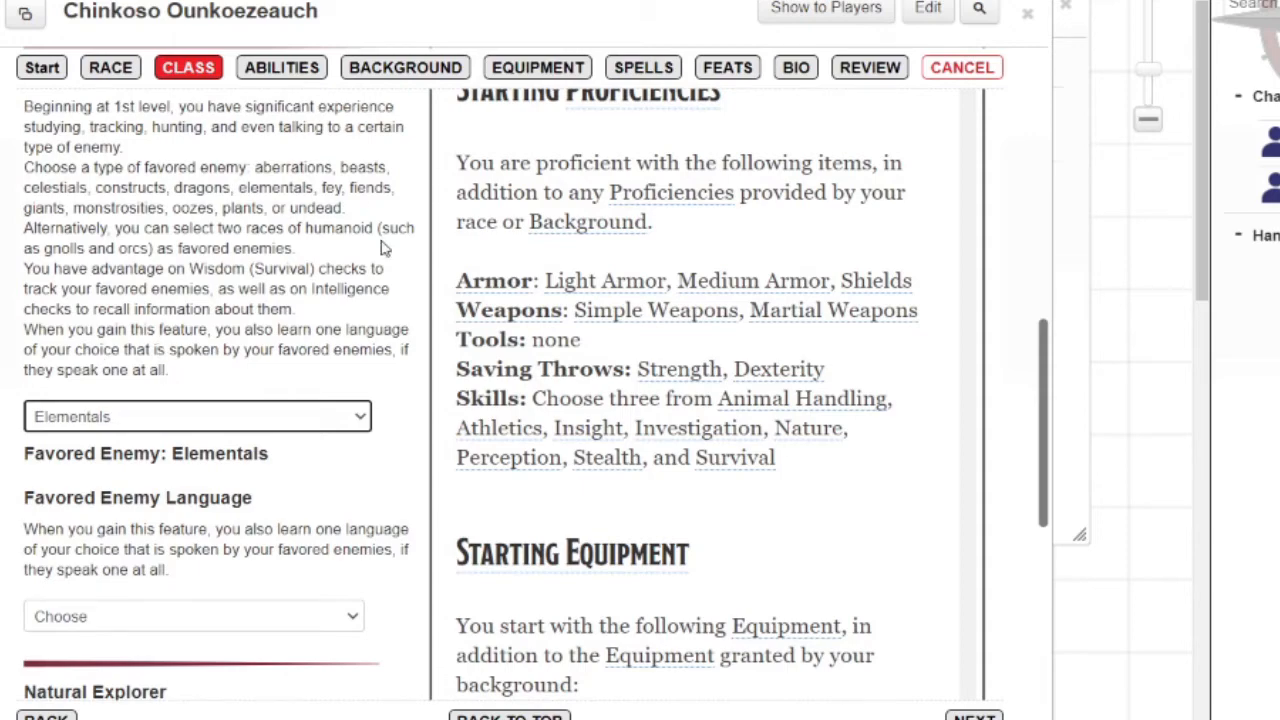
# Step: Set the ranger's favored enemy language to Infernal (SRD)
pyautogui.scroll(3, 320, 320)
pyautogui.scroll(-3, 432, 325)
pyautogui.scroll(-1, 274, 270)
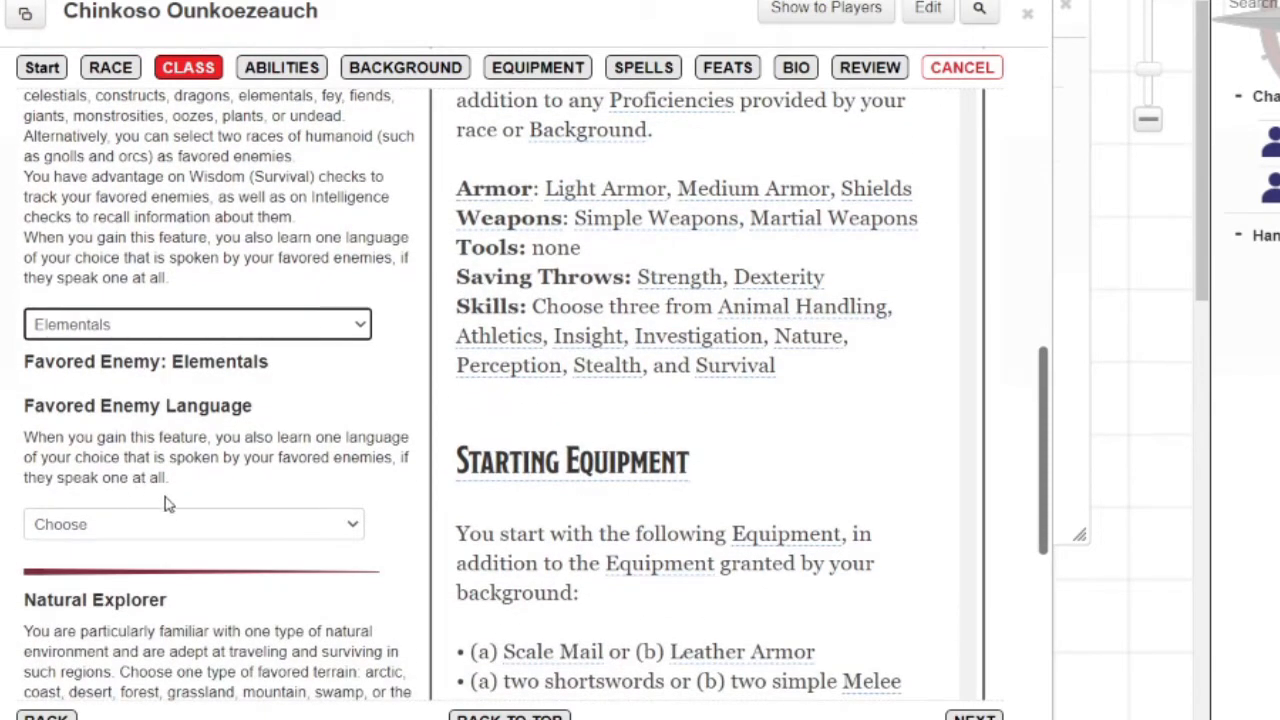
pyautogui.click(156, 527)
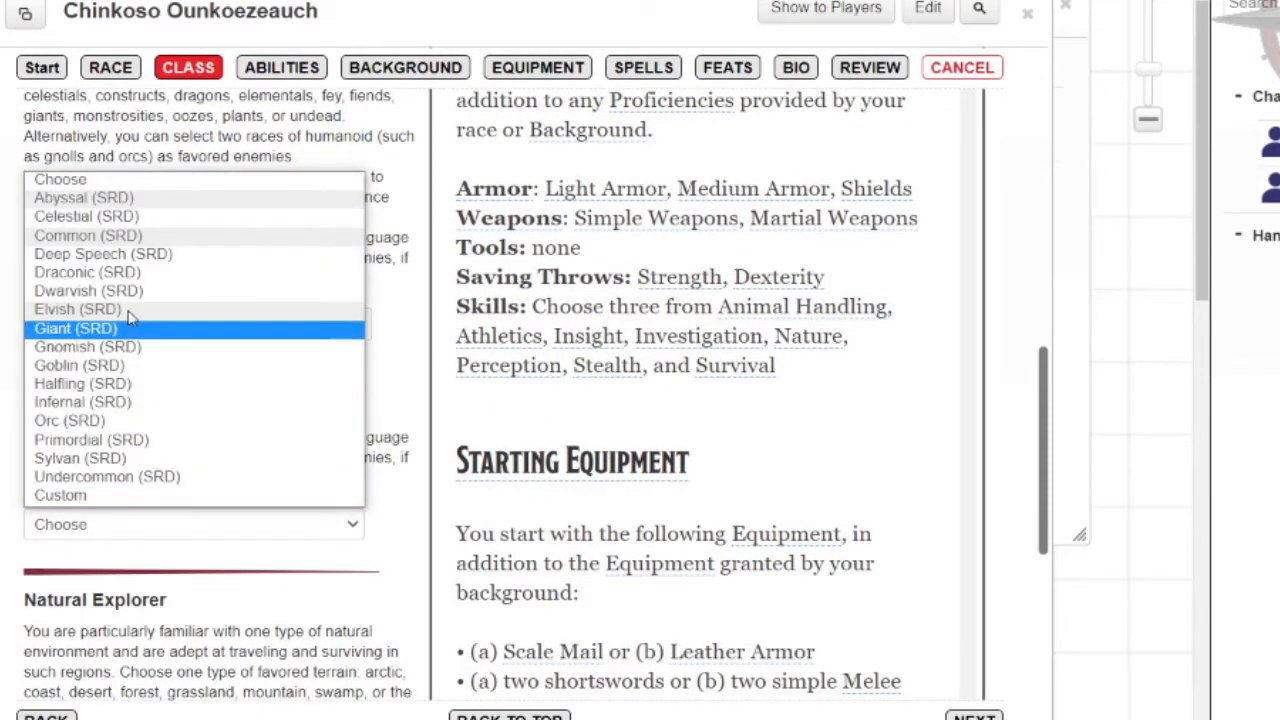
pyautogui.click(118, 402)
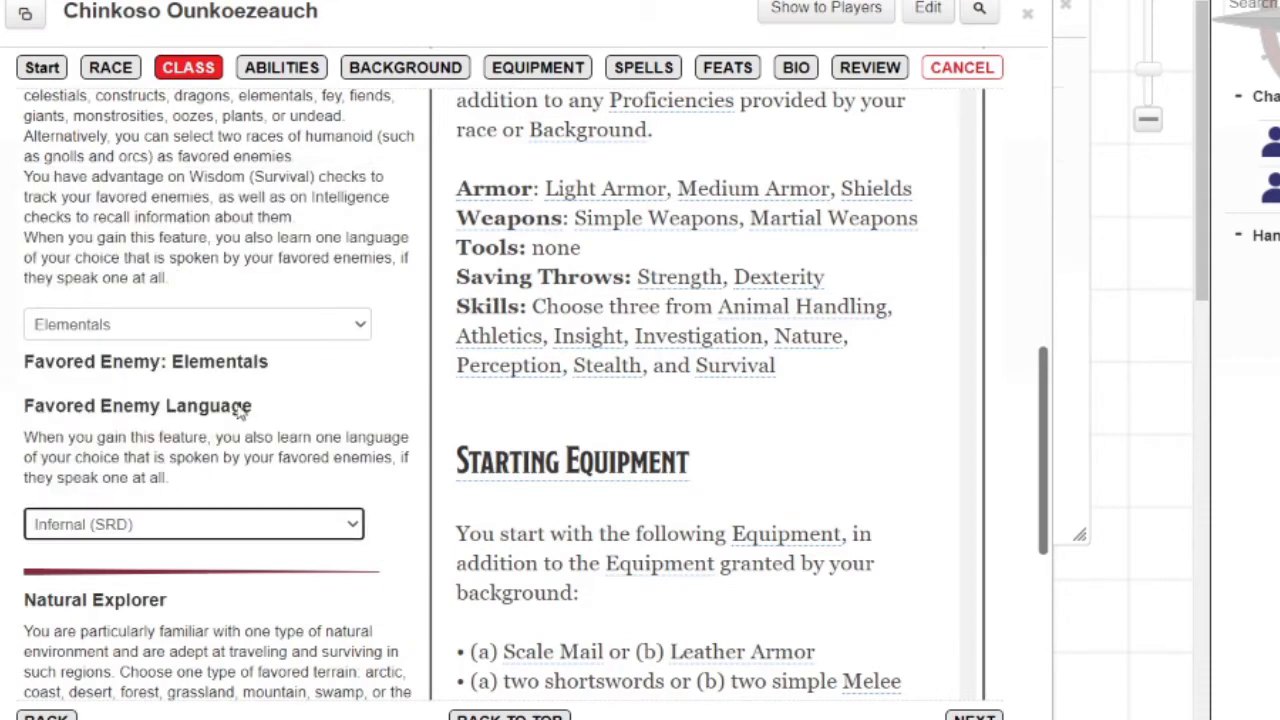
pyautogui.scroll(-3, 222, 322)
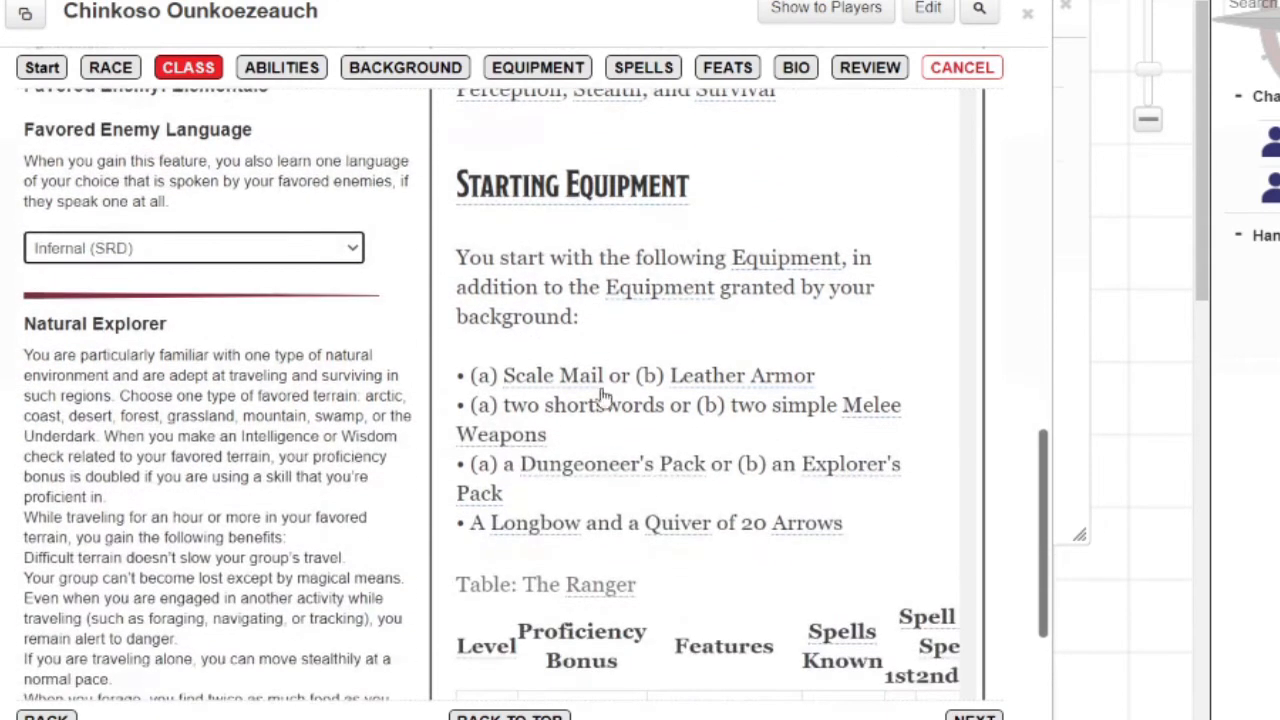
# Step: Set the ranger's Natural Explorer favored terrain to Arctic, then review the feature's benefits and the class equipment
pyautogui.scroll(-2, 222, 322)
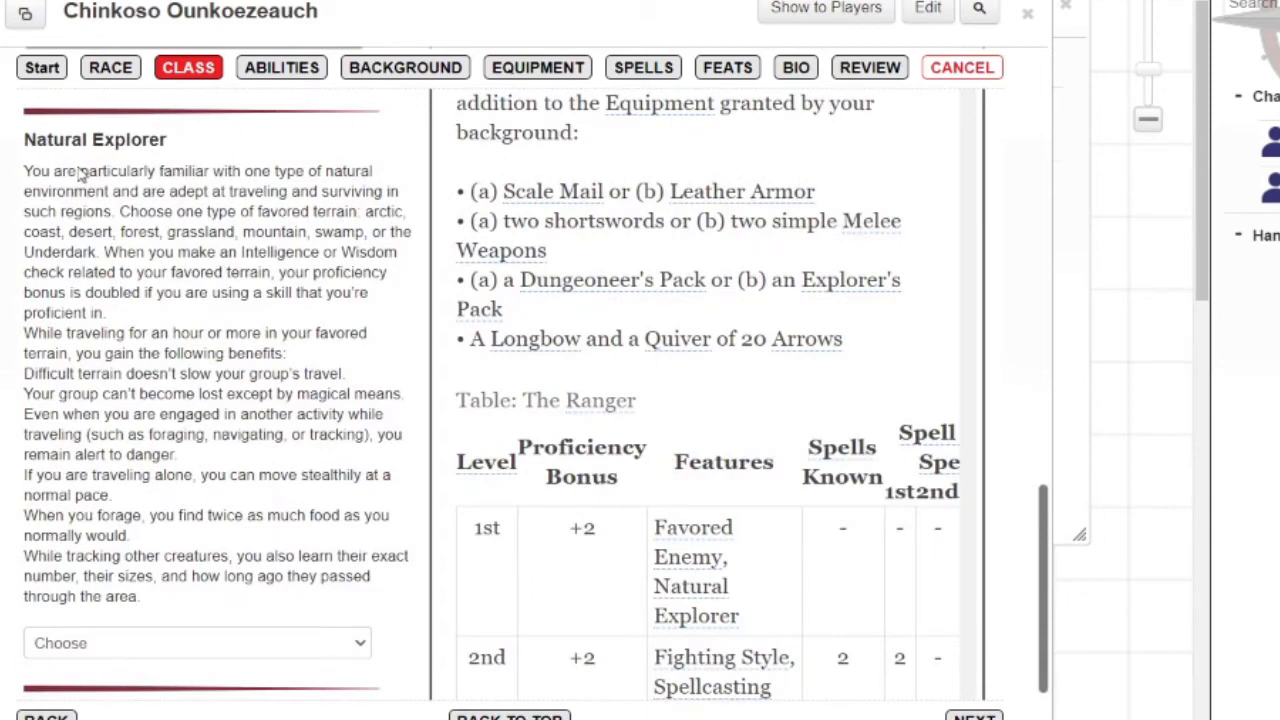
pyautogui.click(152, 643)
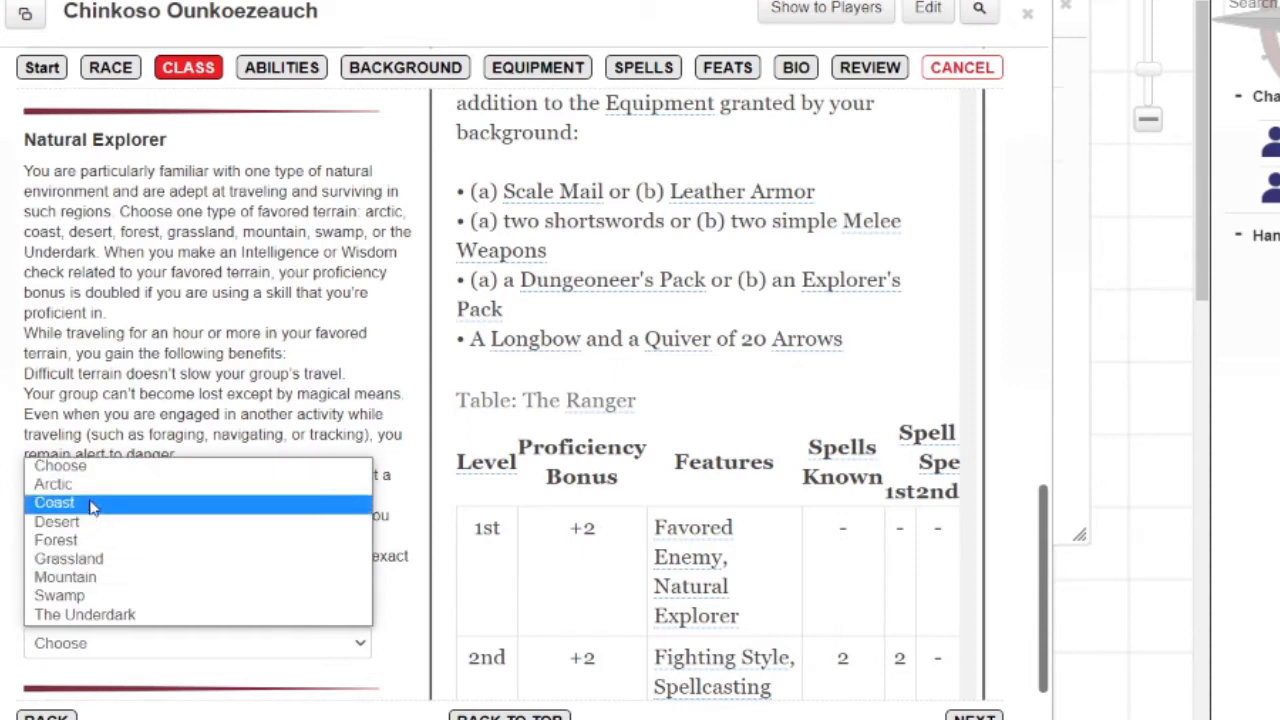
pyautogui.click(53, 484)
pyautogui.scroll(-2, 208, 508)
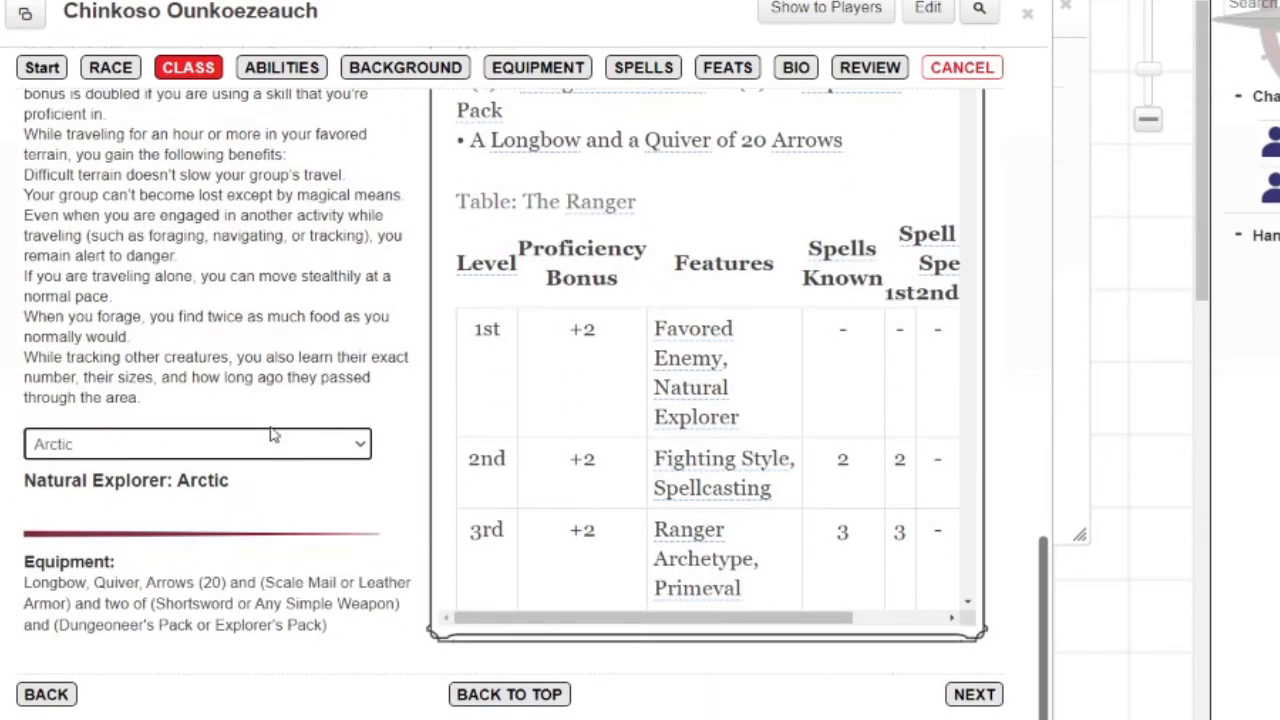
pyautogui.scroll(2, 224, 248)
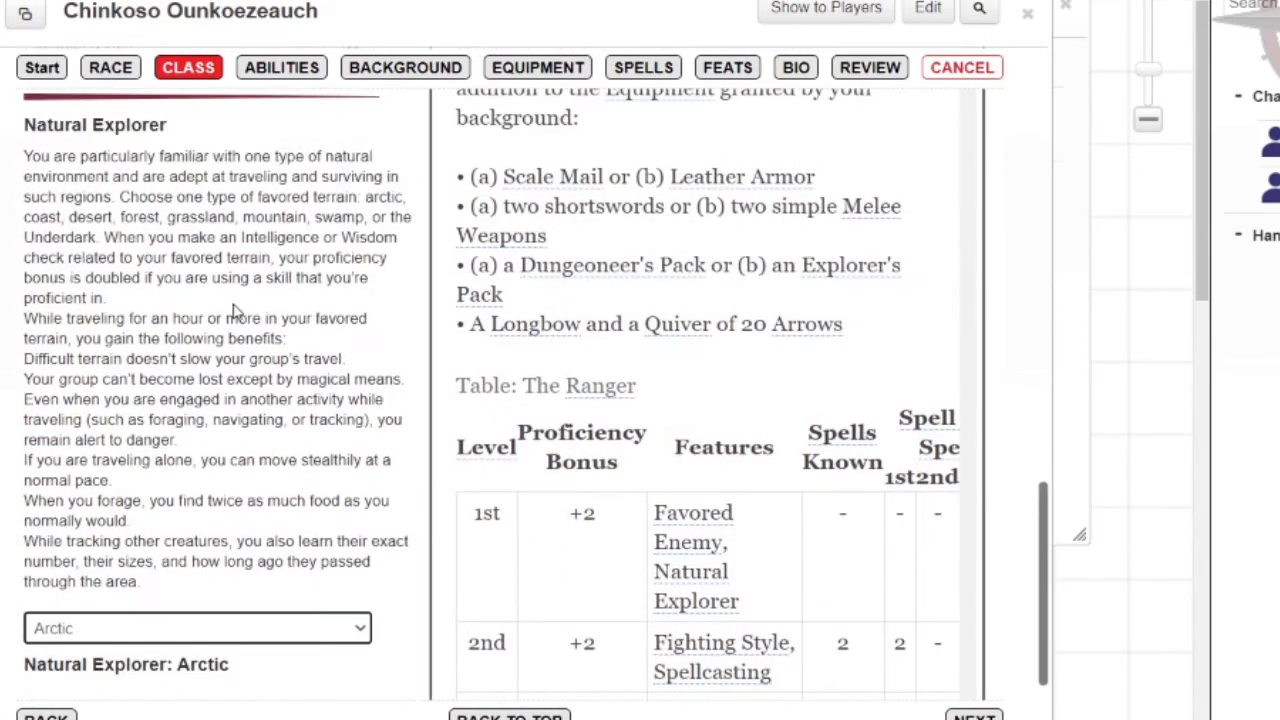
pyautogui.scroll(-2, 285, 316)
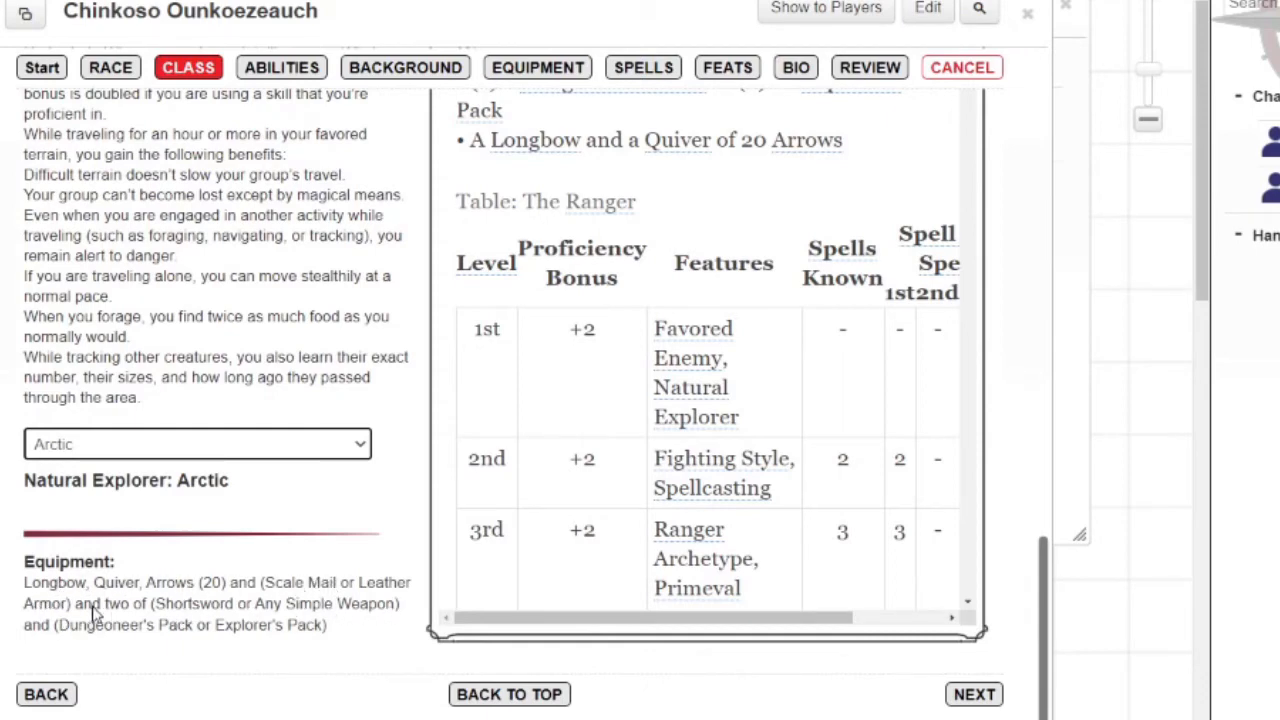
# Step: Advance to the abilities stage of the Charactermancer and set the ability score method to Custom
pyautogui.click(972, 693)
pyautogui.click(190, 256)
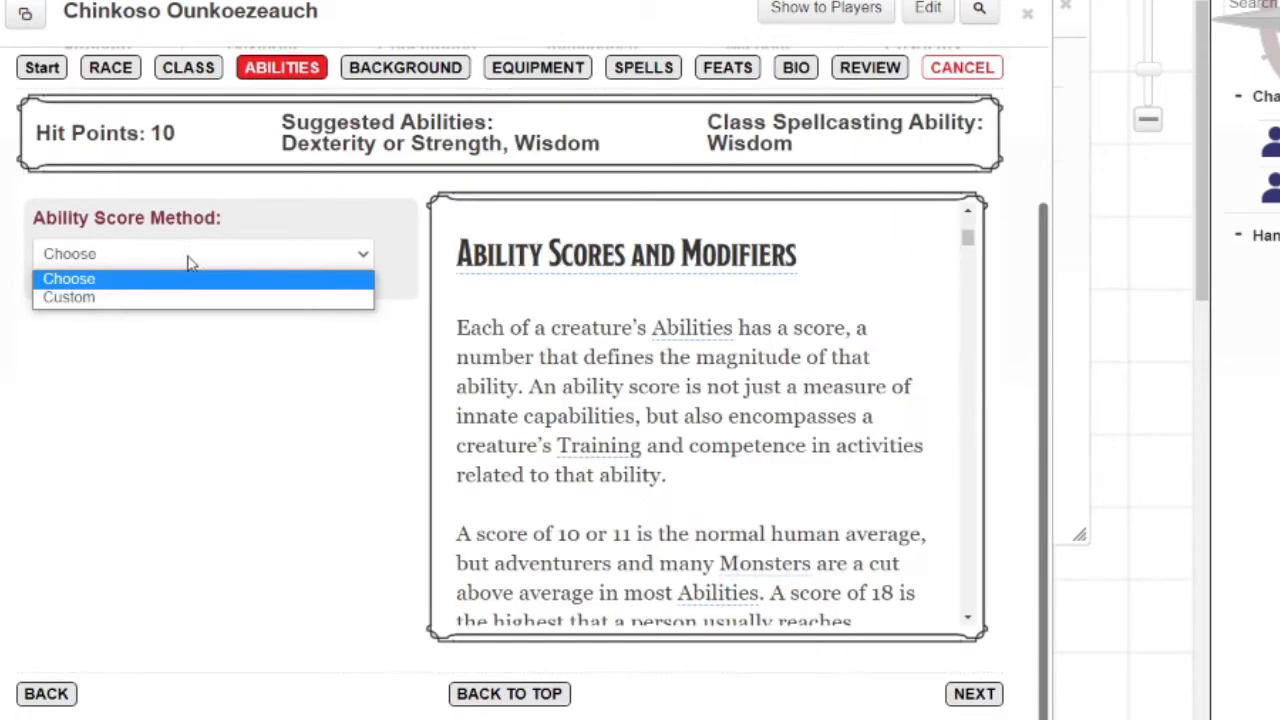
pyautogui.click(159, 268)
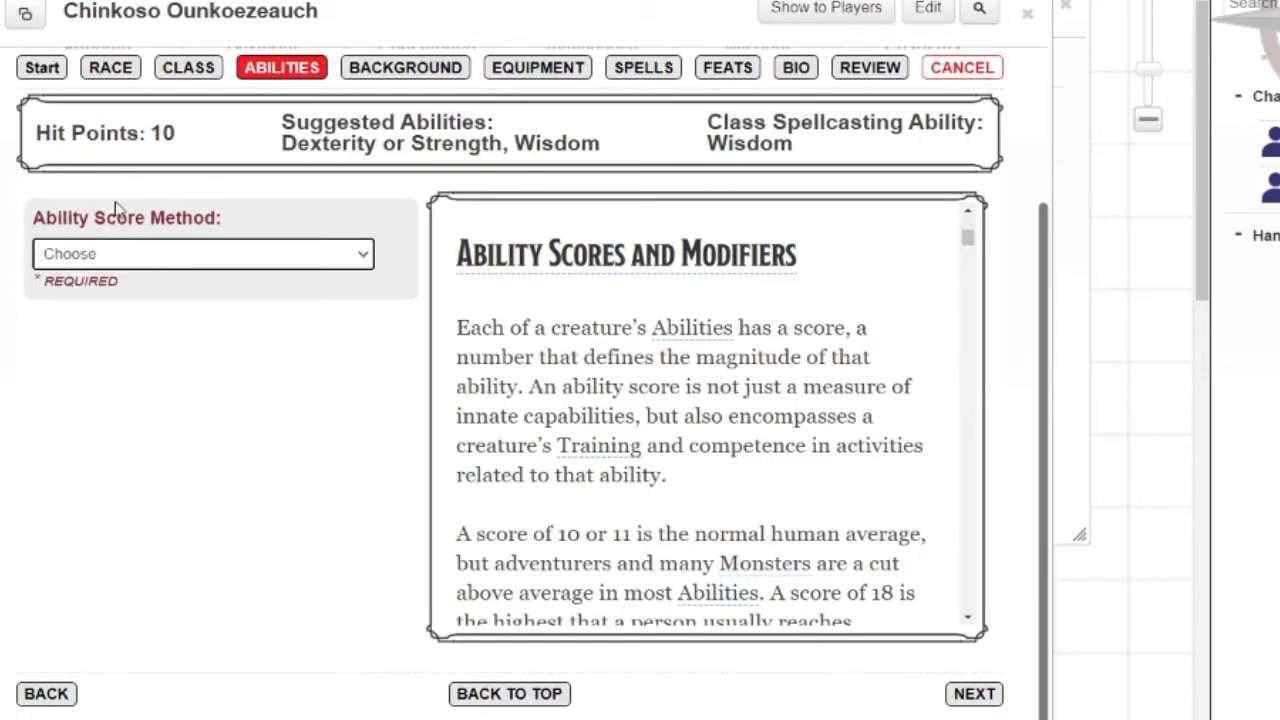
pyautogui.scroll(2, 322, 397)
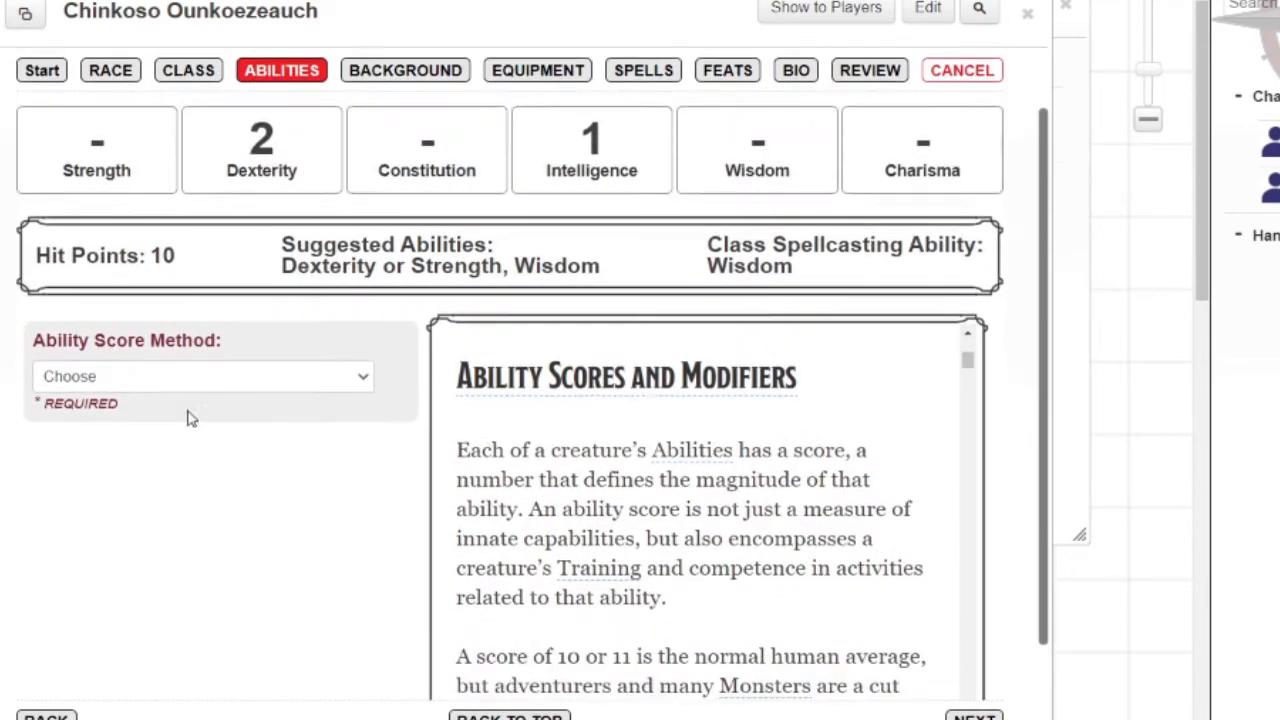
pyautogui.scroll(-2, 189, 417)
pyautogui.click(237, 271)
pyautogui.click(125, 316)
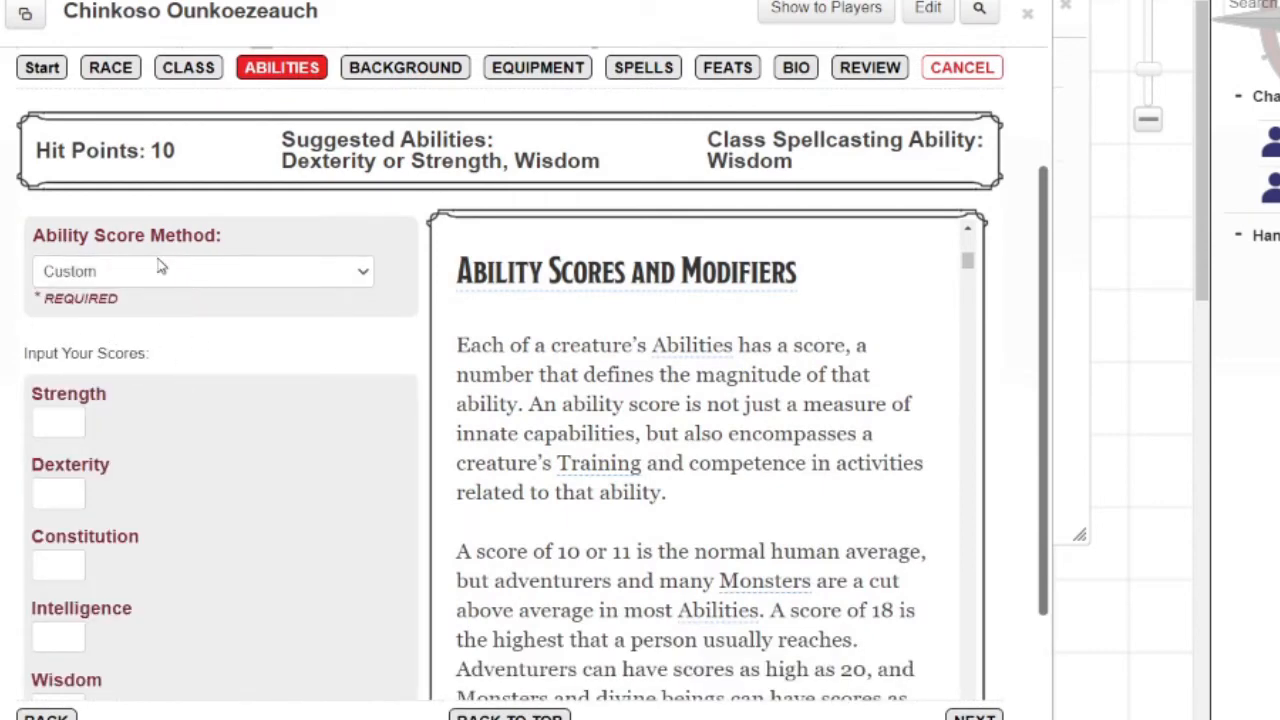
# Step: Set the character's Dexterity score to 15, Strength to 14 and Intelligence to 13
pyautogui.scroll(-2, 59, 228)
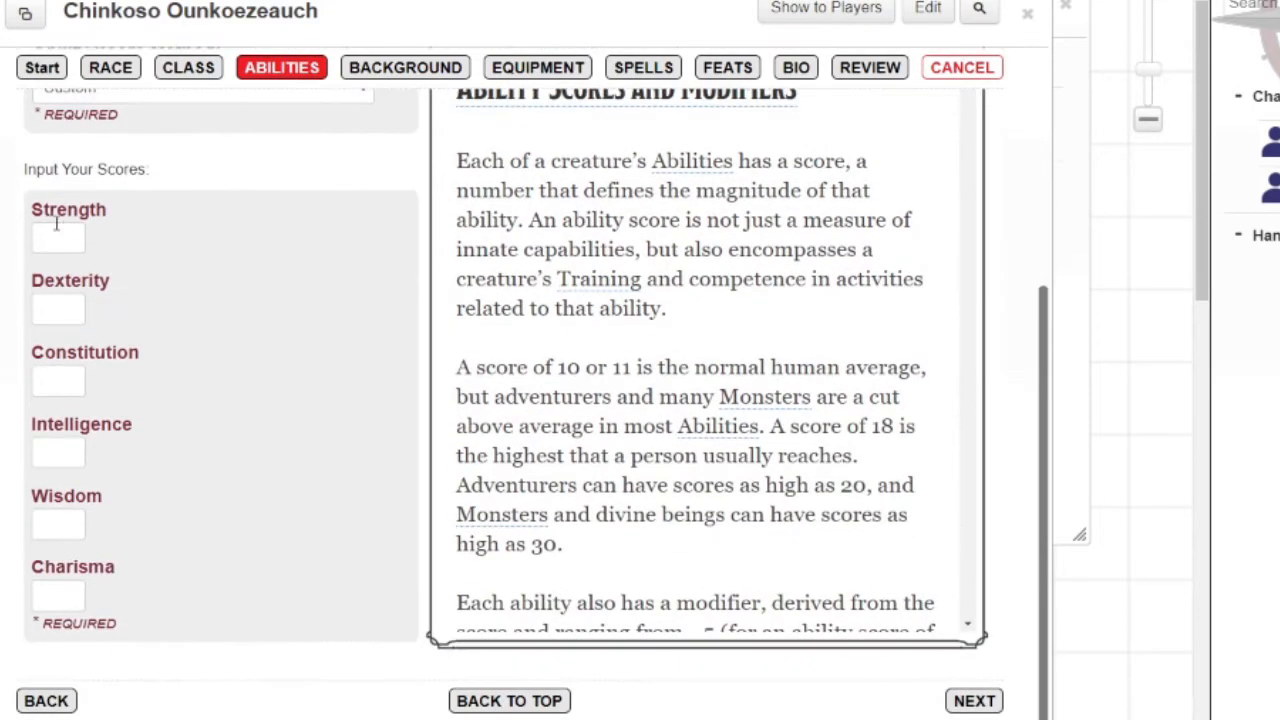
pyautogui.click(60, 238)
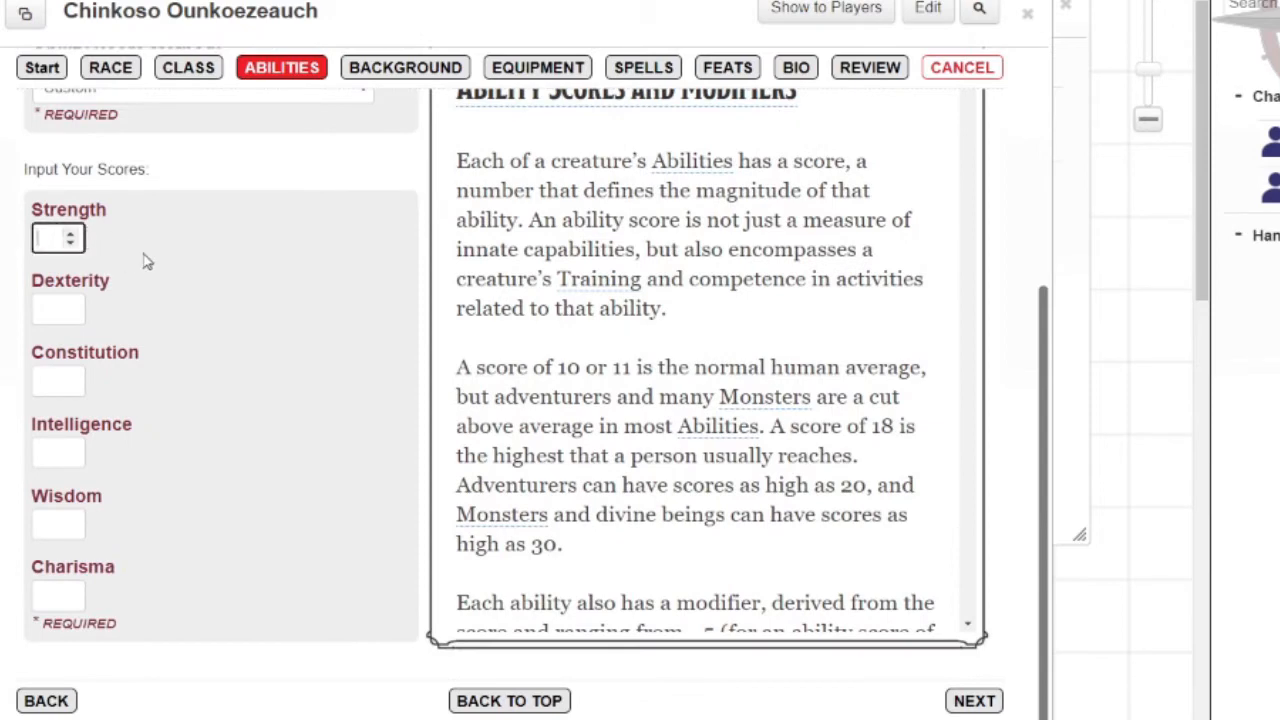
pyautogui.scroll(-1, 220, 309)
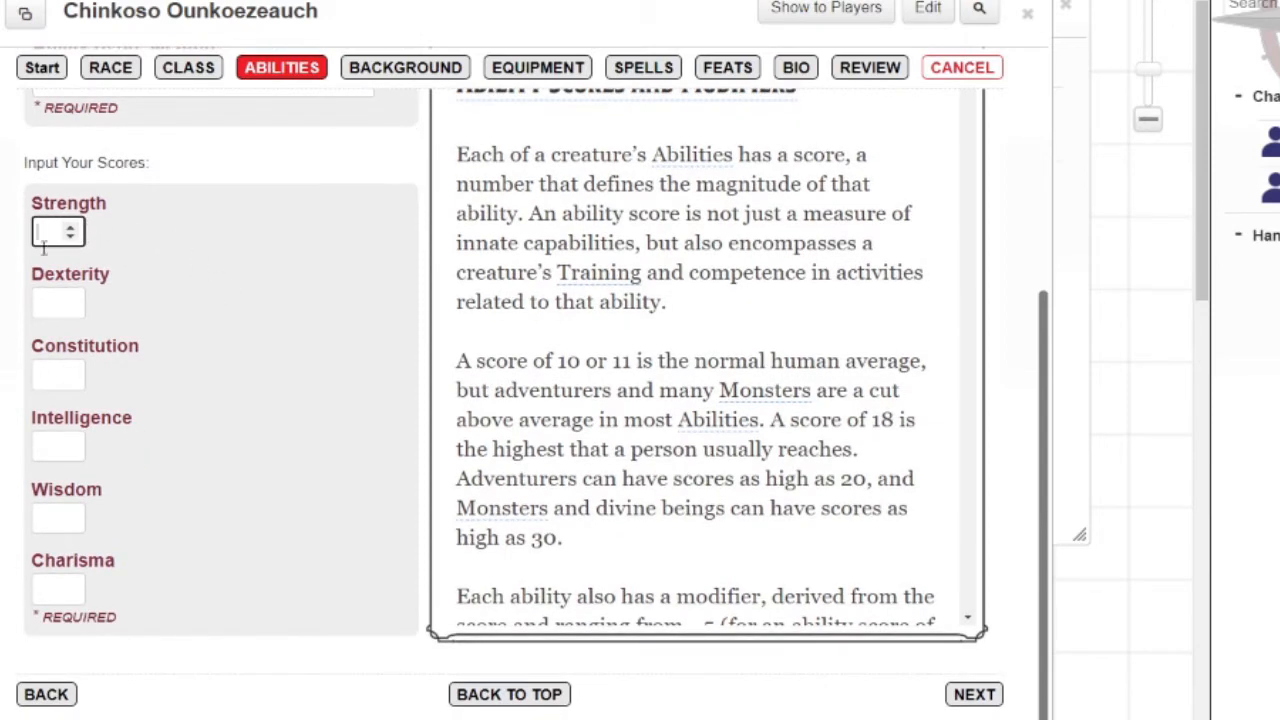
pyautogui.click(53, 302)
pyautogui.click(53, 303)
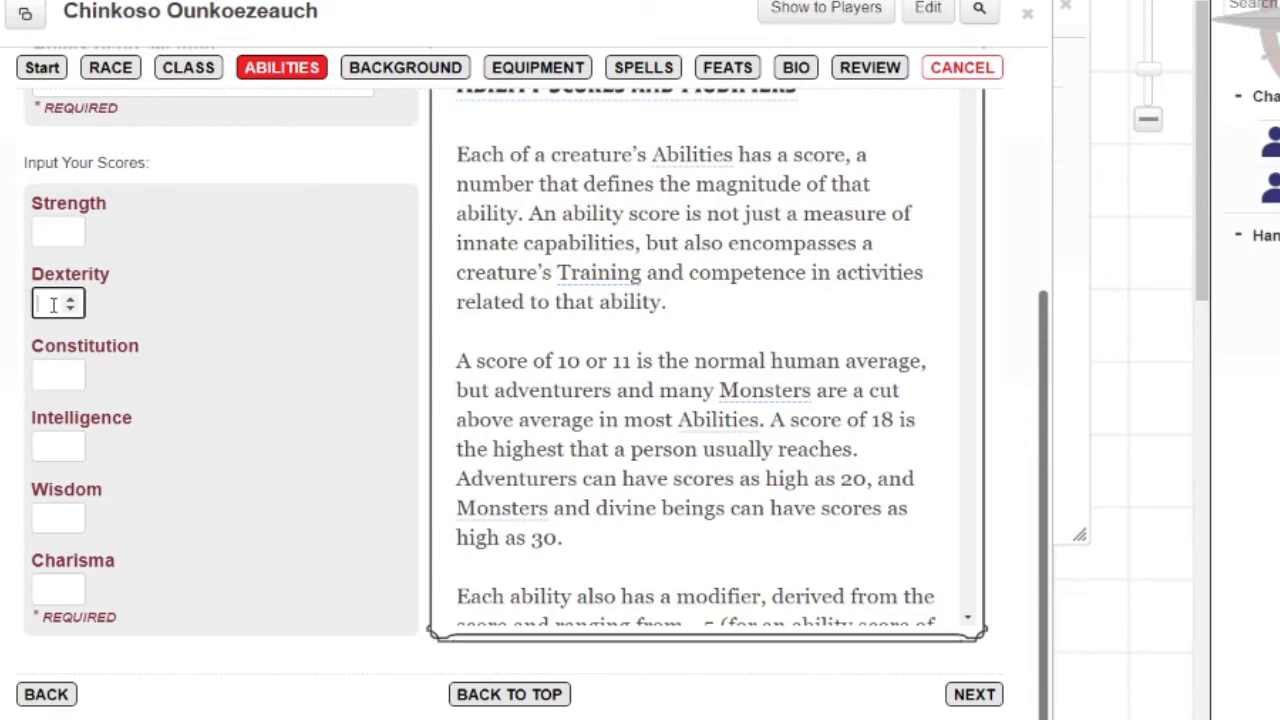
pyautogui.write('15')
pyautogui.click(47, 232)
pyautogui.write('14')
pyautogui.click(53, 443)
pyautogui.write('13')
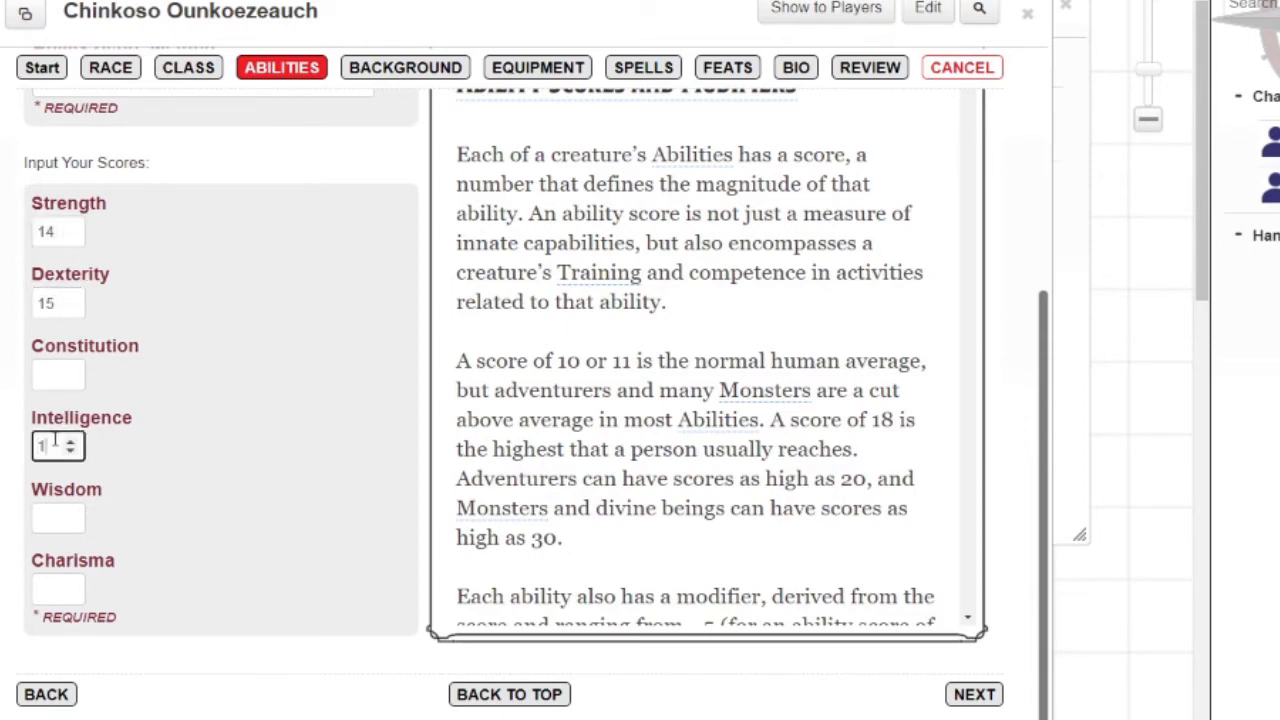
# Step: Set Constitution to 12, Charisma to 10 and Wisdom to 8, and check the resulting ability totals
pyautogui.click(58, 376)
pyautogui.write('12')
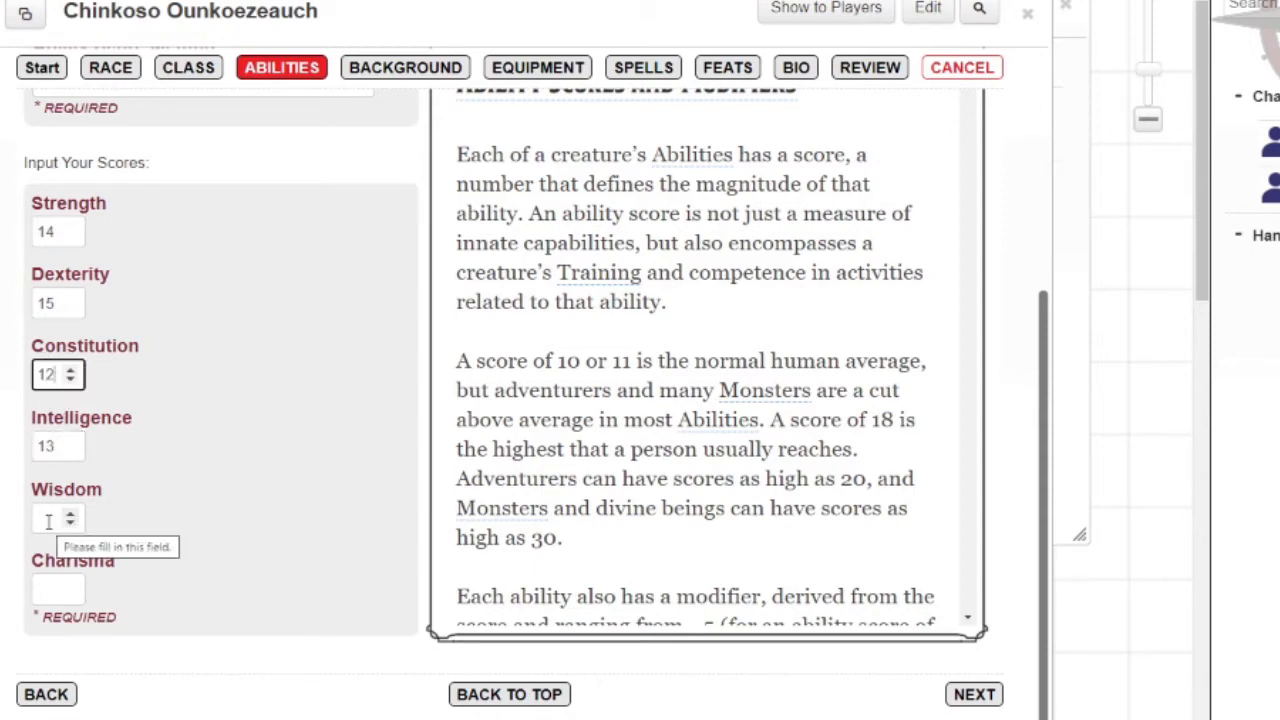
pyautogui.click(47, 589)
pyautogui.write('10')
pyautogui.click(44, 514)
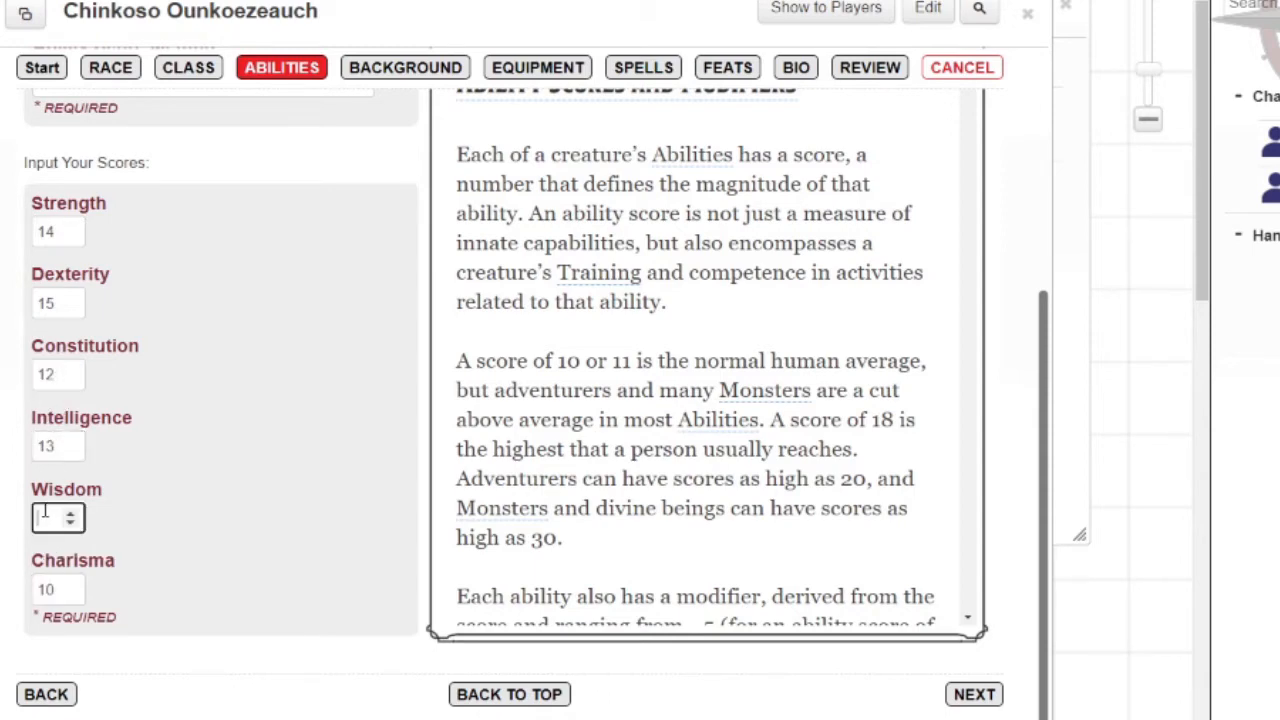
pyautogui.write('8')
pyautogui.click(256, 500)
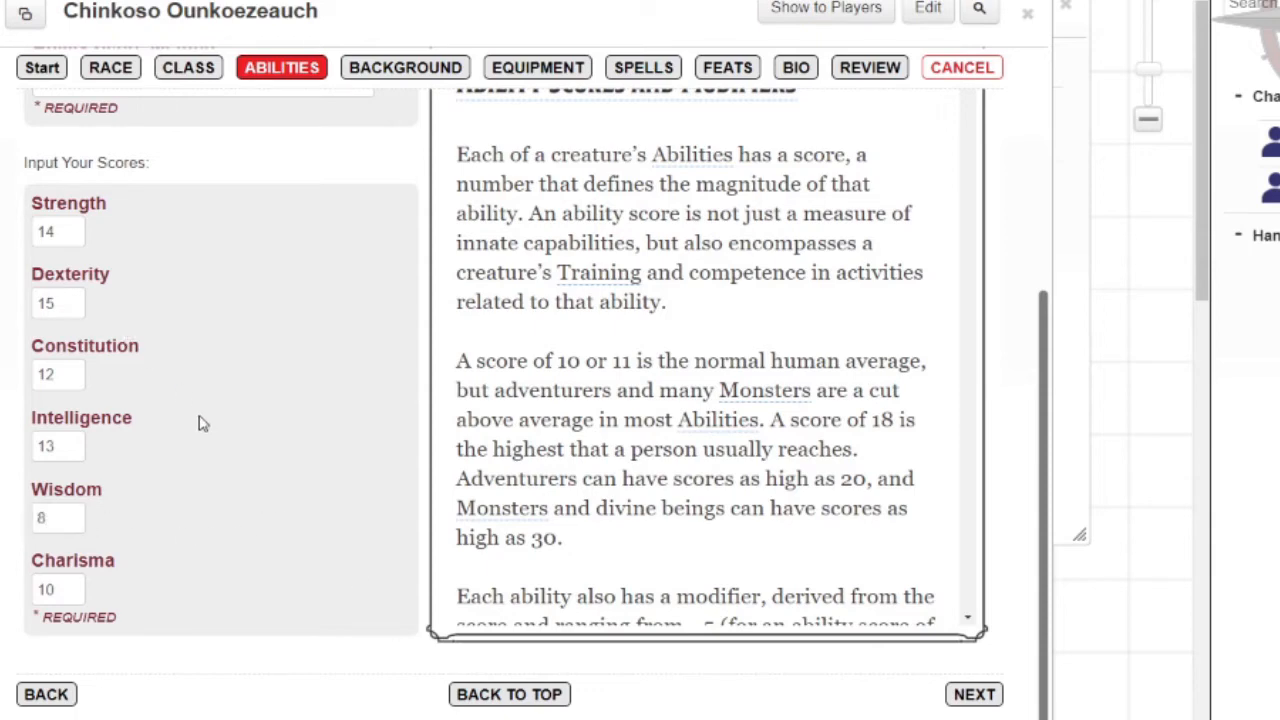
pyautogui.scroll(1, 275, 413)
pyautogui.scroll(3, 275, 413)
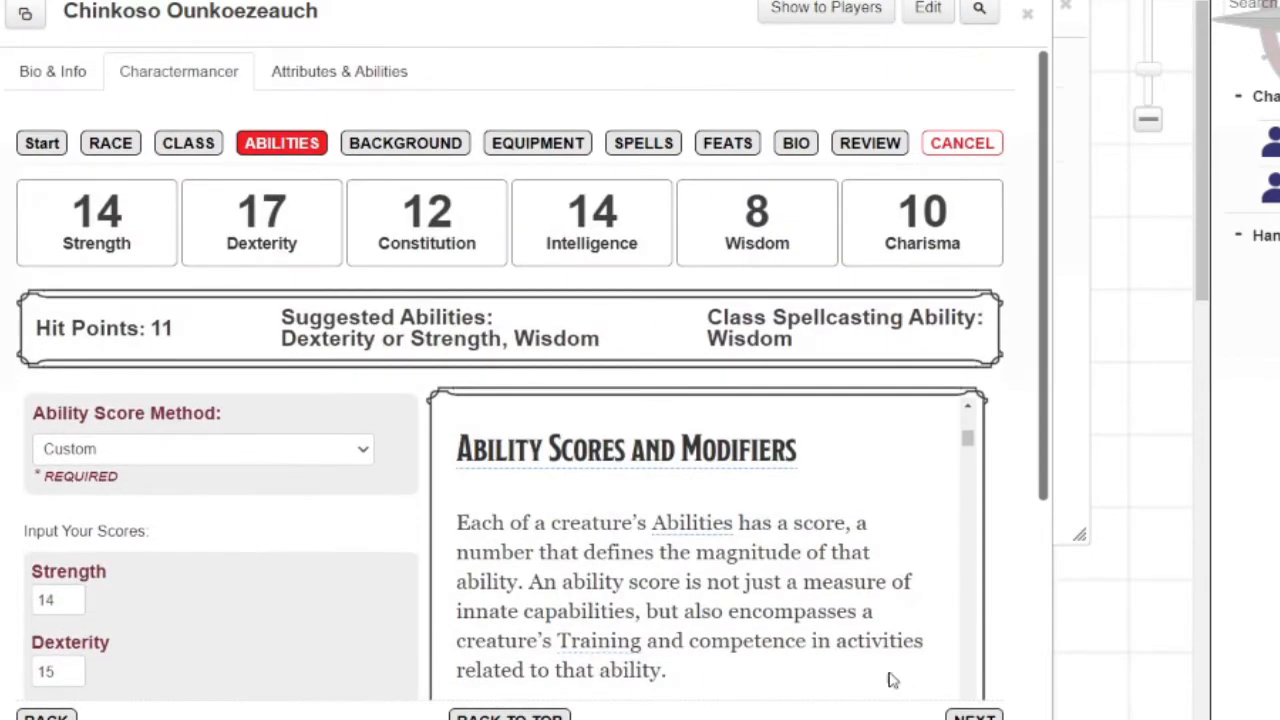
# Step: Advance to the background stage, choose a Custom background and look over its name, proficiency and feature fields
pyautogui.click(974, 714)
pyautogui.scroll(-2, 550, 300)
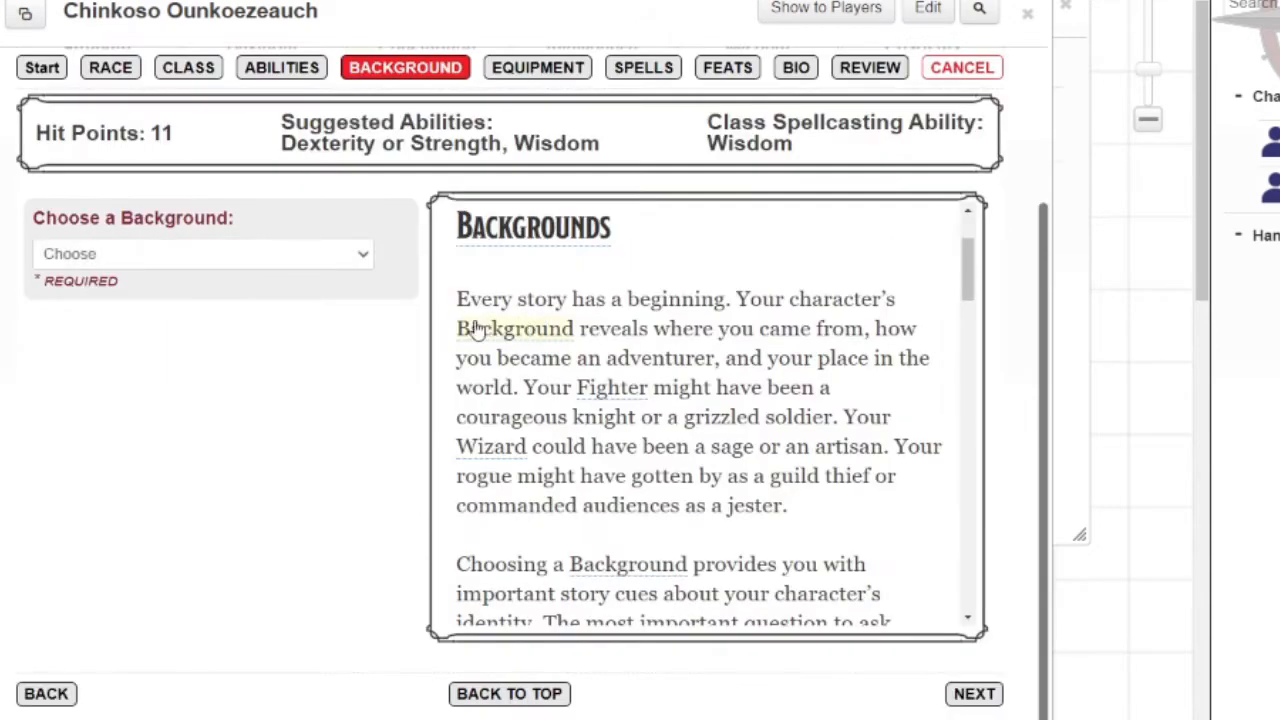
pyautogui.click(253, 254)
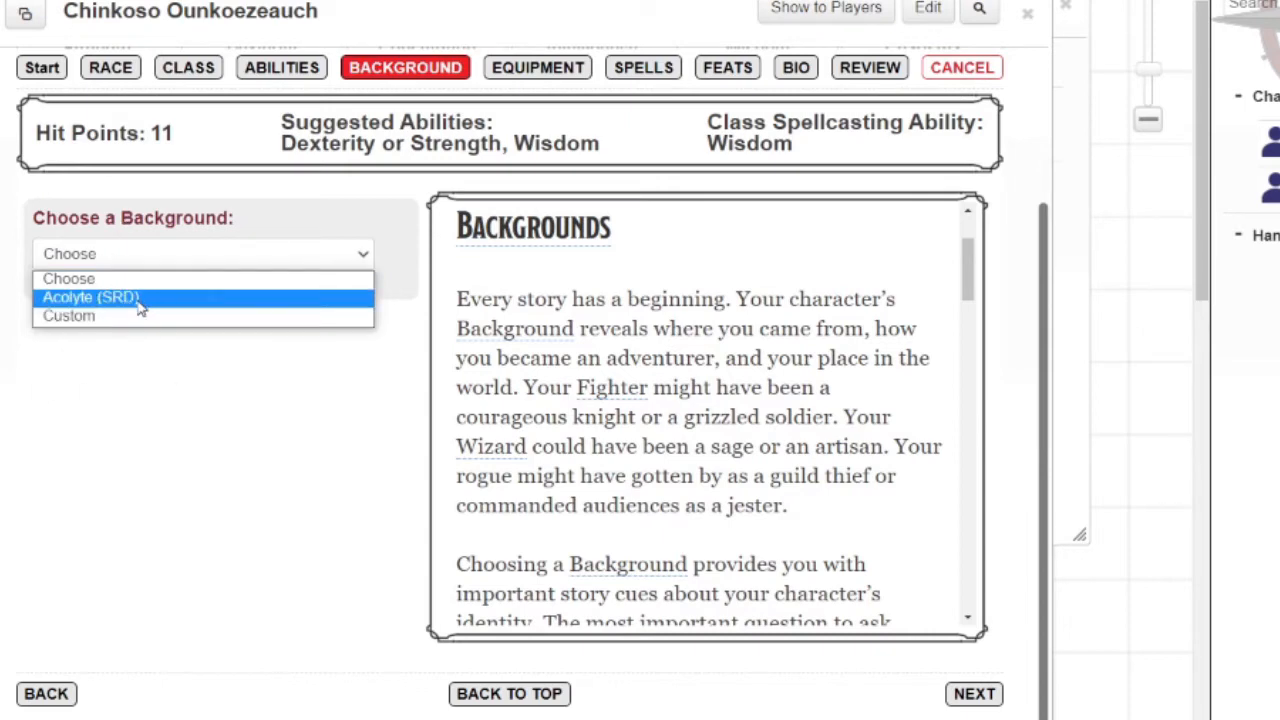
pyautogui.click(69, 317)
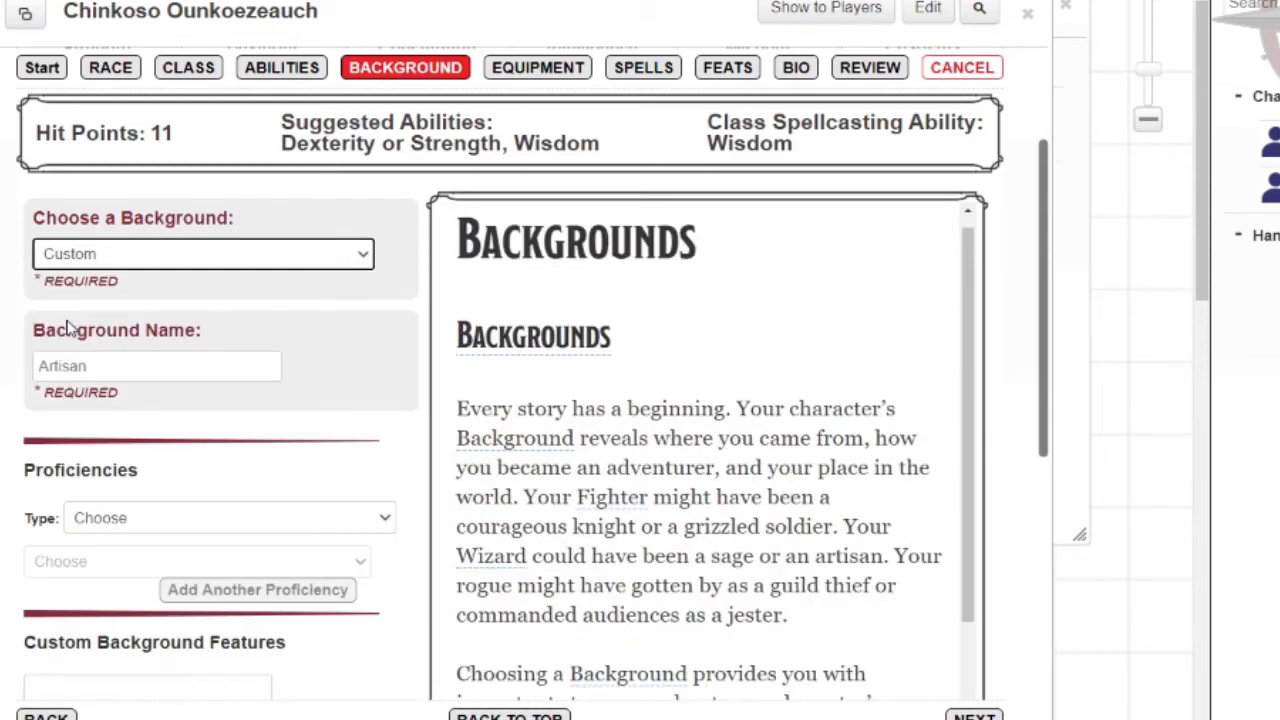
pyautogui.click(127, 366)
pyautogui.scroll(-2, 72, 251)
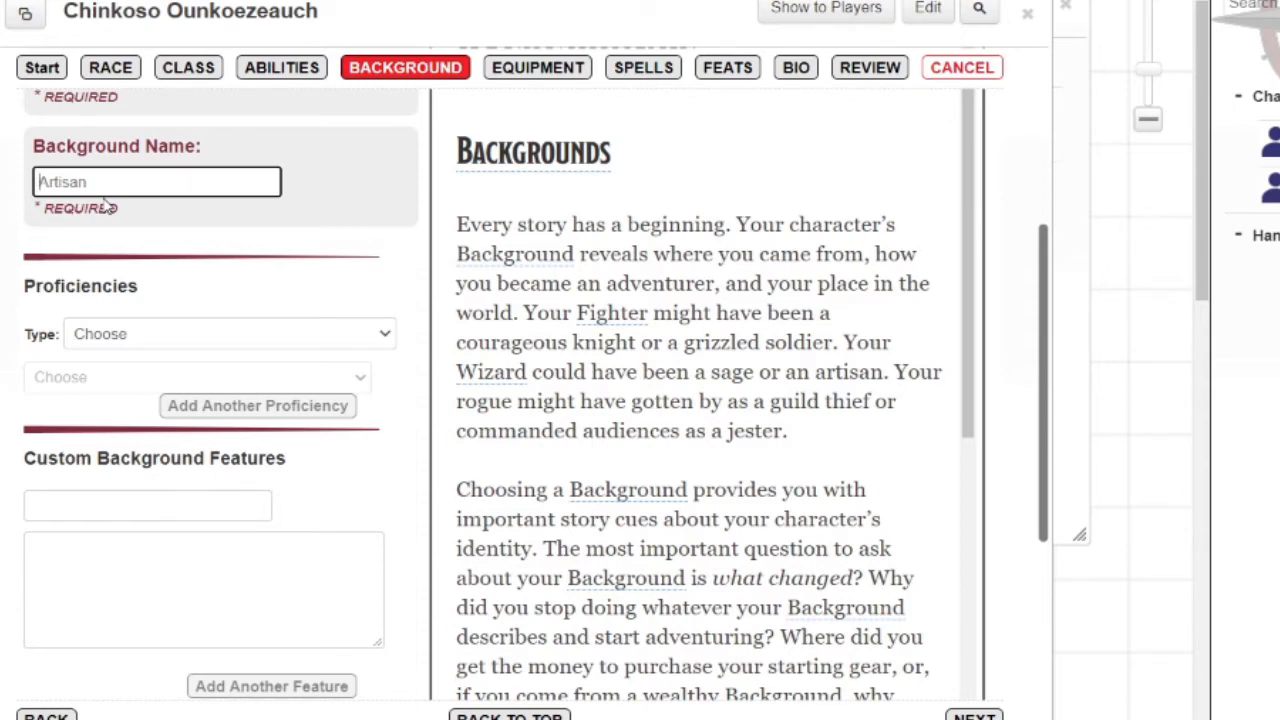
# Step: Search the web for "5e backgrounds" in a new browser tab and open the 5etools Backgrounds page
pyautogui.hotkey('ctrl', 't')
pyautogui.write('5e back')
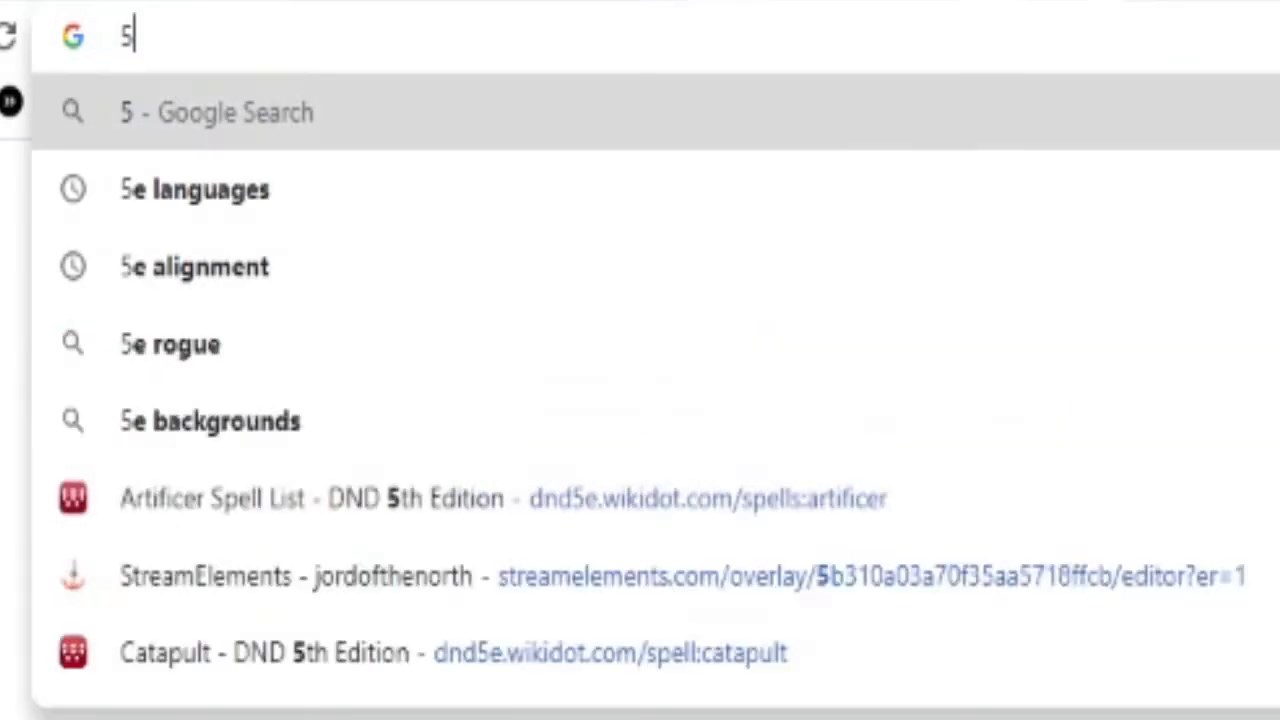
pyautogui.write('grounds')
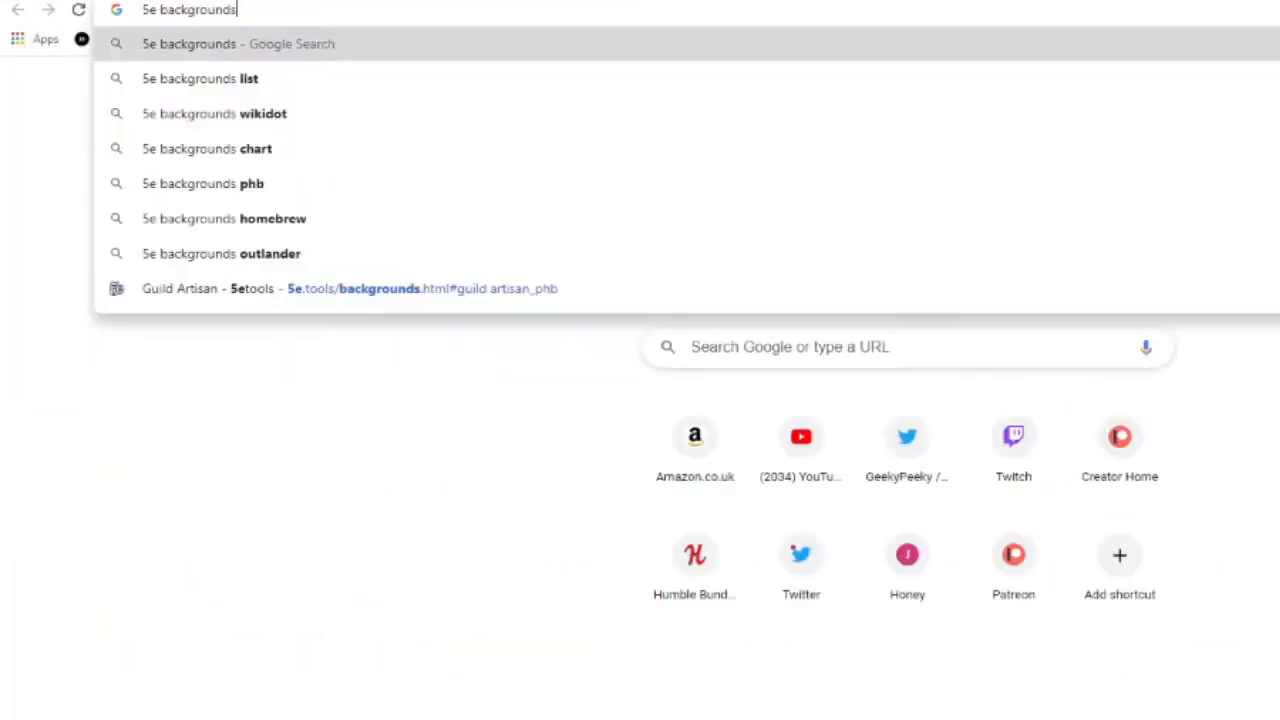
pyautogui.press('Return')
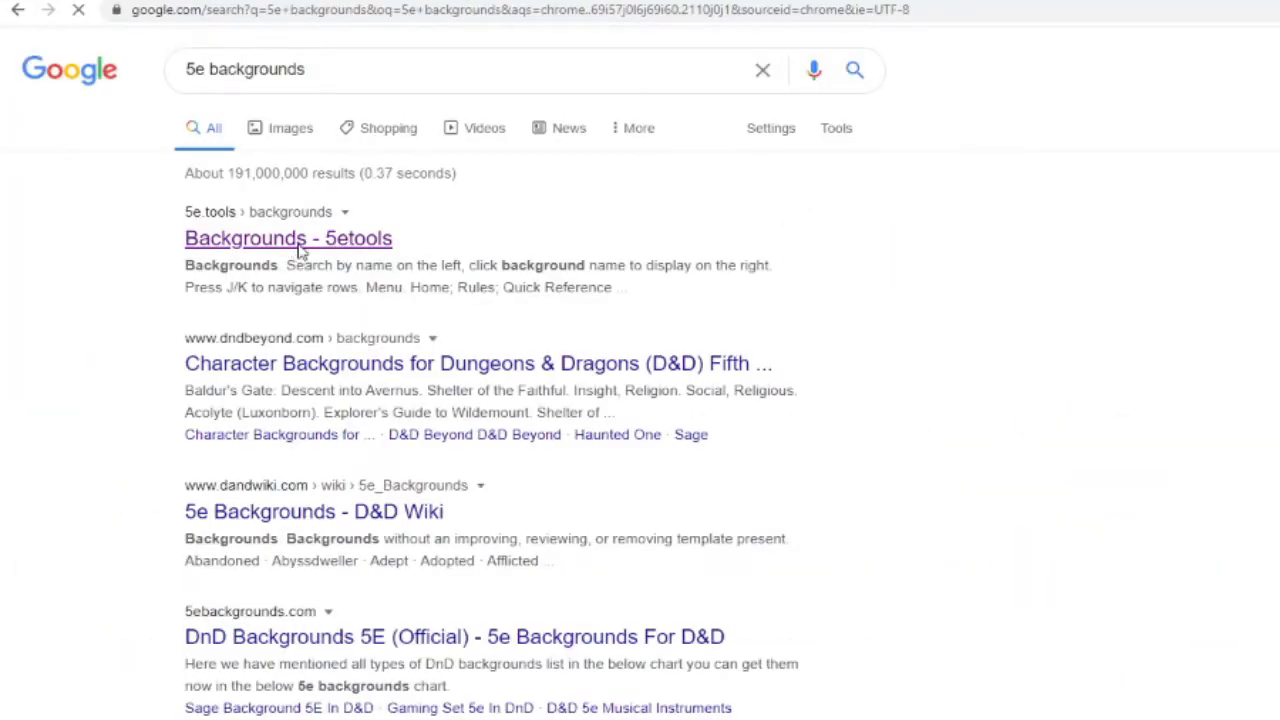
pyautogui.click(298, 245)
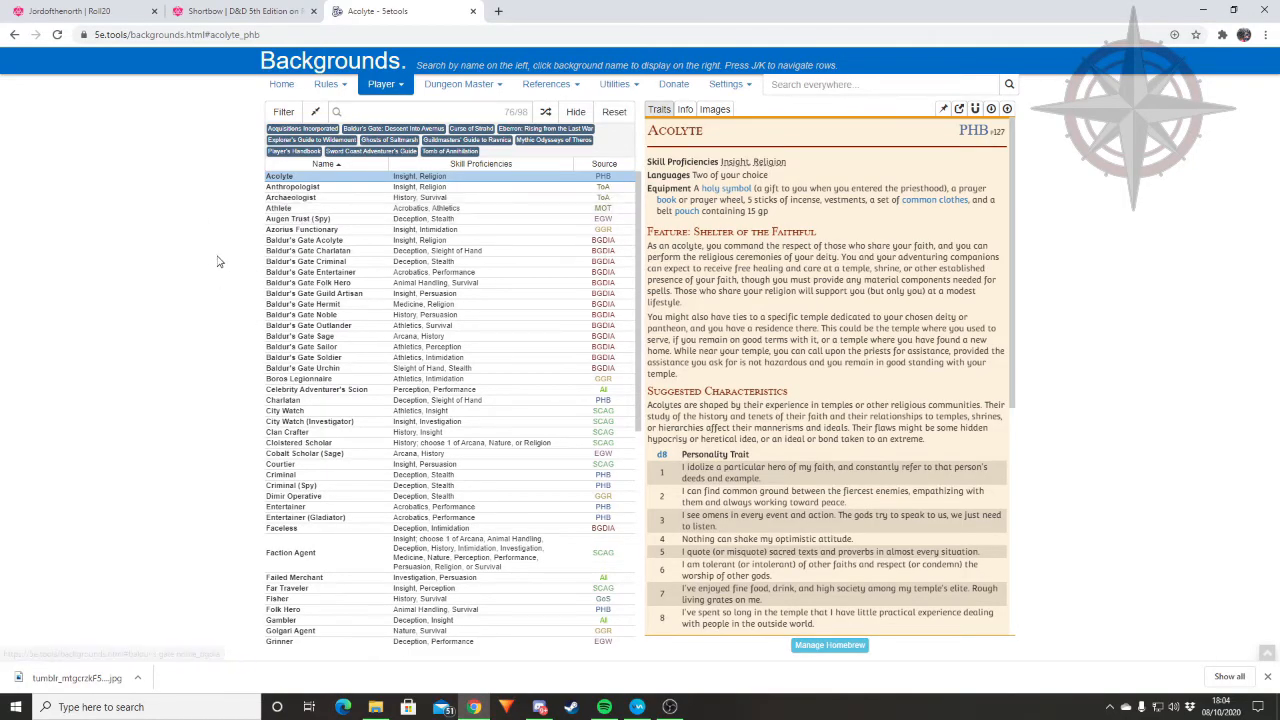
# Step: Enlarge the 5etools page, browse the list of backgrounds and open the City Watch entry
pyautogui.hotkey('ctrl', '+')
pyautogui.hotkey('ctrl', '+')
pyautogui.hotkey('ctrl', '+')
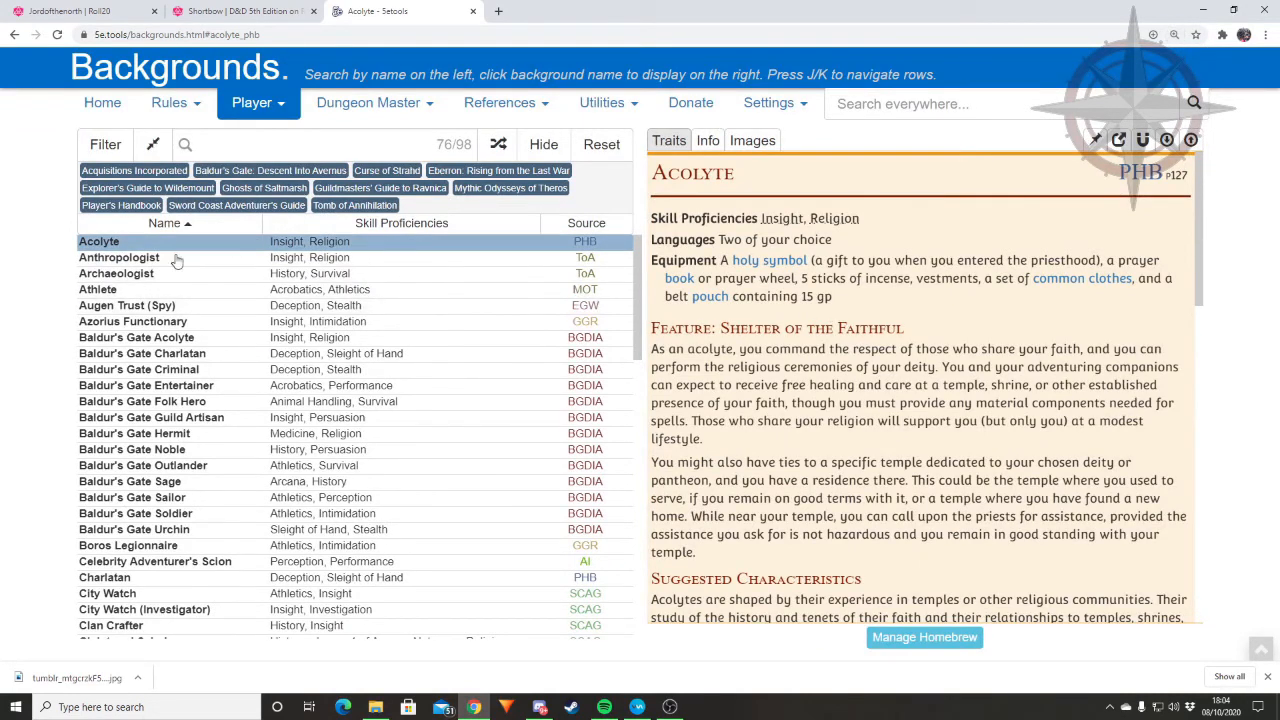
pyautogui.scroll(-3, 185, 283)
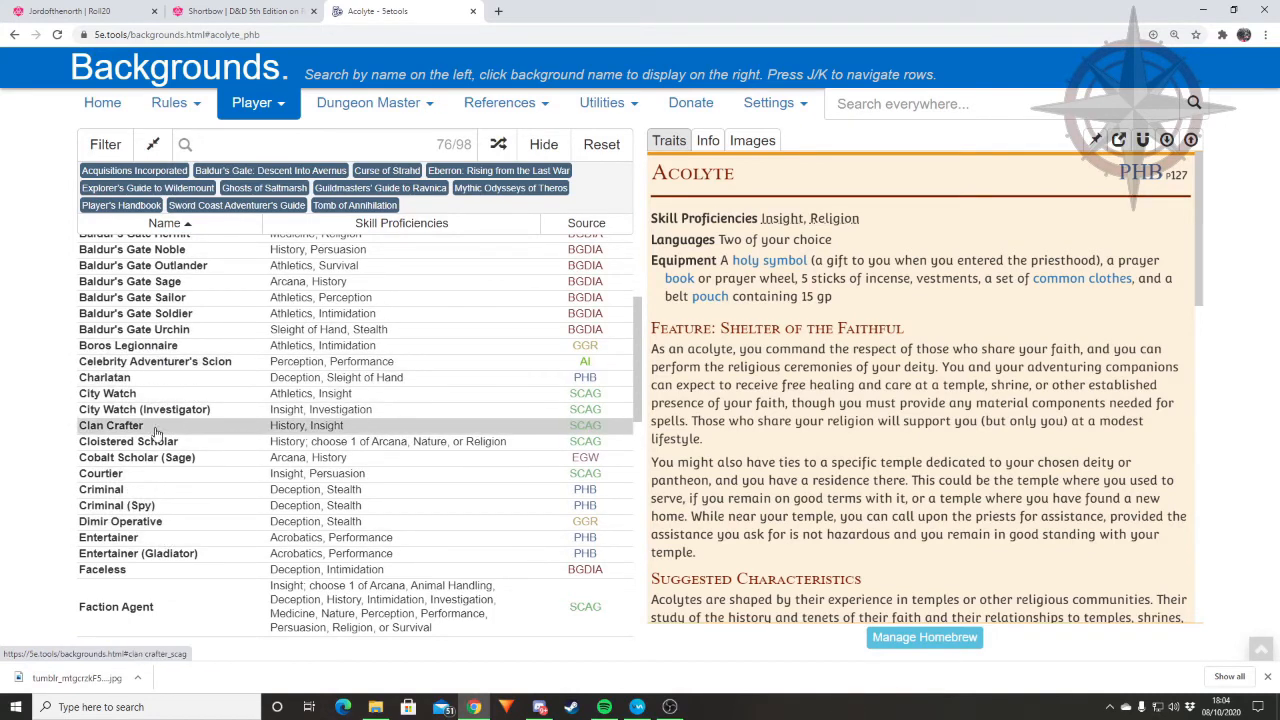
pyautogui.click(160, 394)
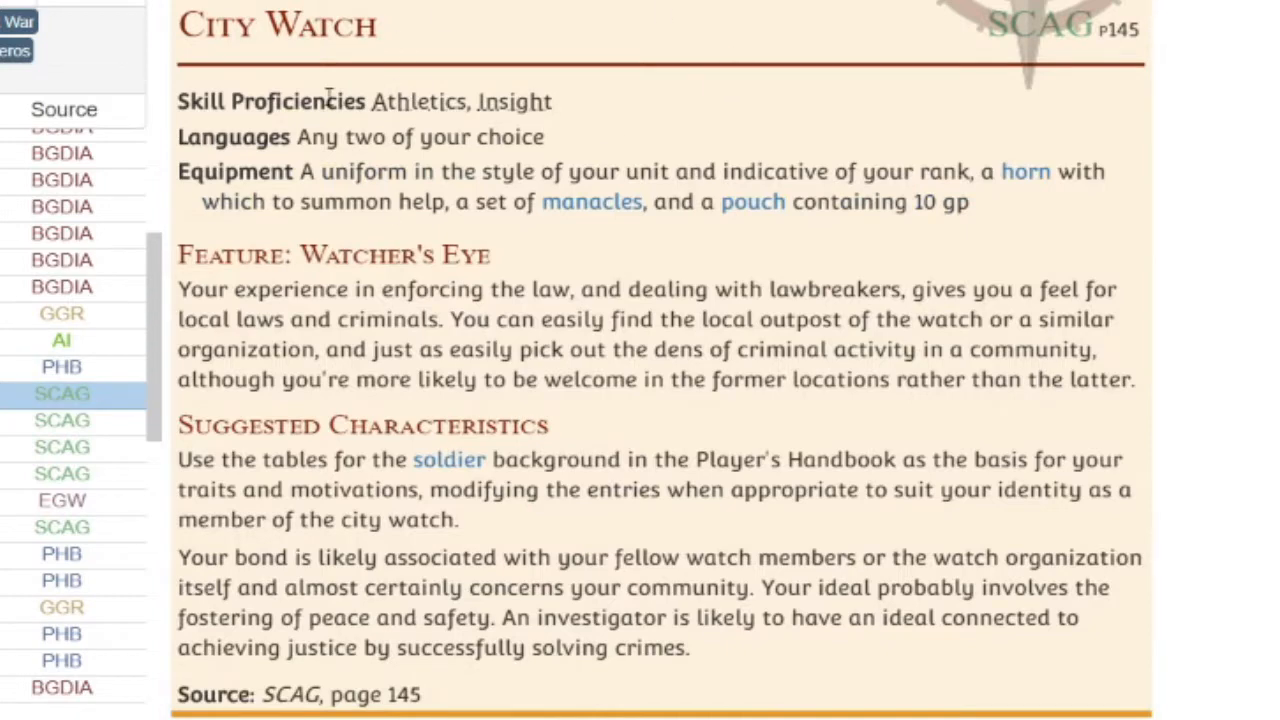
# Step: Read the City Watch entry's languages, equipment and Watcher's Eye feature, highlighting each passage in turn
pyautogui.moveTo(295, 140); pyautogui.dragTo(546, 138)
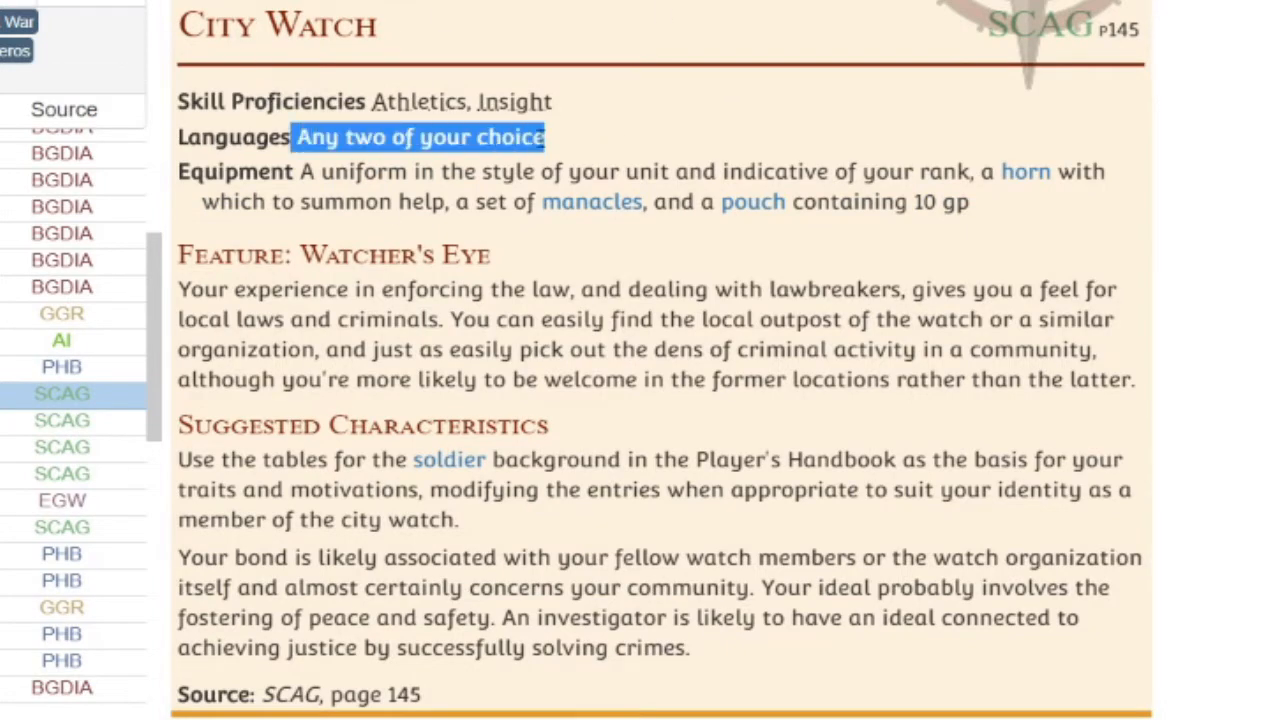
pyautogui.click(330, 143)
pyautogui.moveTo(300, 171); pyautogui.dragTo(1037, 251)
pyautogui.click(1010, 216)
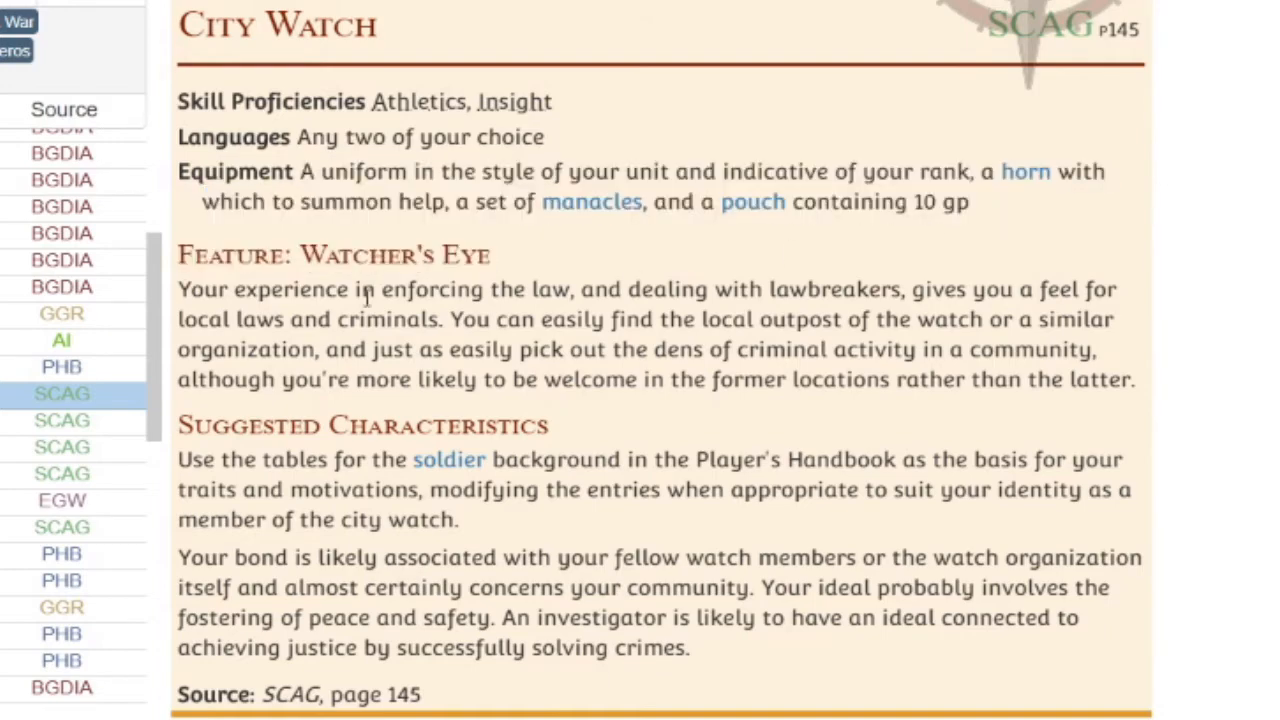
pyautogui.moveTo(386, 288); pyautogui.dragTo(688, 349)
pyautogui.click(420, 450)
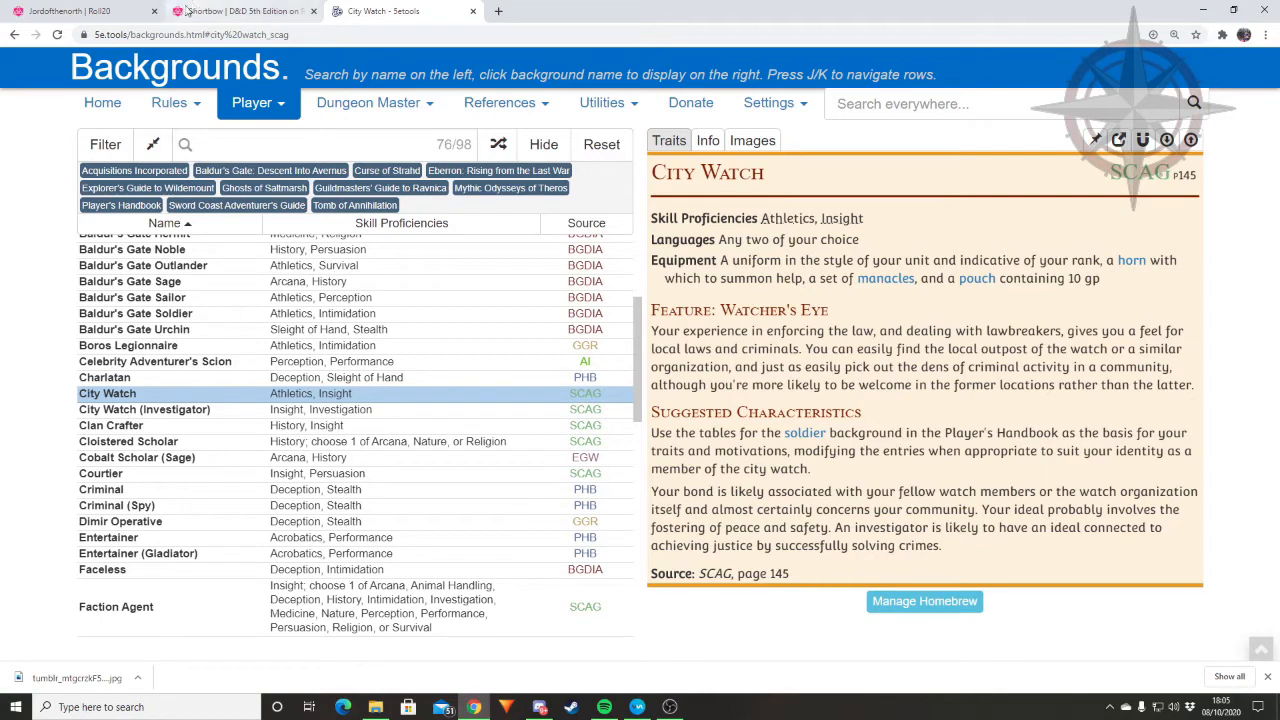
# Step: Return to the Roll20 Charactermancer and name the custom background City Watch
pyautogui.click(240, 11)
pyautogui.click(140, 11)
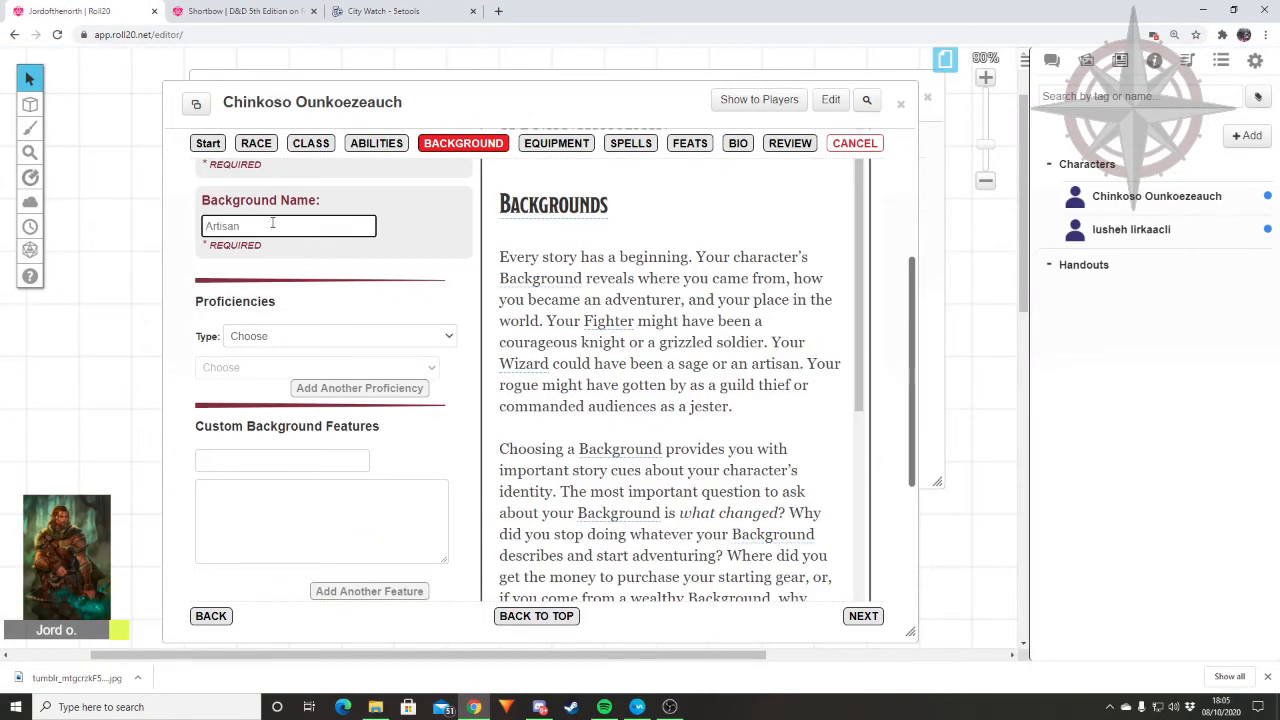
pyautogui.write('City Watch')
# Step: Add two language proficiencies to the custom background: Celestial (SRD) and Gnomish (SRD)
pyautogui.click(296, 340)
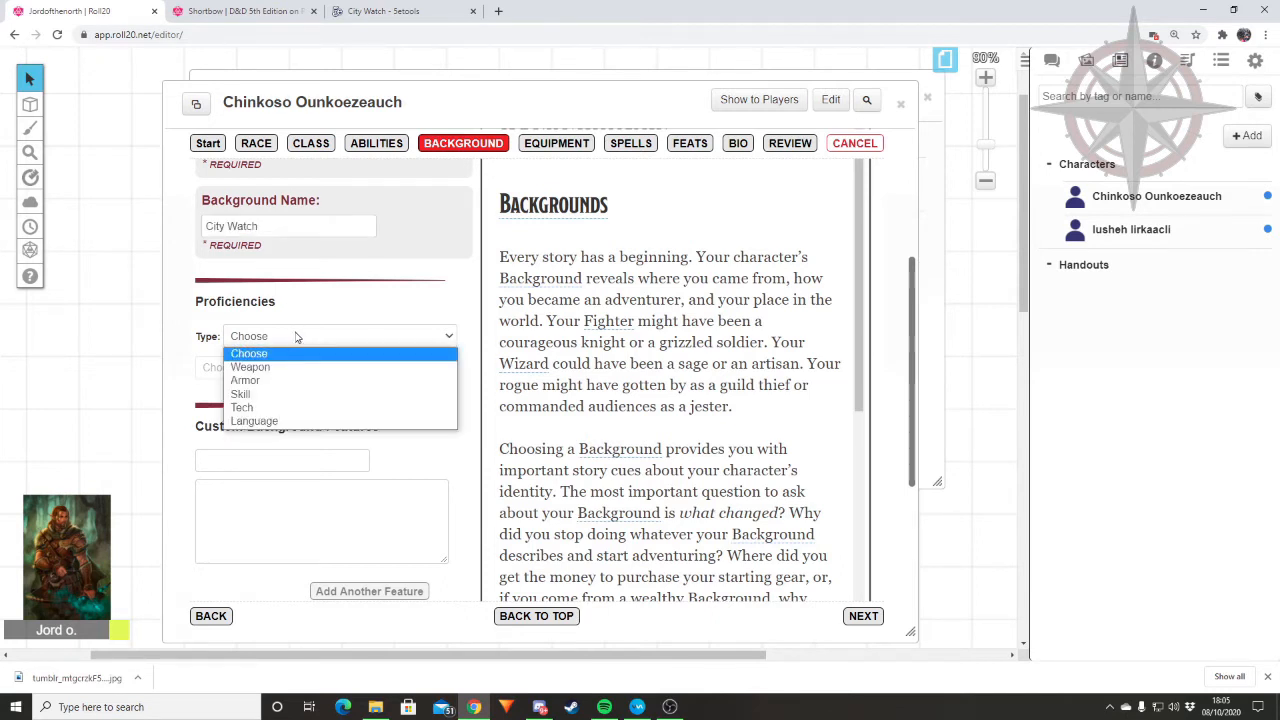
pyautogui.click(268, 420)
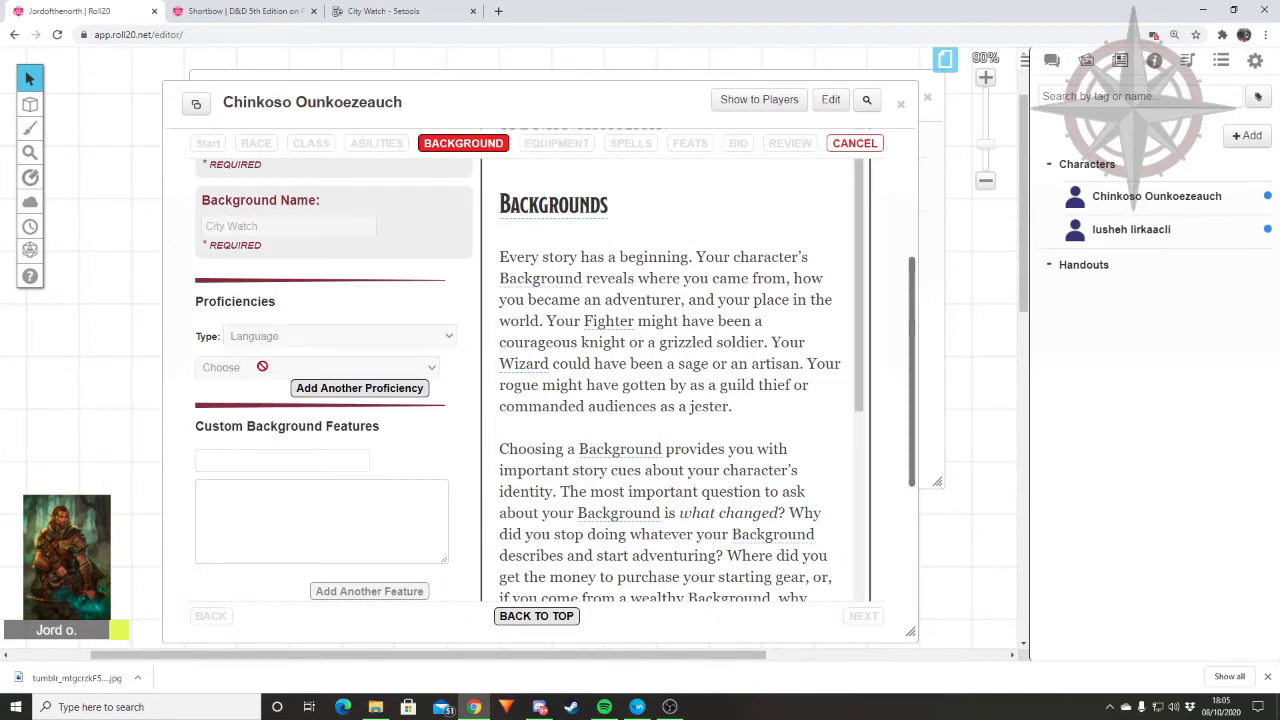
pyautogui.click(234, 367)
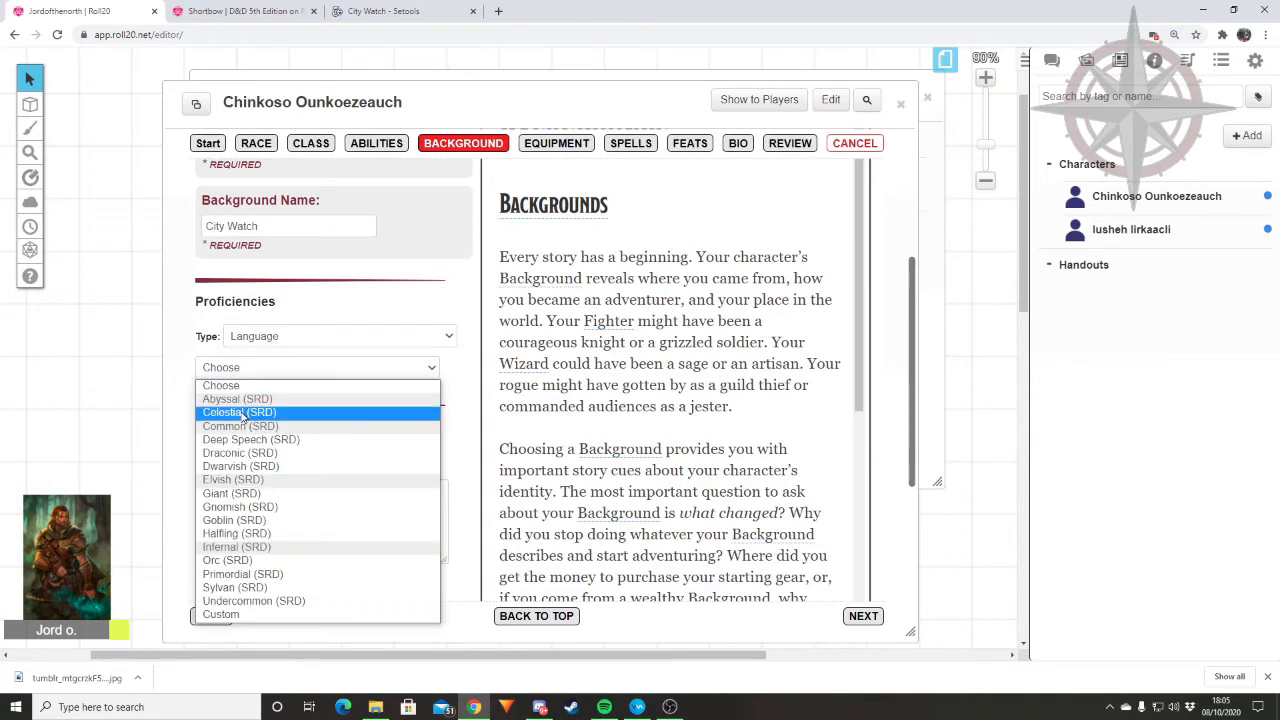
pyautogui.click(240, 412)
pyautogui.click(335, 388)
pyautogui.click(288, 400)
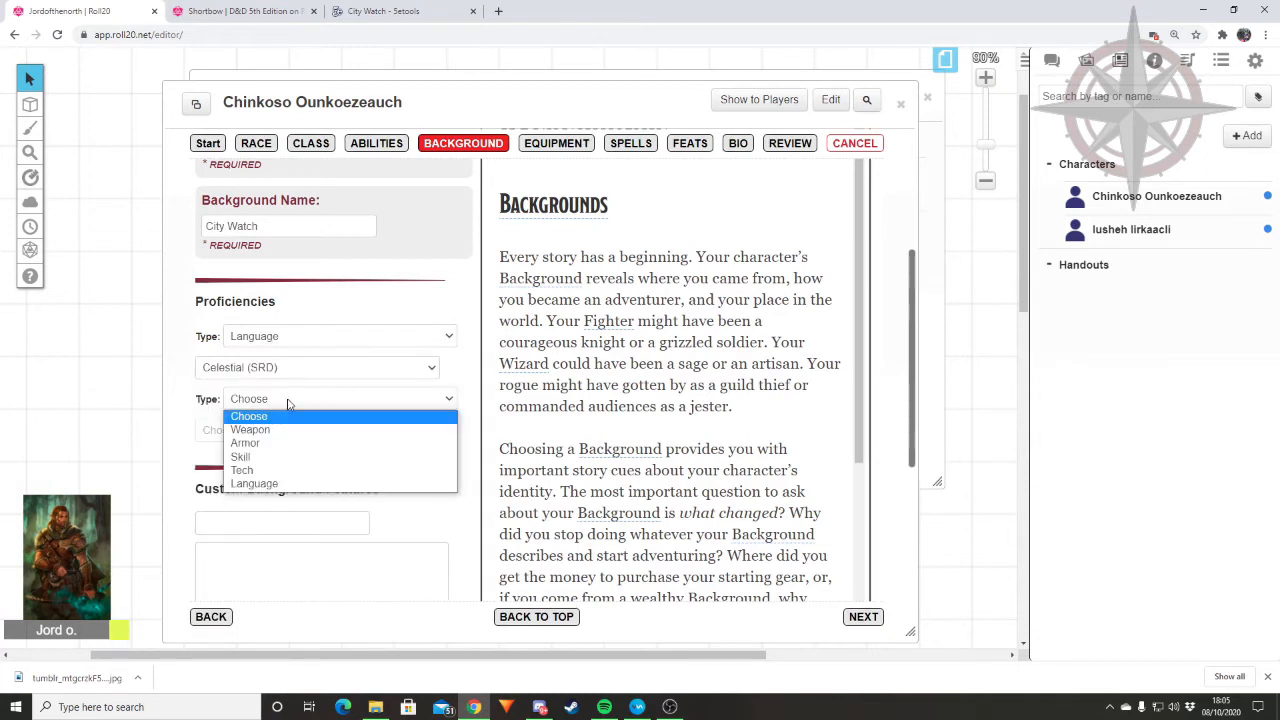
pyautogui.click(254, 483)
pyautogui.click(215, 430)
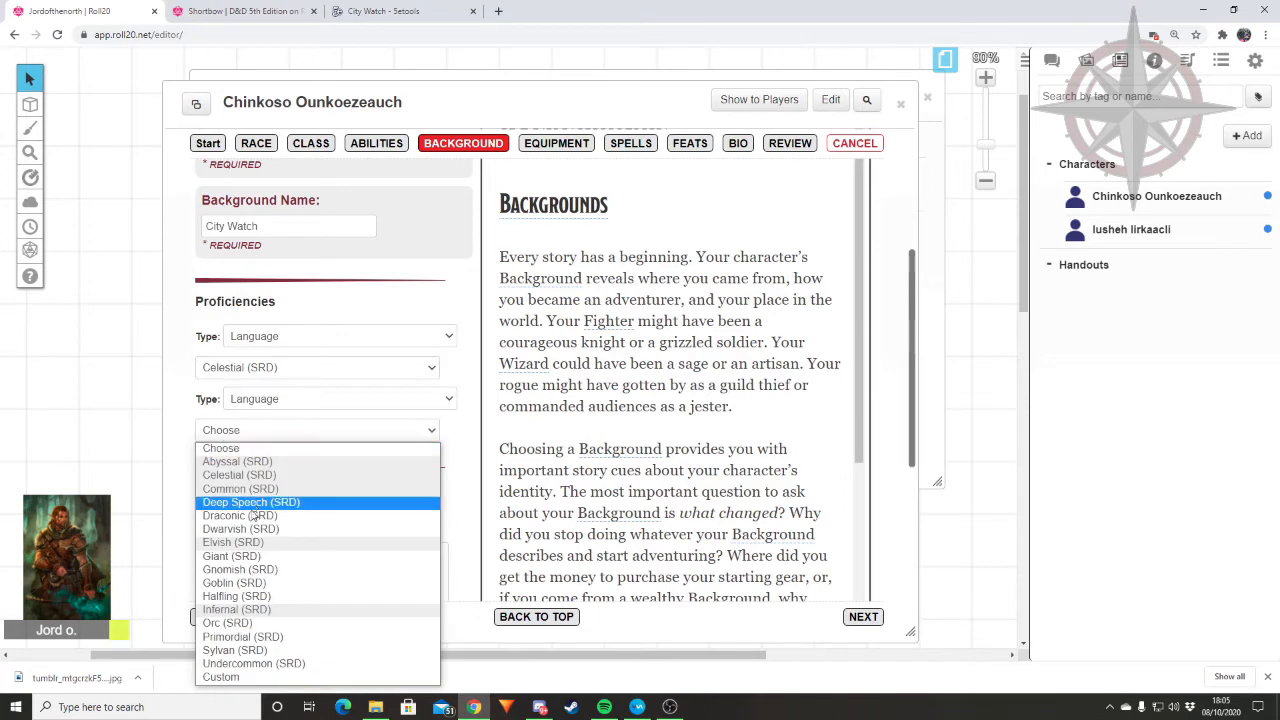
pyautogui.click(241, 570)
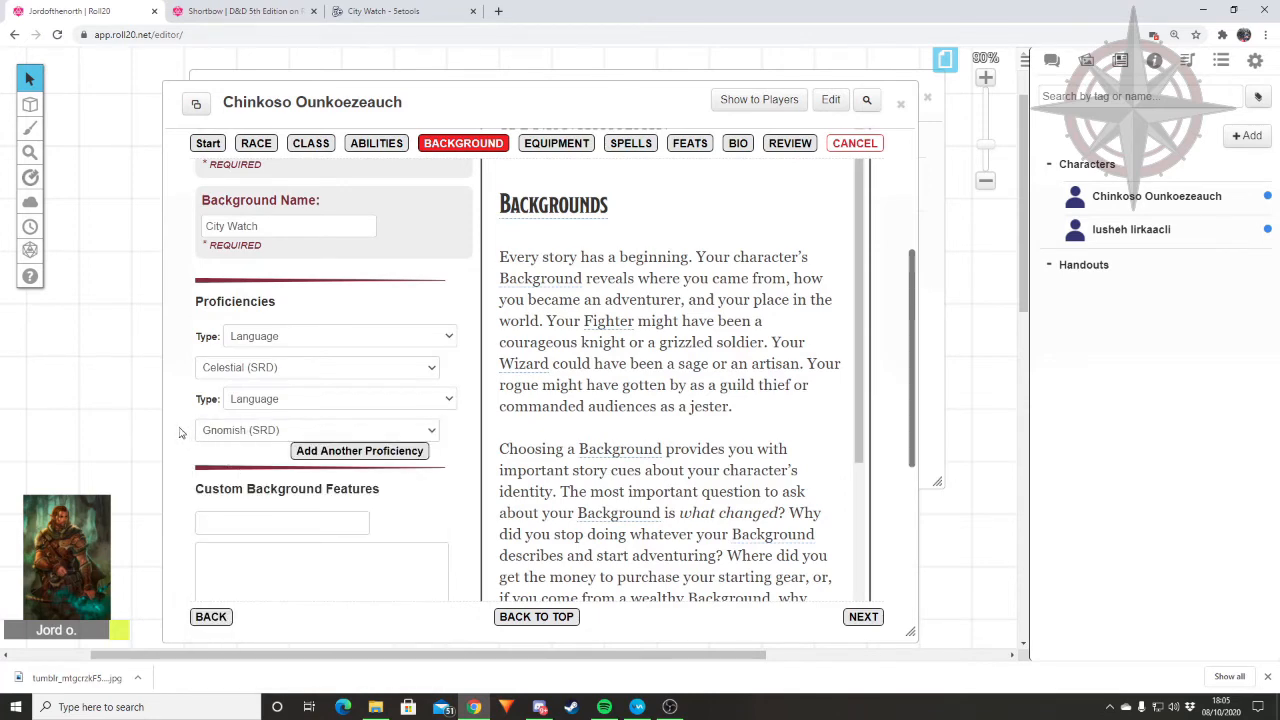
# Step: Copy the feature title Watcher's Eye from the 5etools City Watch entry into the custom background feature's name
pyautogui.scroll(-1, 280, 282)
pyautogui.scroll(-2, 249, 356)
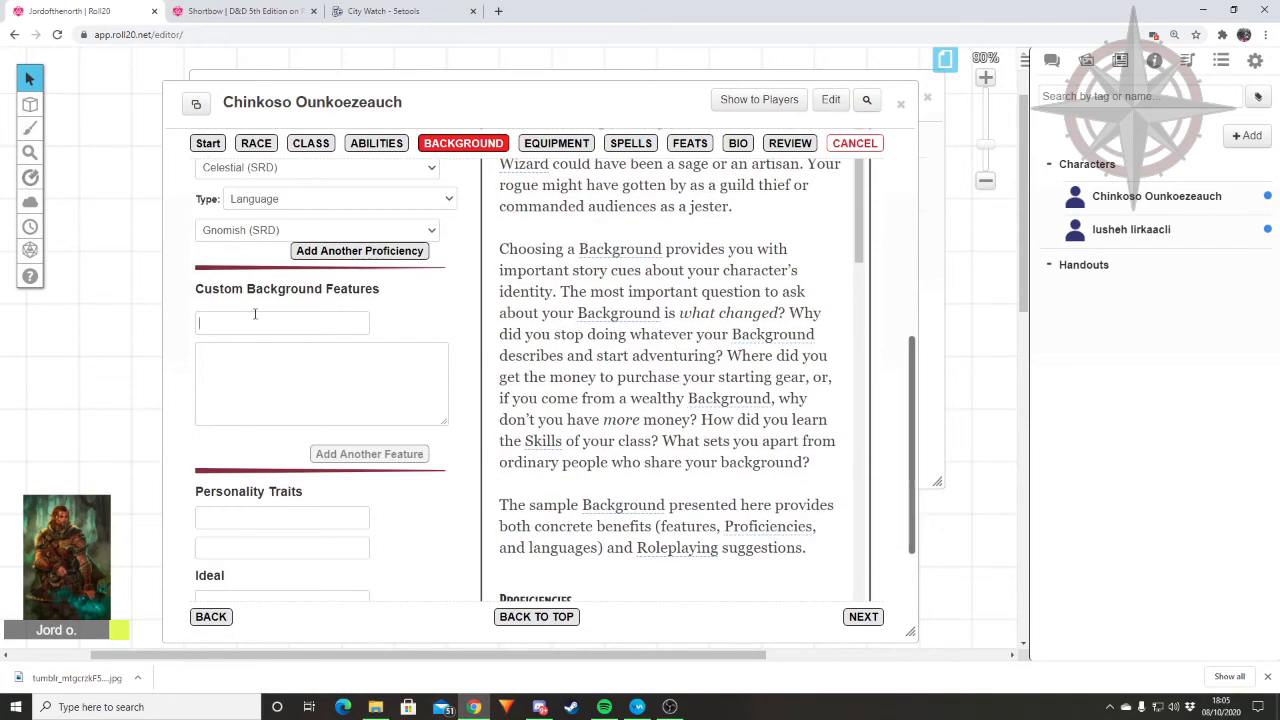
pyautogui.click(405, 12)
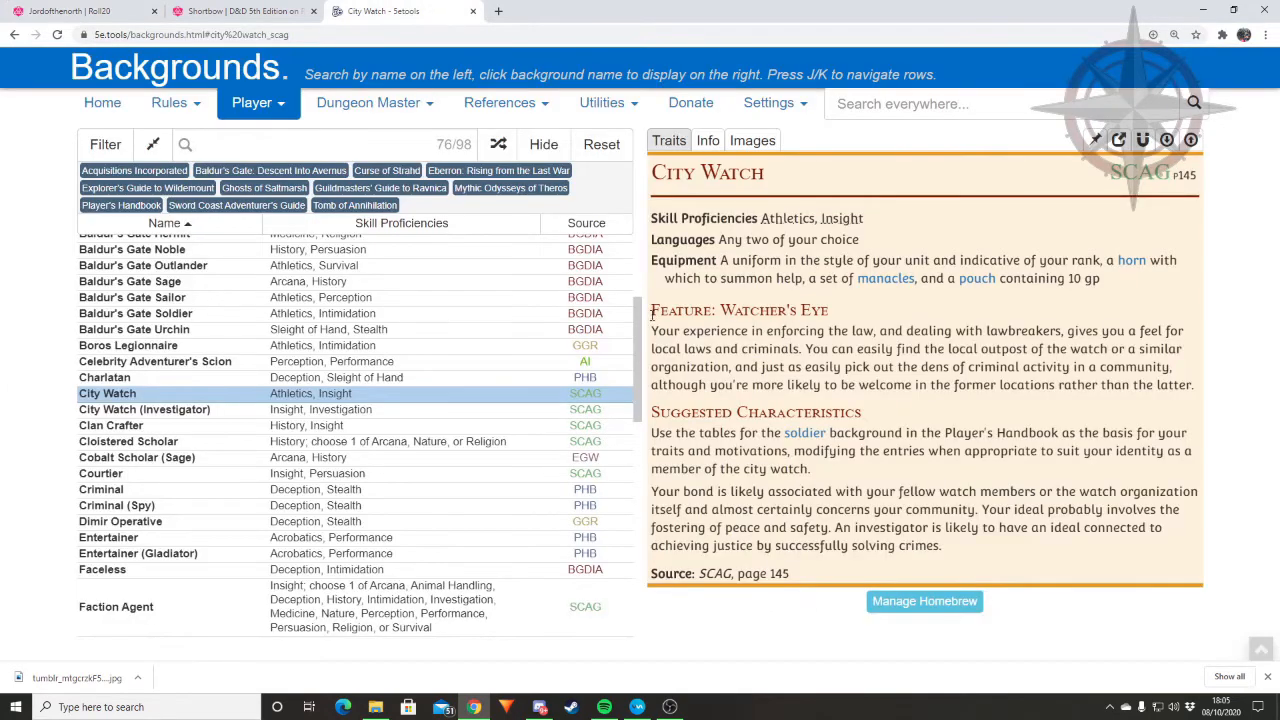
pyautogui.moveTo(653, 310); pyautogui.dragTo(720, 312)
pyautogui.hotkey('ctrl', 'c')
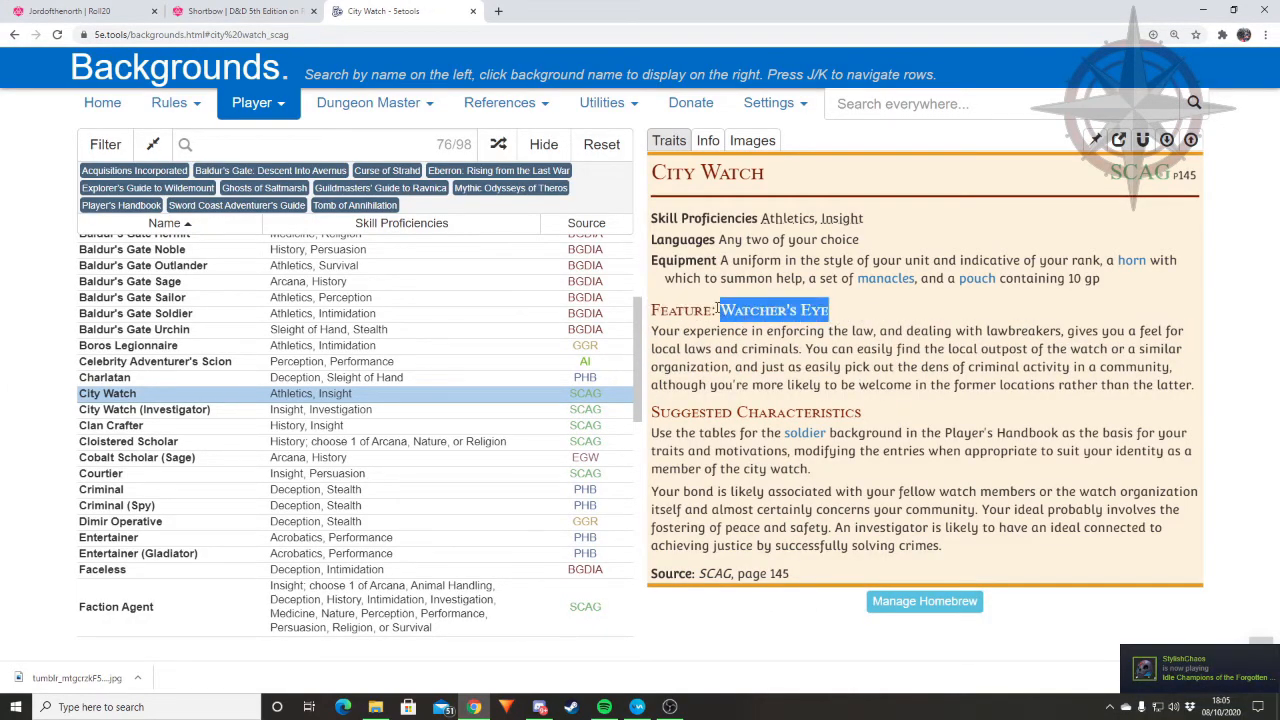
pyautogui.click(70, 11)
pyautogui.hotkey('ctrl', 'v')
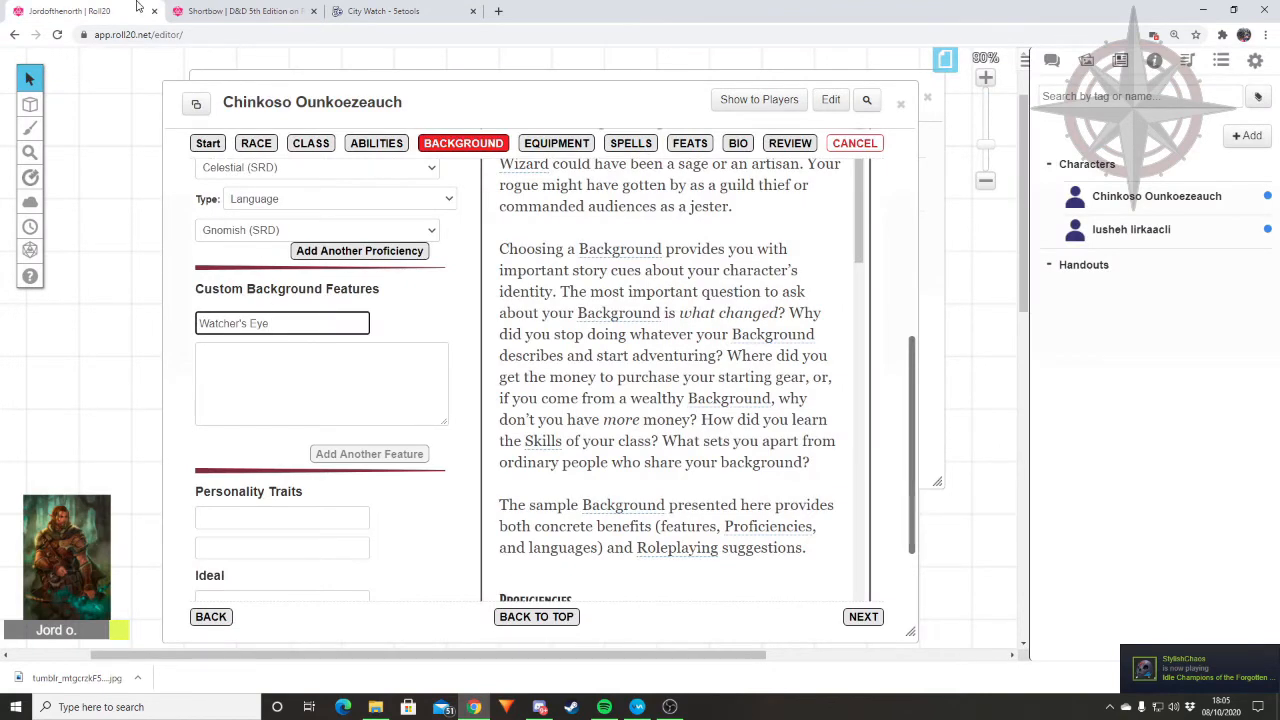
# Step: Copy the full Watcher's Eye description from 5etools into the custom background feature's description in Roll20
pyautogui.click(380, 11)
pyautogui.moveTo(657, 330); pyautogui.dragTo(1064, 385)
pyautogui.moveTo(654, 330); pyautogui.dragTo(1200, 385)
pyautogui.hotkey('ctrl', 'c')
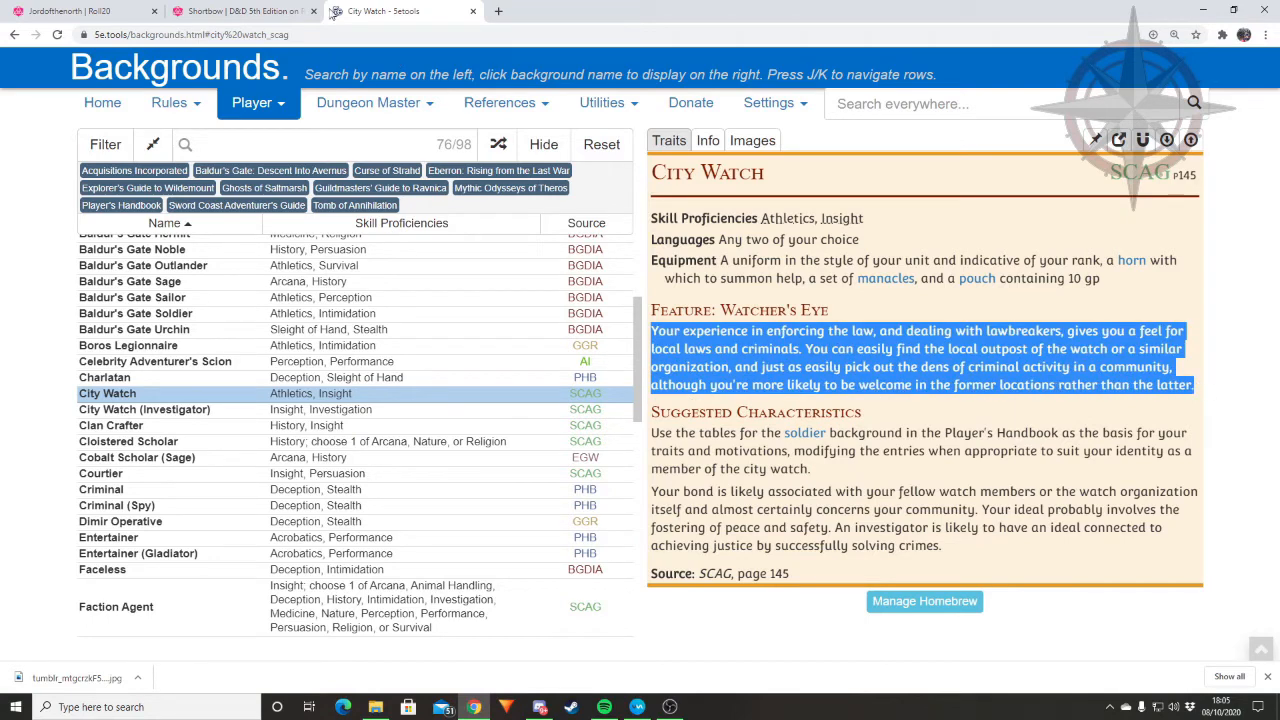
pyautogui.click(110, 11)
pyautogui.click(272, 372)
pyautogui.hotkey('ctrl', 'v')
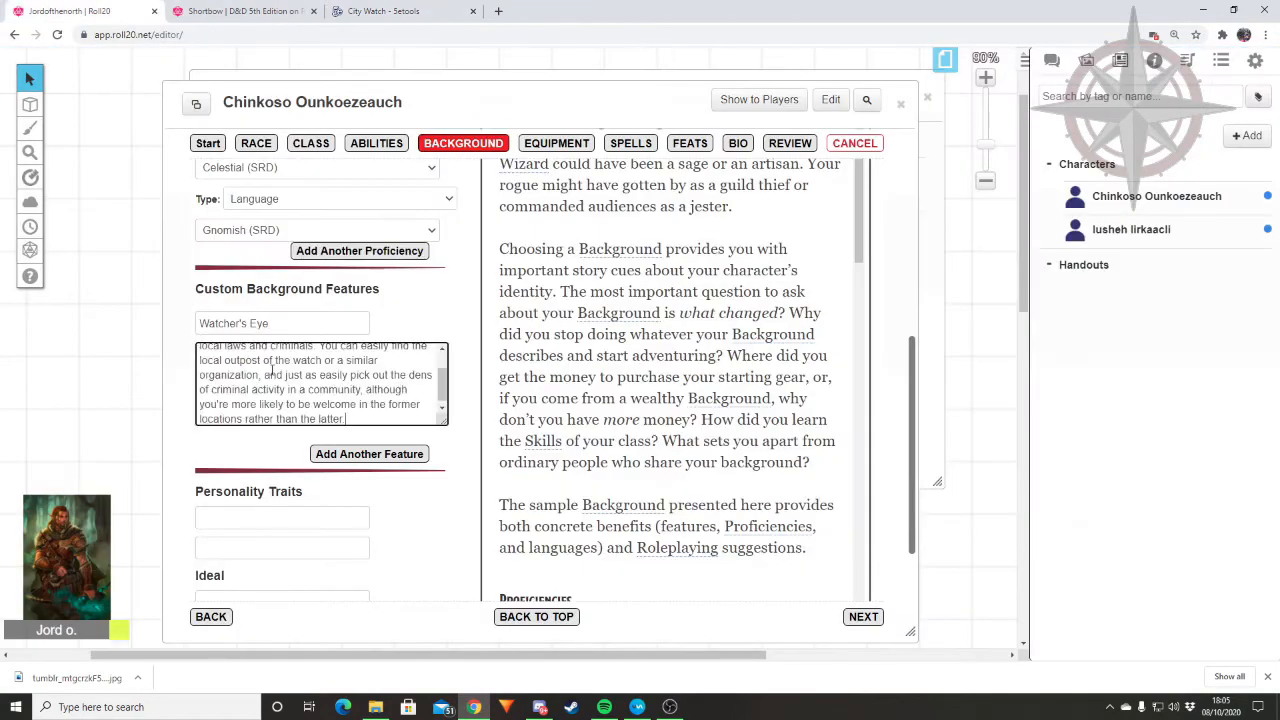
pyautogui.click(177, 359)
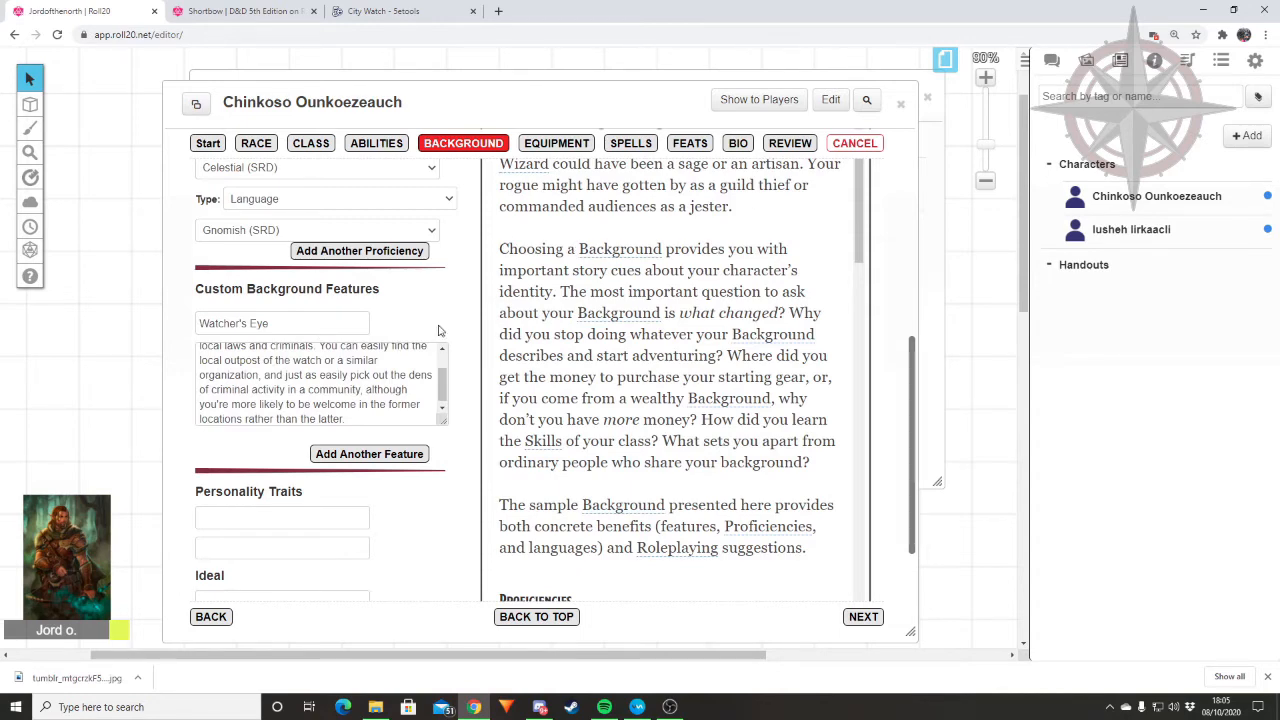
pyautogui.click(476, 350)
# Step: Check the City Watch suggested characteristics on 5etools against the personality trait, ideal, bond and flaw fields in Roll20
pyautogui.scroll(-1, 443, 388)
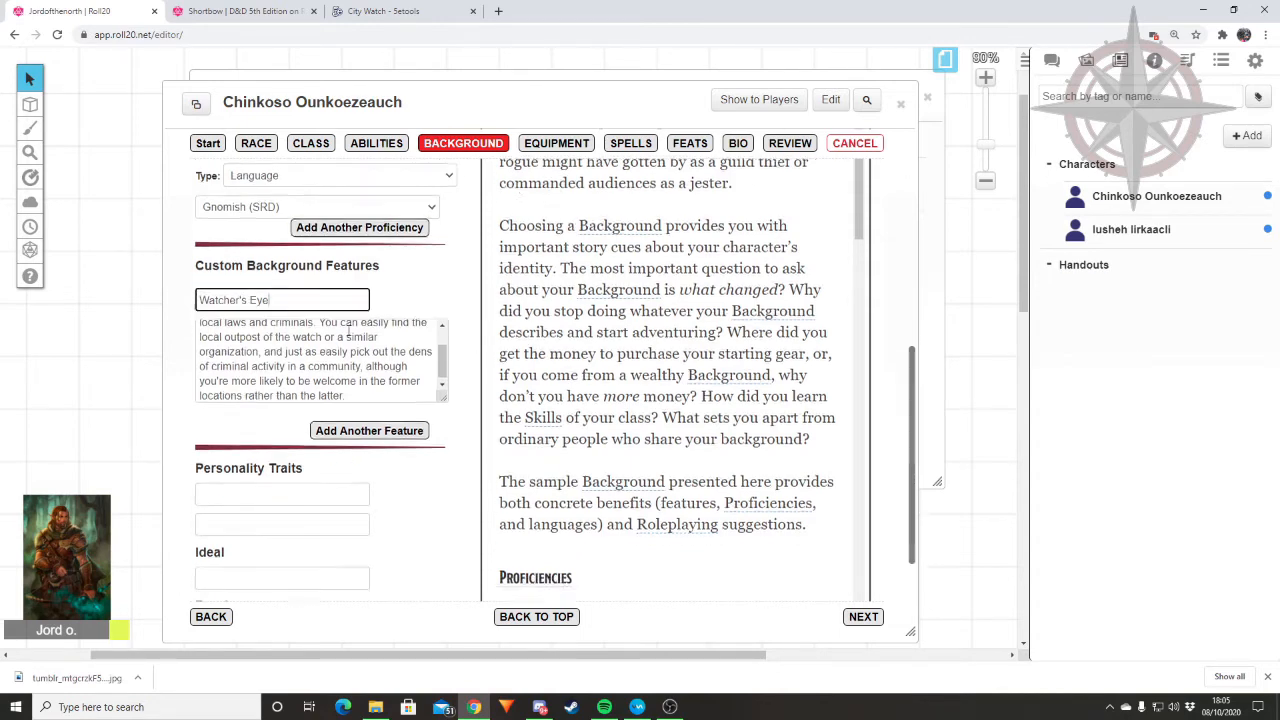
pyautogui.click(390, 11)
pyautogui.click(755, 468)
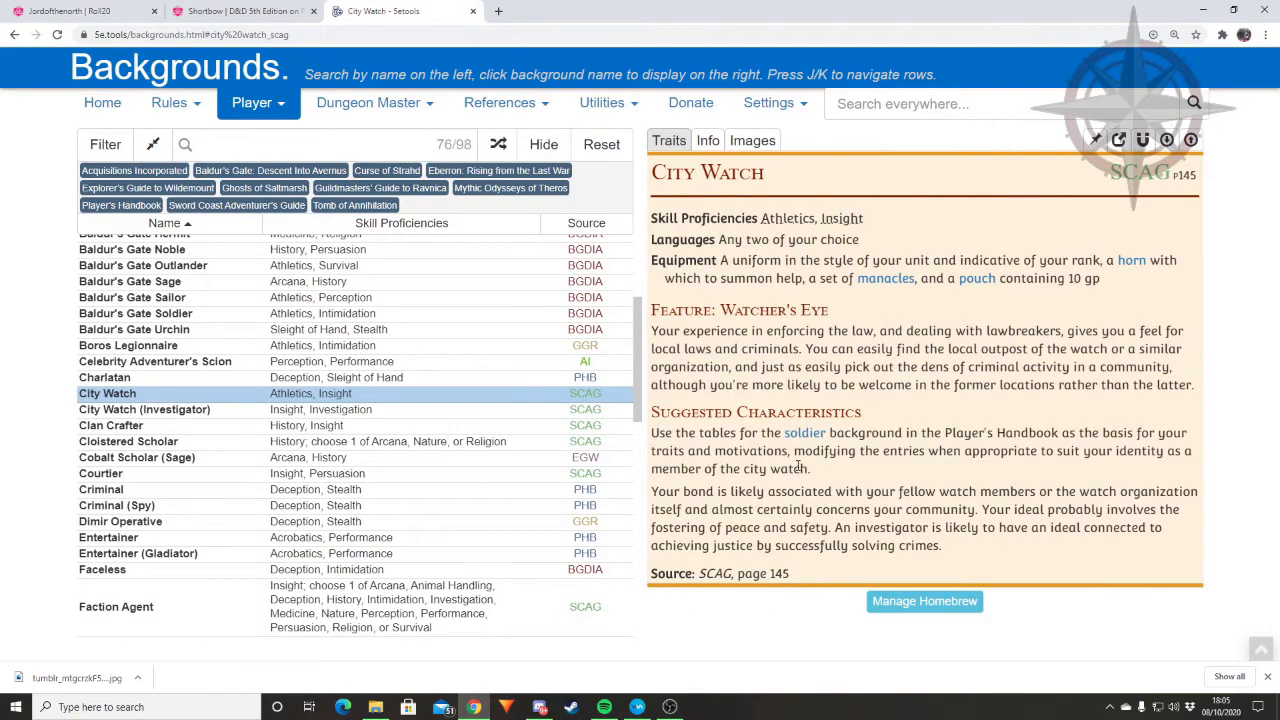
pyautogui.click(85, 11)
pyautogui.scroll(-2, 310, 425)
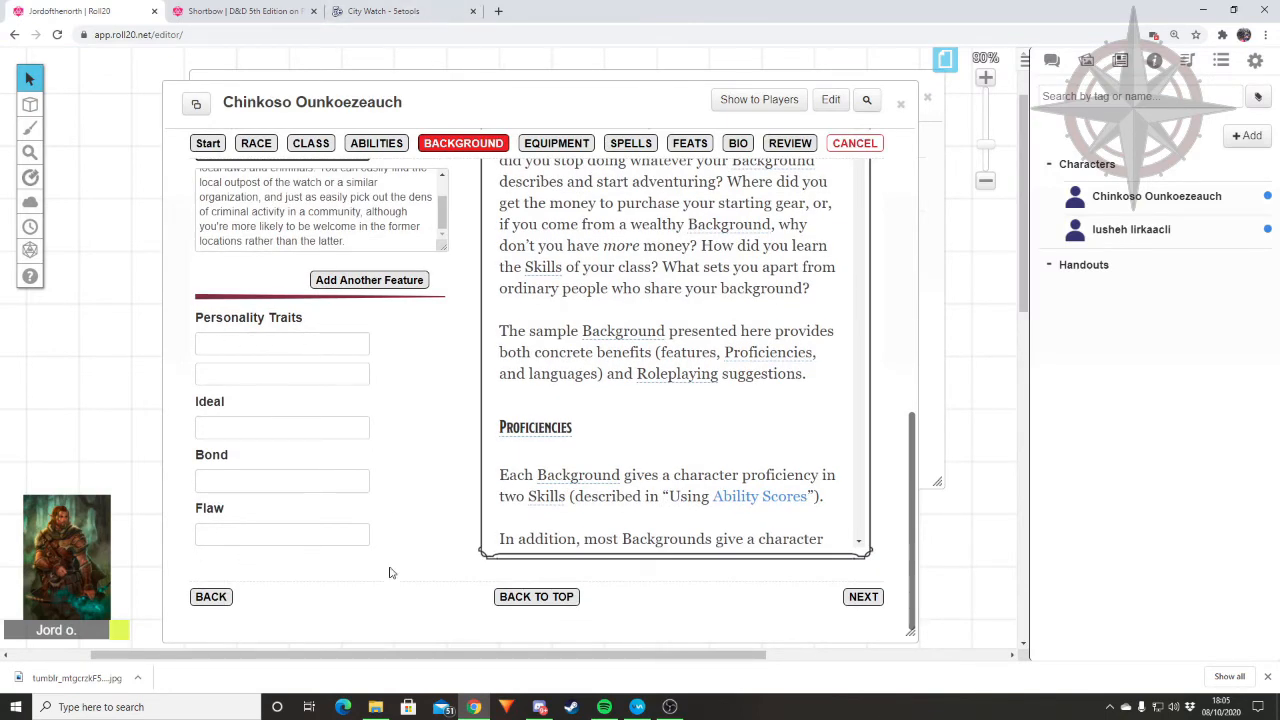
# Step: Advance from the background stage to the equipment stage and open the choice of equipment method
pyautogui.click(536, 596)
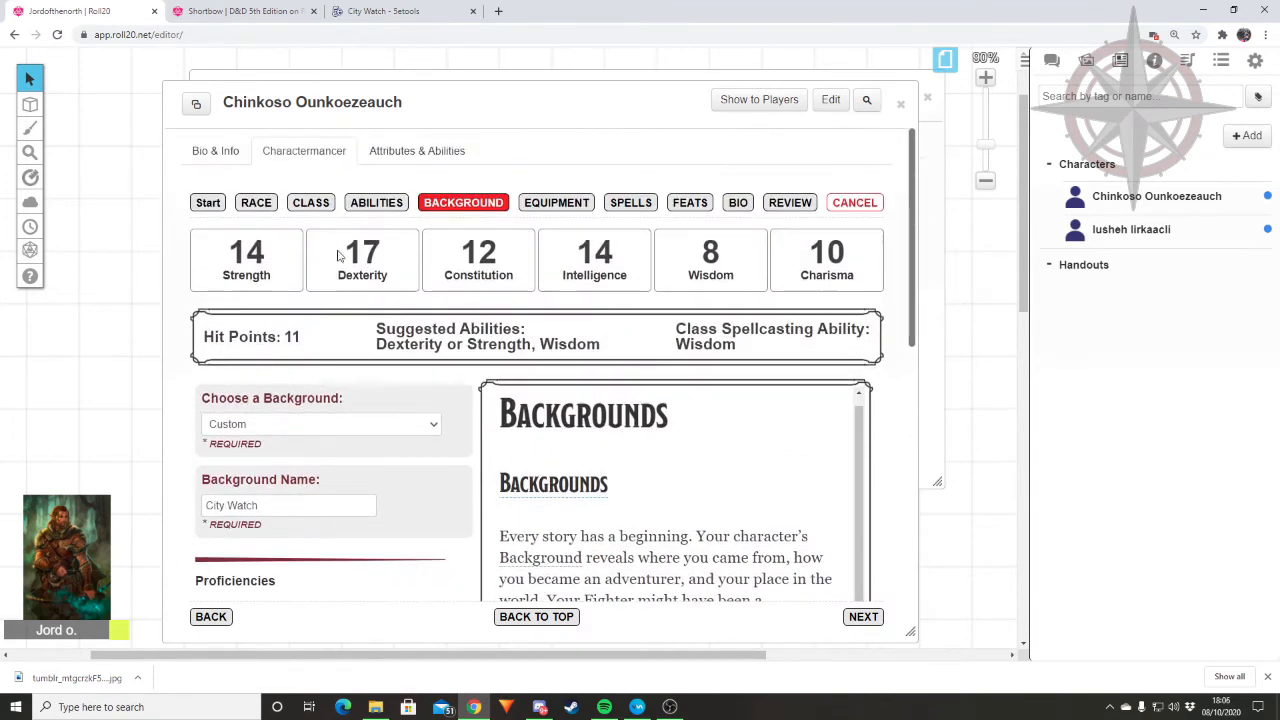
pyautogui.click(862, 616)
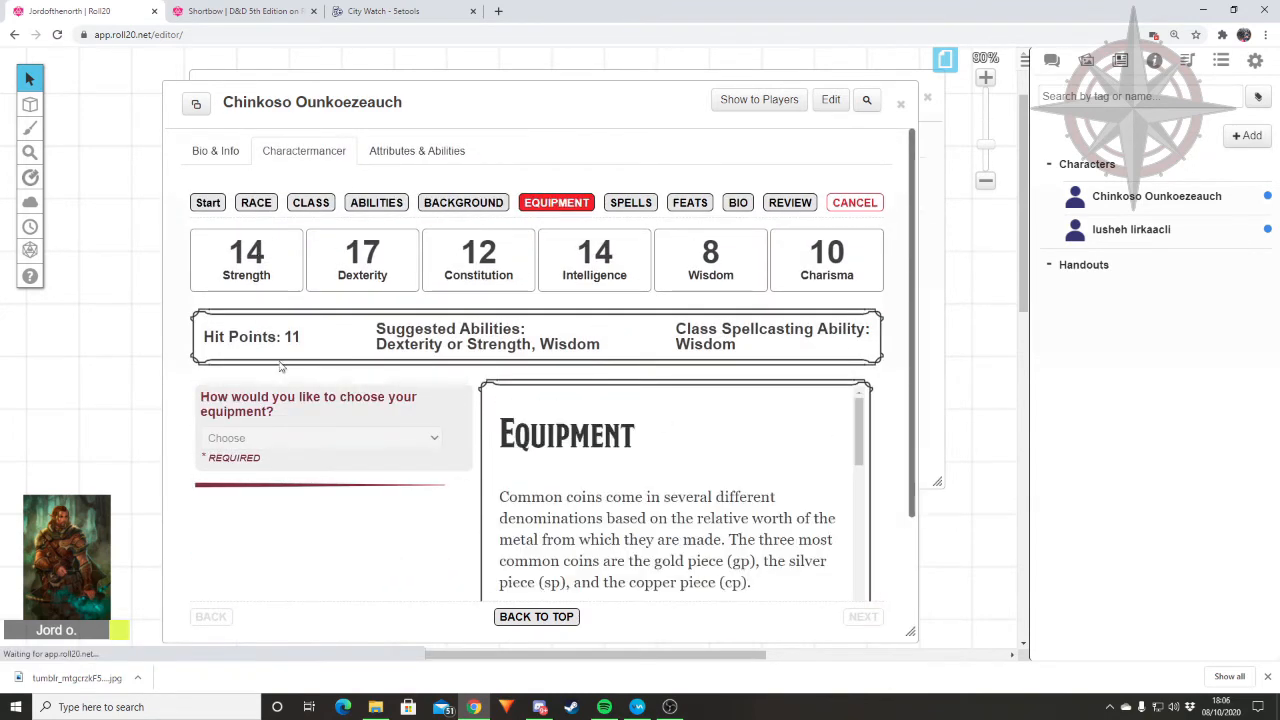
pyautogui.scroll(-1, 314, 397)
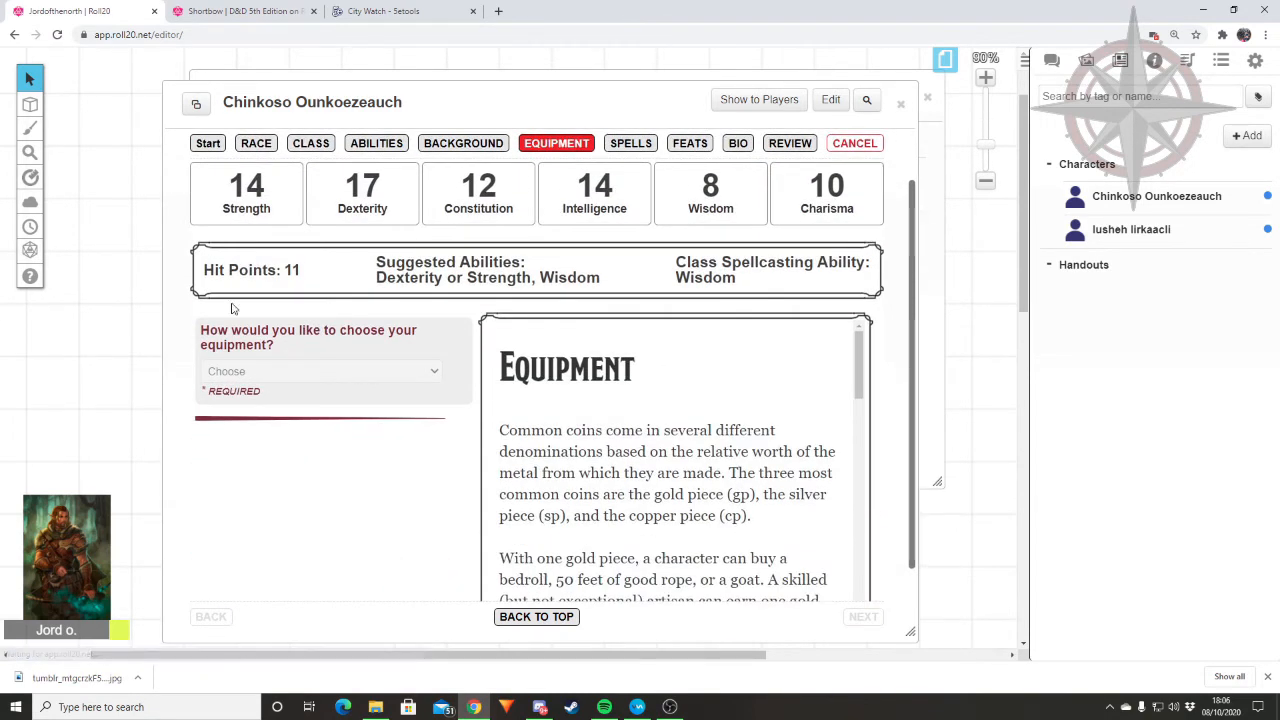
pyautogui.click(281, 375)
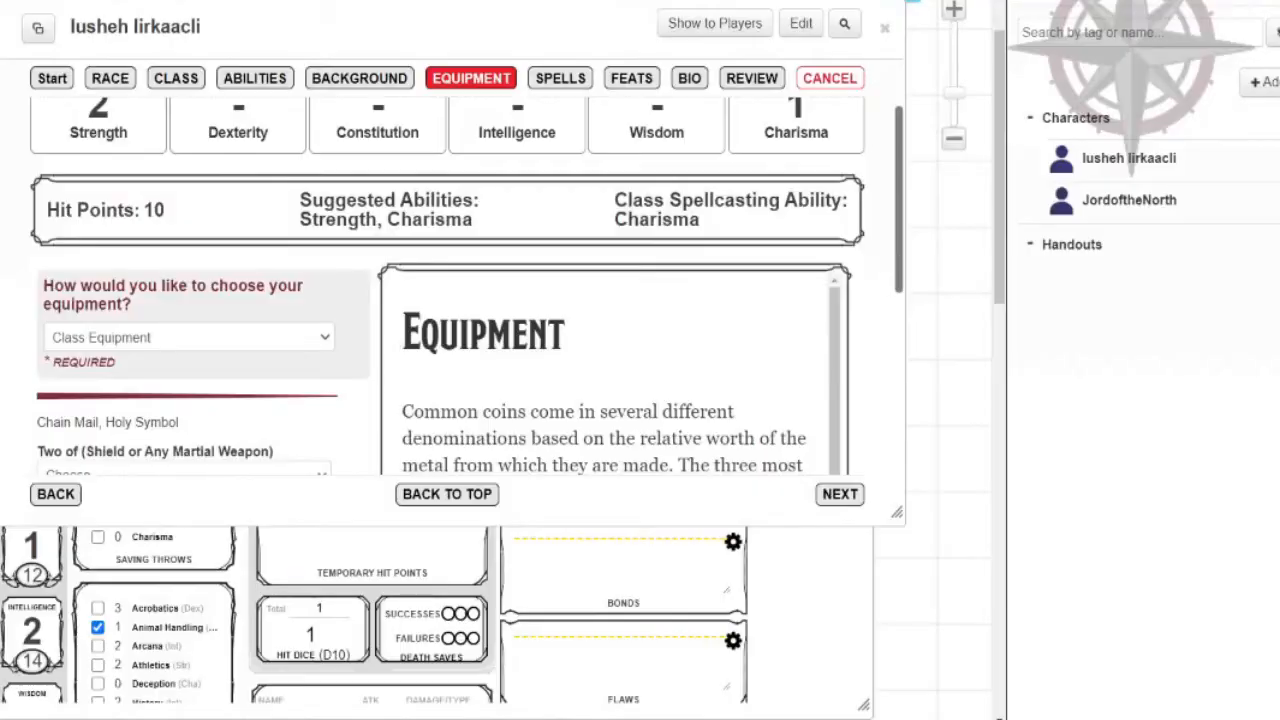
# Step: In the other character's Charactermancer, look over the background stage and return to the equipment stage
pyautogui.scroll(3, 263, 363)
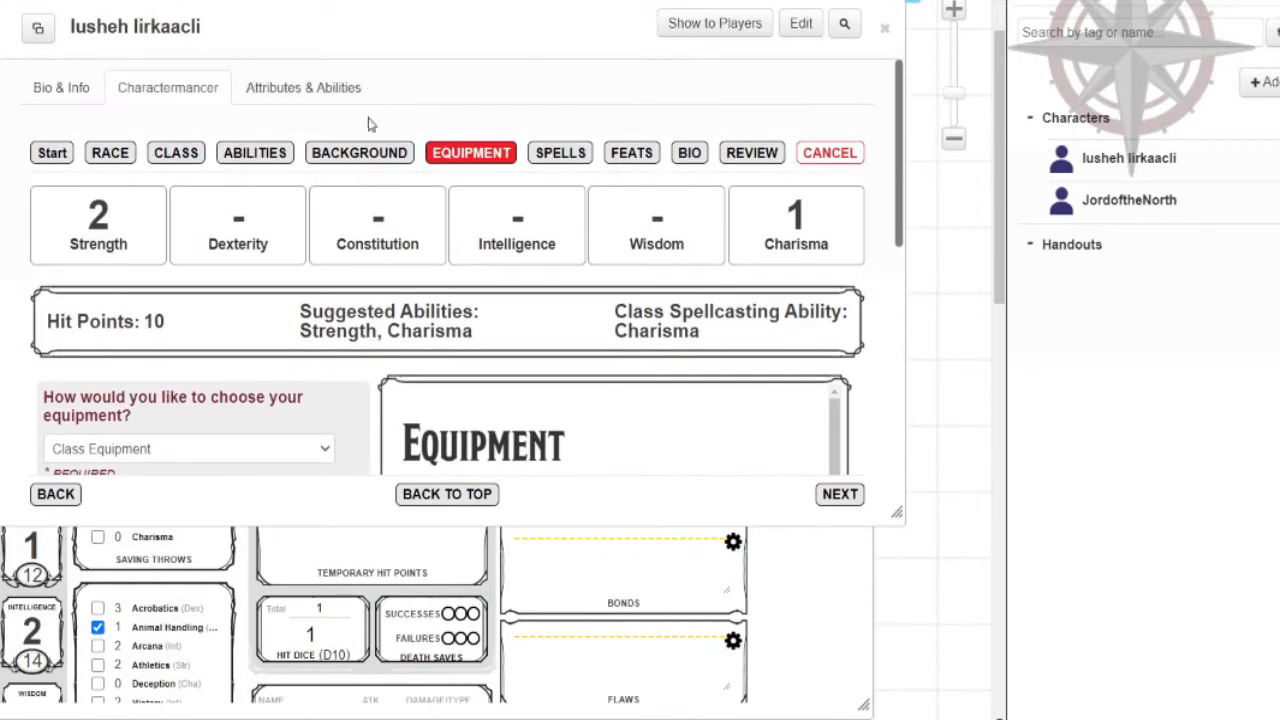
pyautogui.click(357, 158)
pyautogui.scroll(-3, 220, 163)
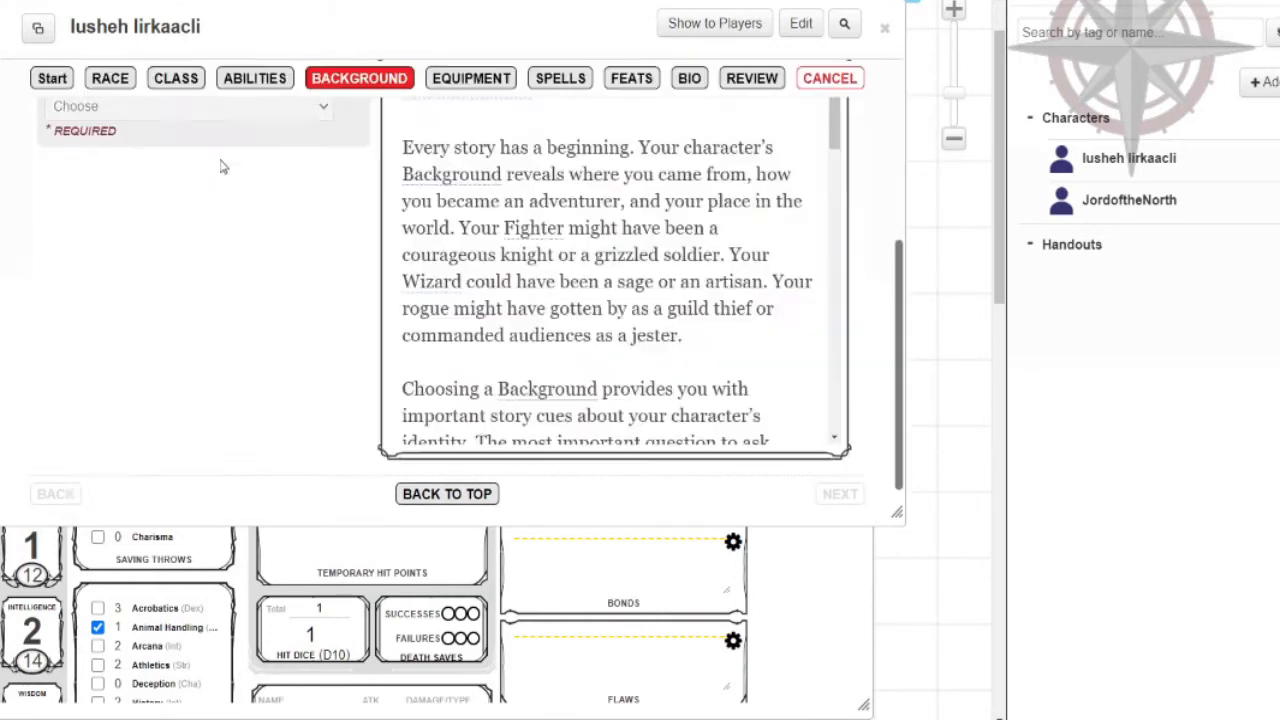
pyautogui.click(462, 88)
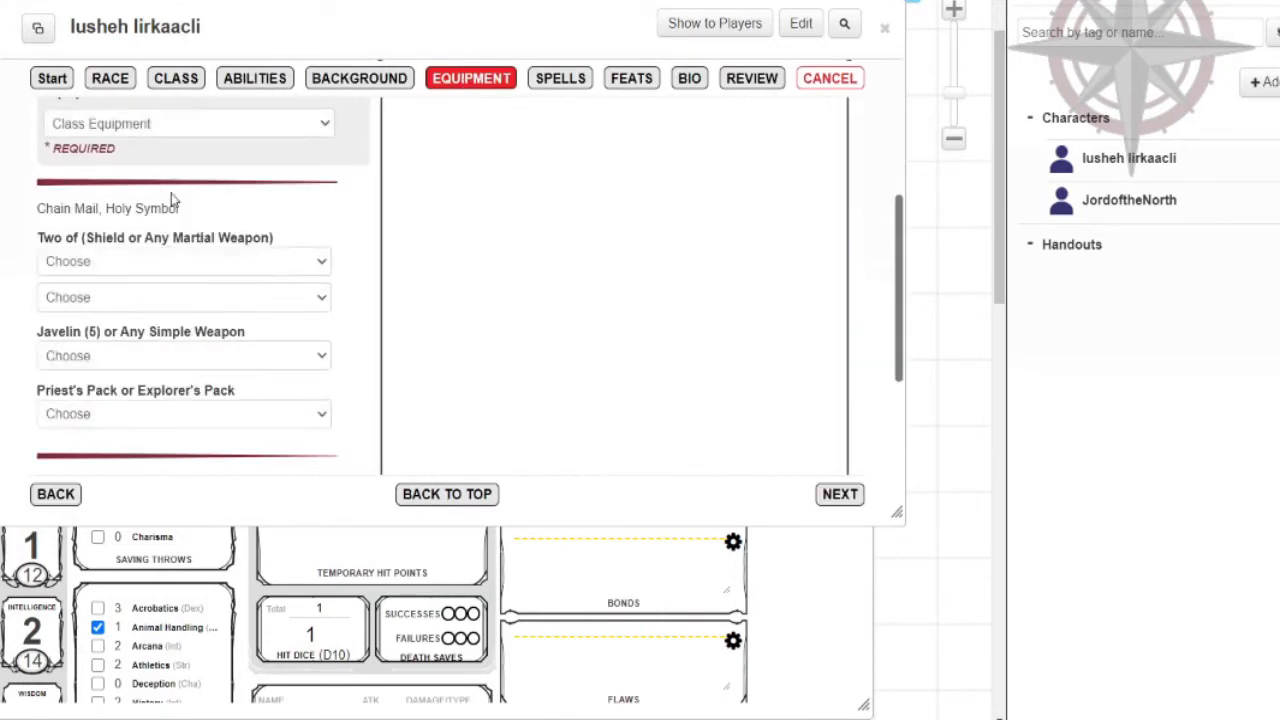
# Step: Choose Class Equipment as the way to pick the character's equipment
pyautogui.scroll(3, 171, 237)
pyautogui.click(158, 290)
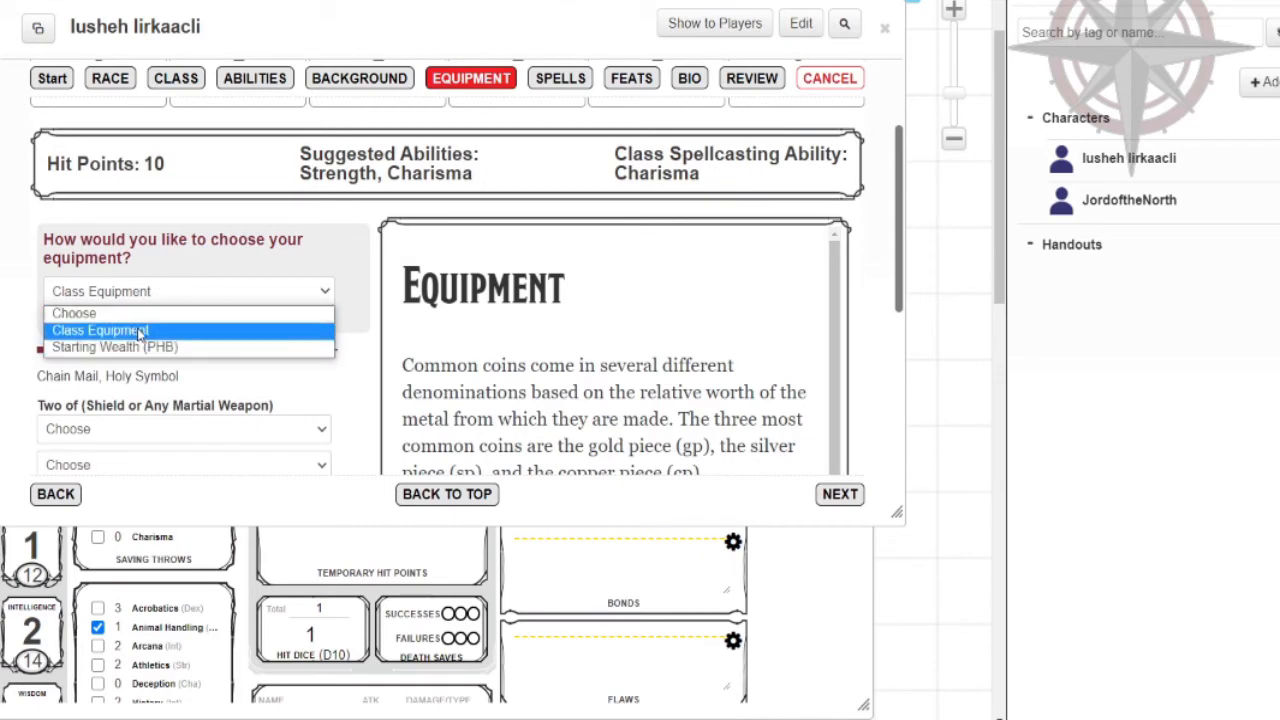
pyautogui.click(140, 330)
pyautogui.click(175, 257)
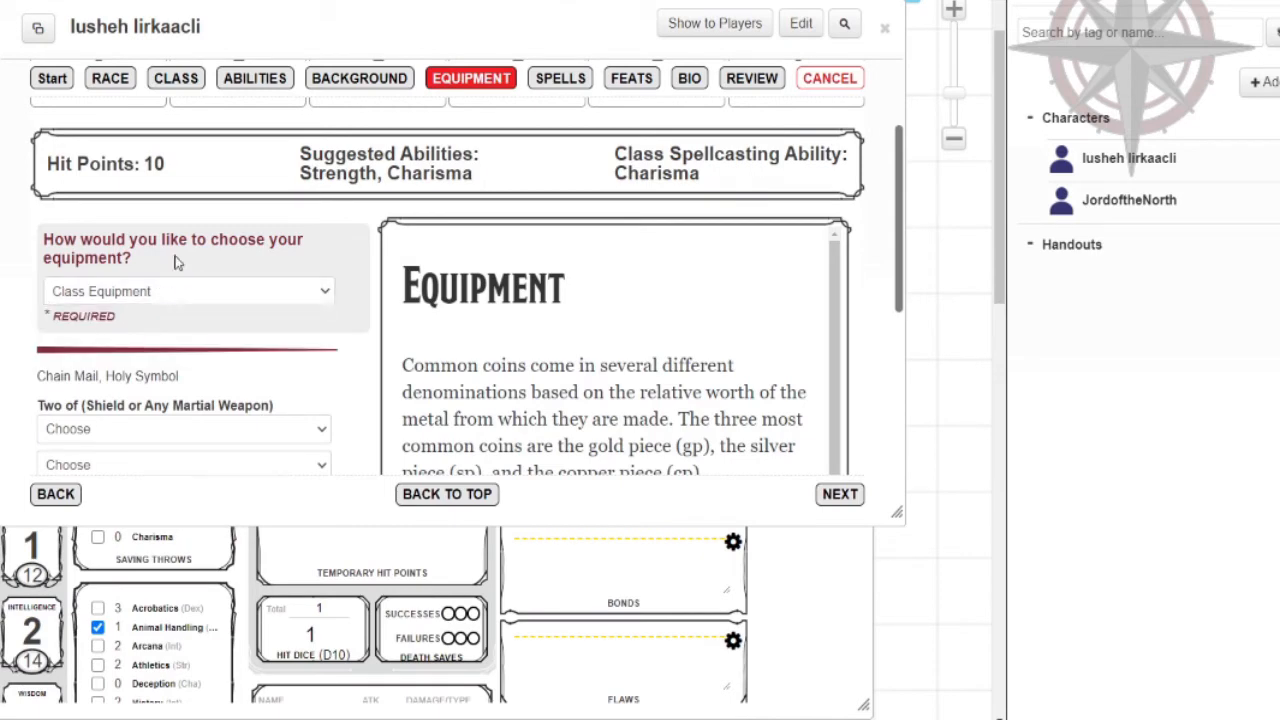
# Step: Pick Battleaxe (SRD) and Whip (SRD) for the two shield or martial weapon choices
pyautogui.scroll(-3, 113, 297)
pyautogui.click(108, 266)
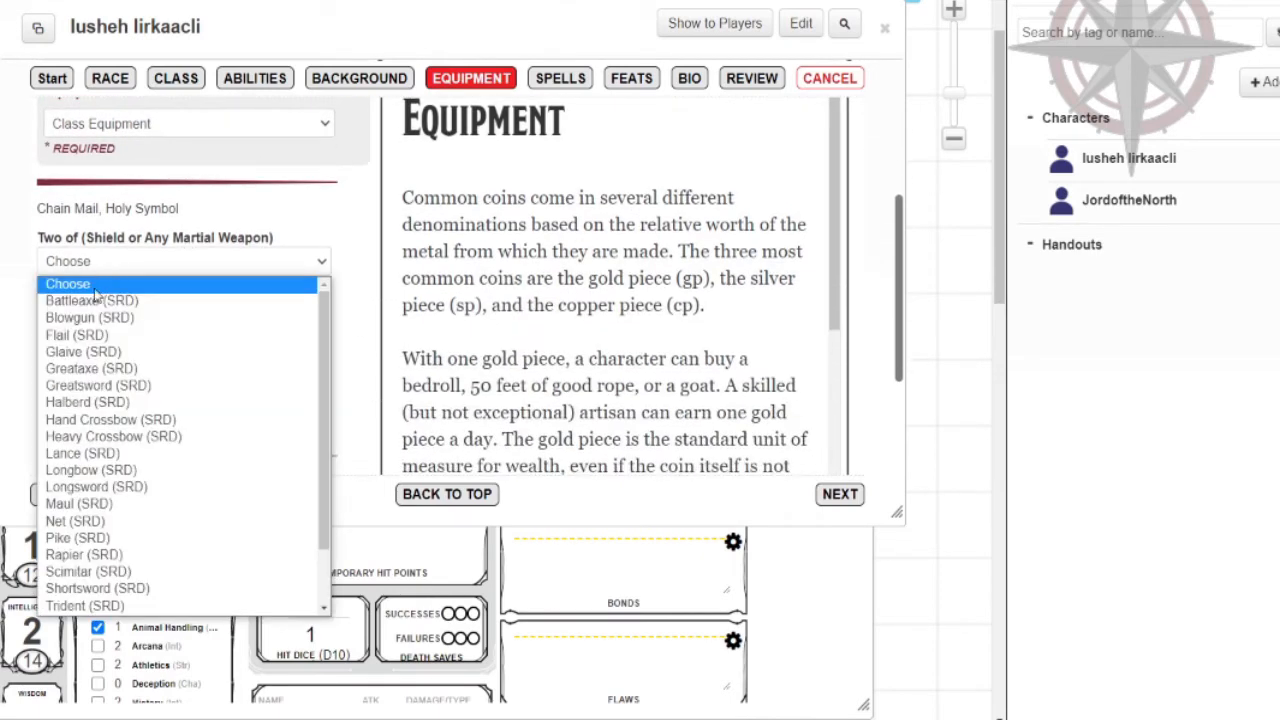
pyautogui.scroll(-1, 128, 604)
pyautogui.scroll(1, 132, 292)
pyautogui.click(128, 298)
pyautogui.scroll(-3, 205, 183)
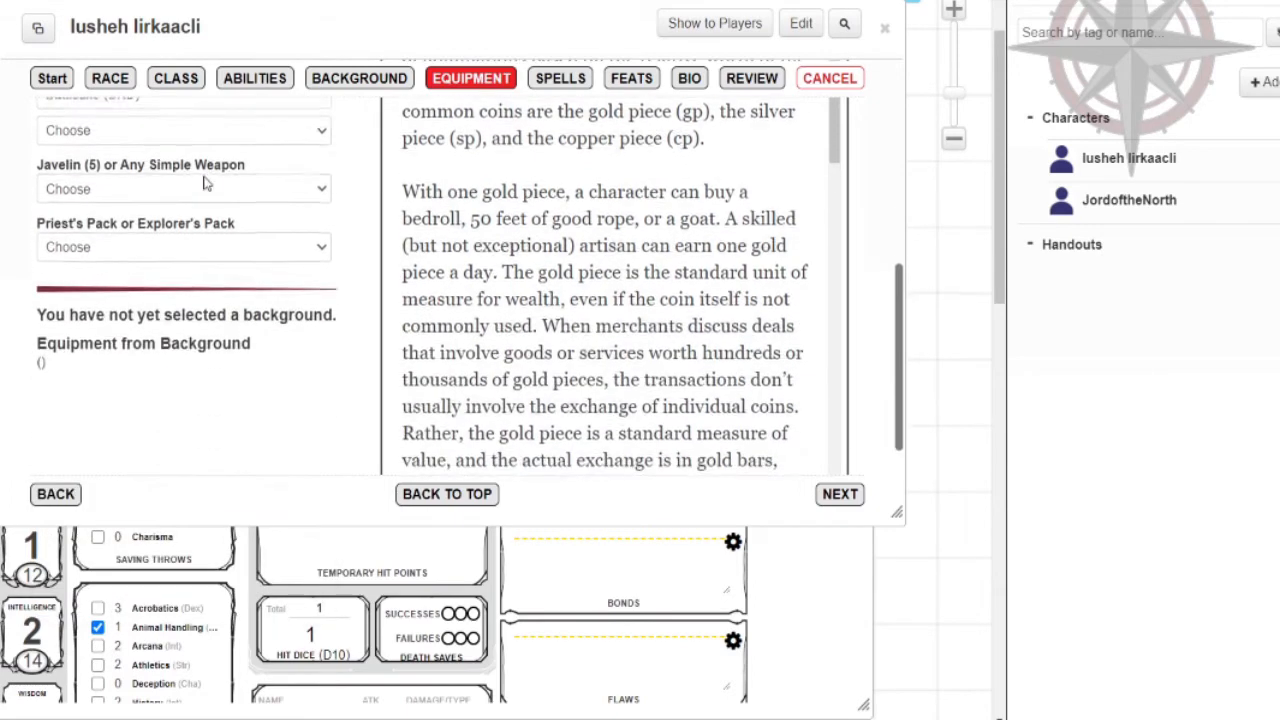
pyautogui.click(150, 134)
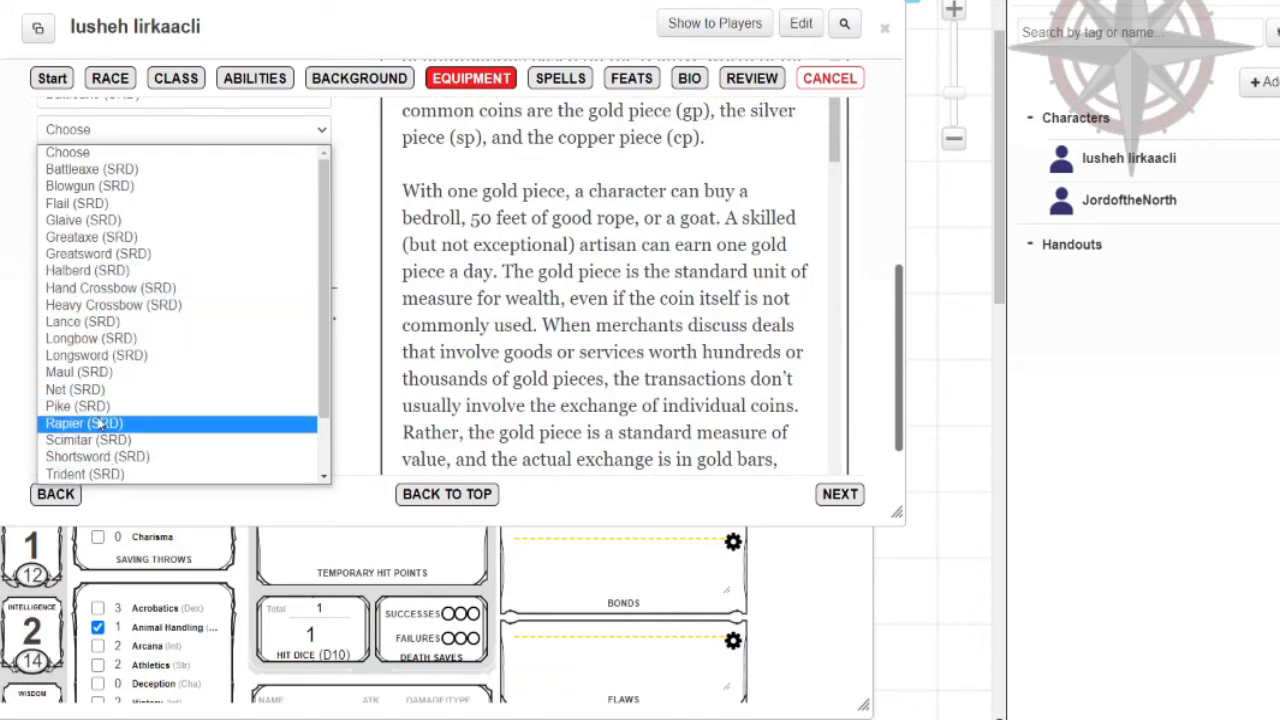
pyautogui.scroll(-2, 100, 425)
pyautogui.click(118, 455)
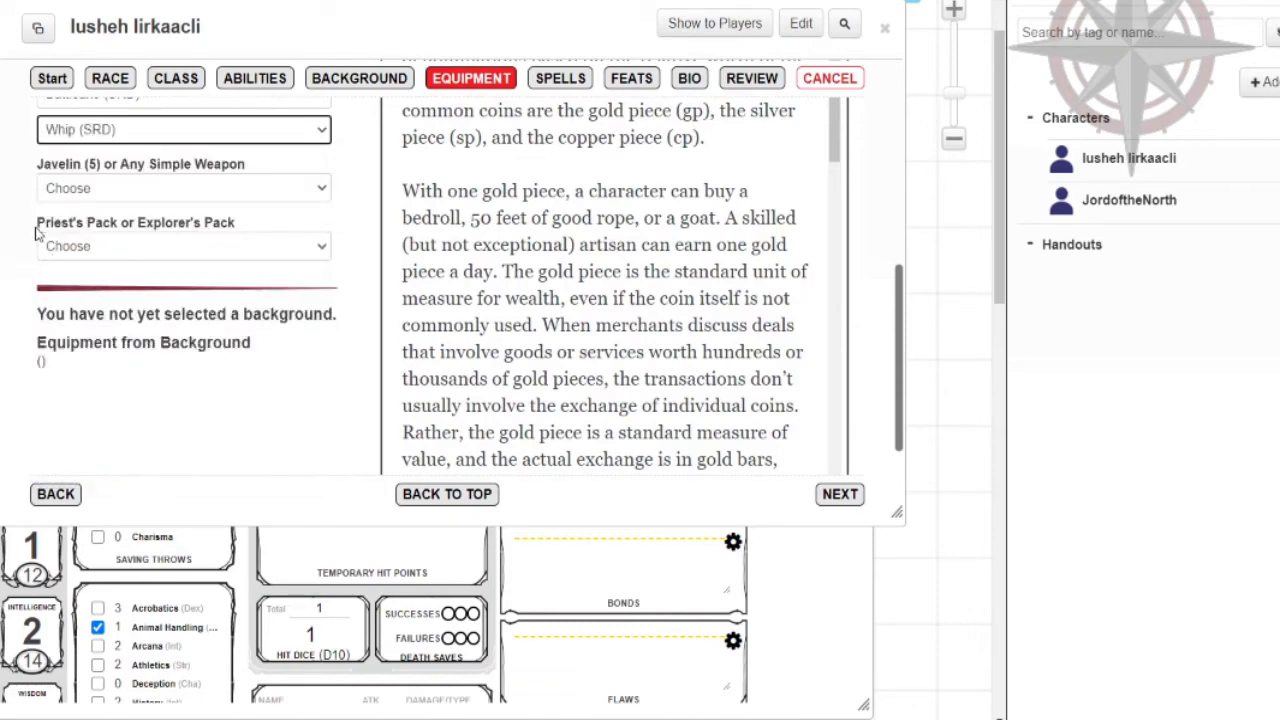
# Step: Pick Javelin (SRD) as the simple weapon and Explorer's Pack as the pack, then review the equipment choices
pyautogui.click(87, 192)
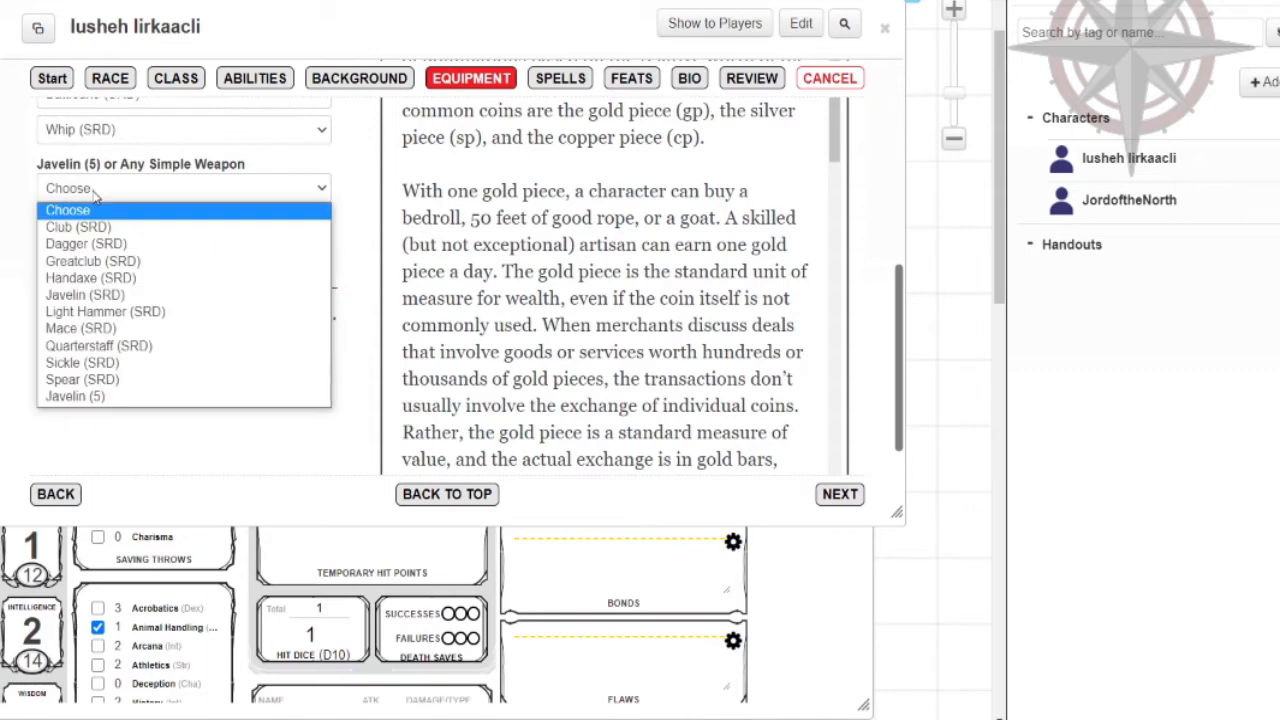
pyautogui.click(108, 295)
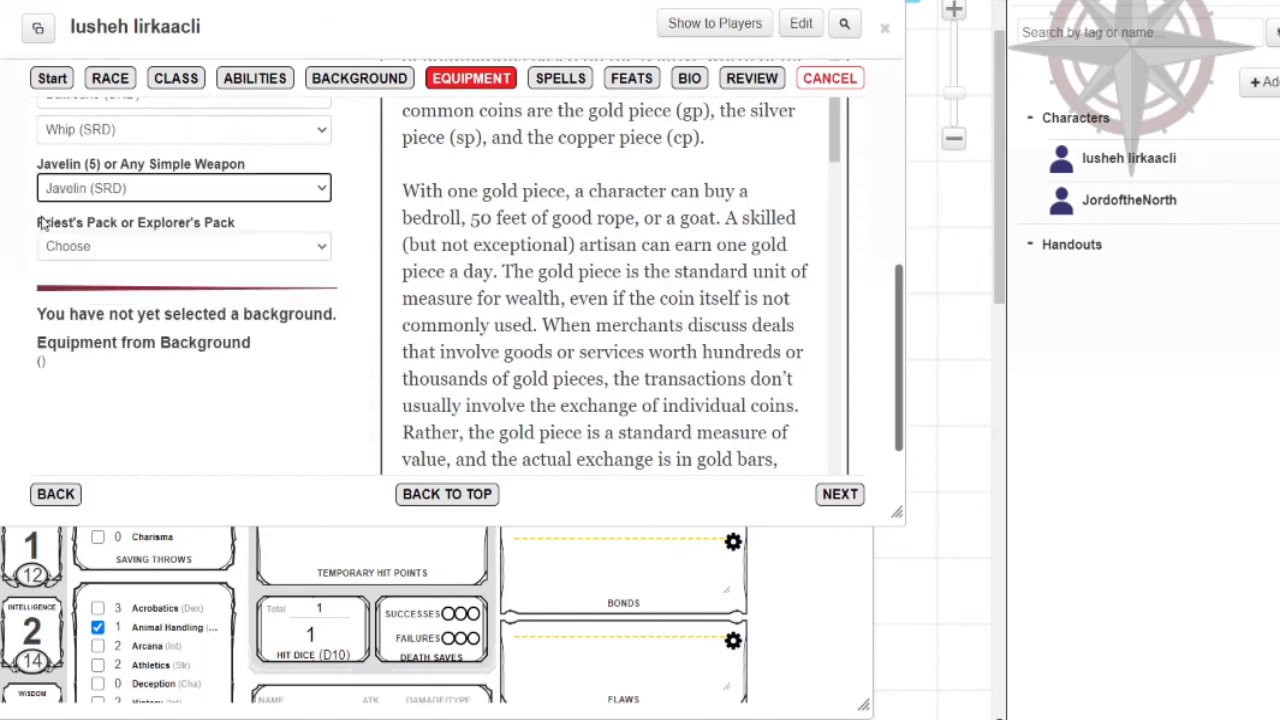
pyautogui.click(108, 248)
pyautogui.click(120, 303)
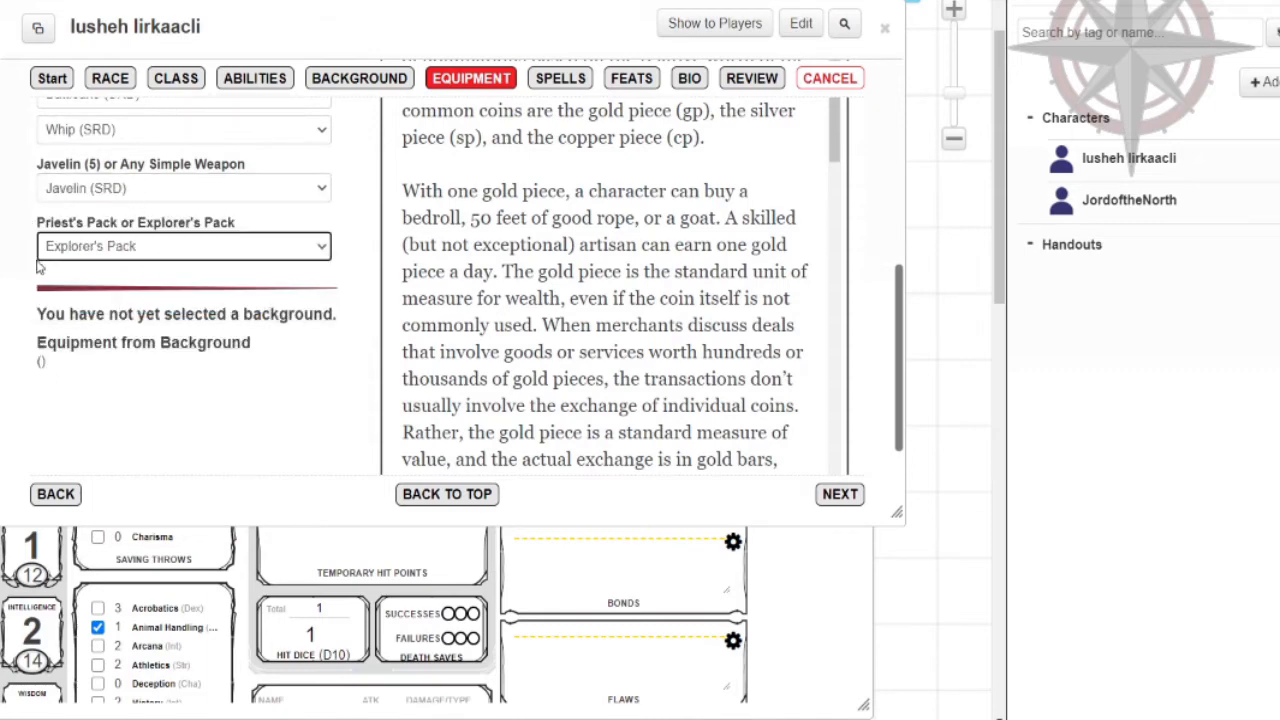
pyautogui.click(41, 270)
pyautogui.scroll(-1, 122, 326)
pyautogui.scroll(4, 124, 328)
pyautogui.scroll(-2, 139, 309)
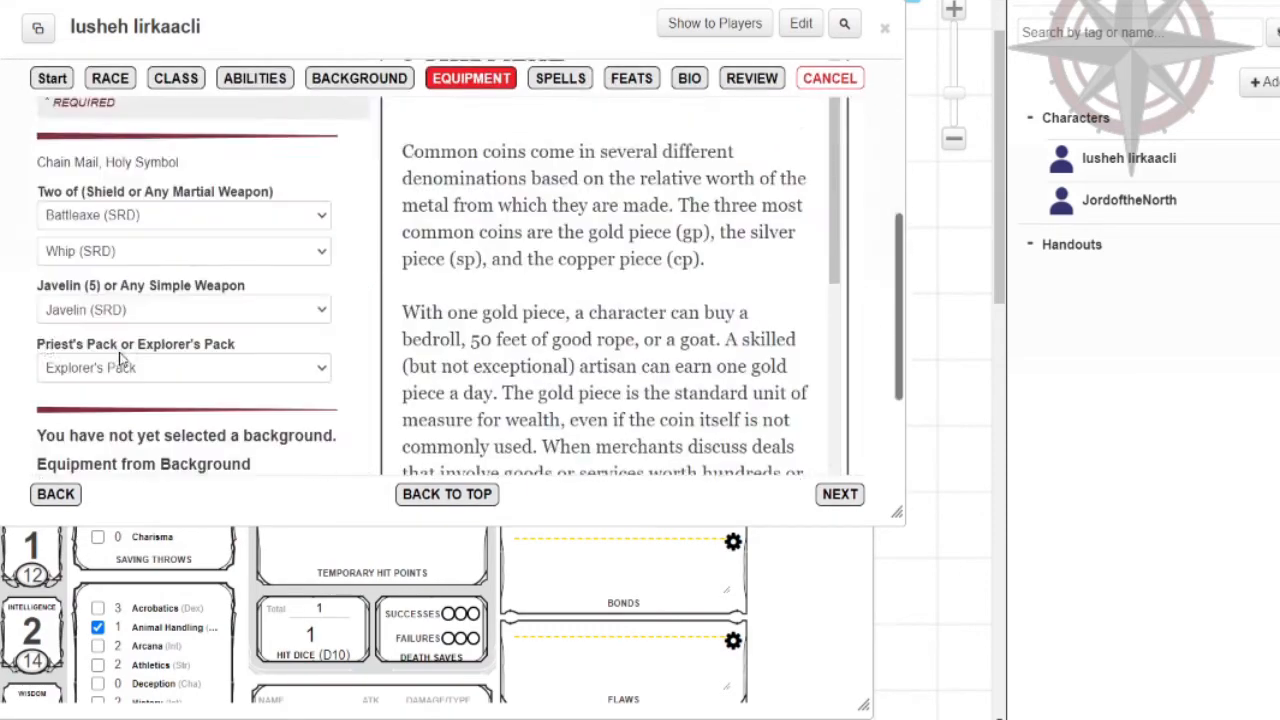
pyautogui.scroll(-5, 234, 280)
pyautogui.scroll(5, 320, 289)
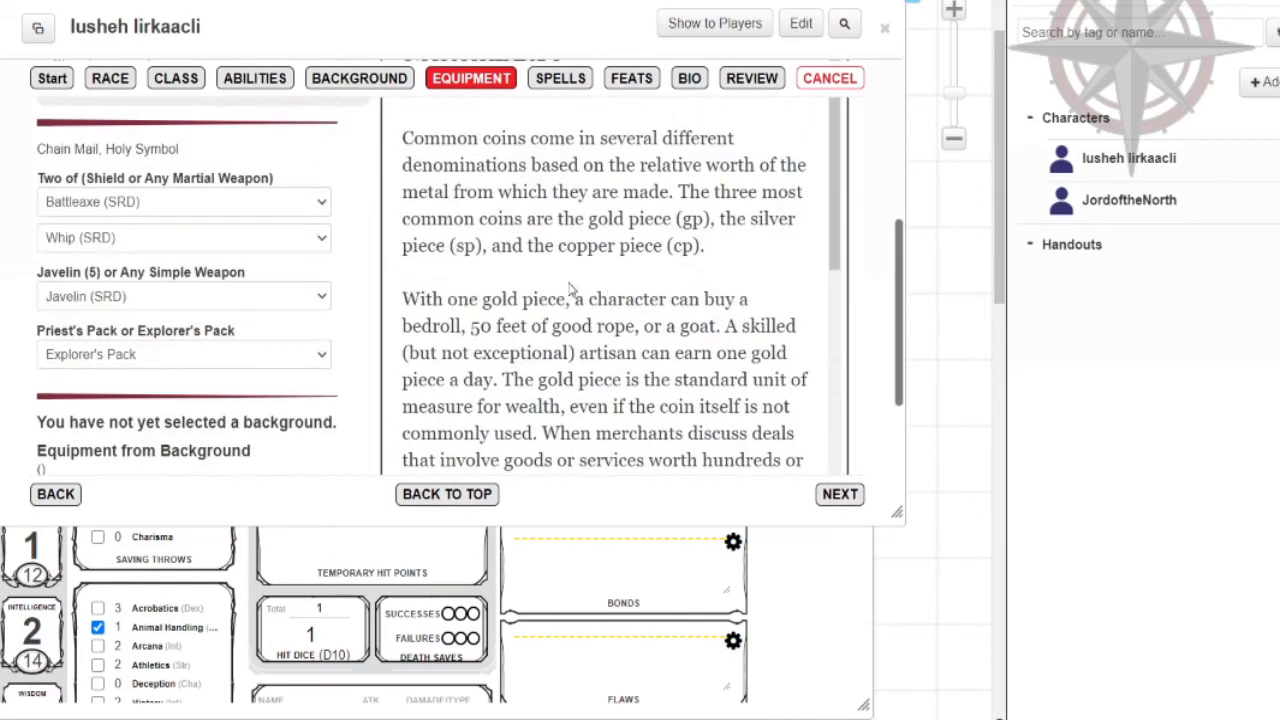
# Step: Go to the review stage of the Charactermancer and apply the changes to the character sheet
pyautogui.click(755, 80)
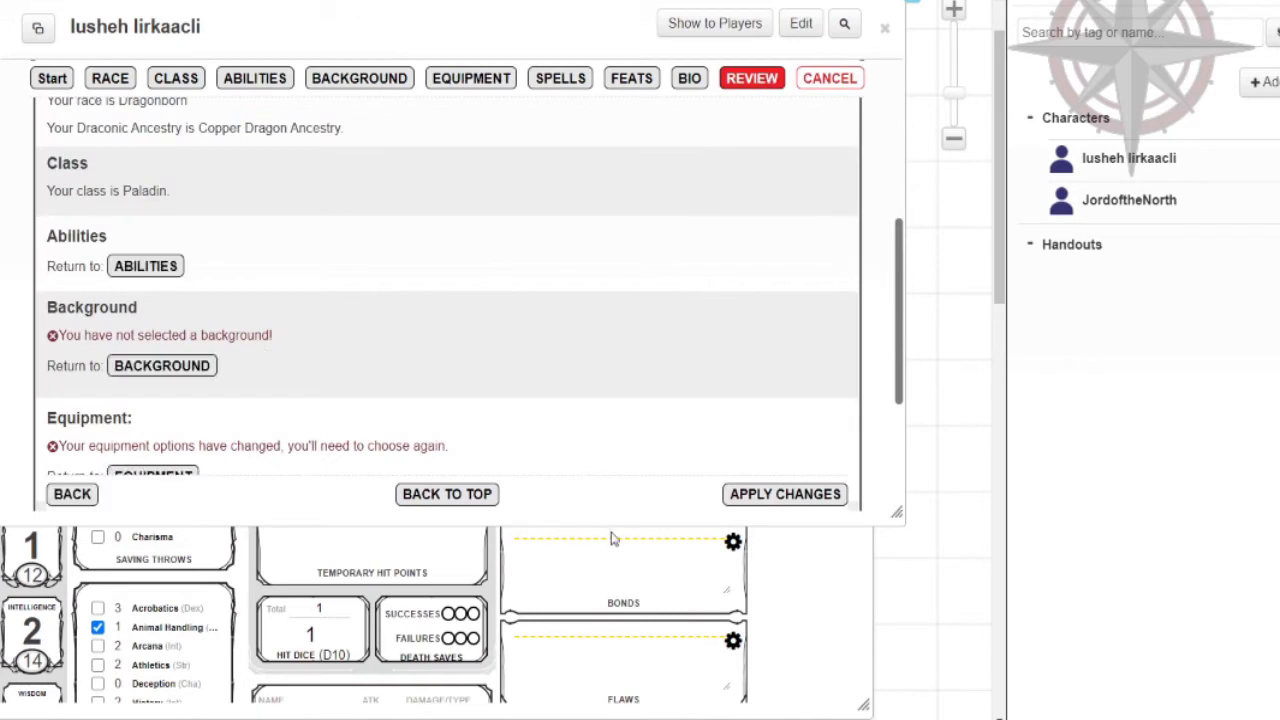
pyautogui.click(783, 494)
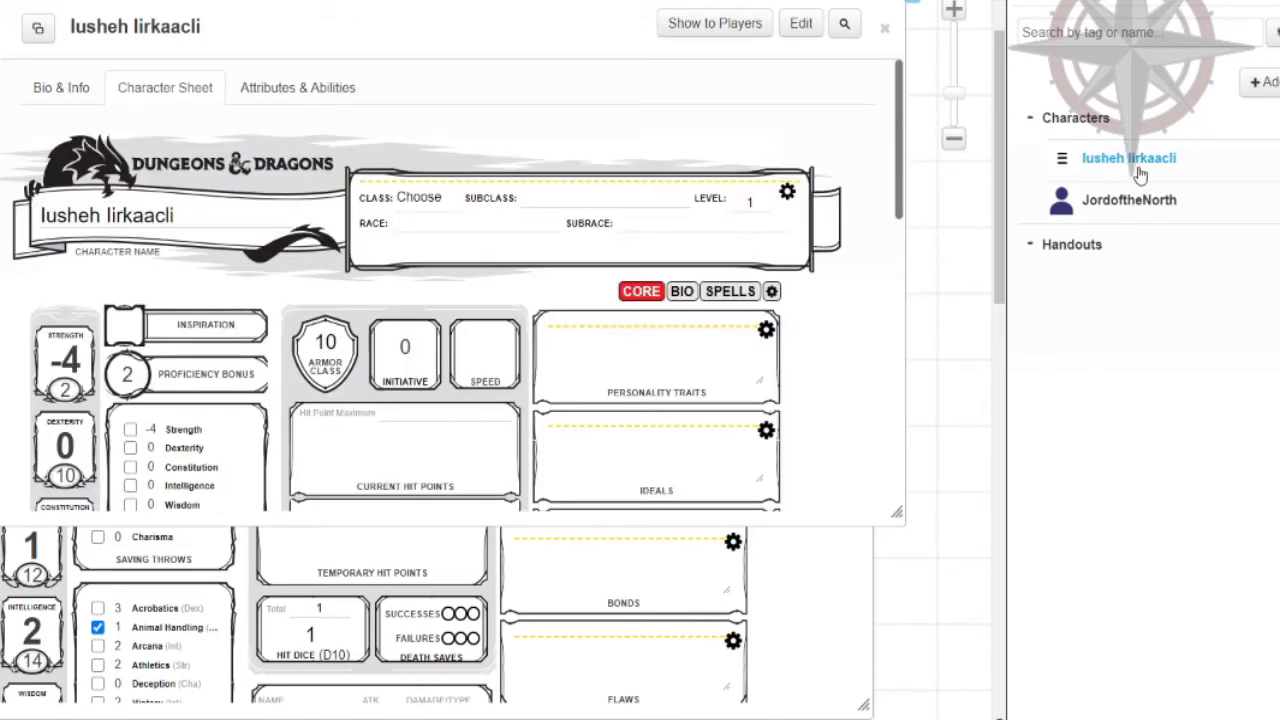
pyautogui.scroll(-5, 527, 183)
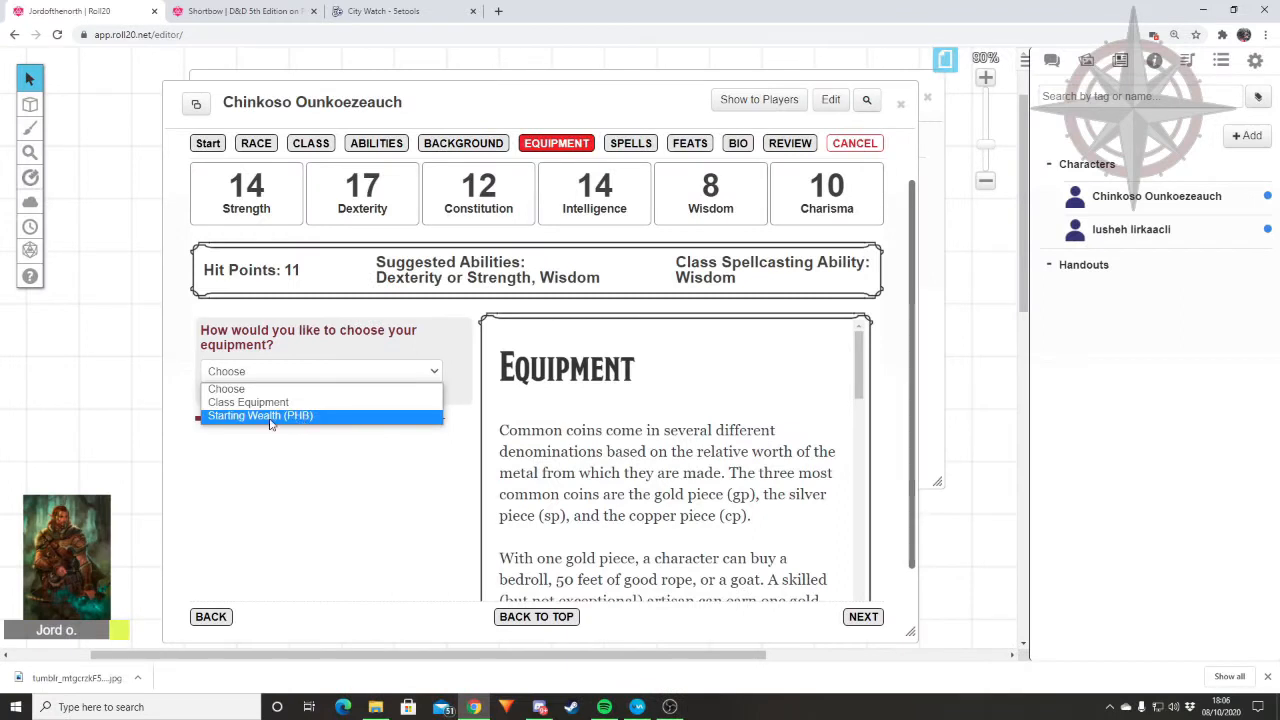
# Step: Choose Starting Wealth (PHB) as the equipment method, roll 5d4 x 10 for starting gold, and check the roll in the chat
pyautogui.click(270, 416)
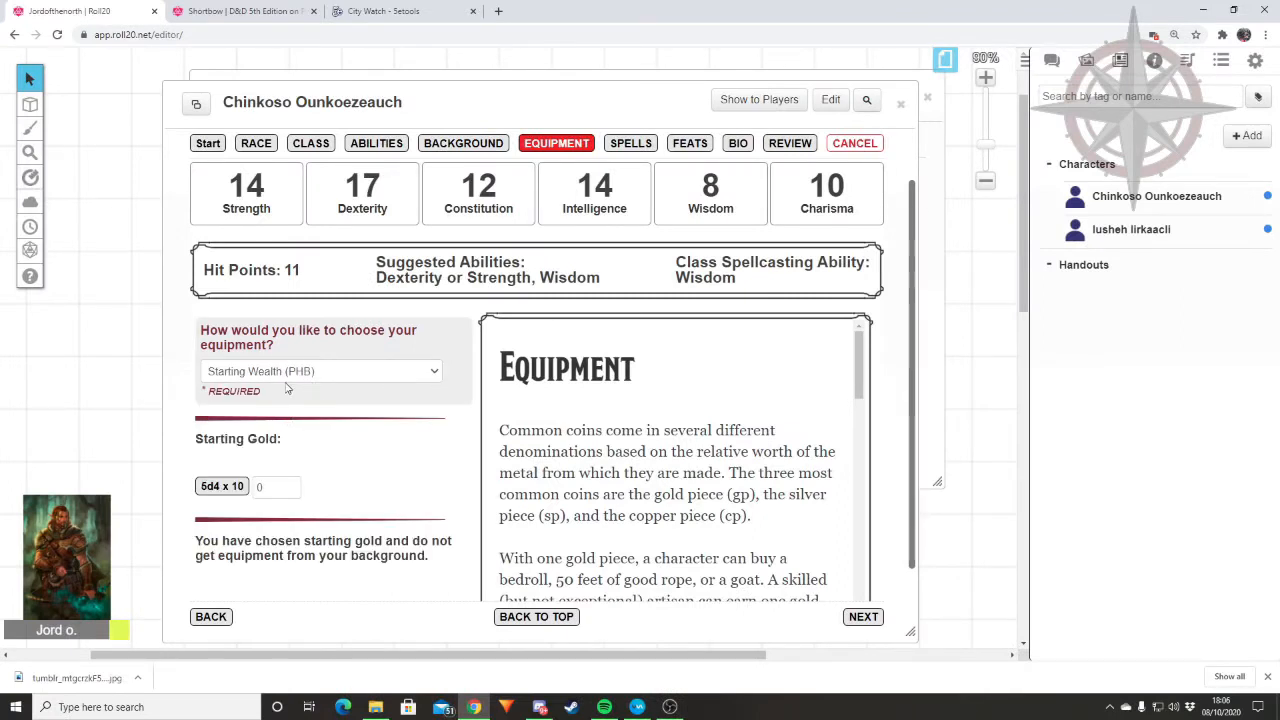
pyautogui.scroll(-2, 330, 345)
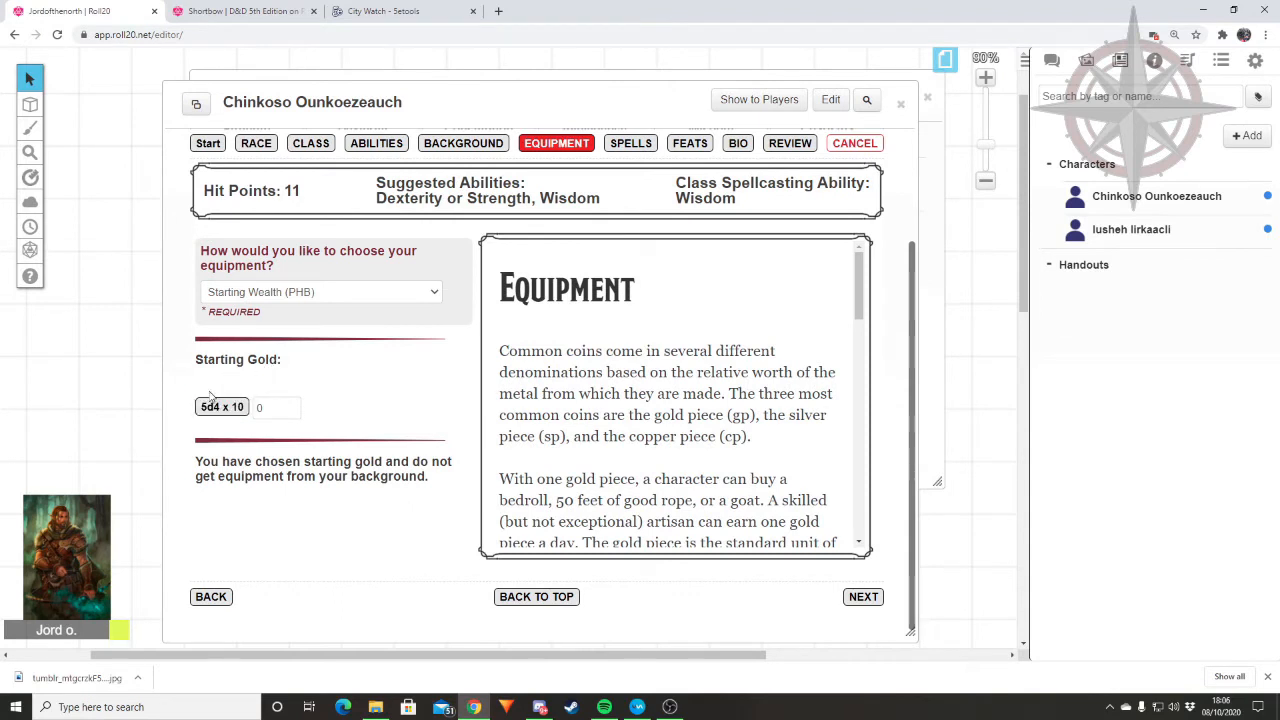
pyautogui.click(221, 410)
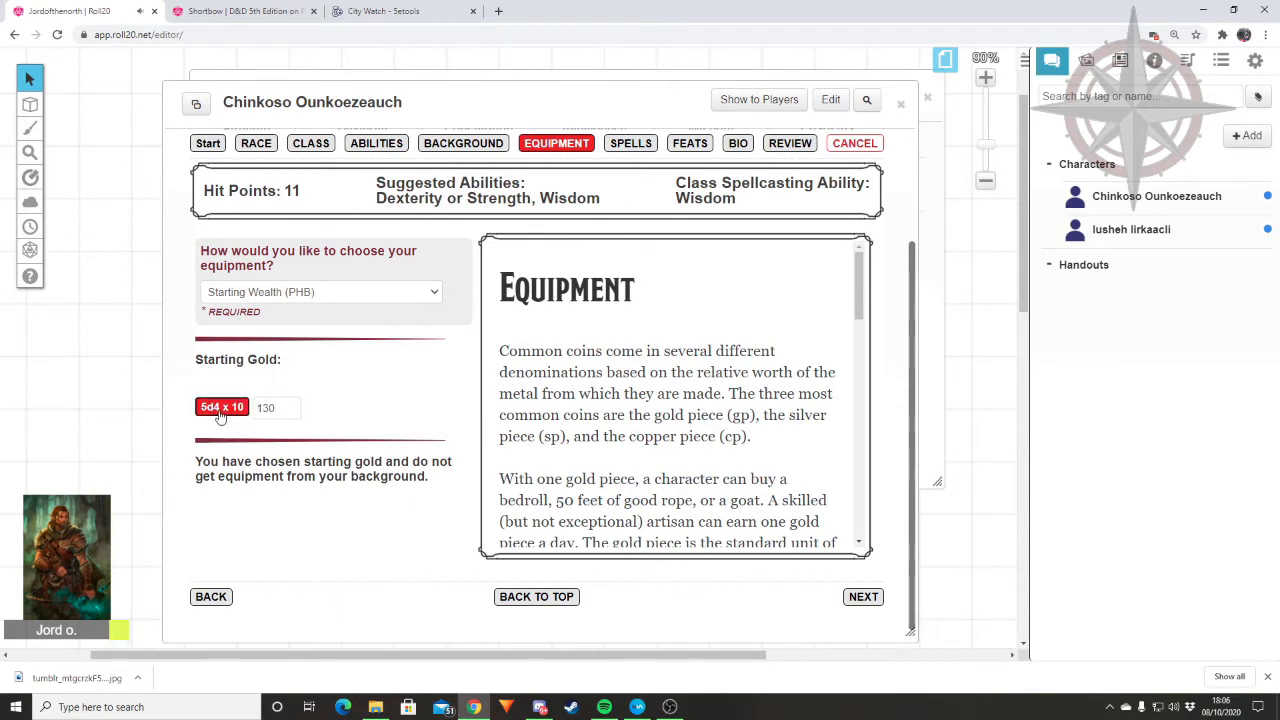
pyautogui.click(1055, 64)
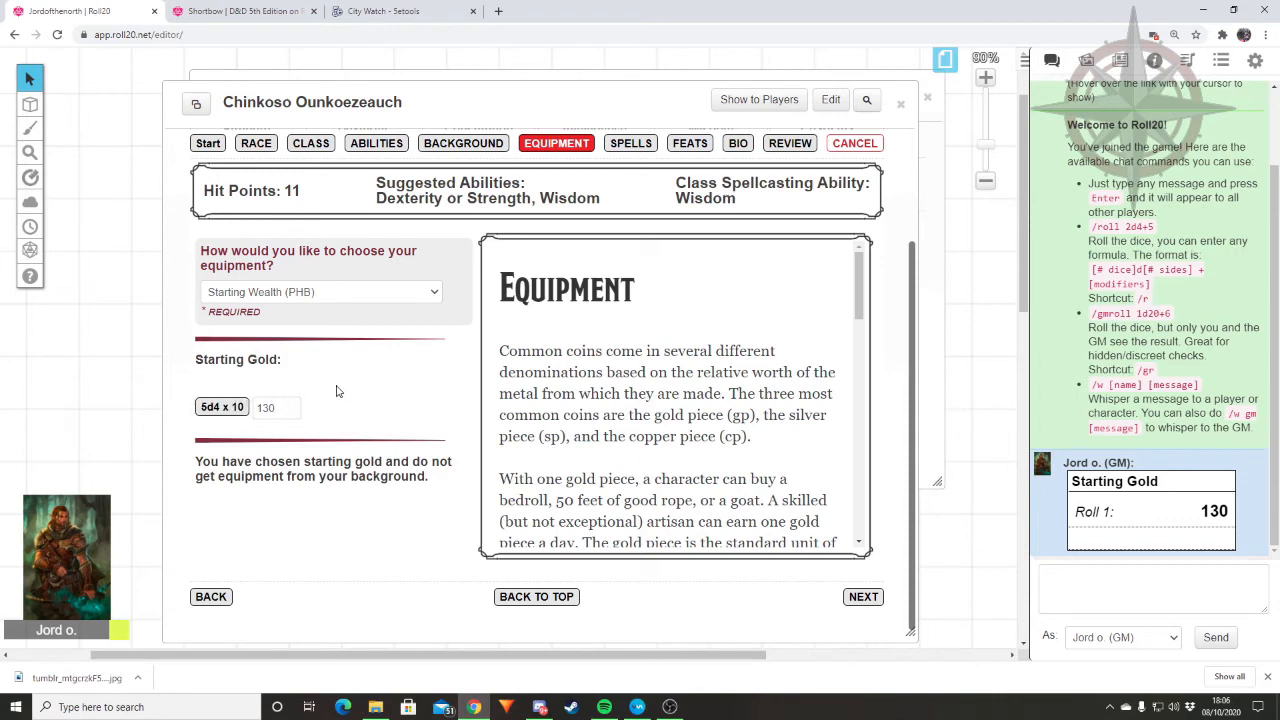
# Step: Pick Prestidigitation as the High Elf cantrip in the spells stage and continue to the feats stage
pyautogui.click(863, 596)
pyautogui.scroll(-2, 266, 407)
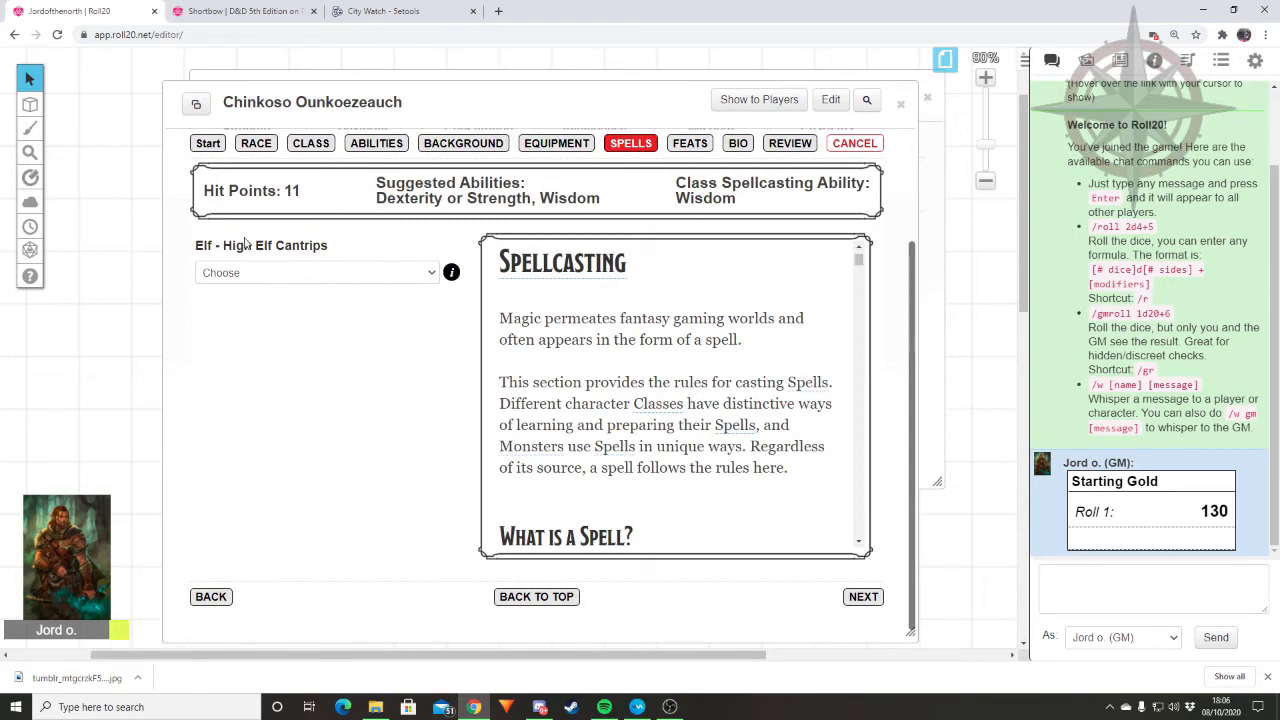
pyautogui.click(353, 273)
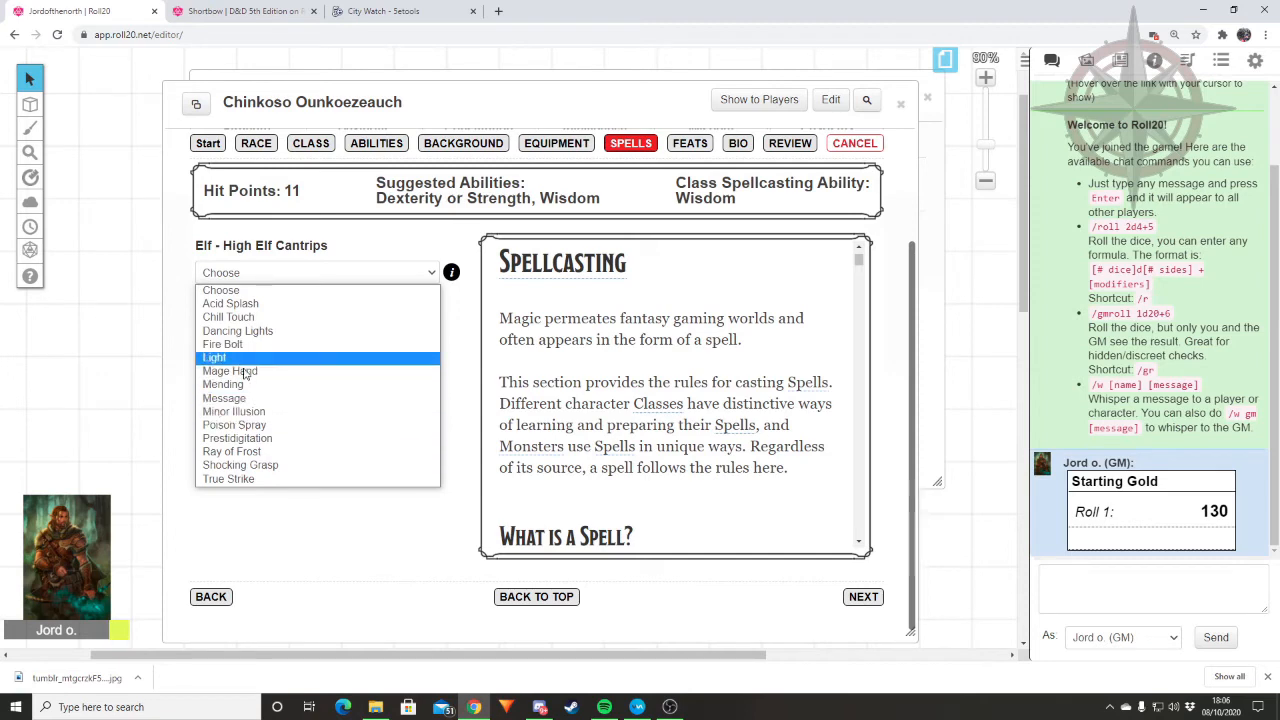
pyautogui.click(250, 438)
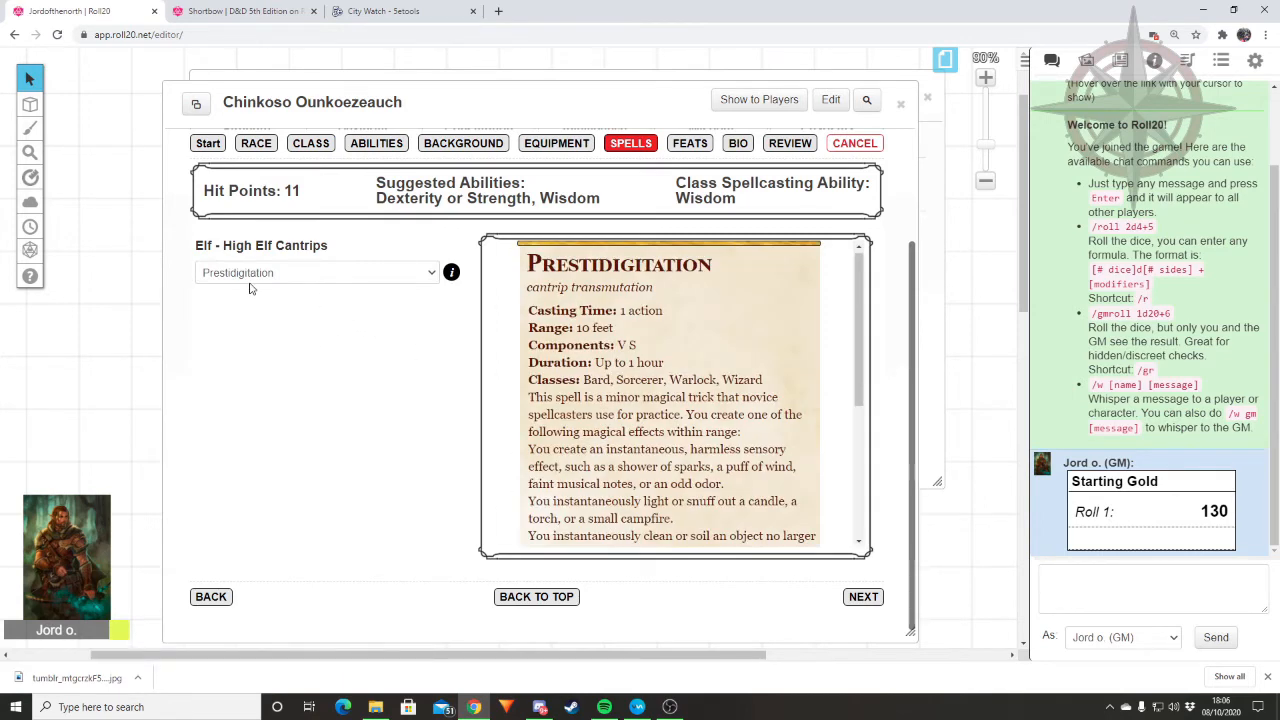
pyautogui.click(866, 606)
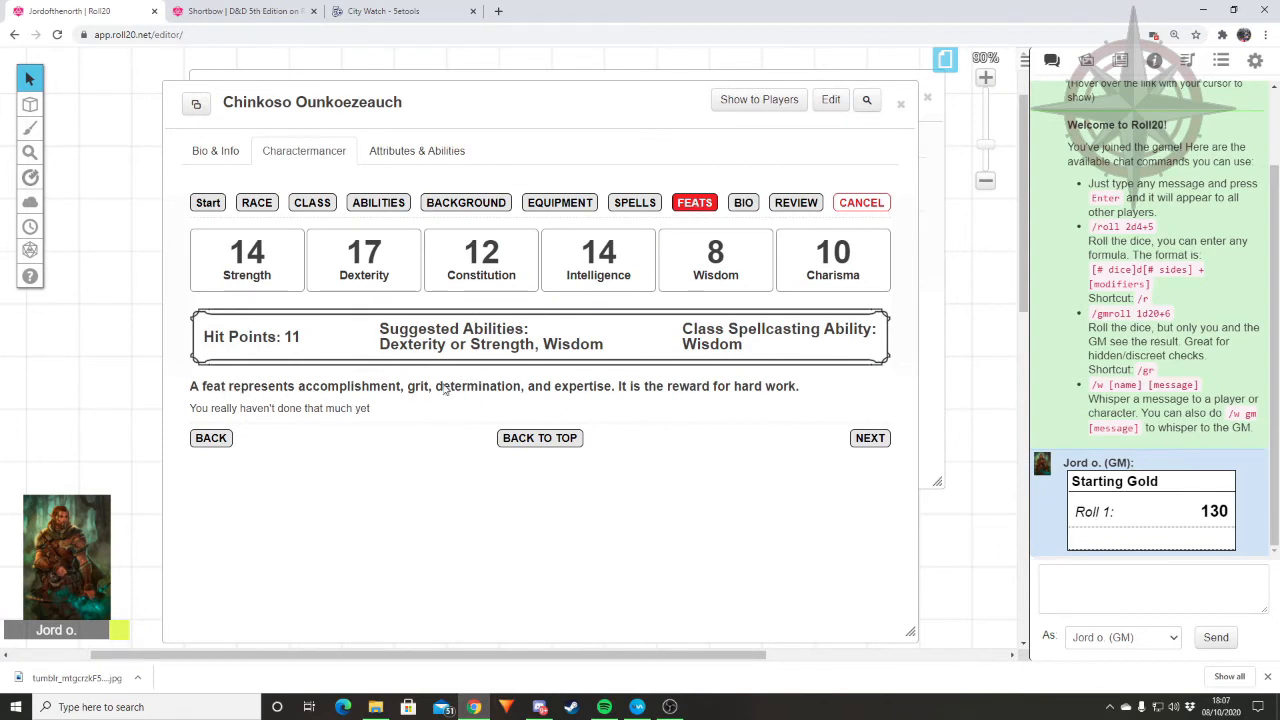
# Step: Search the web for "feats 5e" in a new browser page and open the 5etools Feats list
pyautogui.click(400, 11)
pyautogui.click(105, 12)
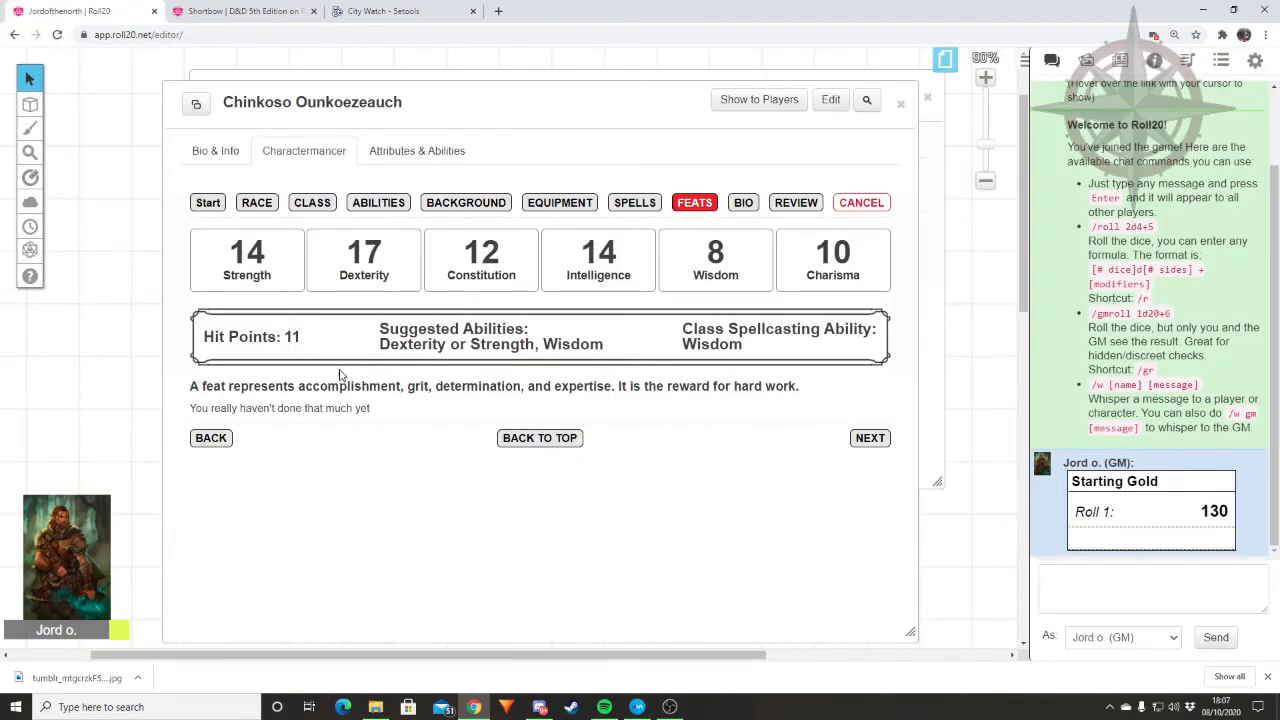
pyautogui.click(498, 11)
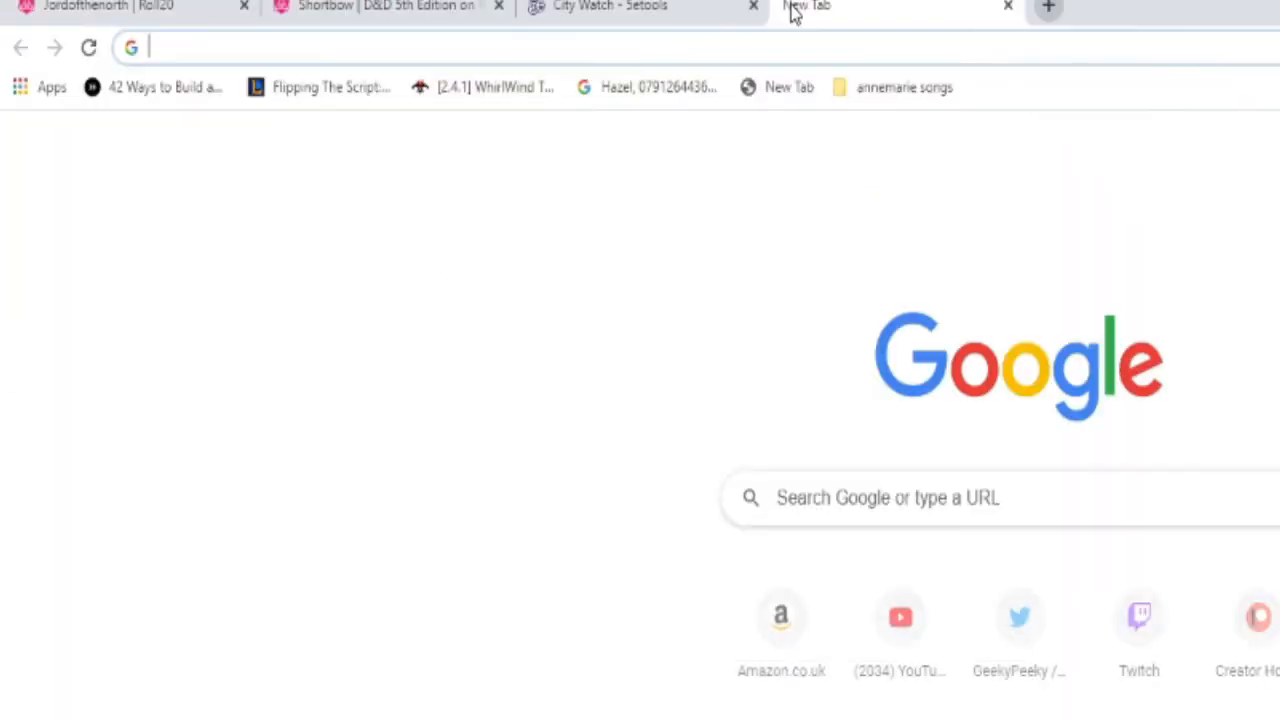
pyautogui.write('feats')
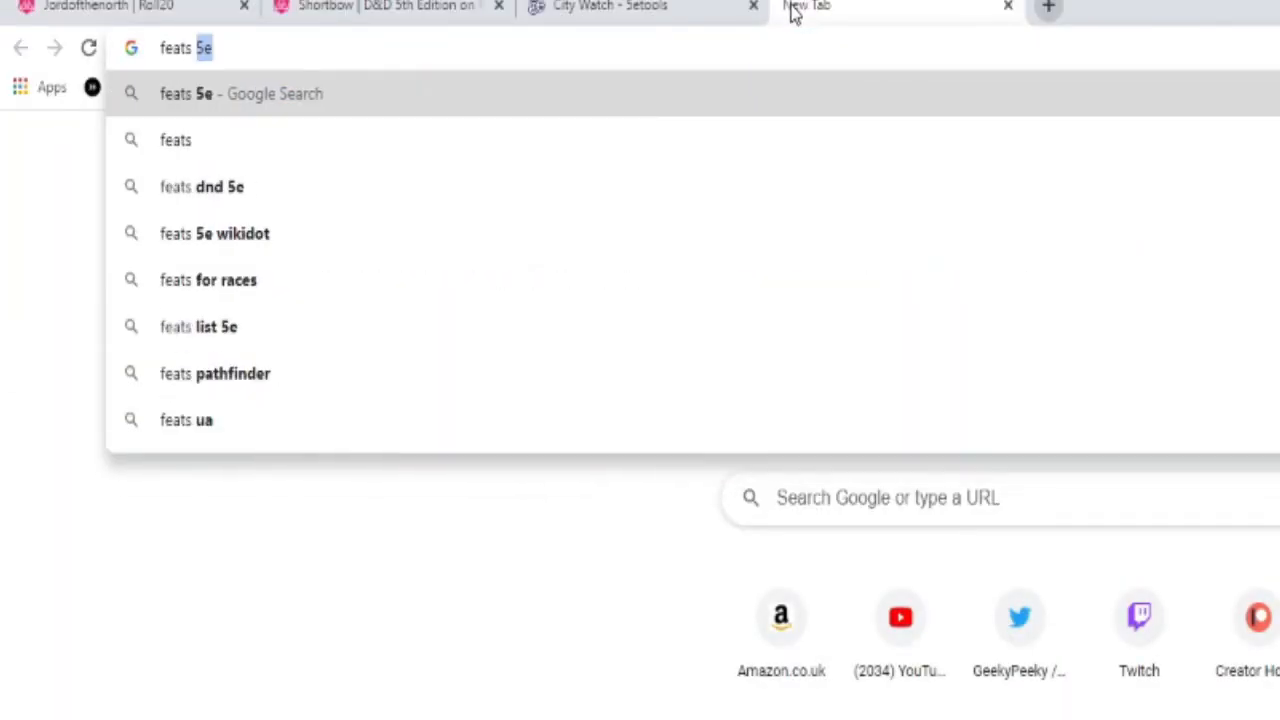
pyautogui.press('Return')
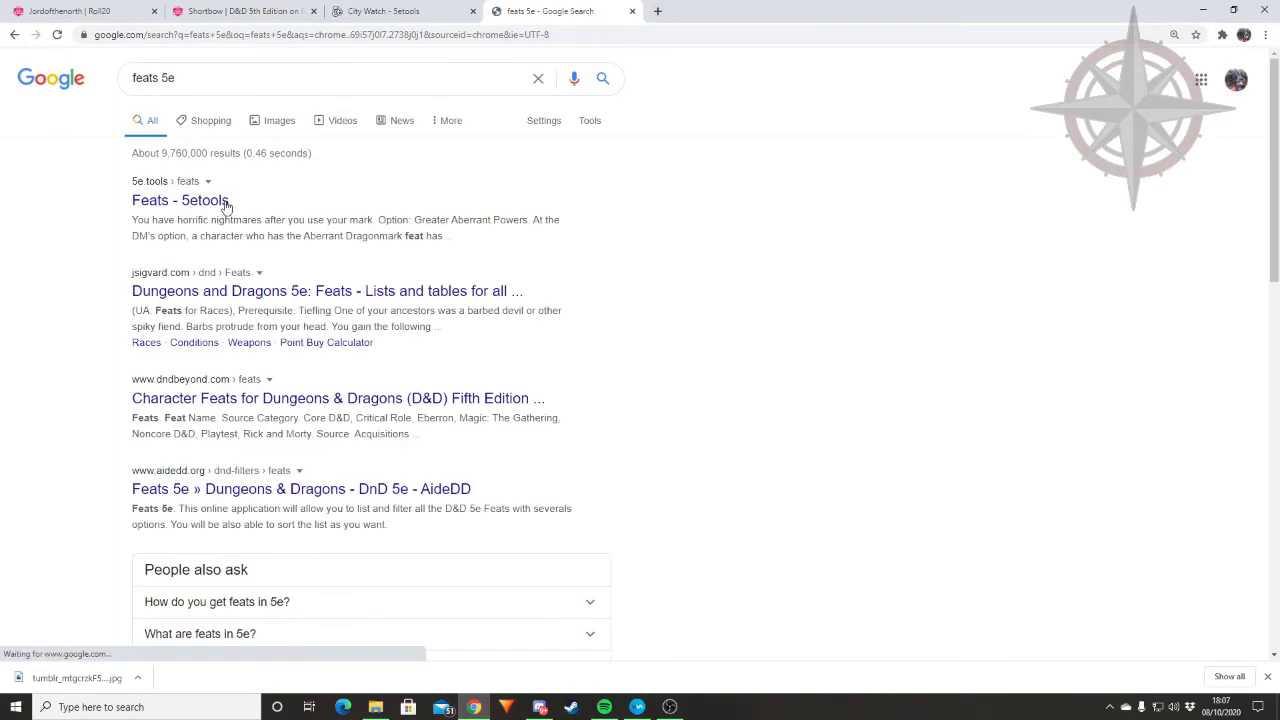
pyautogui.click(184, 205)
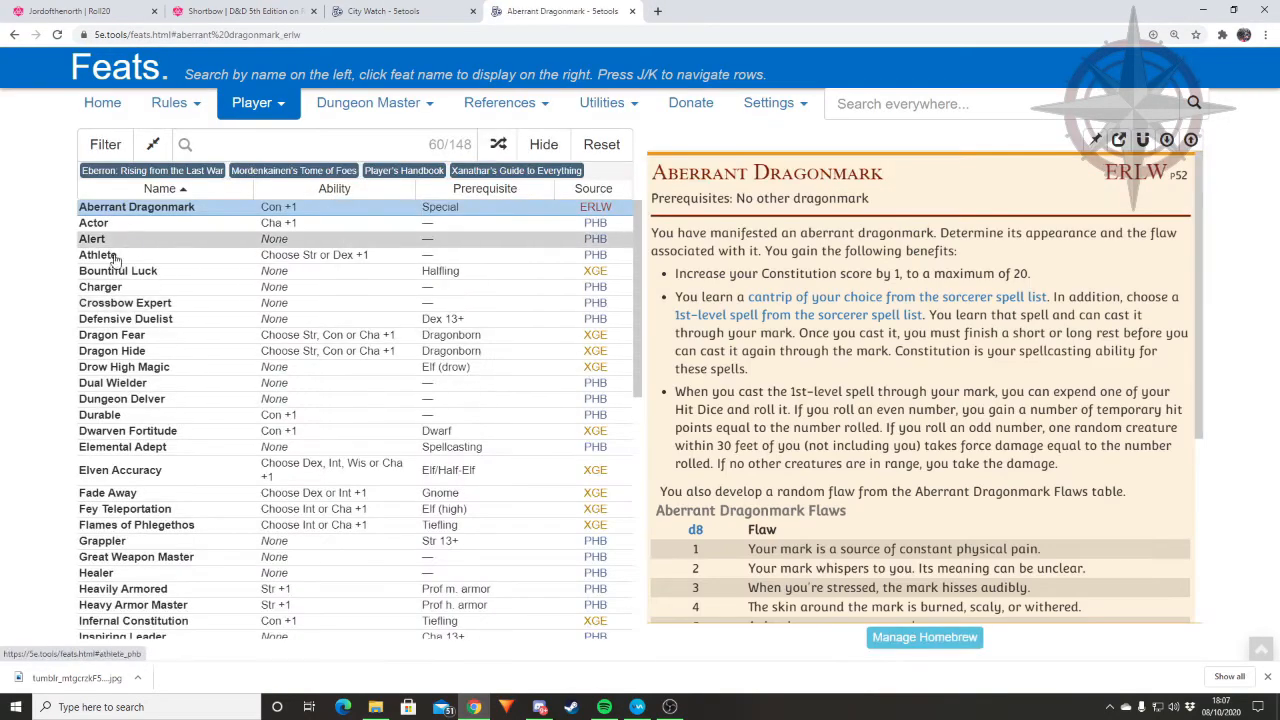
# Step: Look through the feats list, read the Elven Accuracy entry, and compare it with the Charactermancer's feats stage in Roll20
pyautogui.scroll(-3, 106, 482)
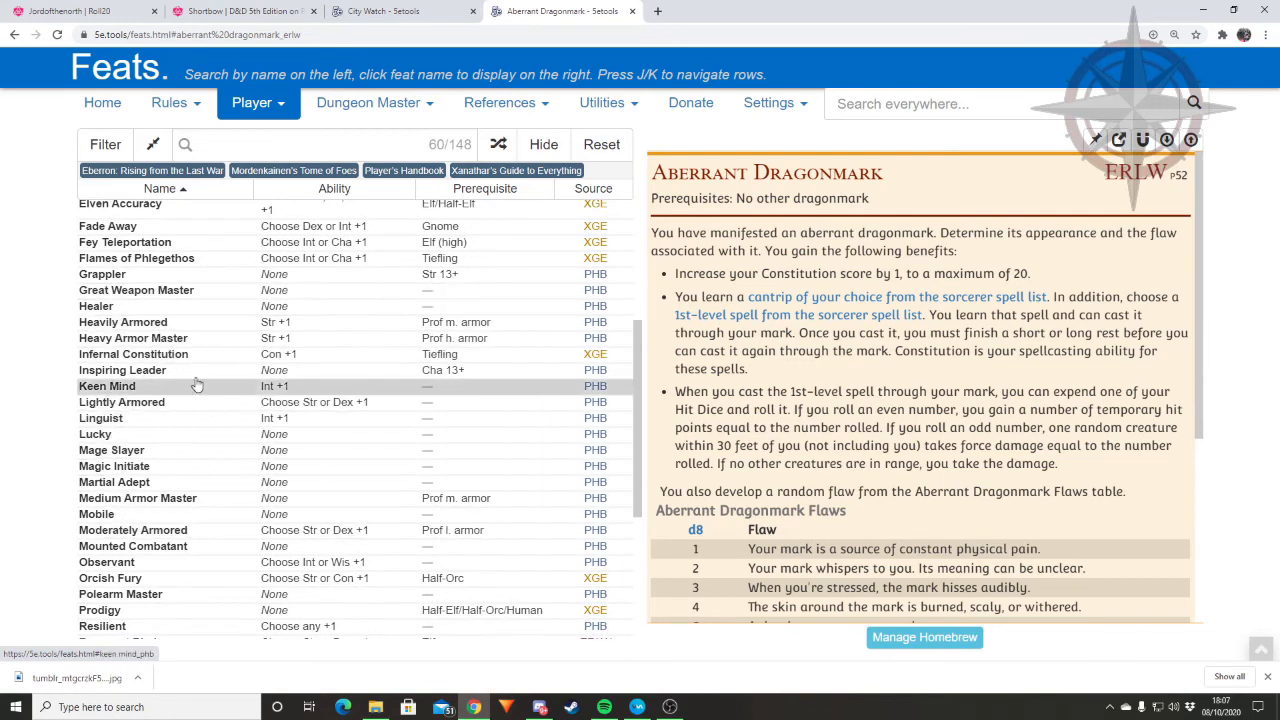
pyautogui.scroll(2, 155, 320)
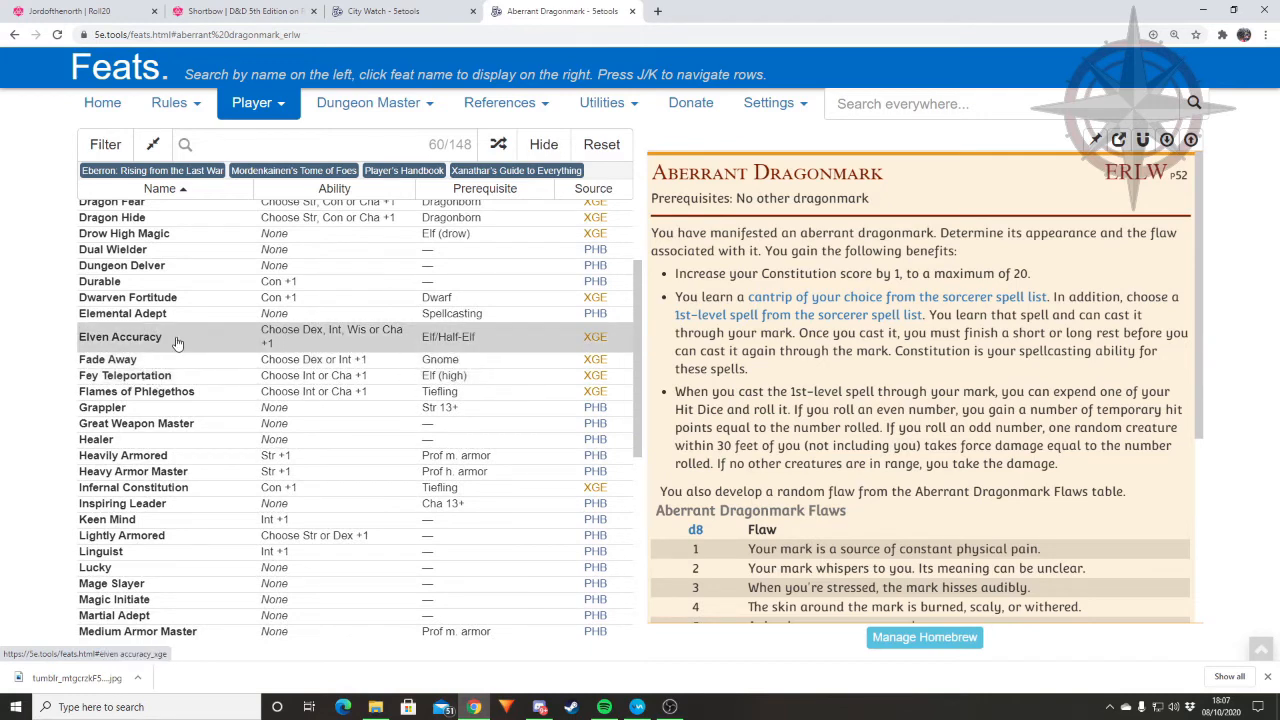
pyautogui.click(190, 340)
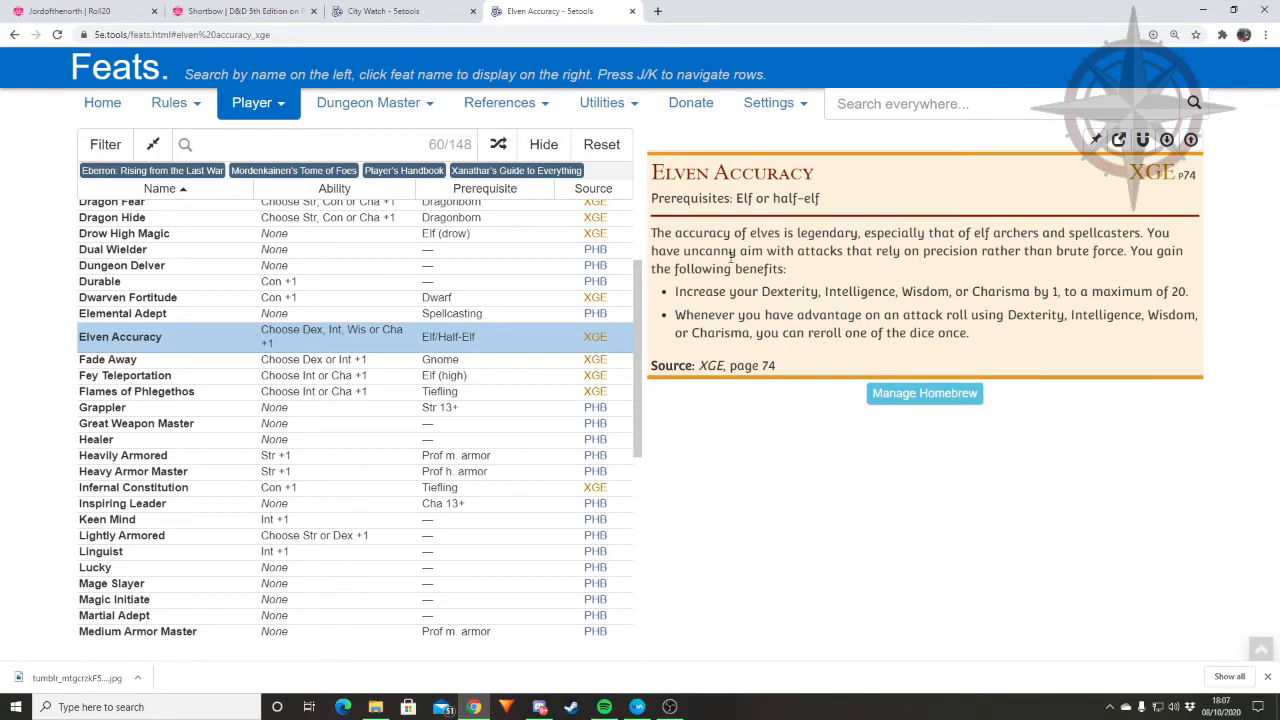
pyautogui.click(70, 11)
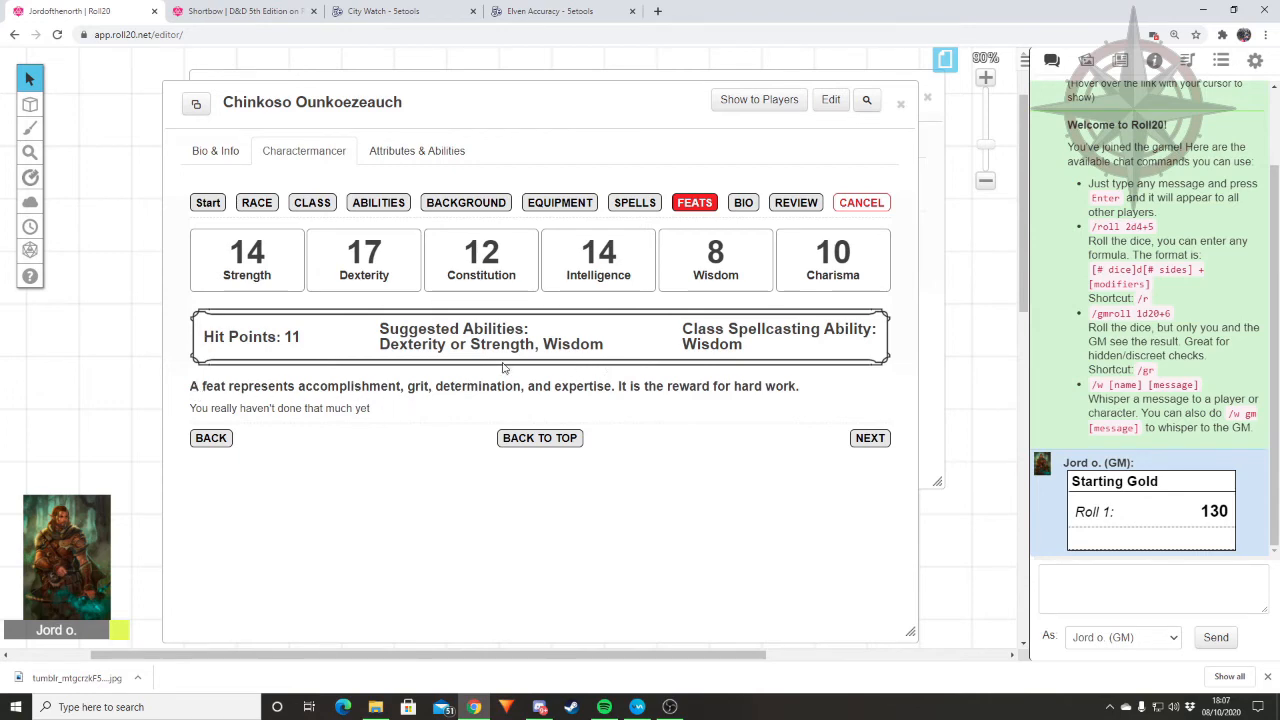
pyautogui.click(545, 12)
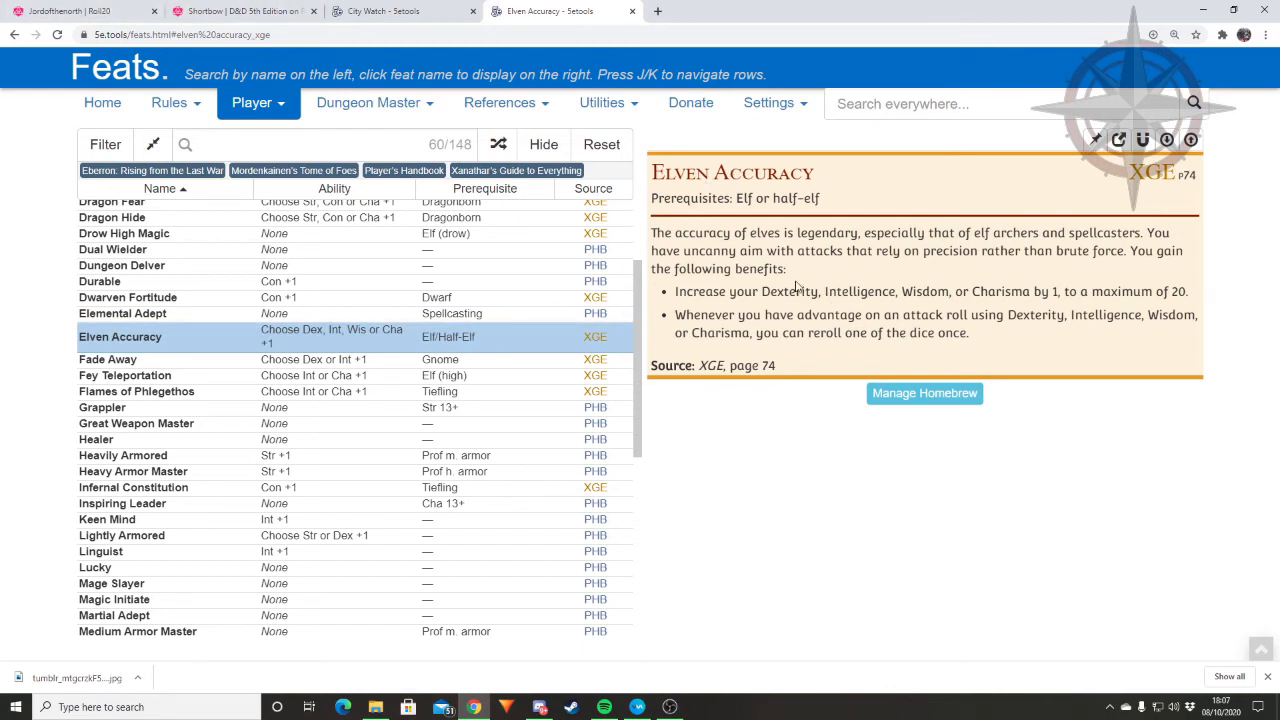
pyautogui.click(82, 14)
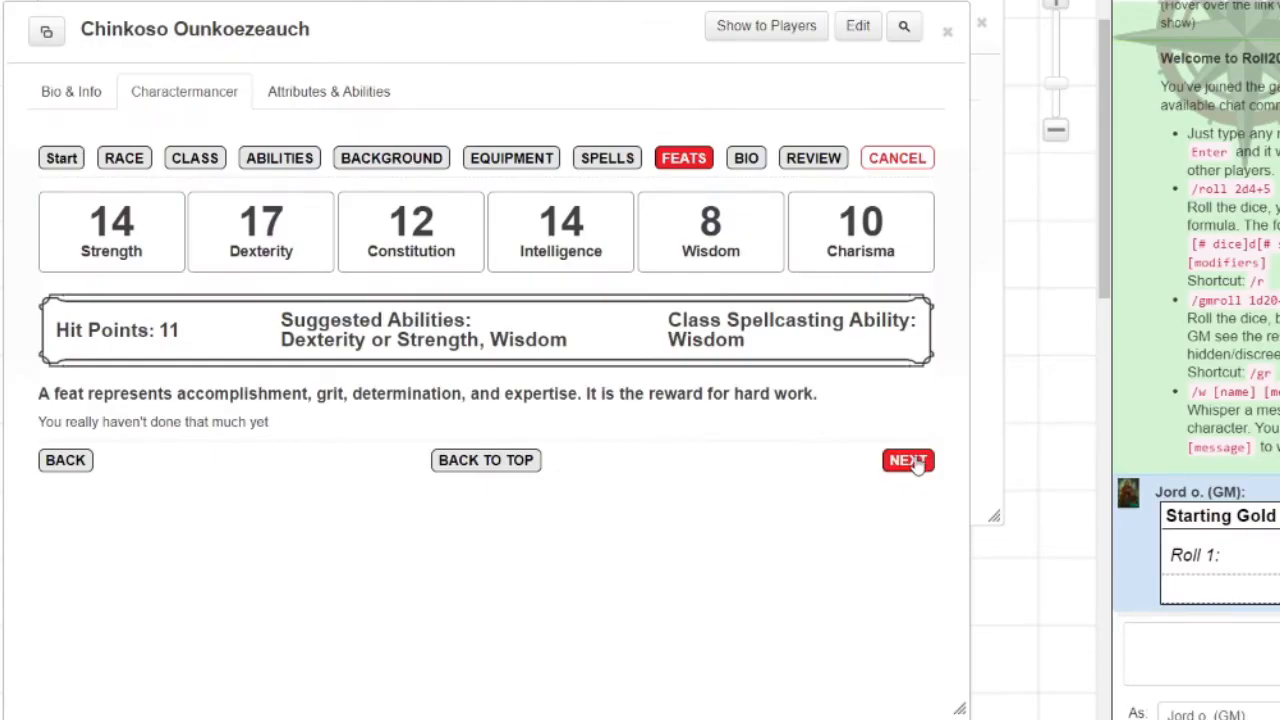
# Step: Continue to the bio stage and replace the generated character name with the character's own name
pyautogui.click(908, 460)
pyautogui.scroll(-3, 355, 322)
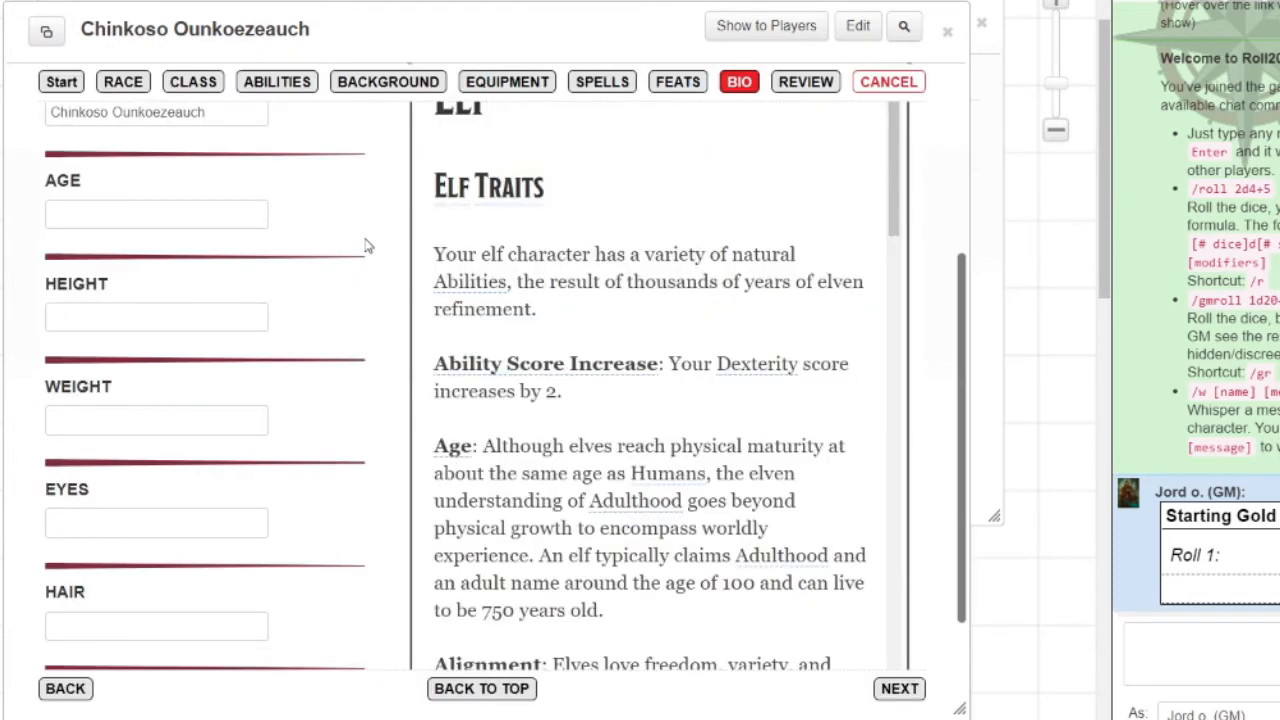
pyautogui.scroll(5, 365, 246)
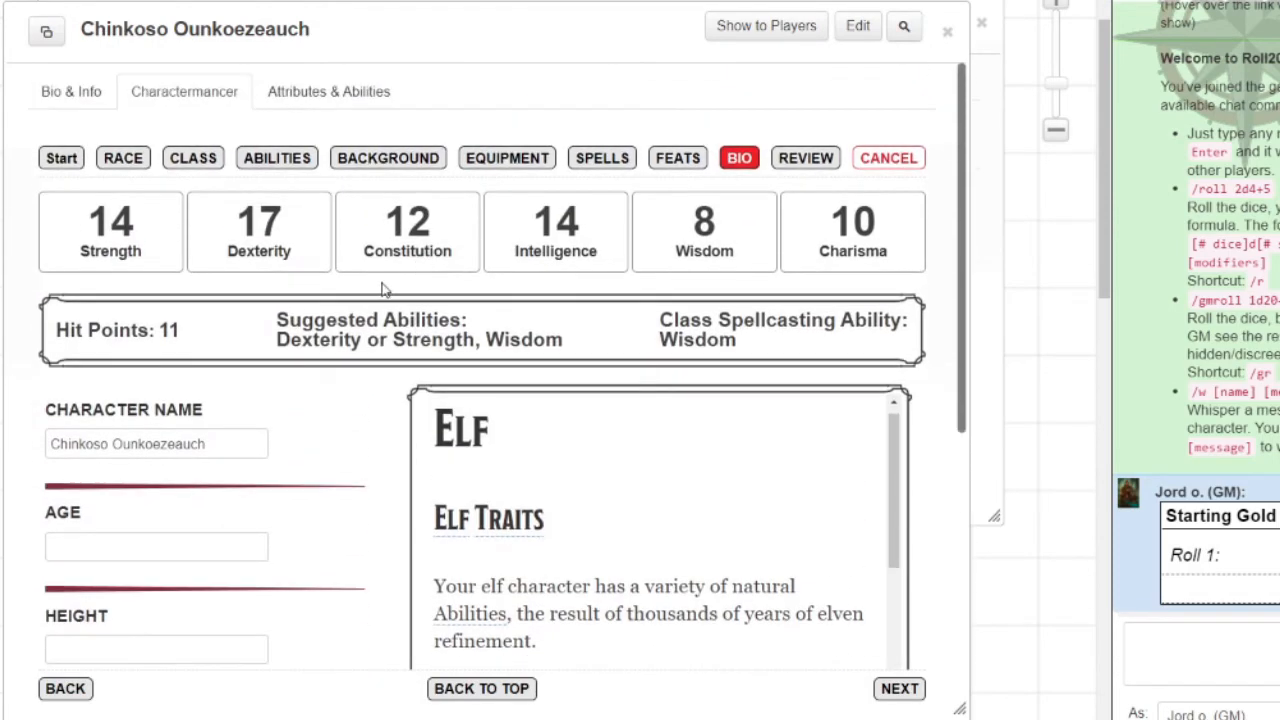
pyautogui.scroll(-2, 370, 380)
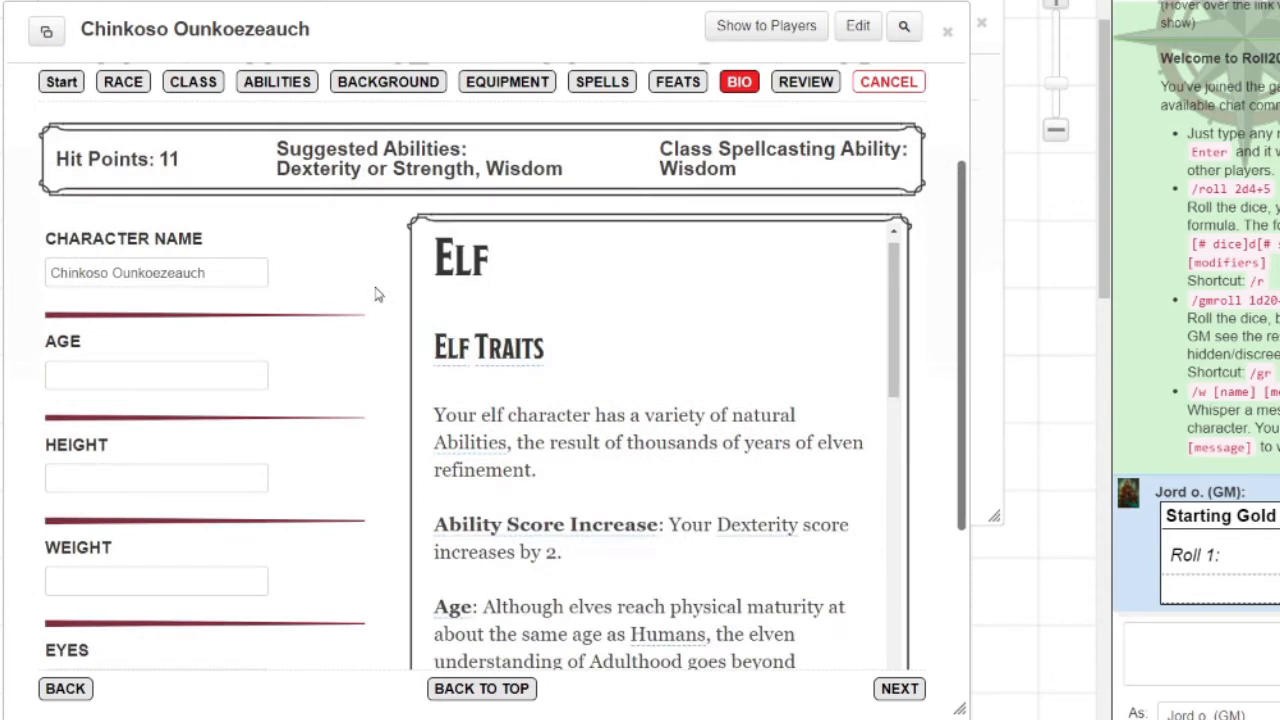
pyautogui.click(243, 272)
pyautogui.hotkey('ctrl', 'a')
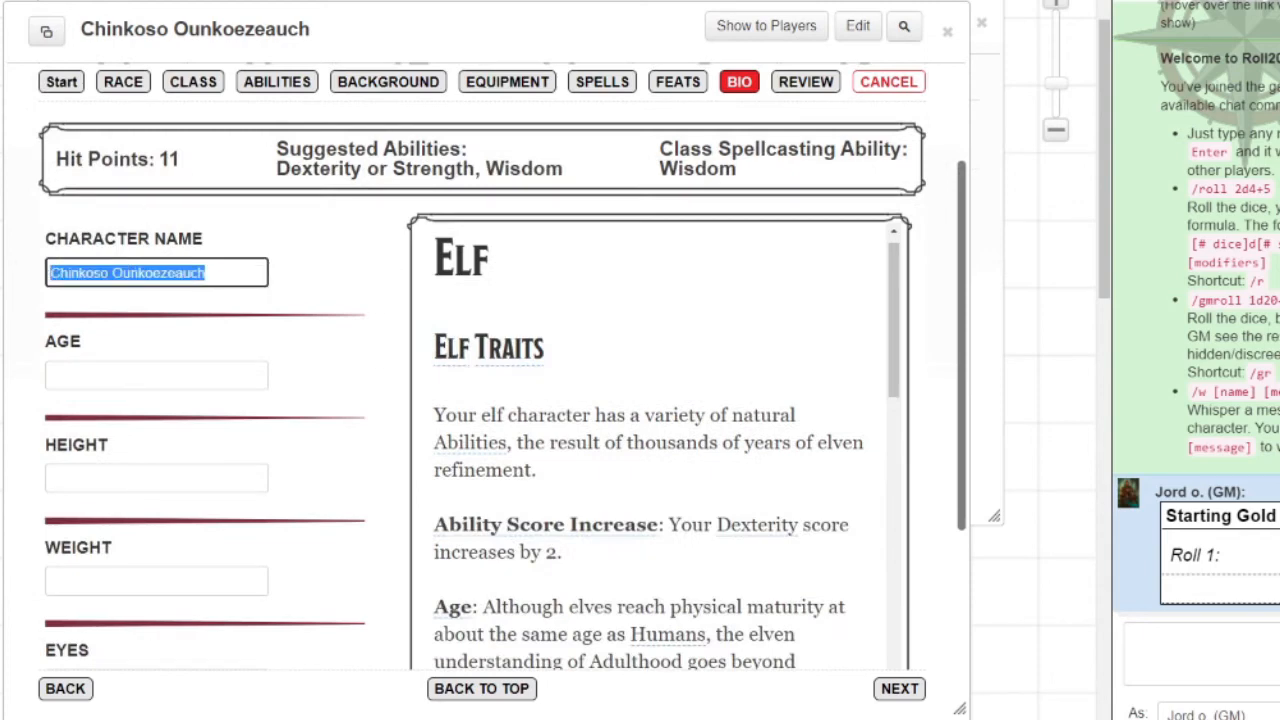
pyautogui.write('JordoftheNorth')
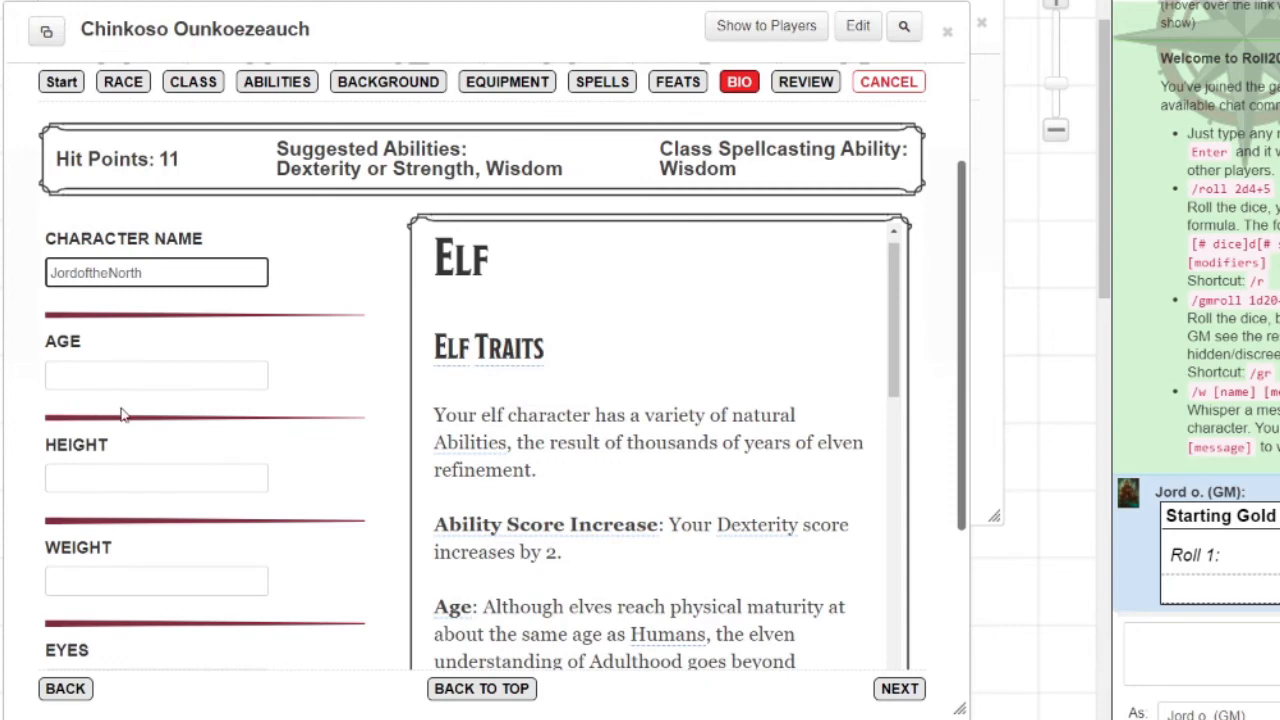
# Step: Fill in the character's bio with an age of 29 and a height of 6ft
pyautogui.click(122, 379)
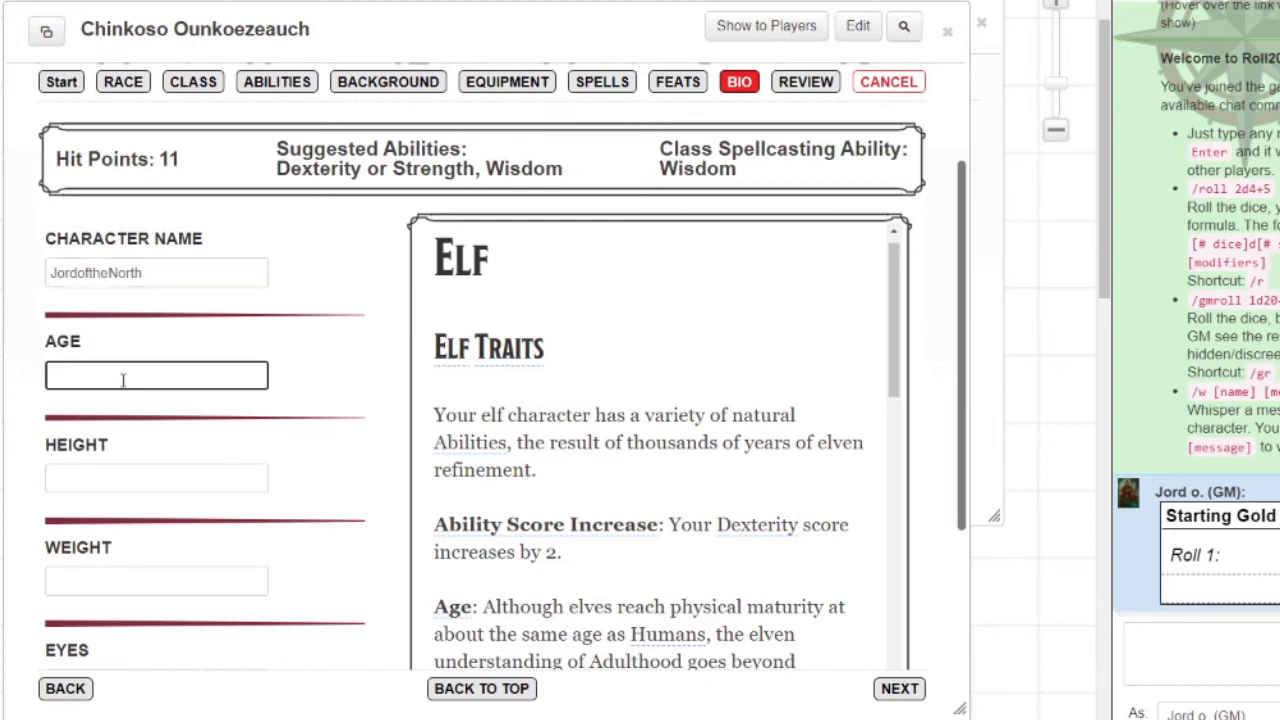
pyautogui.write('29')
pyautogui.press('Tab')
pyautogui.write('6ft')
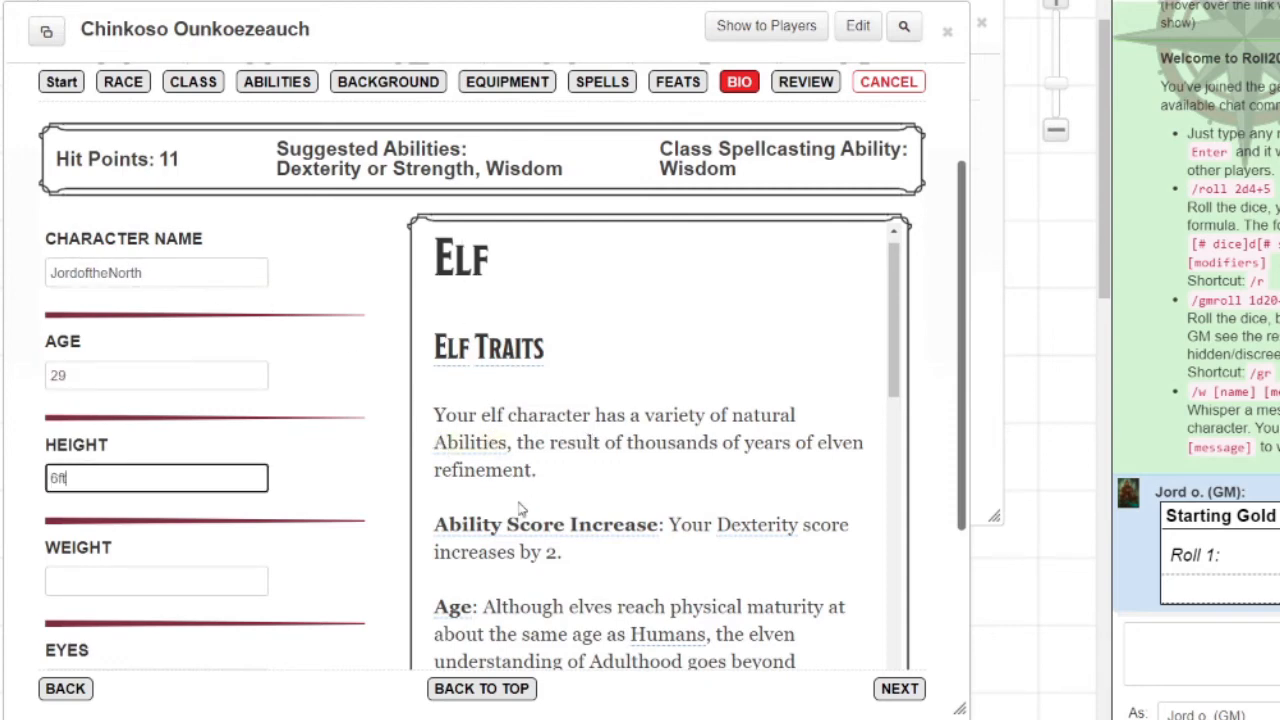
# Step: Read the Age trait in the elf description and follow its Adulthood link
pyautogui.scroll(-3, 500, 440)
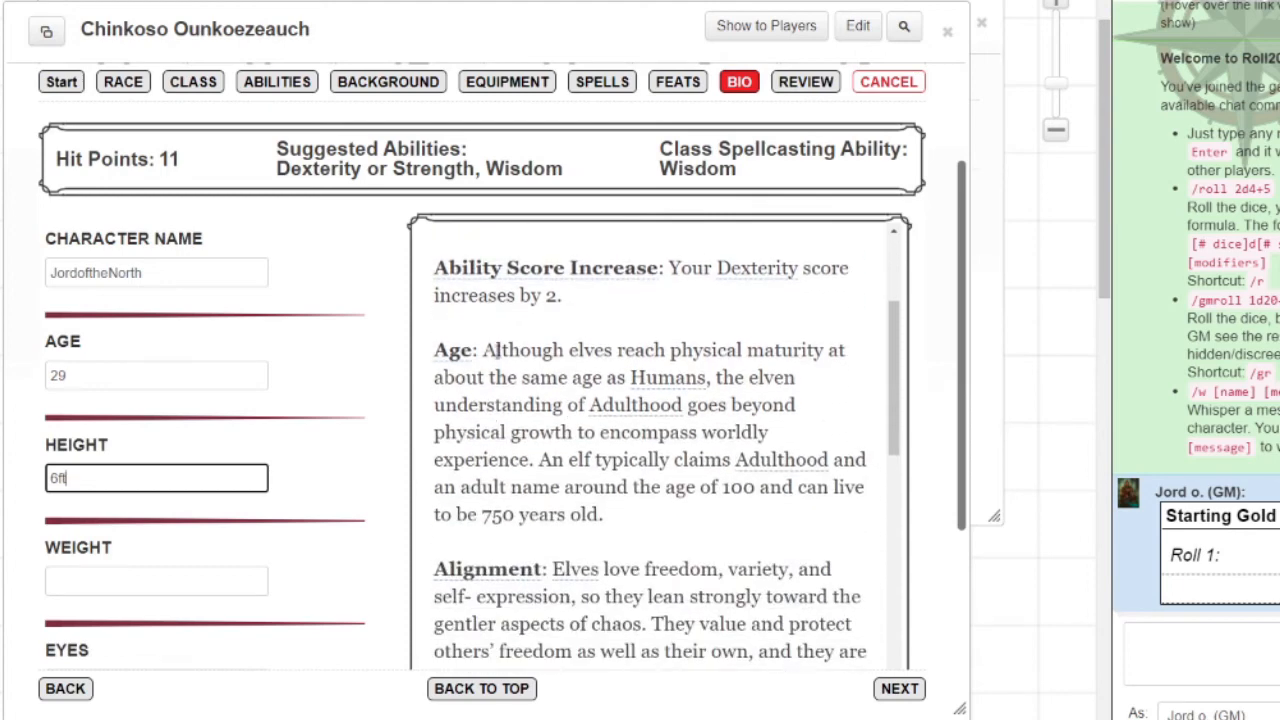
pyautogui.moveTo(484, 350); pyautogui.dragTo(720, 488)
pyautogui.click(720, 490)
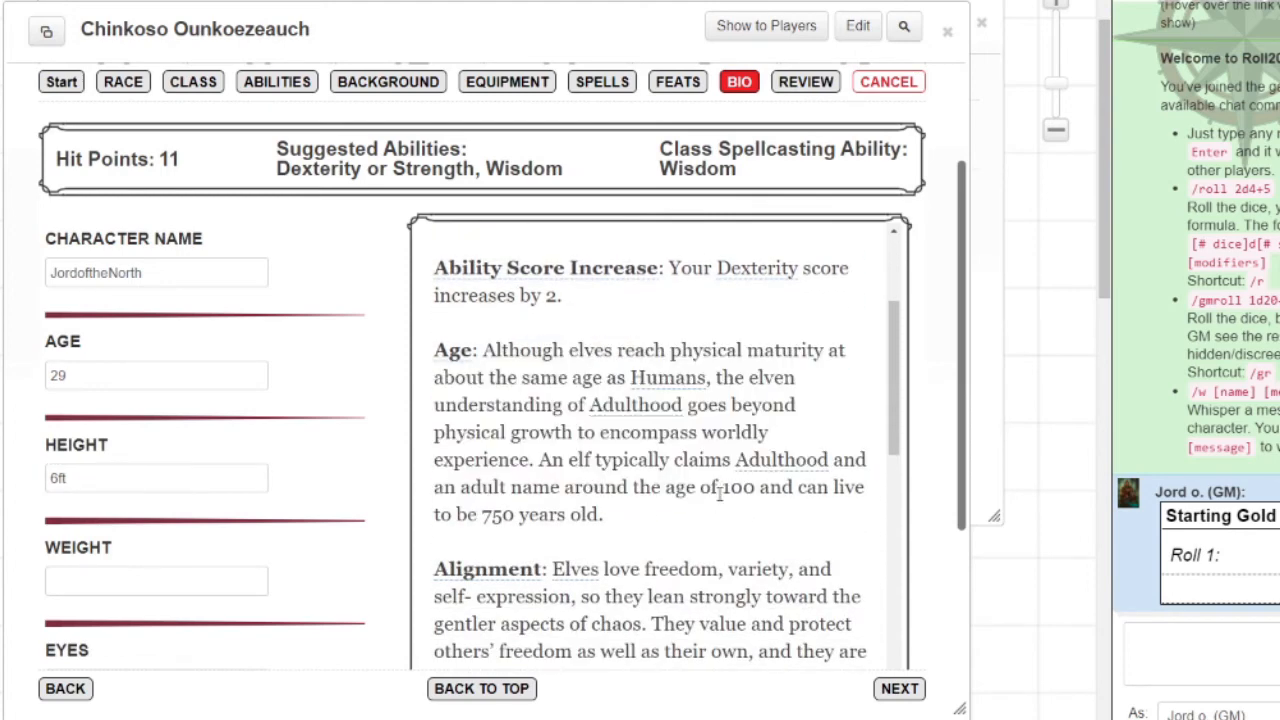
pyautogui.moveTo(541, 350); pyautogui.dragTo(727, 487)
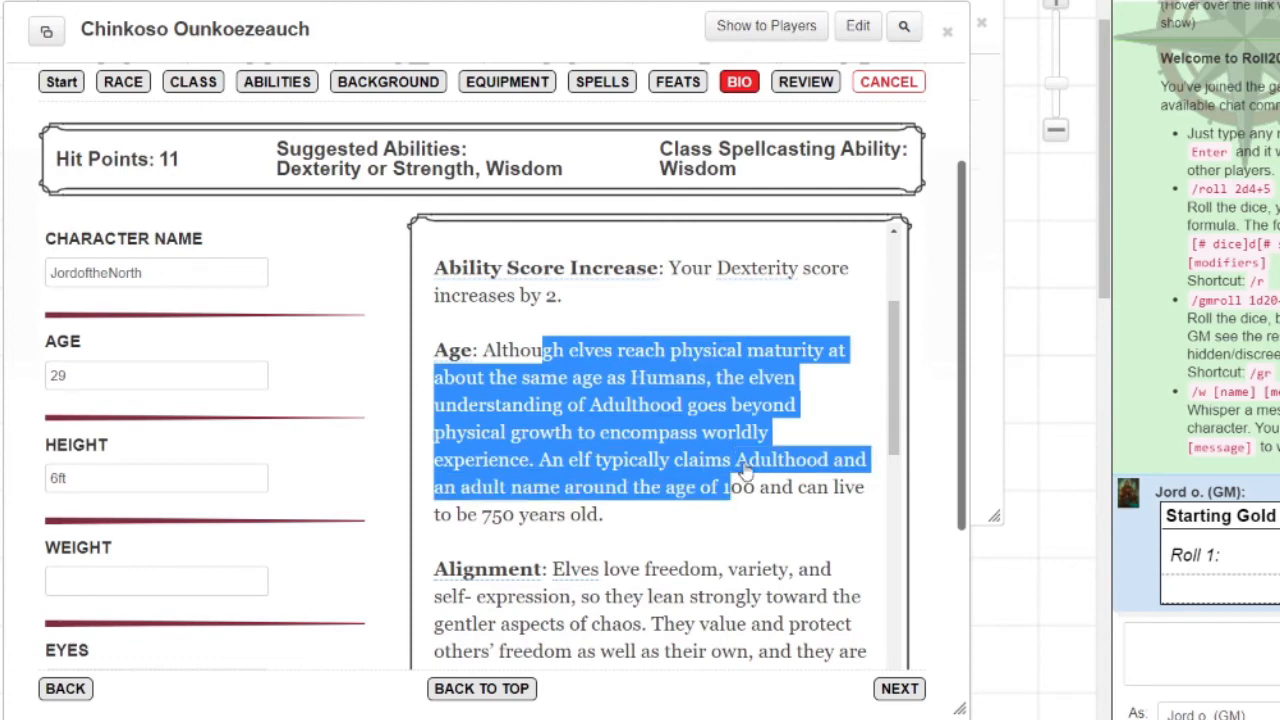
pyautogui.click(754, 464)
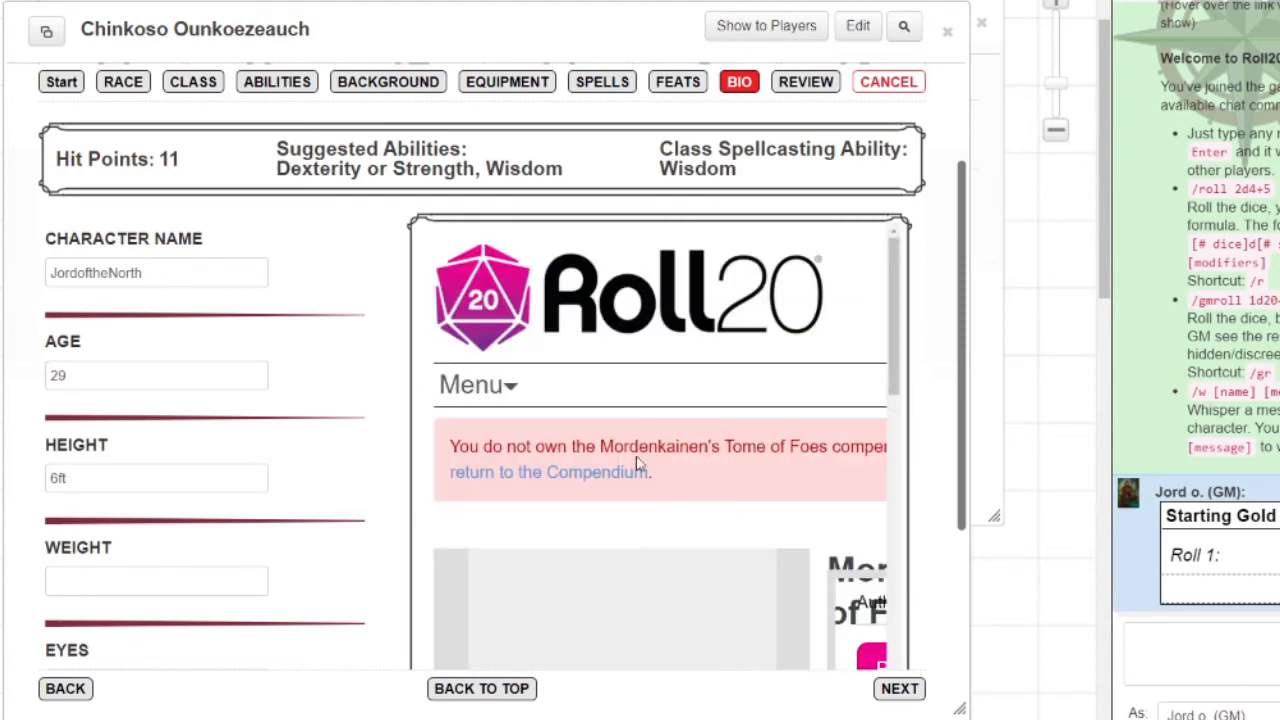
pyautogui.scroll(-1, 498, 262)
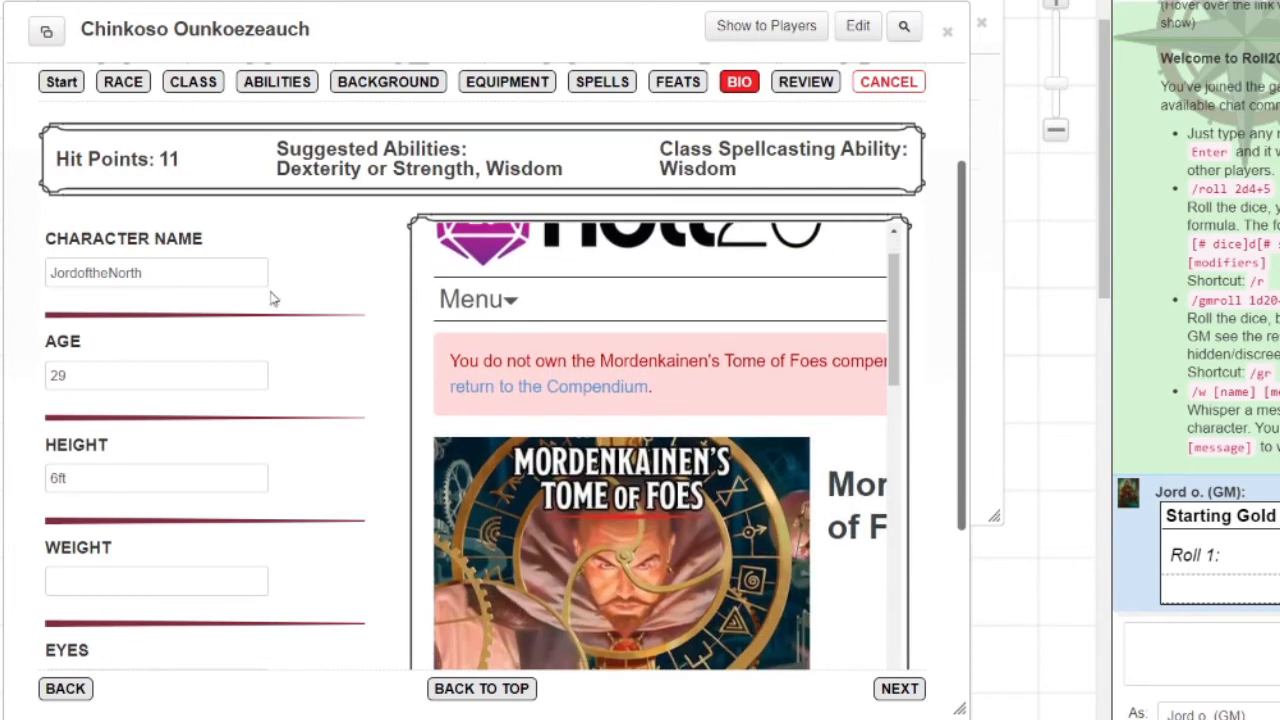
# Step: Change the character's age to 129 and continue to the review stage
pyautogui.doubleClick(141, 373)
pyautogui.write('1')
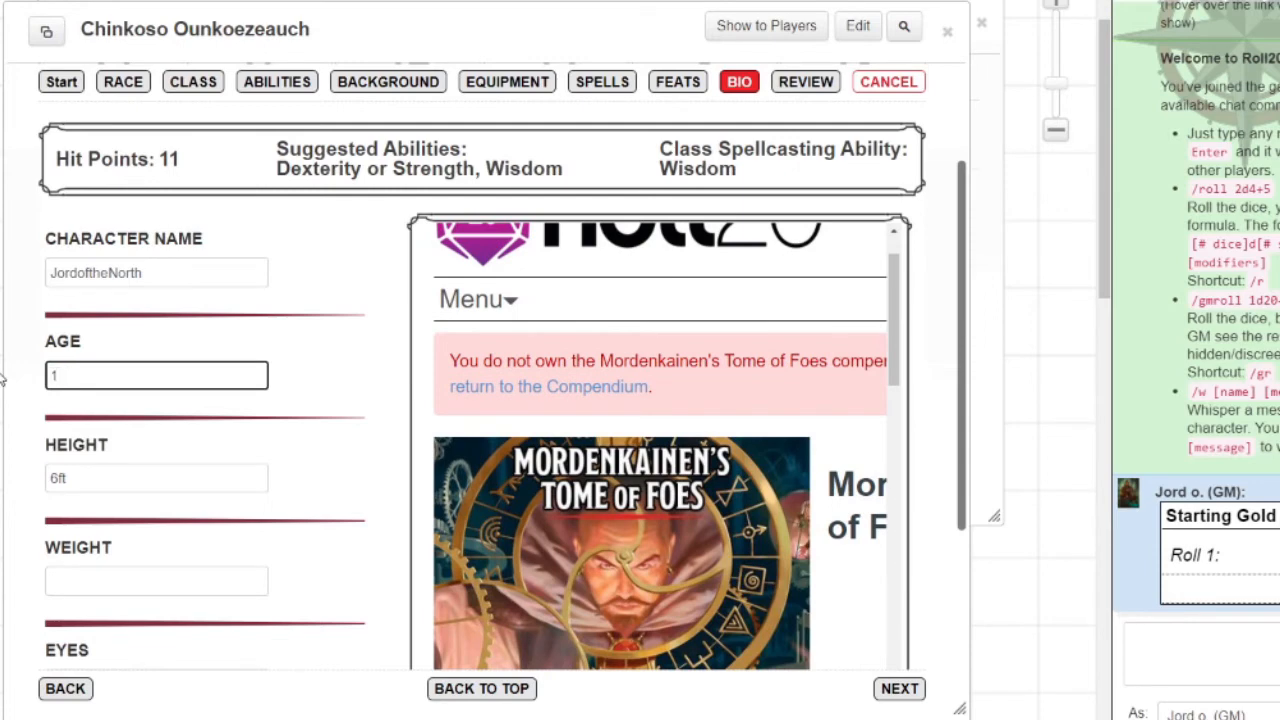
pyautogui.write('29')
pyautogui.scroll(-3, 148, 380)
pyautogui.scroll(-1, 140, 209)
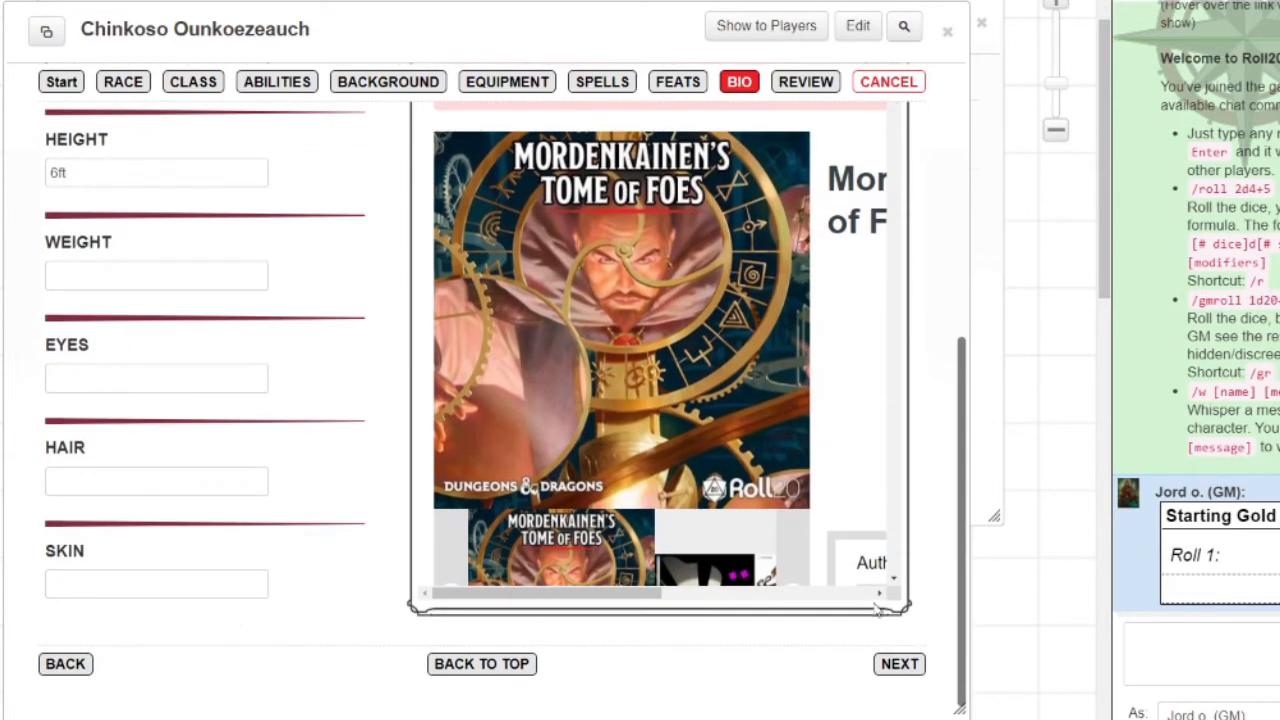
pyautogui.click(914, 666)
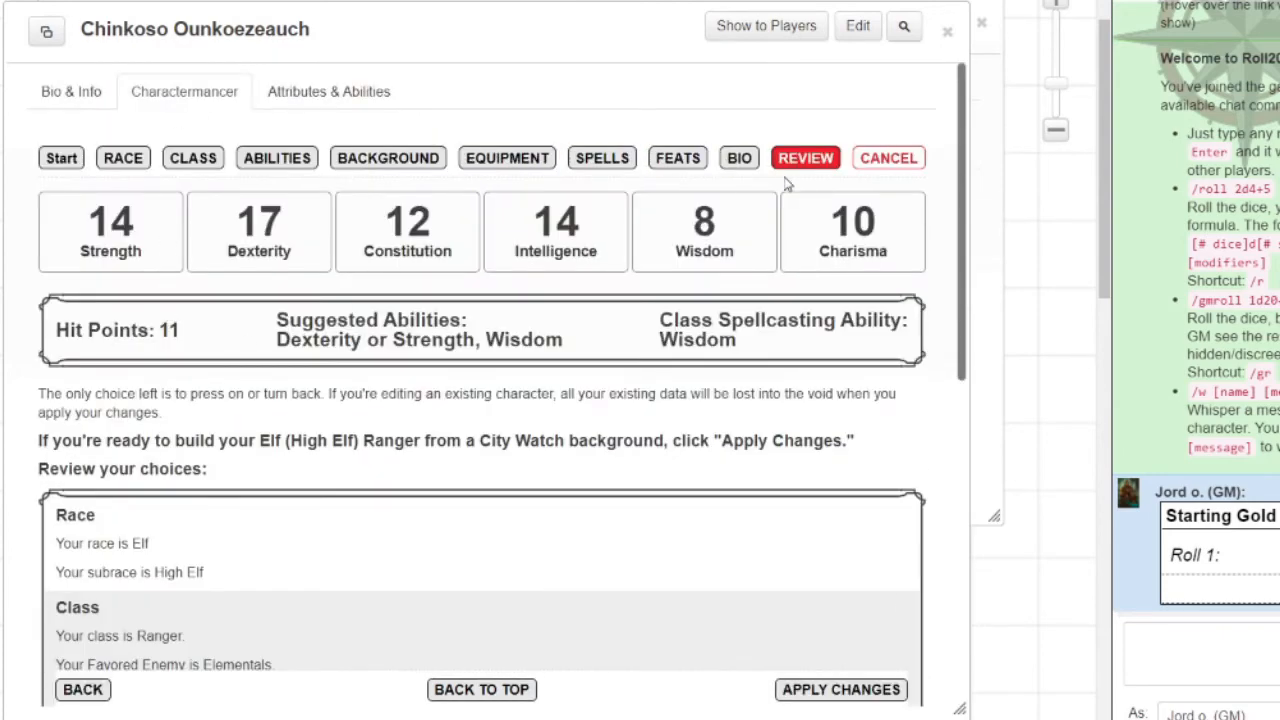
# Step: Review the summary of race, class, background, equipment, spells and bio choices, and apply the changes to build the character
pyautogui.scroll(-7, 286, 300)
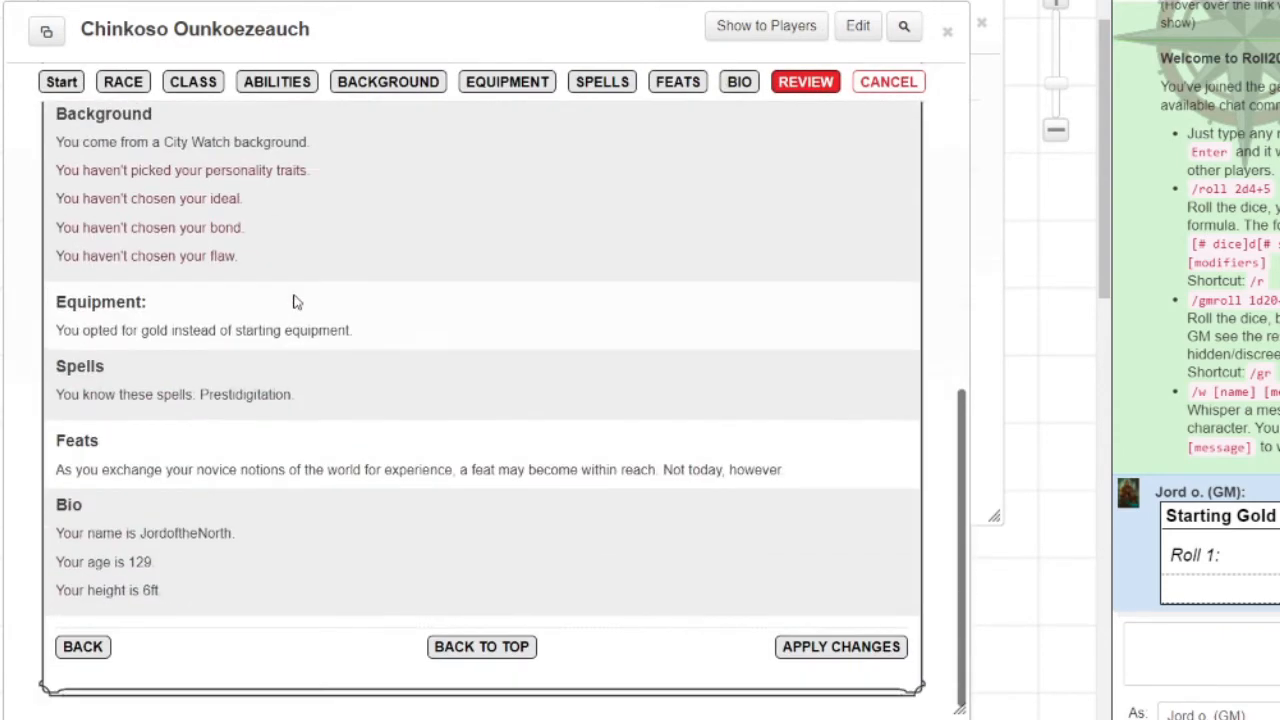
pyautogui.scroll(3, 290, 298)
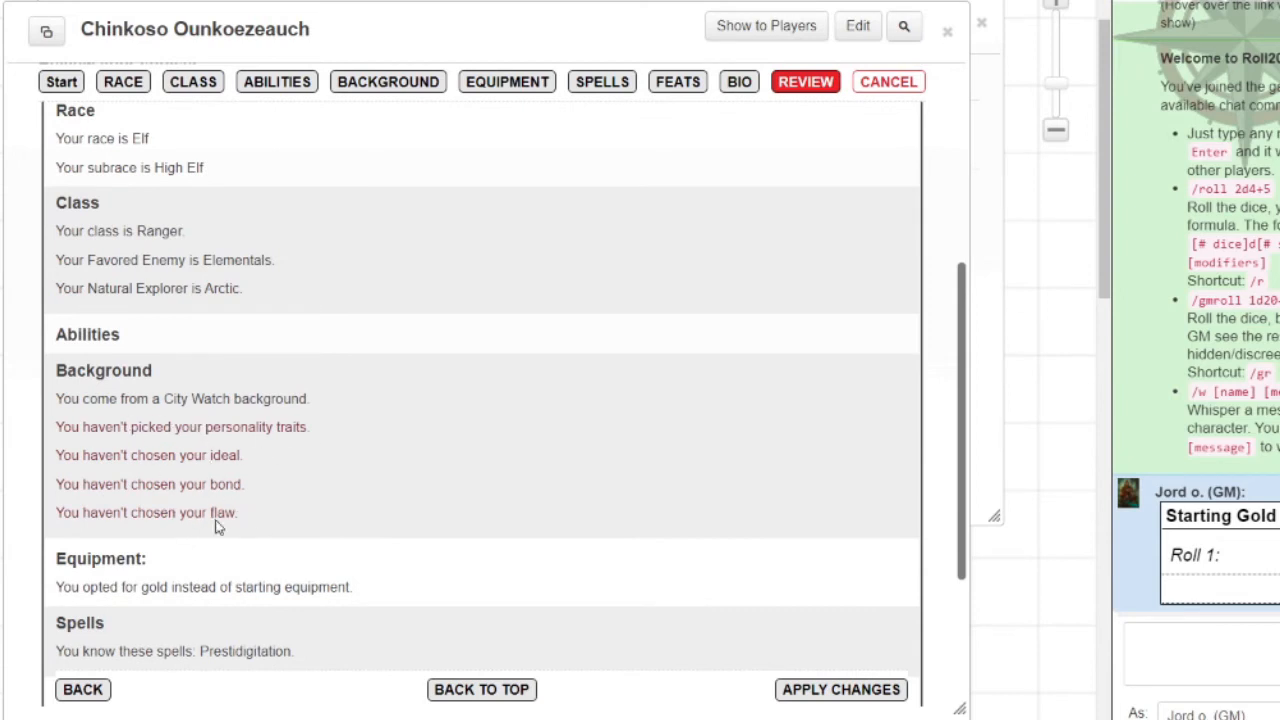
pyautogui.scroll(4, 274, 369)
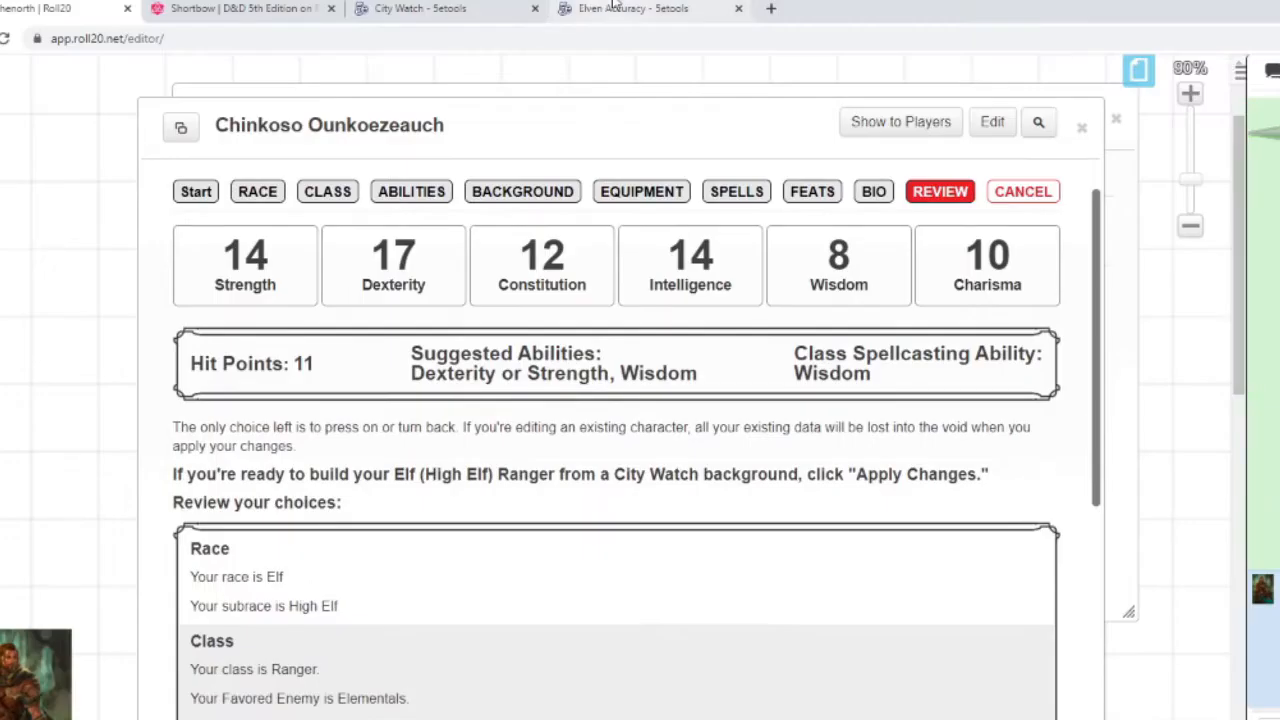
pyautogui.click(600, 8)
pyautogui.click(463, 12)
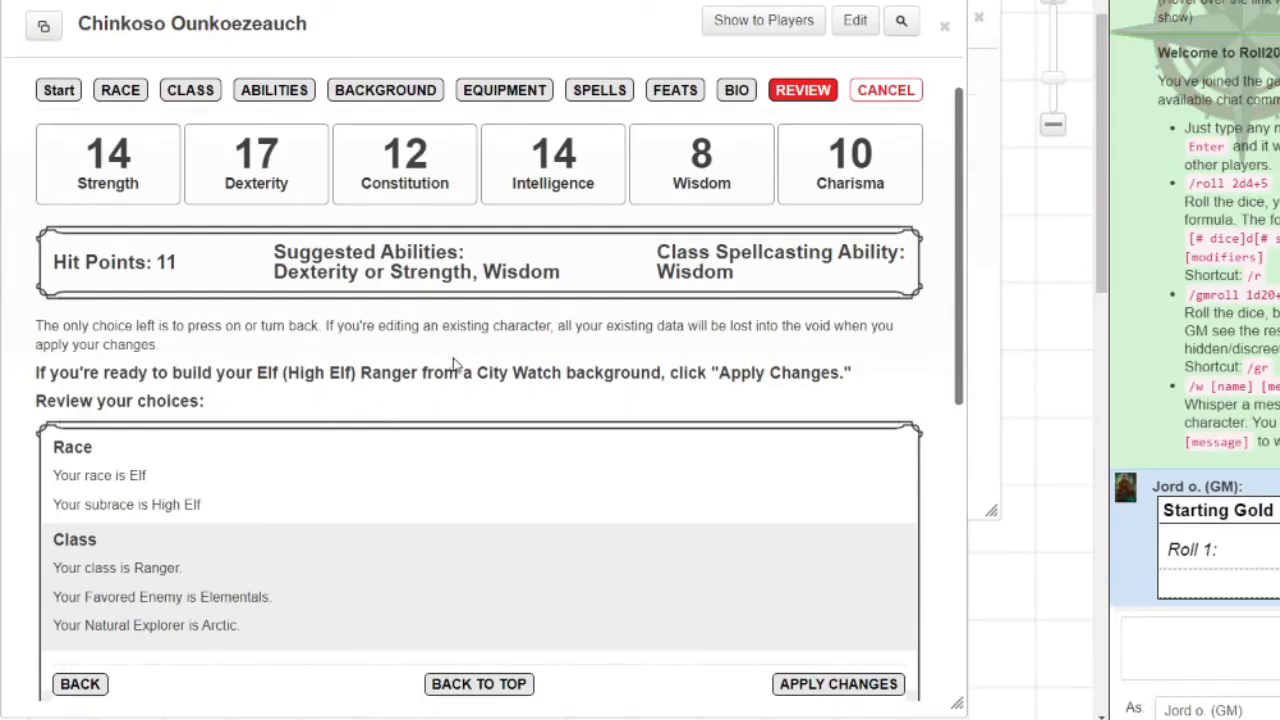
pyautogui.scroll(-6, 89, 550)
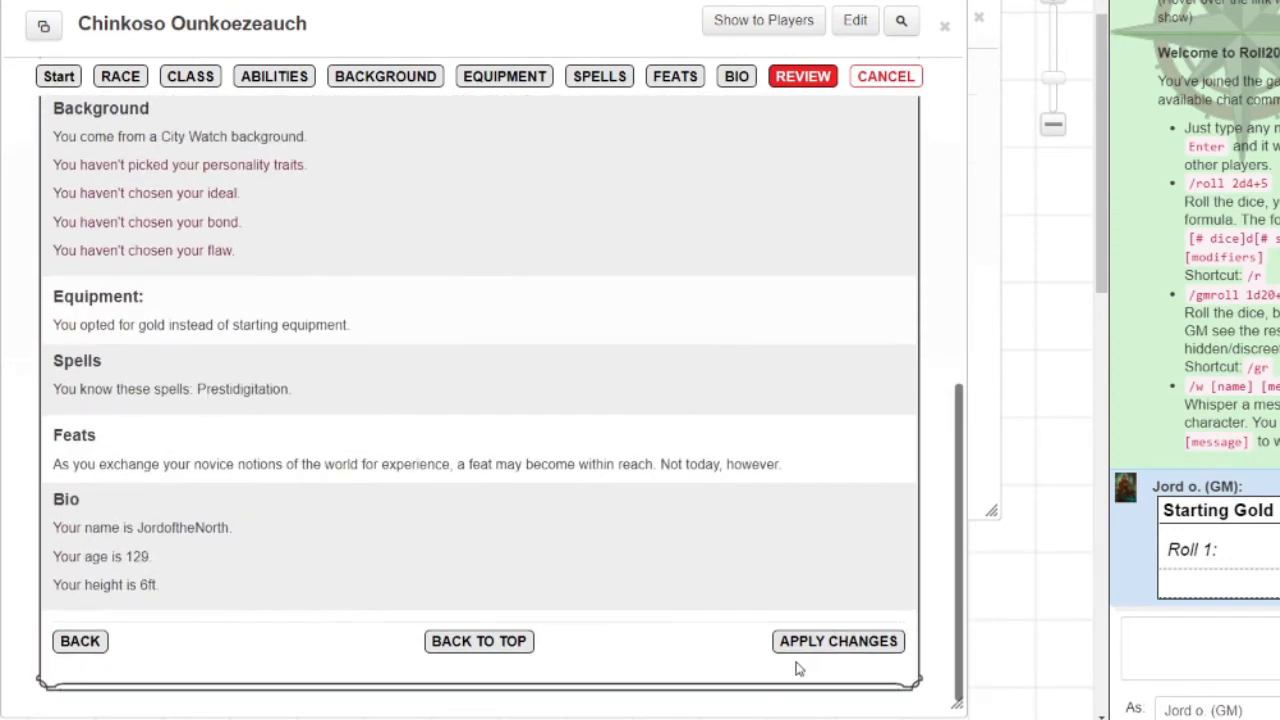
pyautogui.click(805, 643)
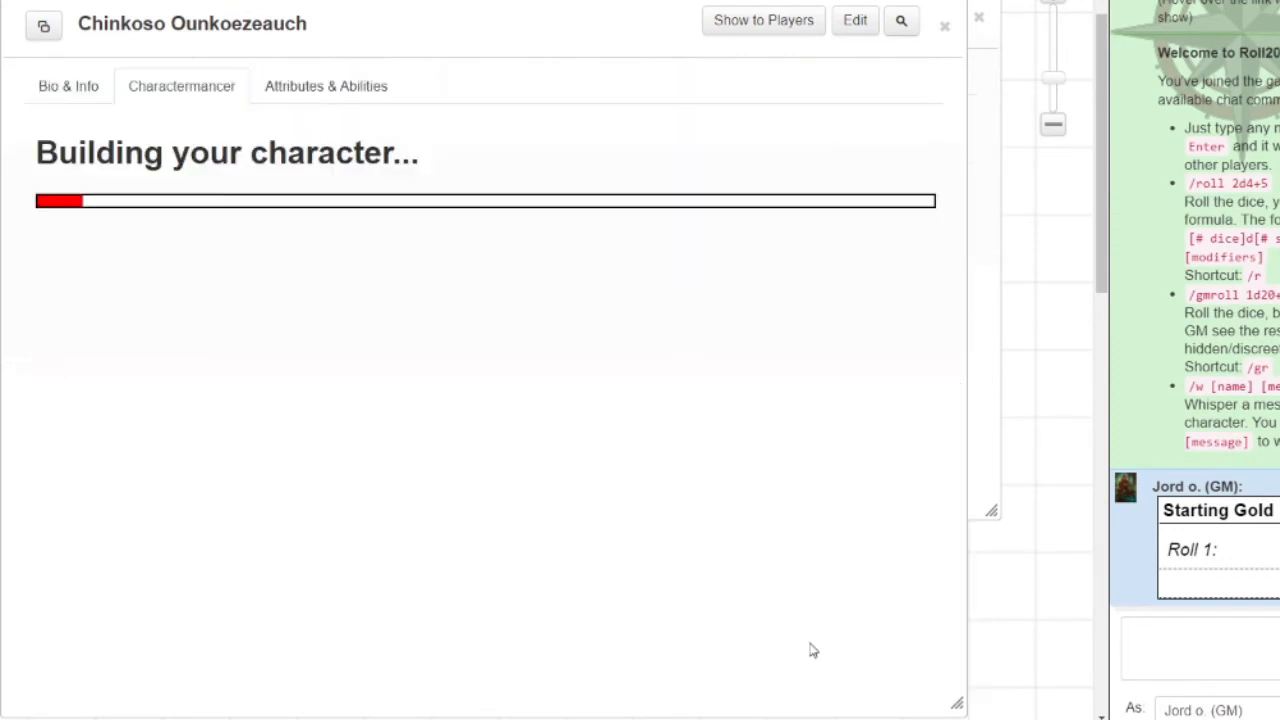
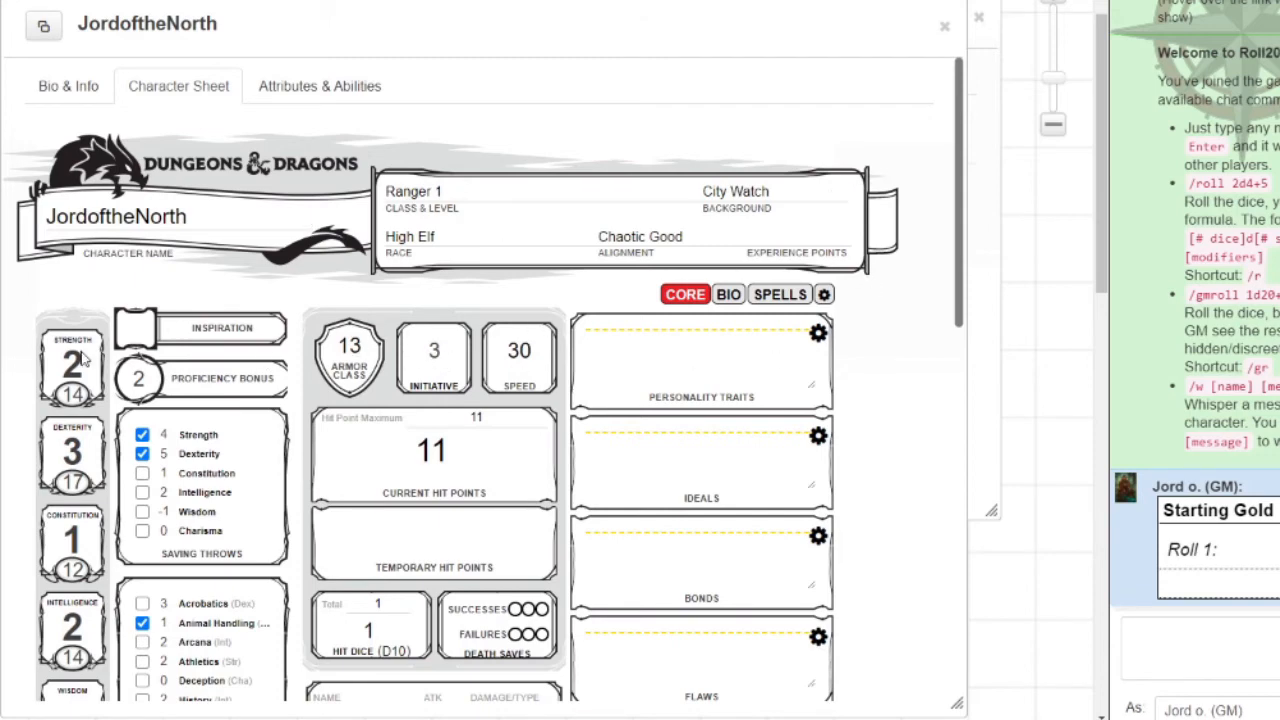
# Step: Look through the finished character sheet, from ability scores and skills down to features, traits and proficiencies
pyautogui.scroll(-2, 85, 360)
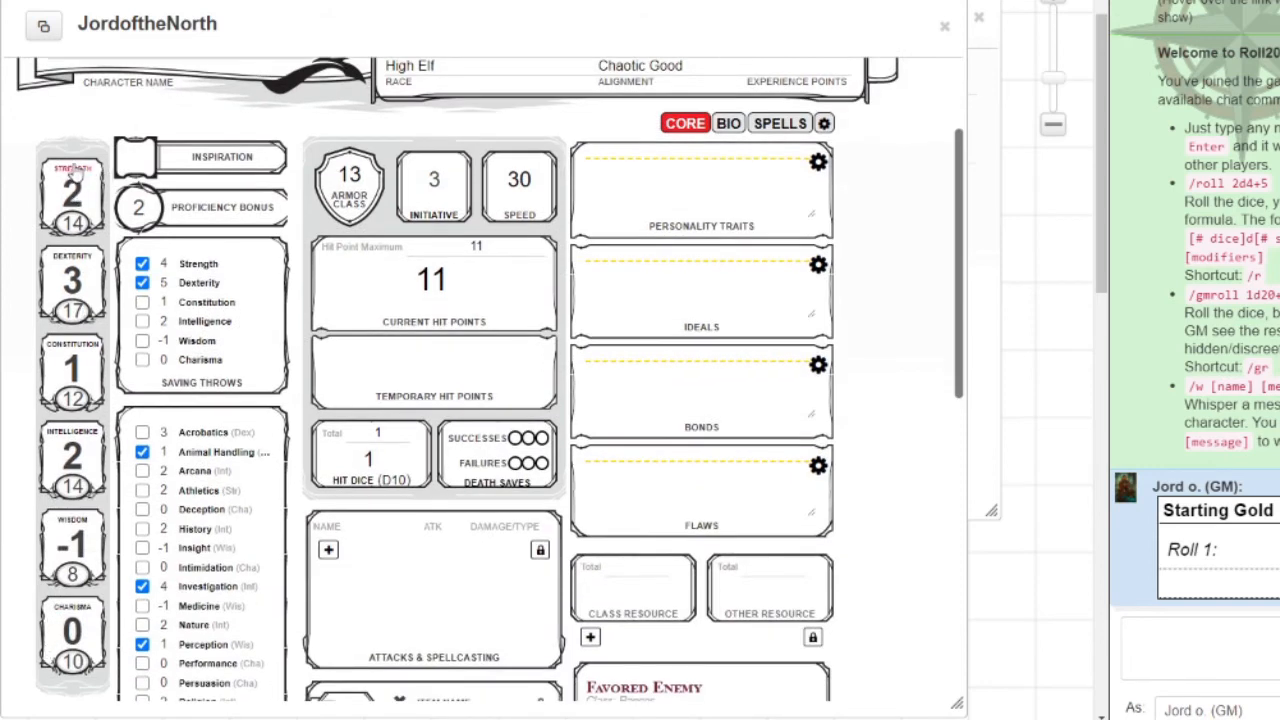
pyautogui.scroll(-2, 180, 413)
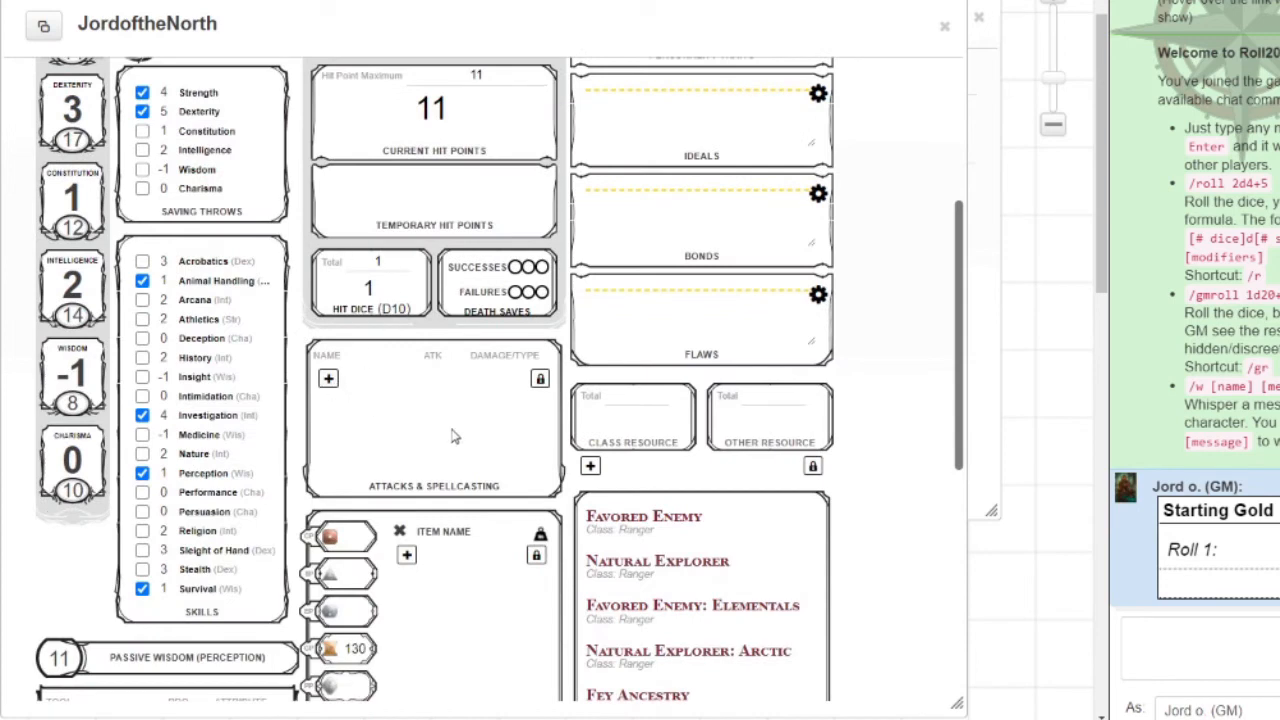
pyautogui.scroll(1, 256, 258)
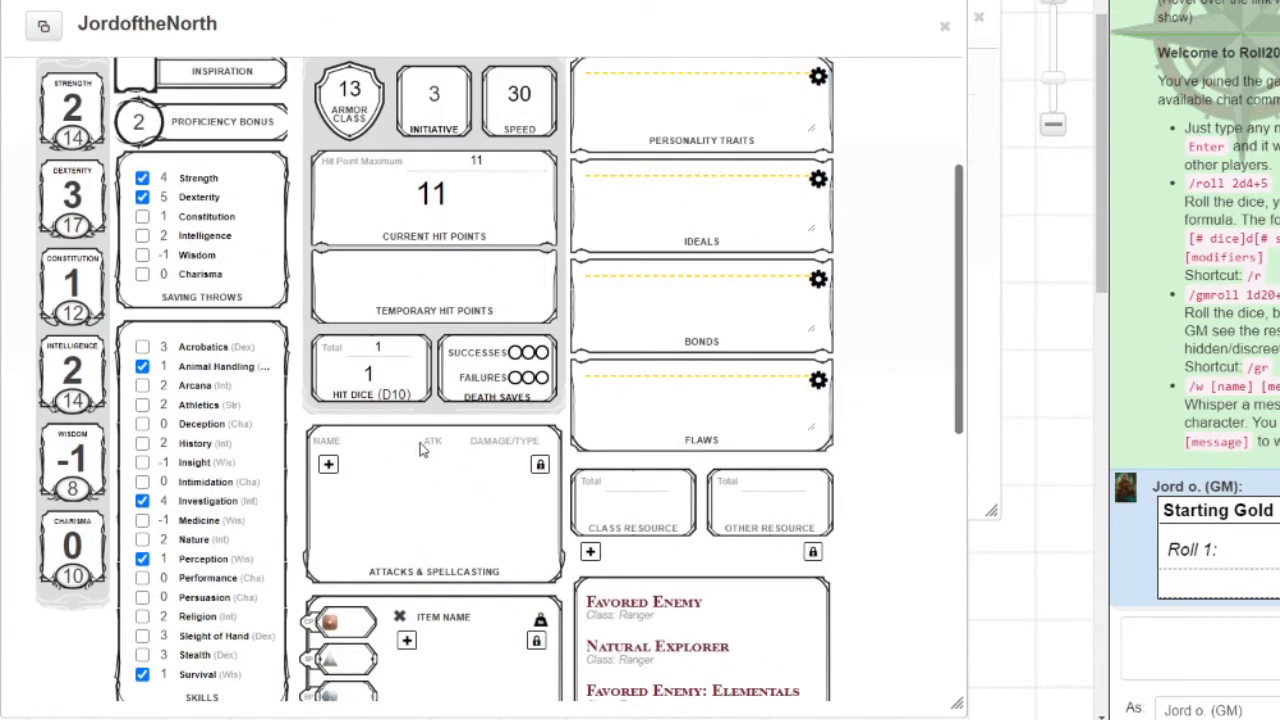
pyautogui.scroll(-7, 420, 450)
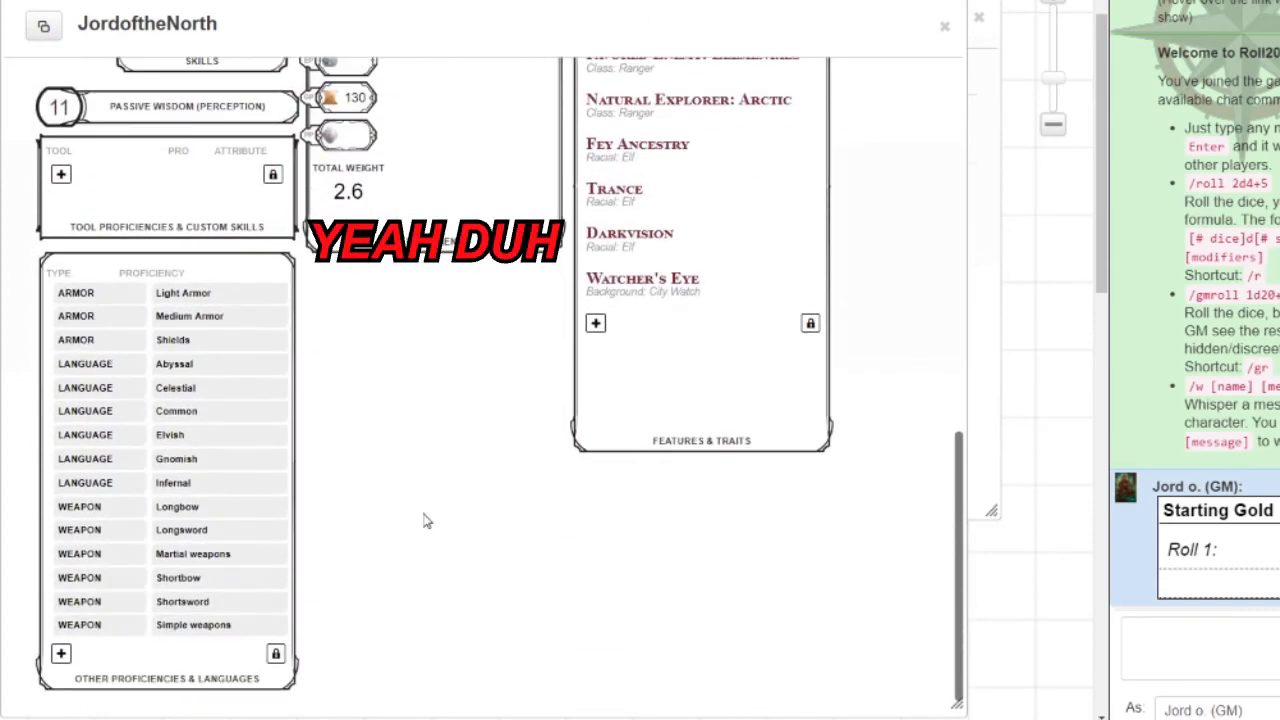
pyautogui.scroll(7, 428, 458)
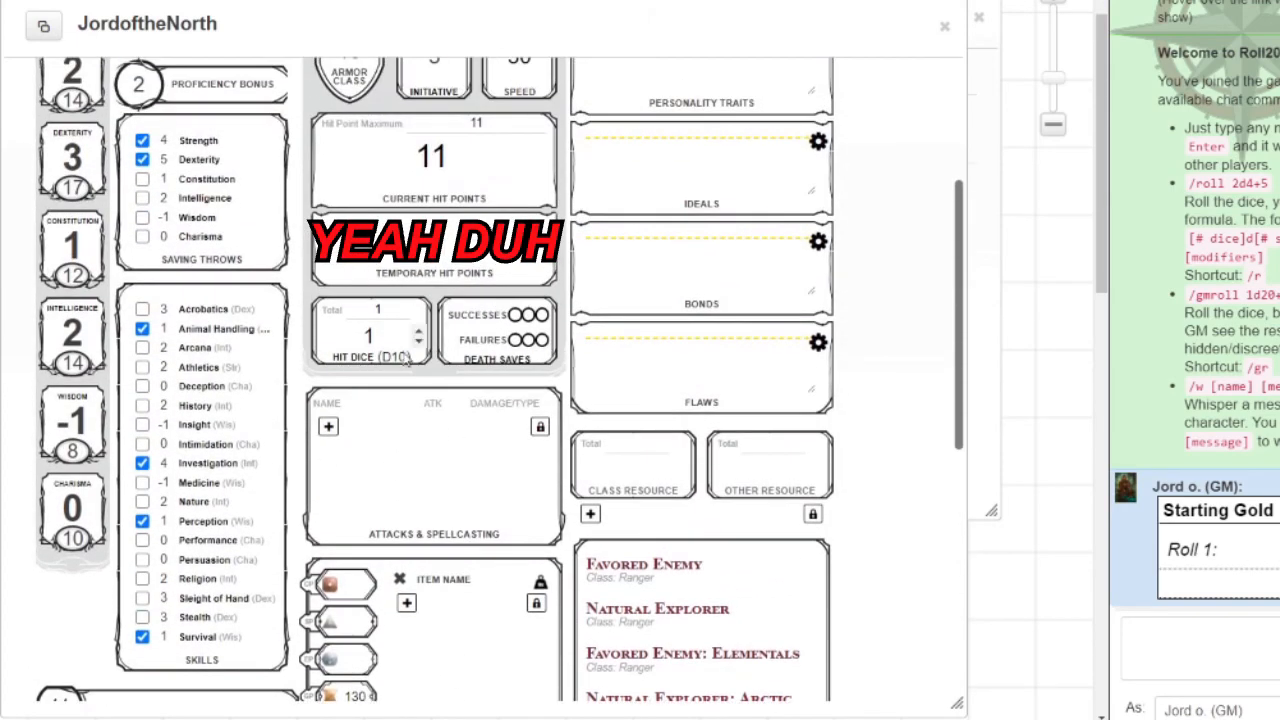
pyautogui.scroll(-1, 385, 437)
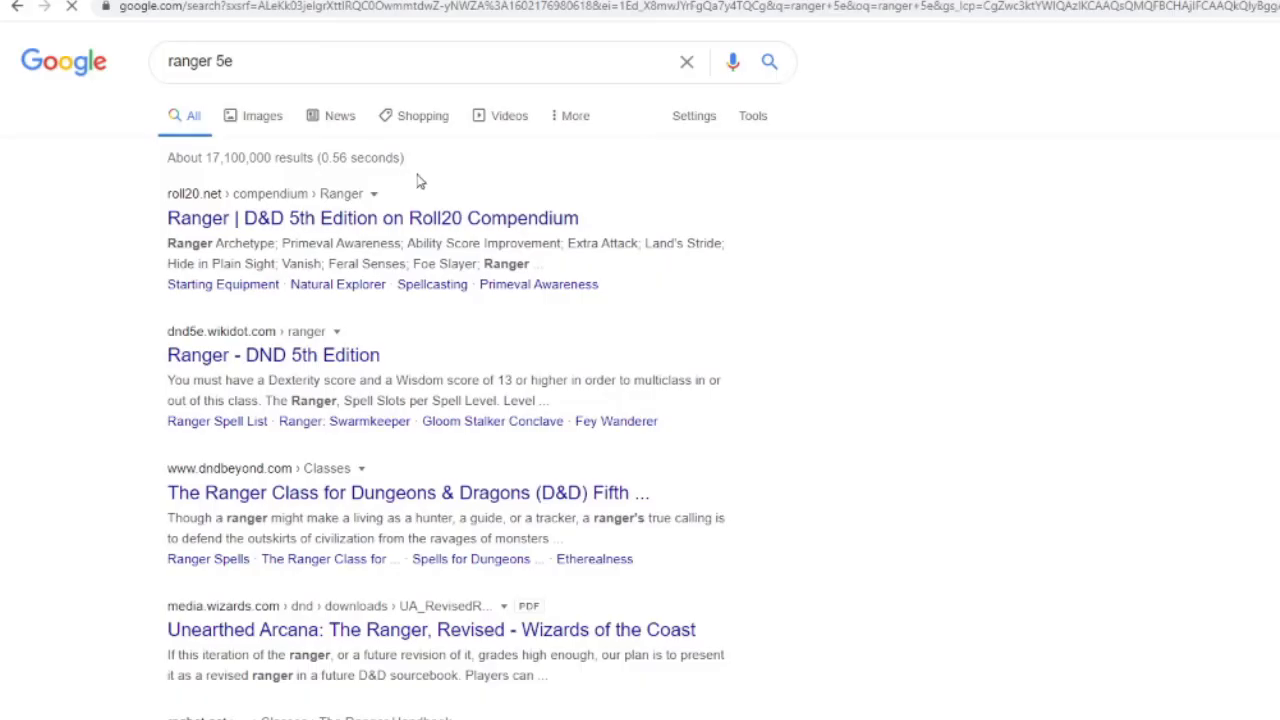
# Step: Open the Roll20 Compendium's Ranger page from the "ranger 5e" search results and read the Starting Equipment options
pyautogui.click(334, 220)
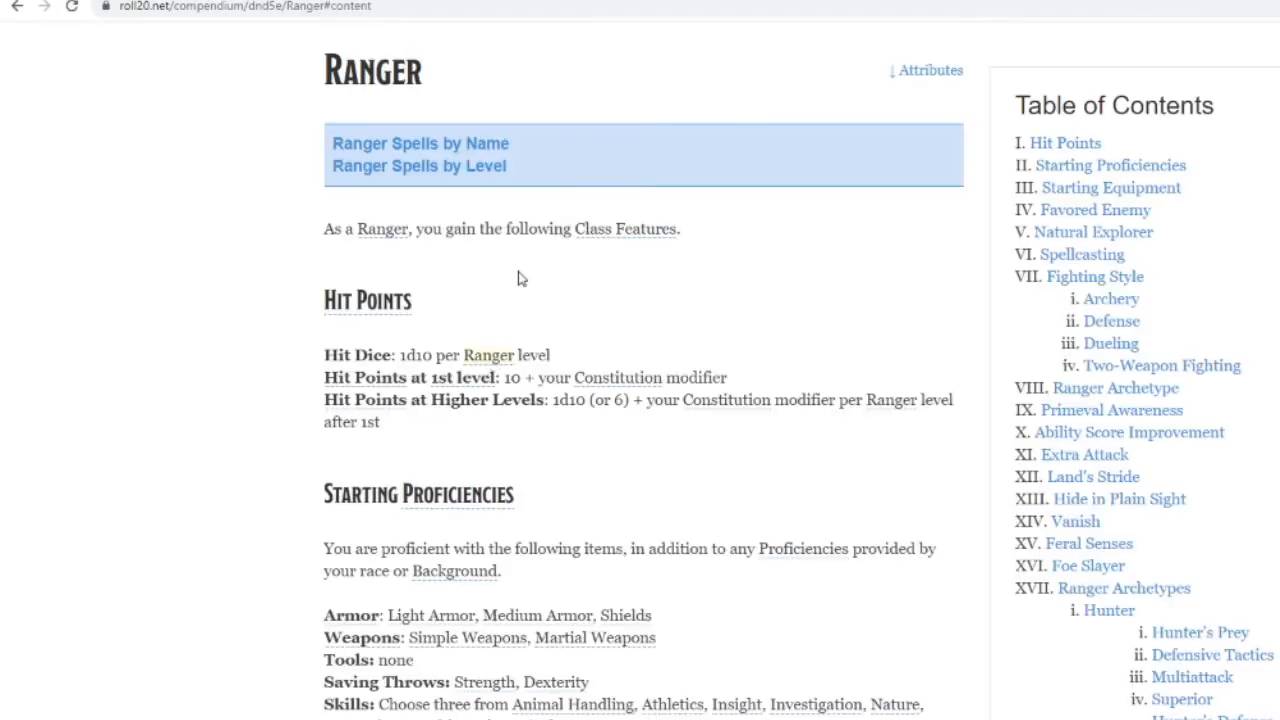
pyautogui.scroll(-5, 378, 503)
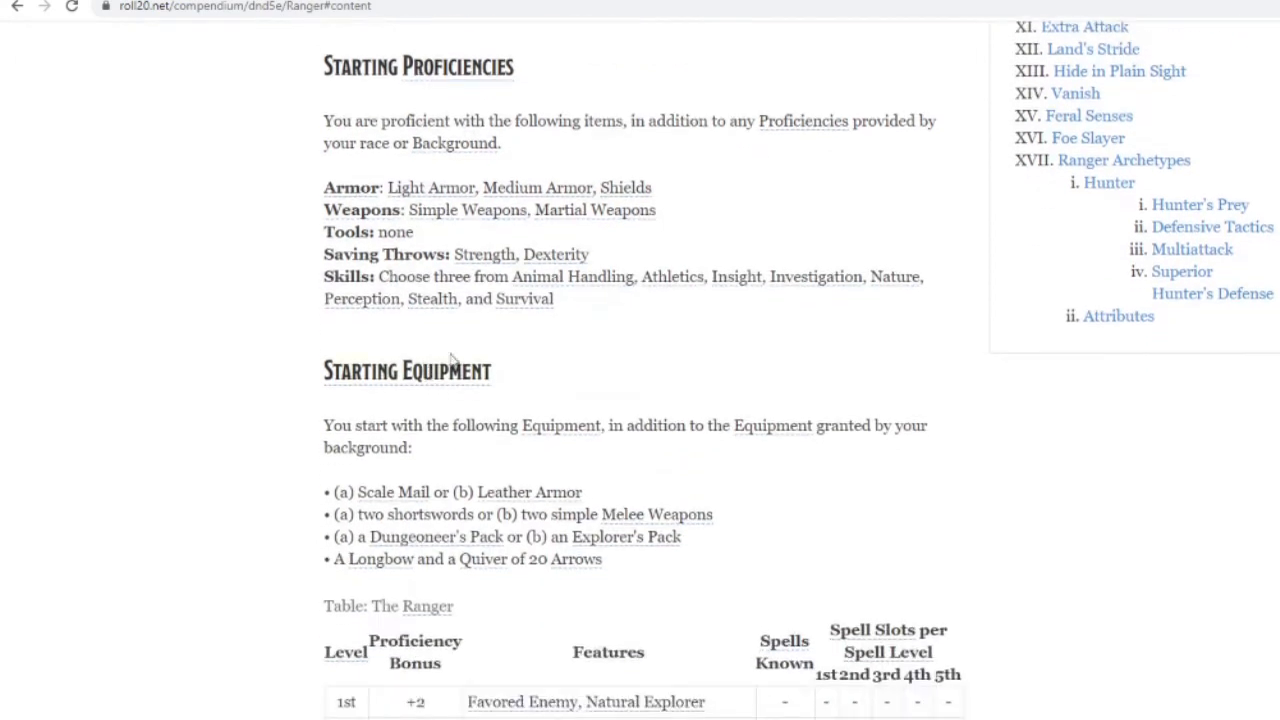
pyautogui.scroll(-1, 462, 460)
pyautogui.moveTo(328, 321); pyautogui.dragTo(580, 322)
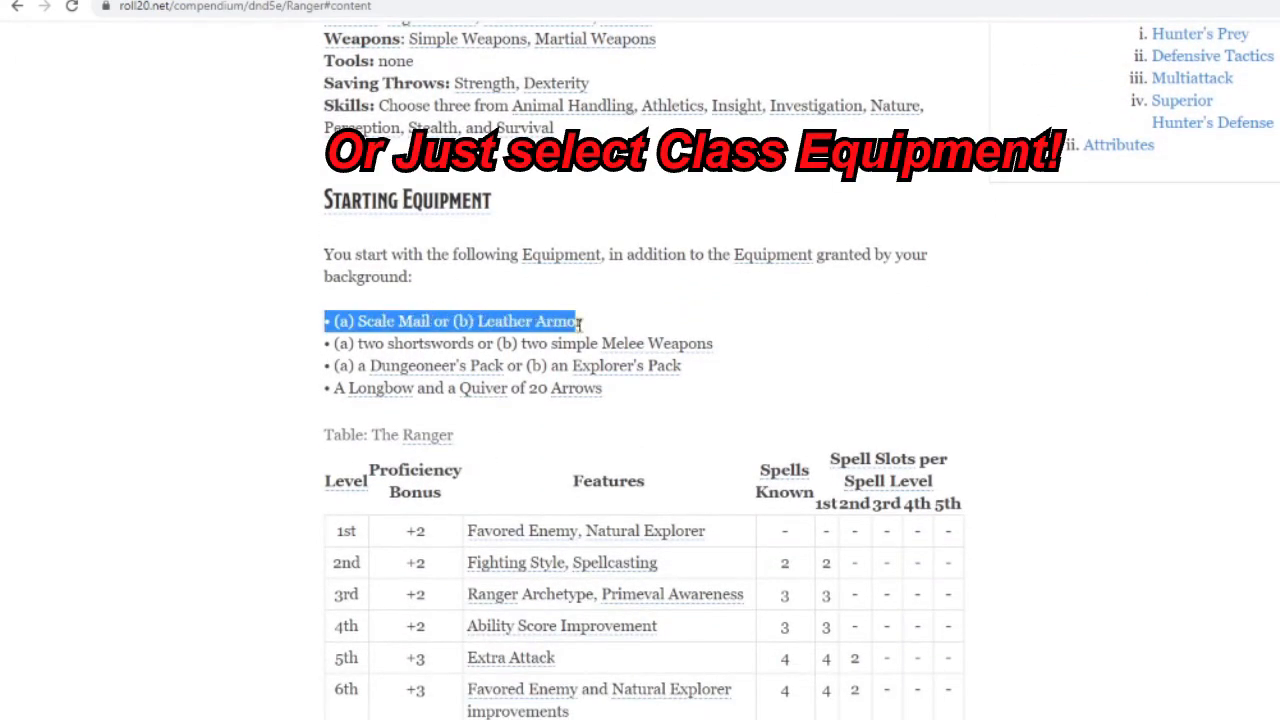
pyautogui.click(612, 323)
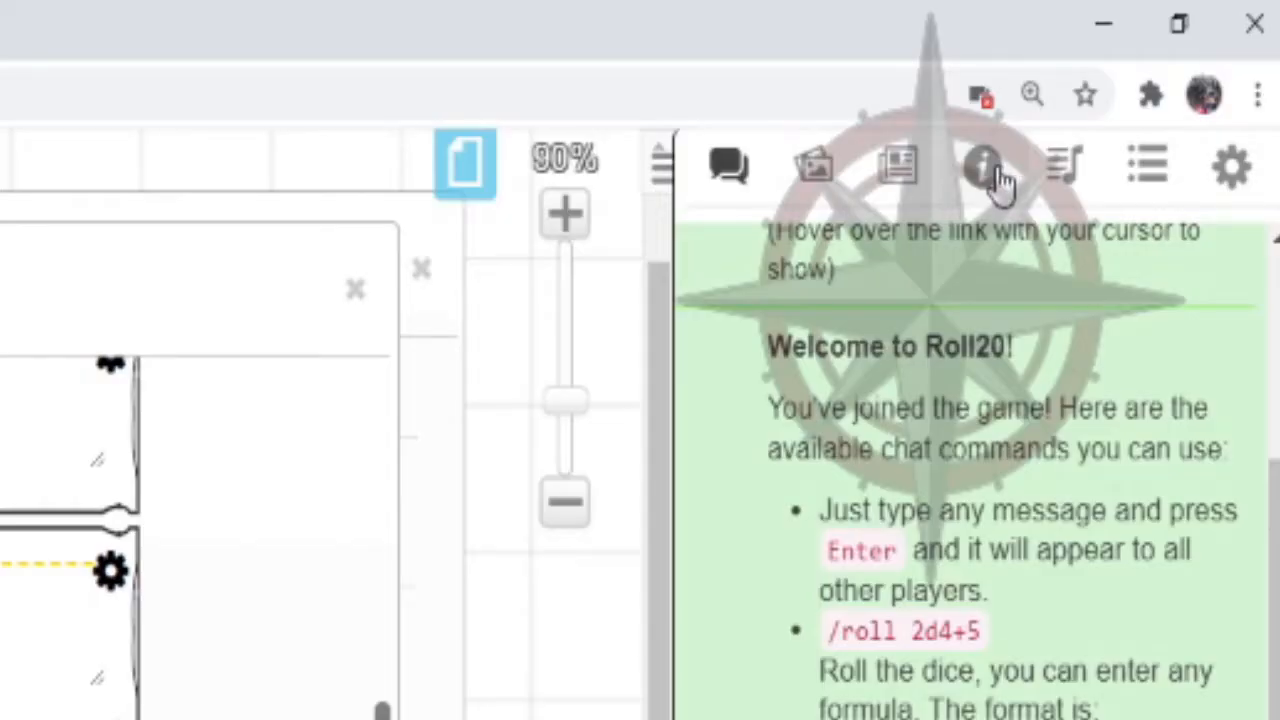
# Step: Search the Roll20 game's compendium for "scale" and add the Scale Mail item to the character sheet
pyautogui.click(1251, 0)
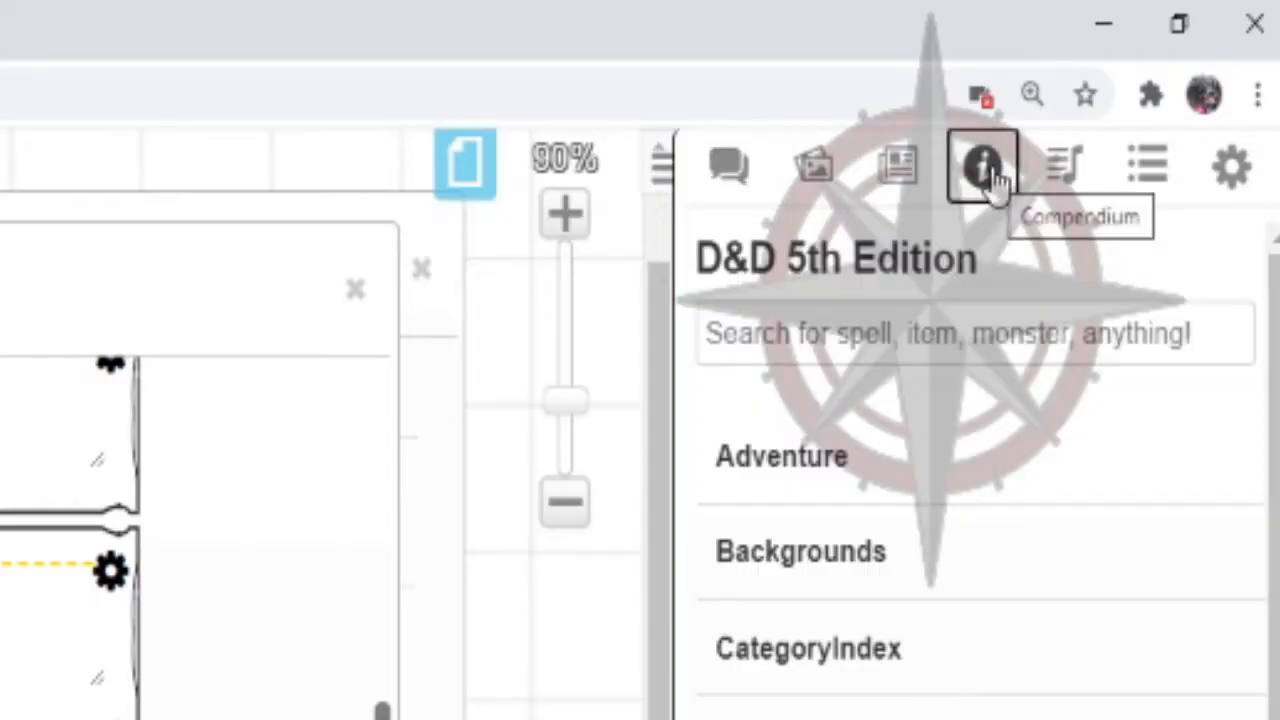
pyautogui.click(855, 333)
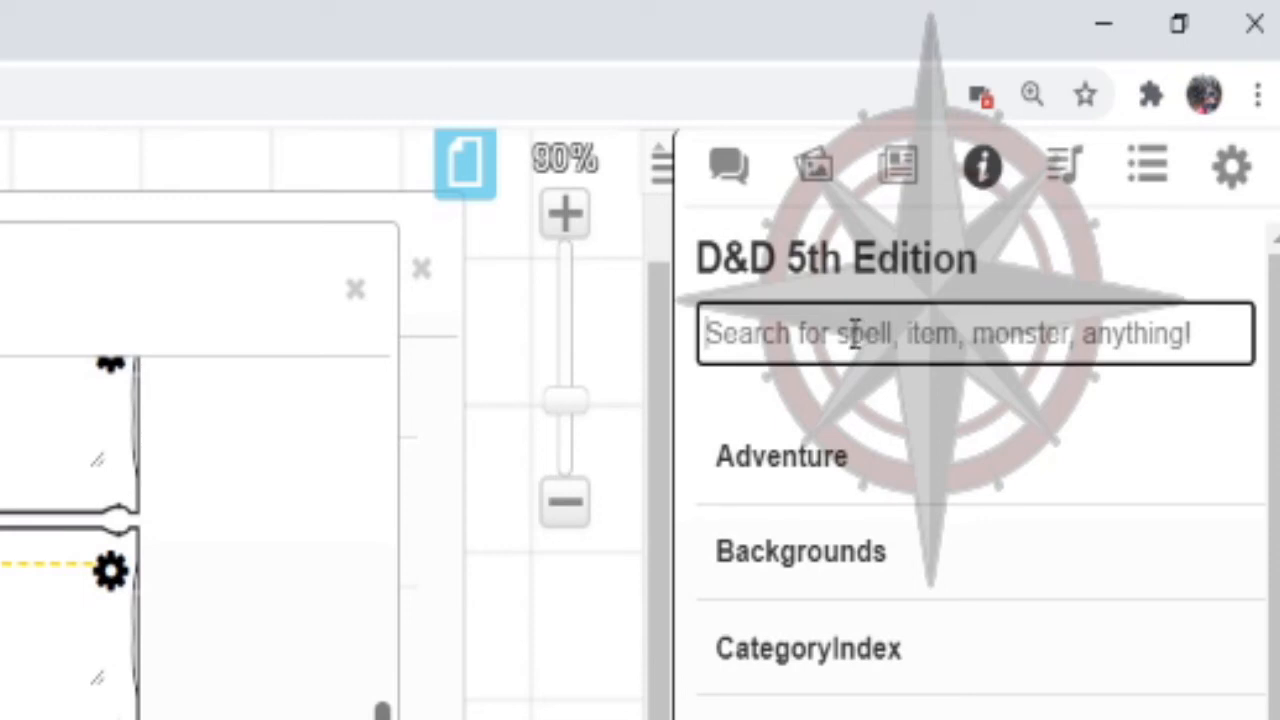
pyautogui.write('scale')
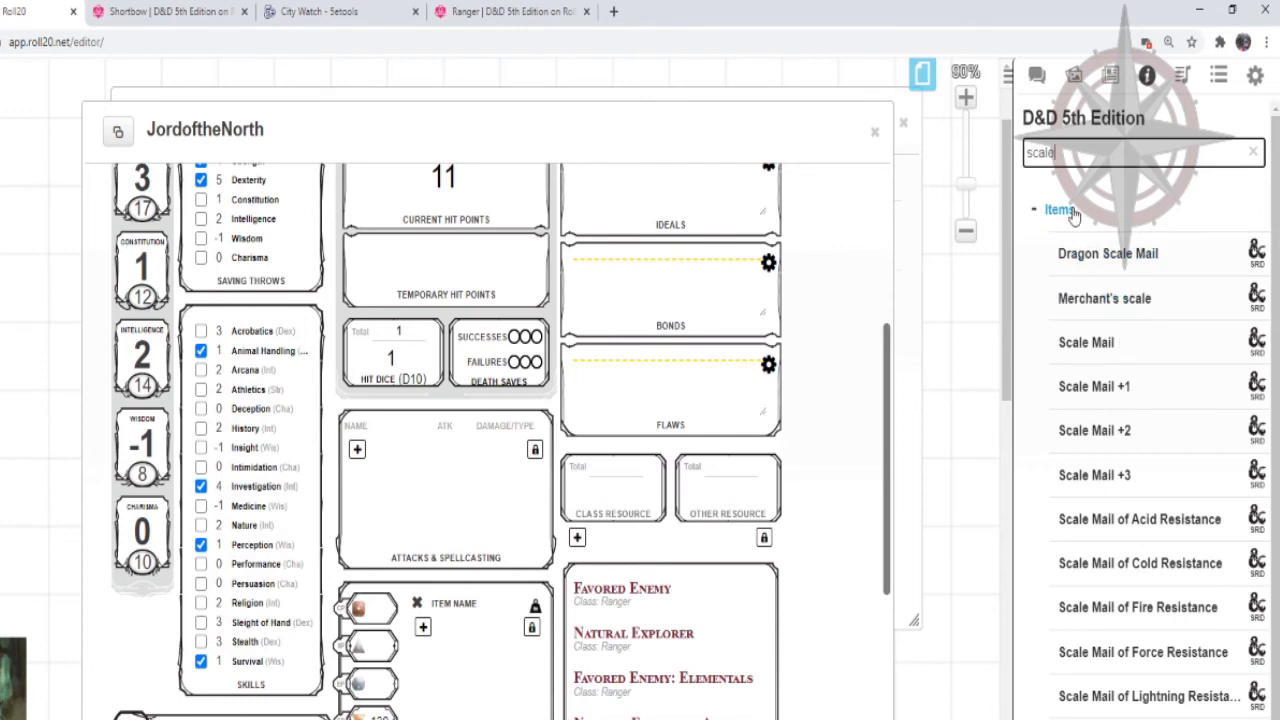
pyautogui.scroll(-1, 1096, 278)
pyautogui.scroll(1, 1108, 365)
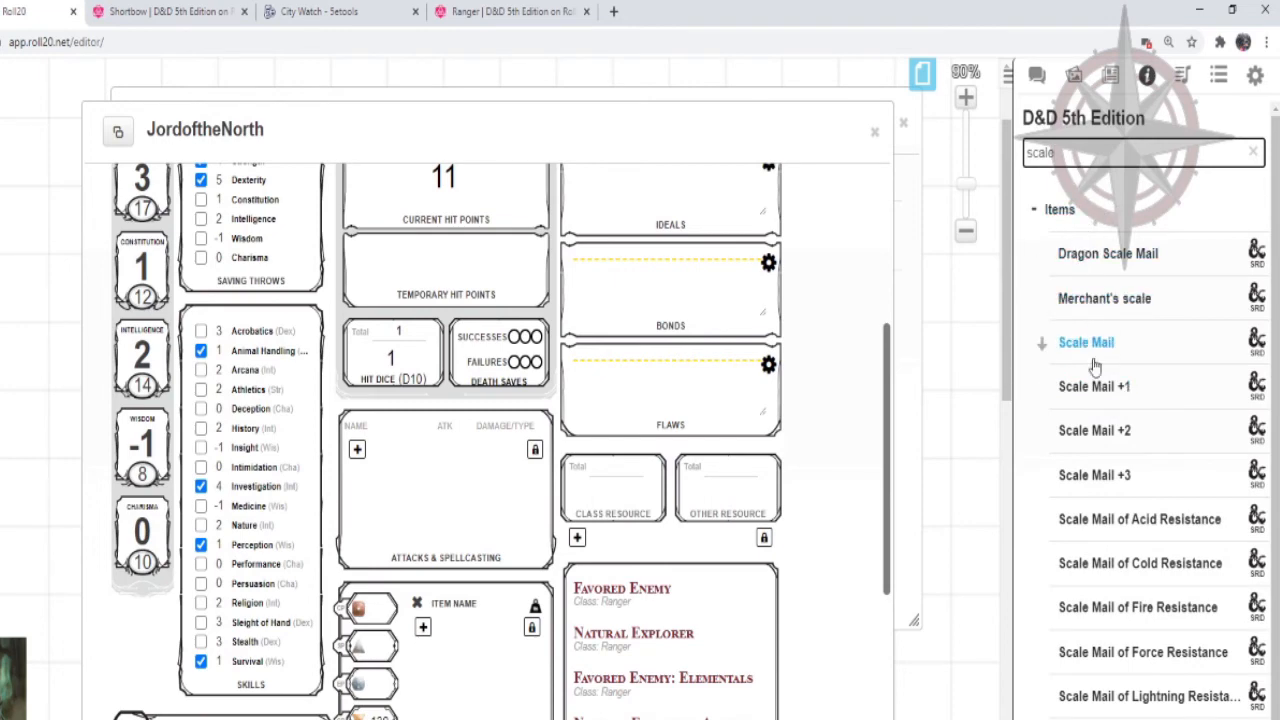
pyautogui.moveTo(1083, 350); pyautogui.dragTo(409, 486)
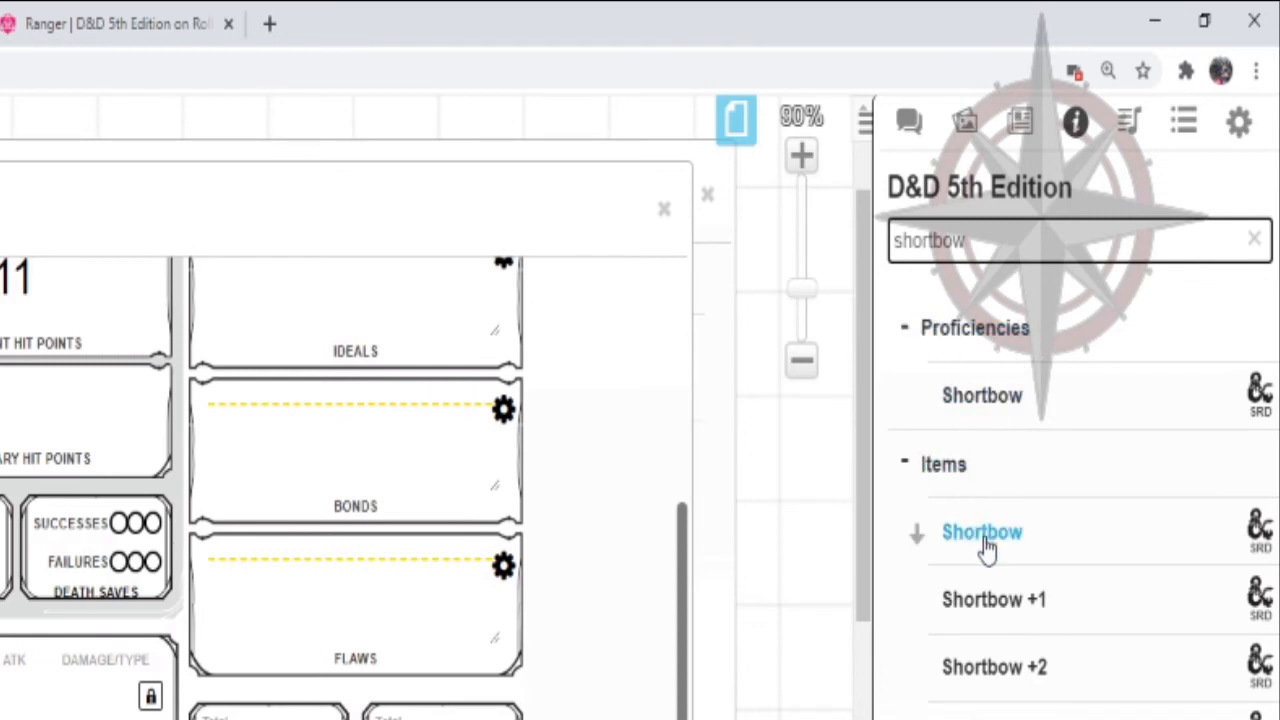
# Step: Add the Shortbow item from the compendium to the character sheet and check its attack details
pyautogui.moveTo(1000, 556); pyautogui.dragTo(462, 392)
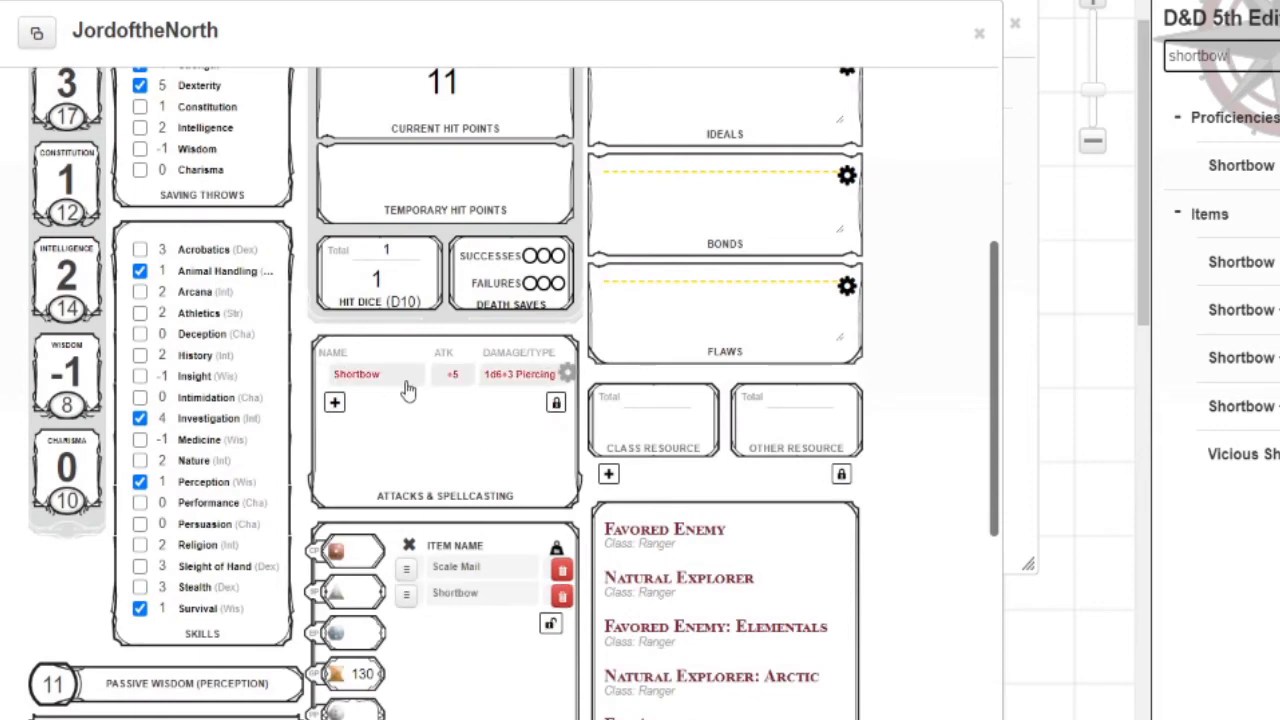
pyautogui.click(566, 372)
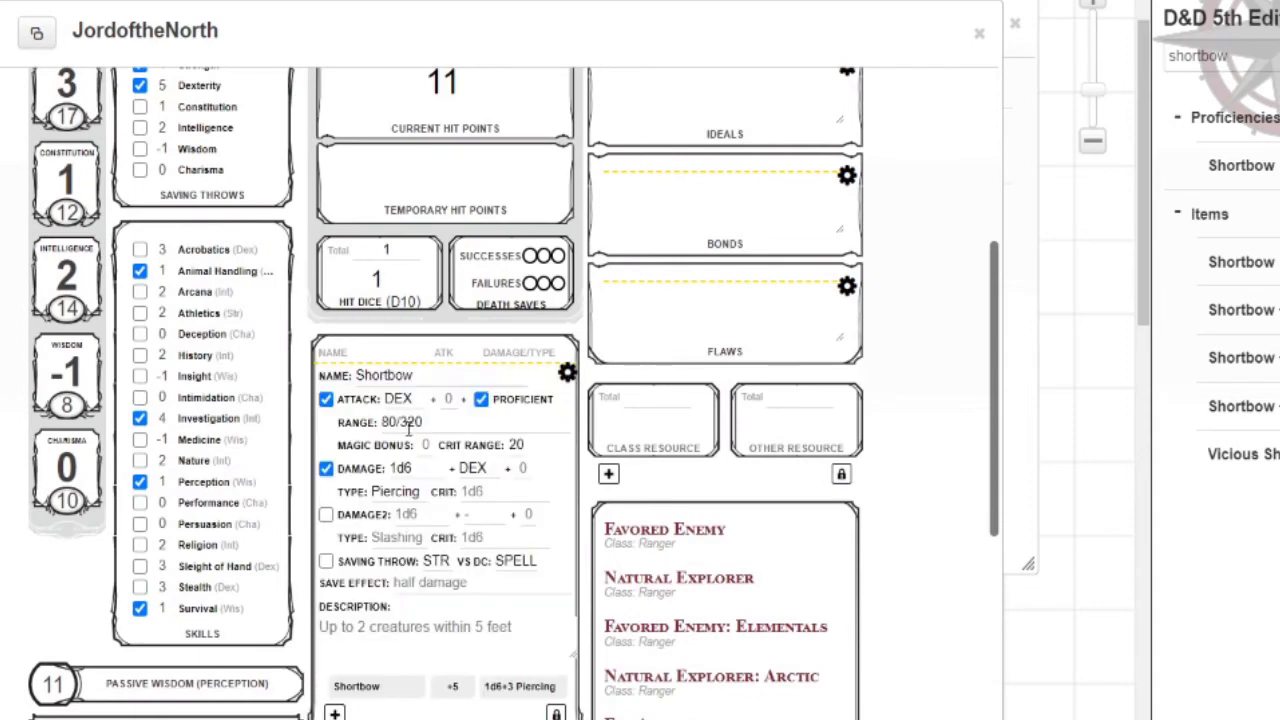
pyautogui.click(566, 372)
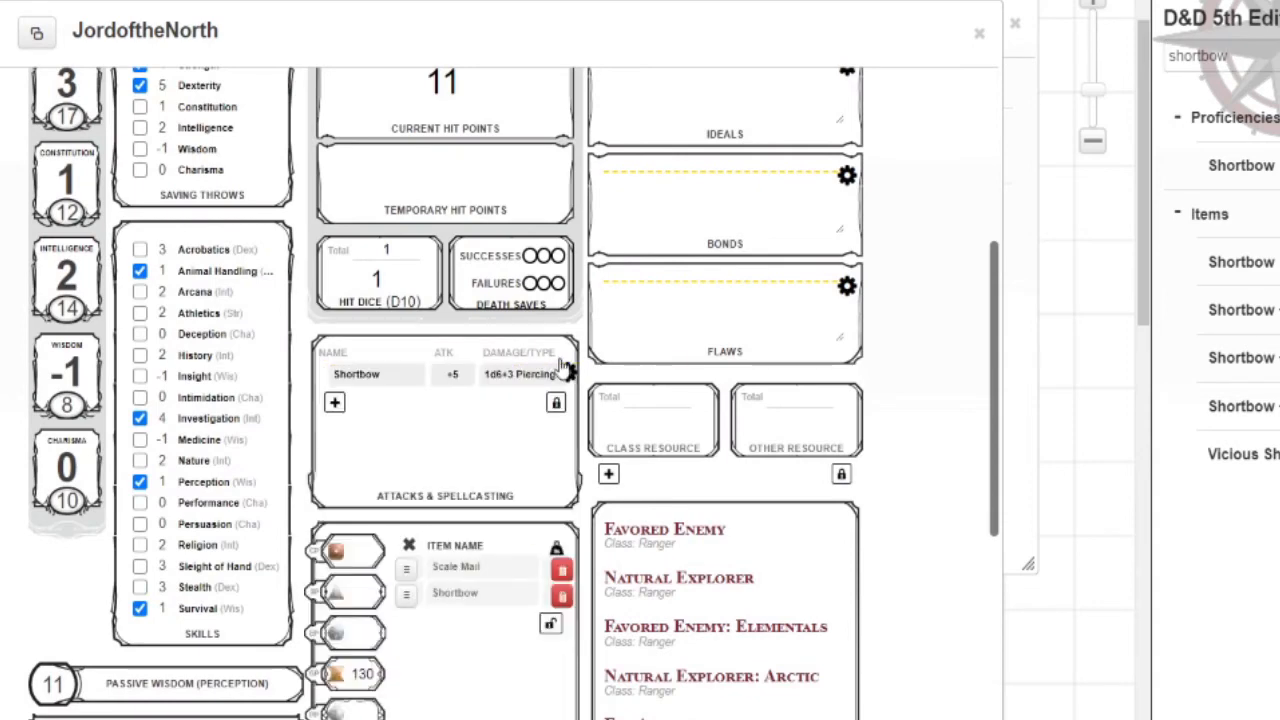
# Step: Search the compendium for "shortsword" and add the plain Shortsword item to the character sheet
pyautogui.moveTo(1223, 55); pyautogui.dragTo(1088, 60)
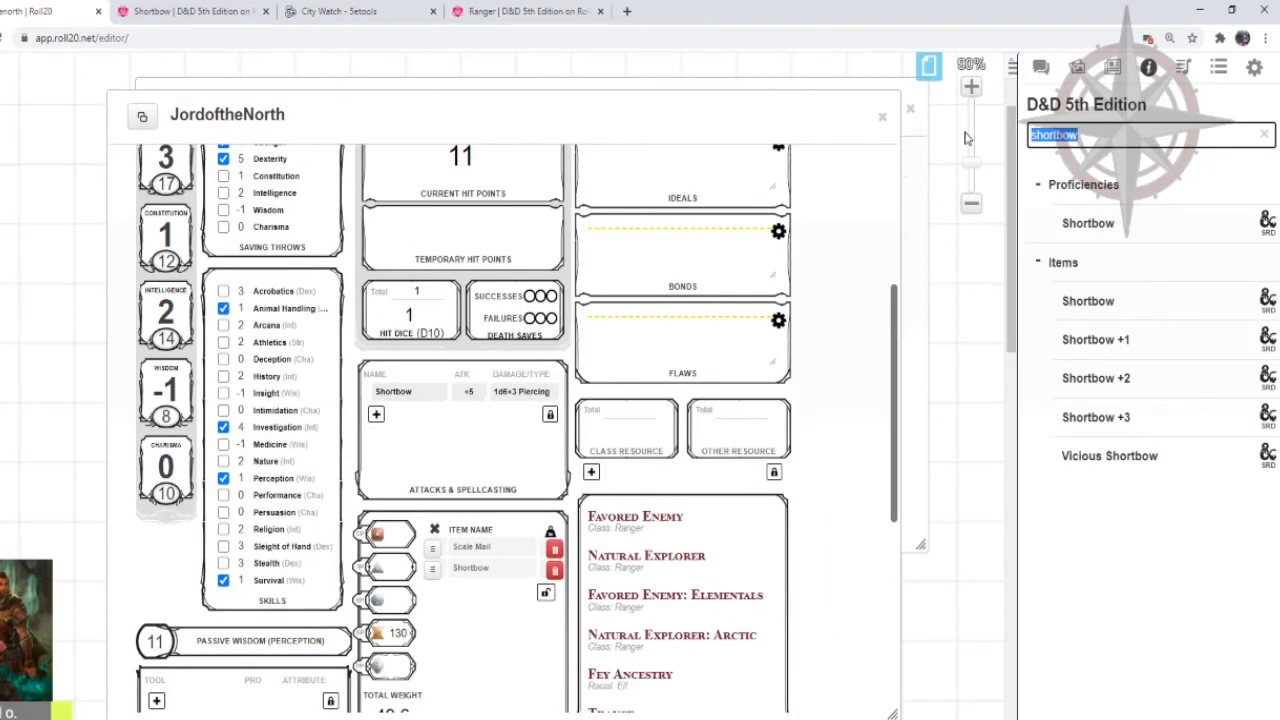
pyautogui.write('sh')
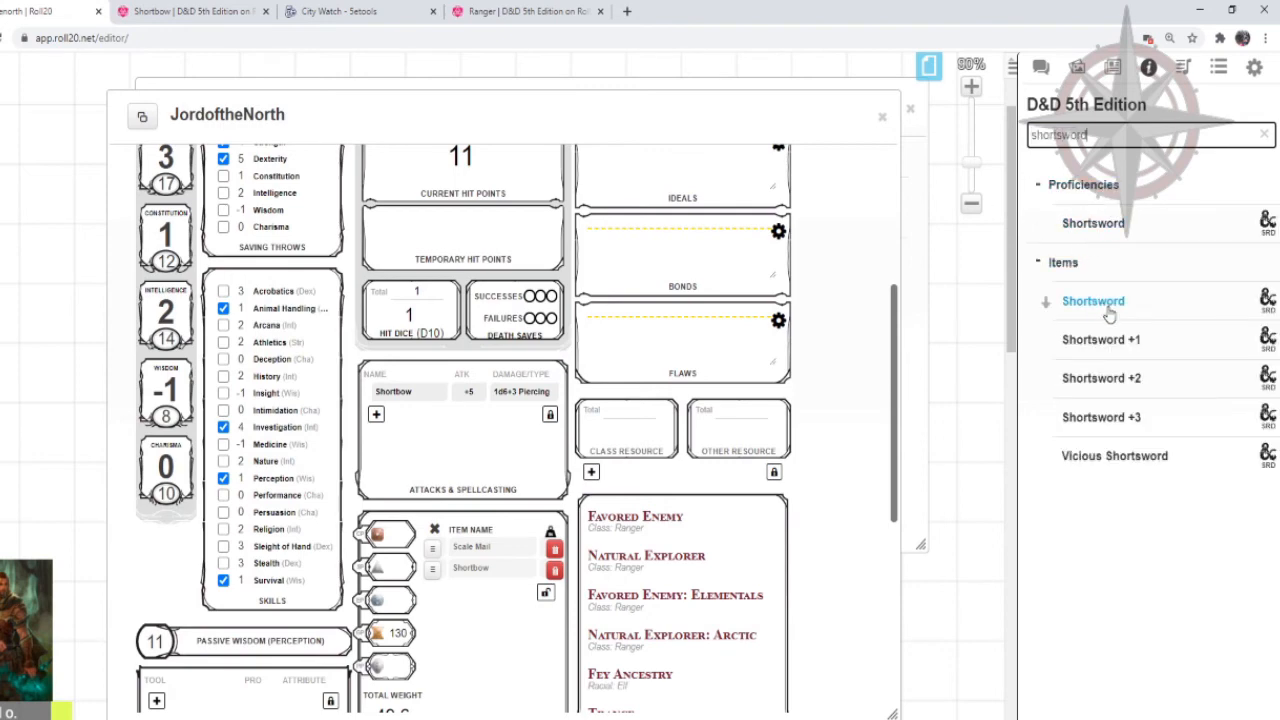
pyautogui.moveTo(1093, 301); pyautogui.dragTo(436, 440)
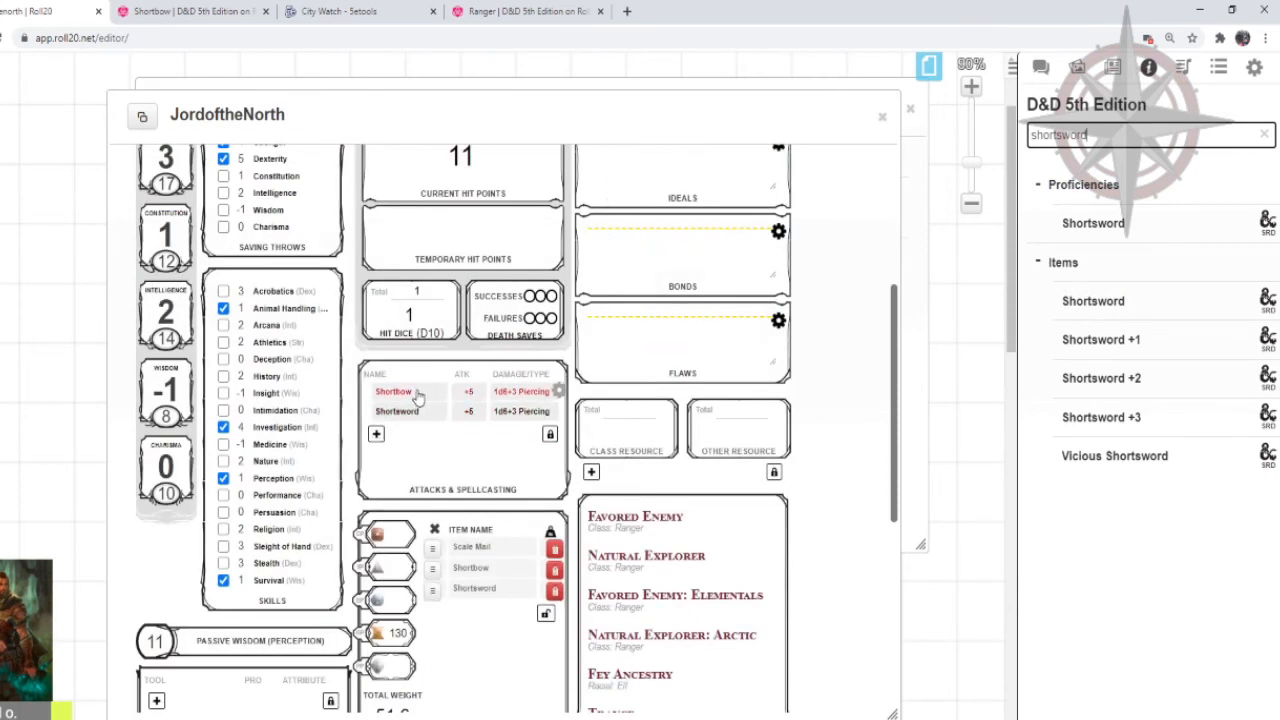
# Step: Search the compendium for "fire", add the Fire Bolt spell to the character sheet, and return to the game chat
pyautogui.moveTo(1112, 137); pyautogui.dragTo(1010, 147)
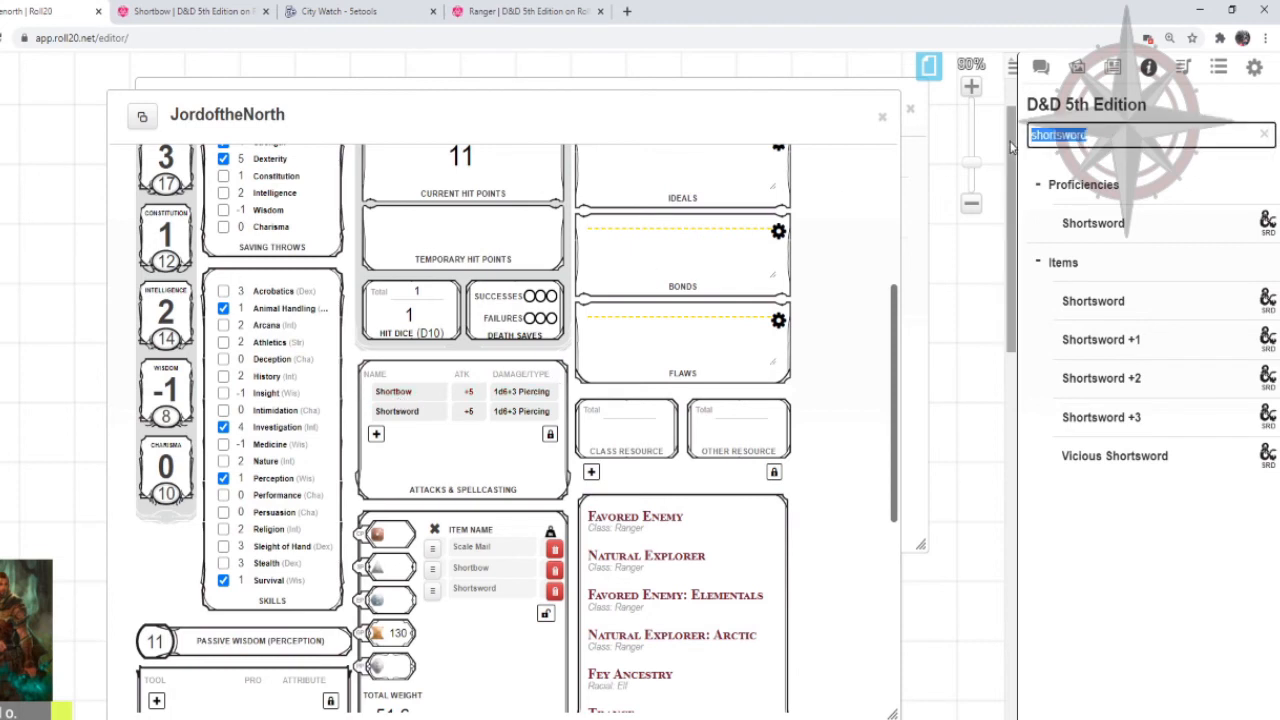
pyautogui.write('fire')
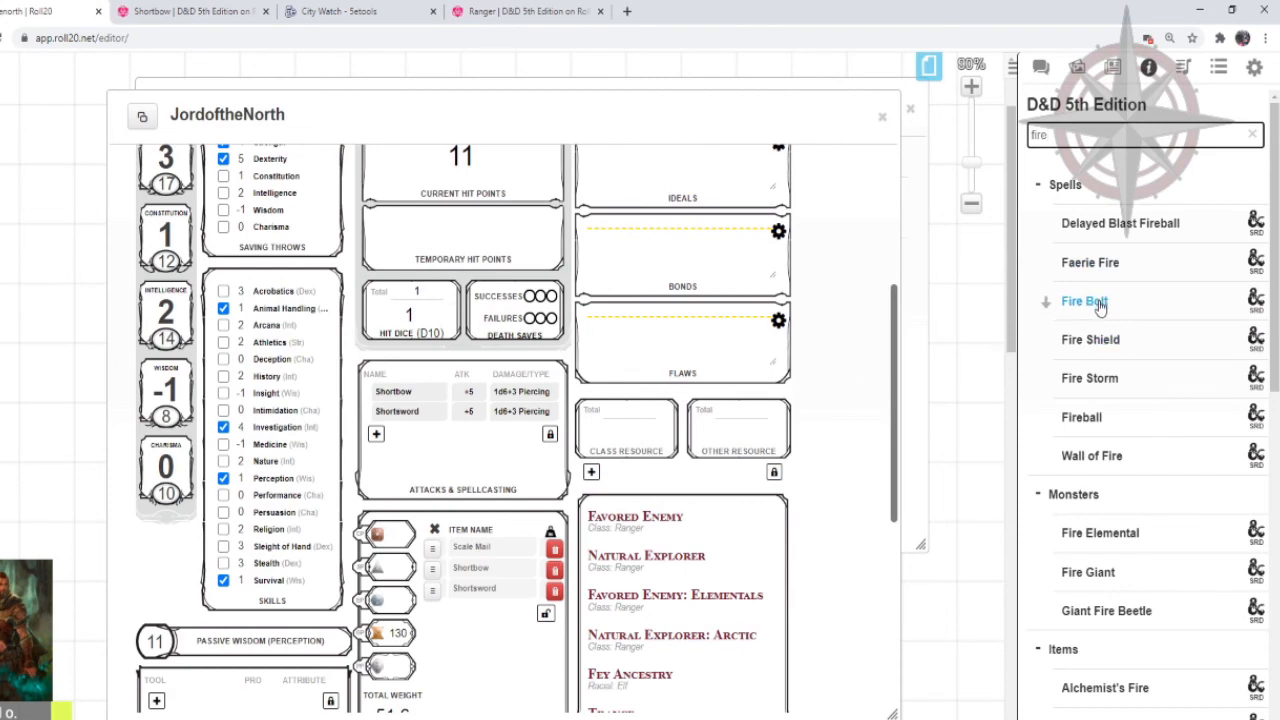
pyautogui.moveTo(1098, 307); pyautogui.dragTo(498, 348)
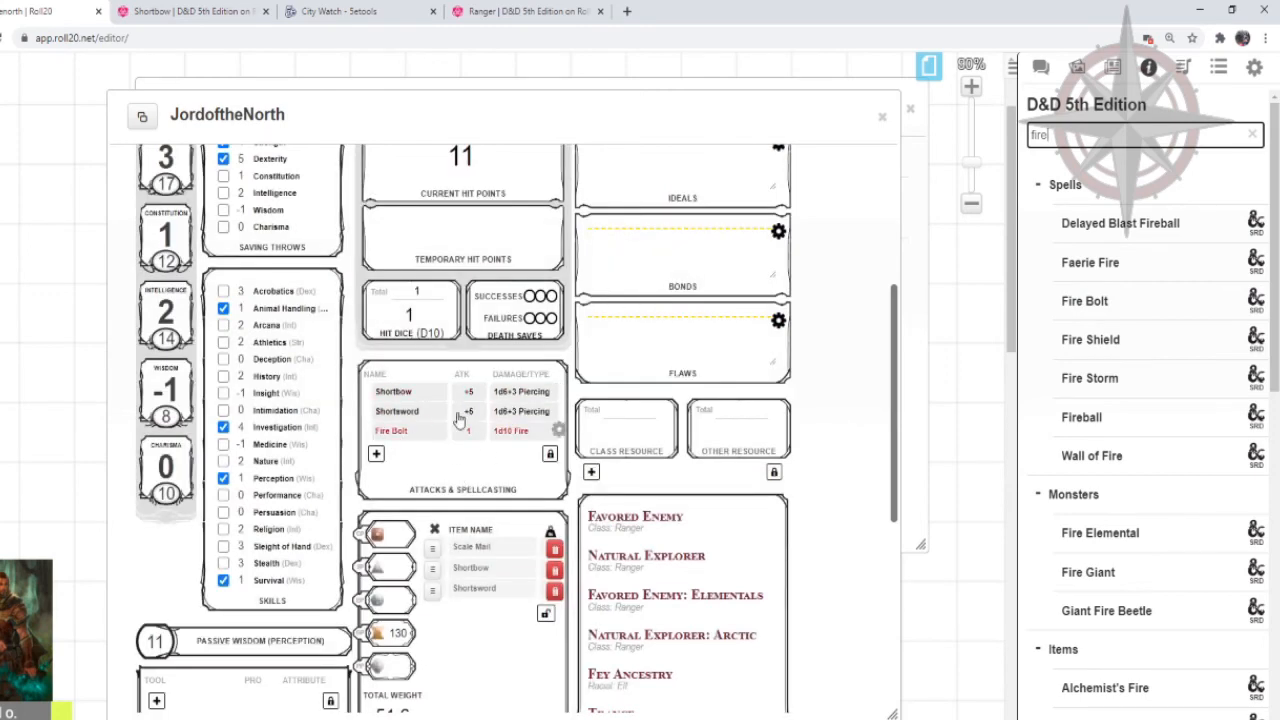
pyautogui.click(1041, 66)
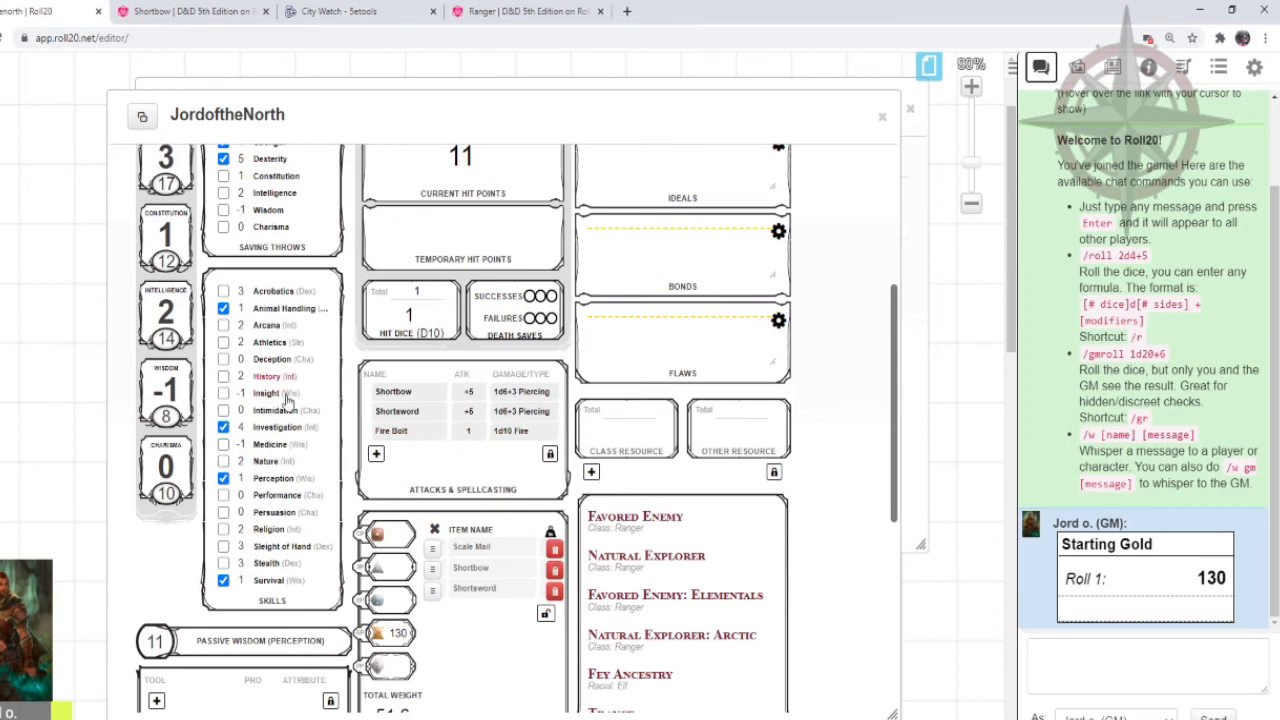
# Step: Roll the Fire Bolt attack from the character sheet and roll its damage from the chat result
pyautogui.click(431, 437)
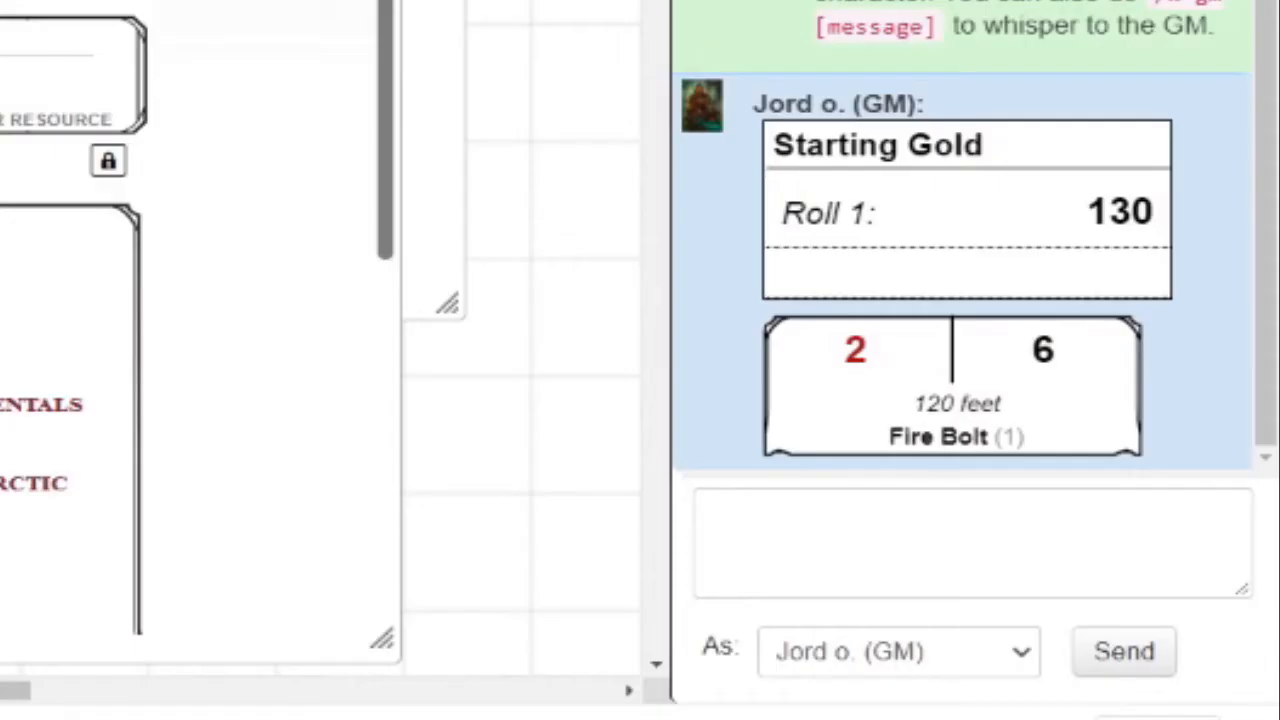
pyautogui.moveTo(858, 368)
pyautogui.click(951, 445)
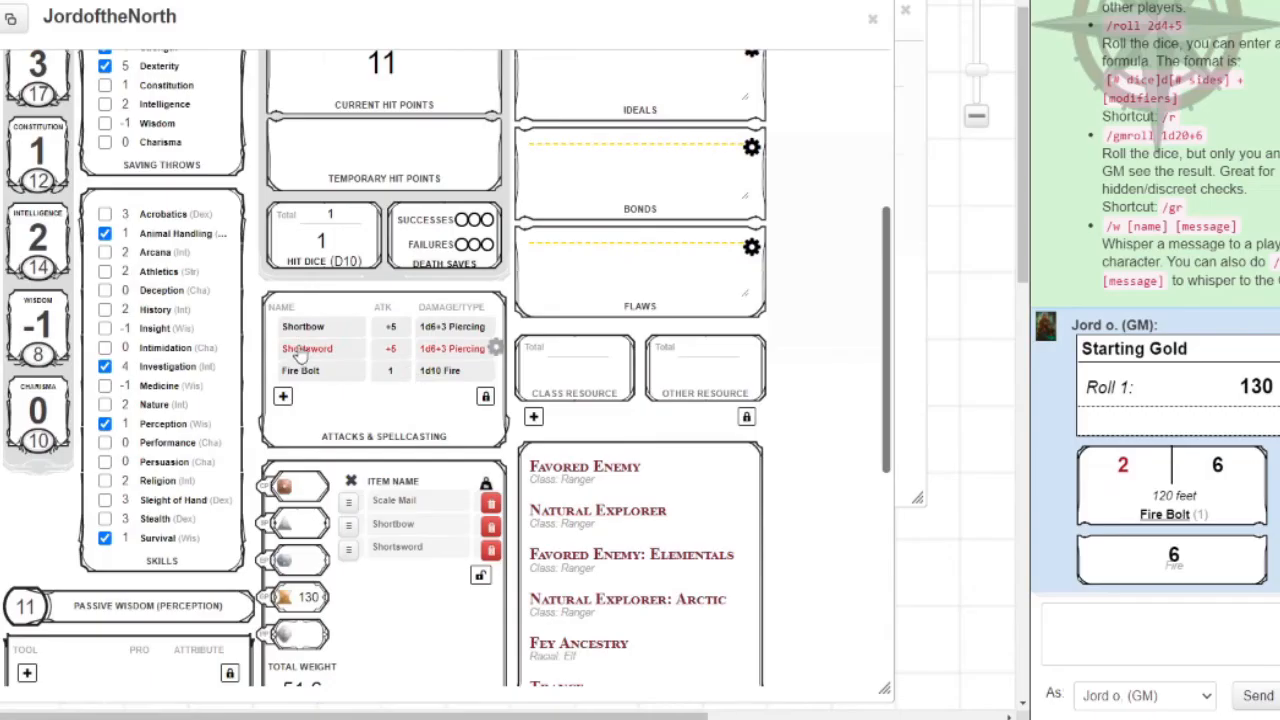
# Step: Roll the Shortbow and Shortsword attacks from the character sheet, including the Shortsword's damage from the chat result
pyautogui.scroll(6, 425, 412)
pyautogui.scroll(-5, 400, 395)
pyautogui.click(305, 366)
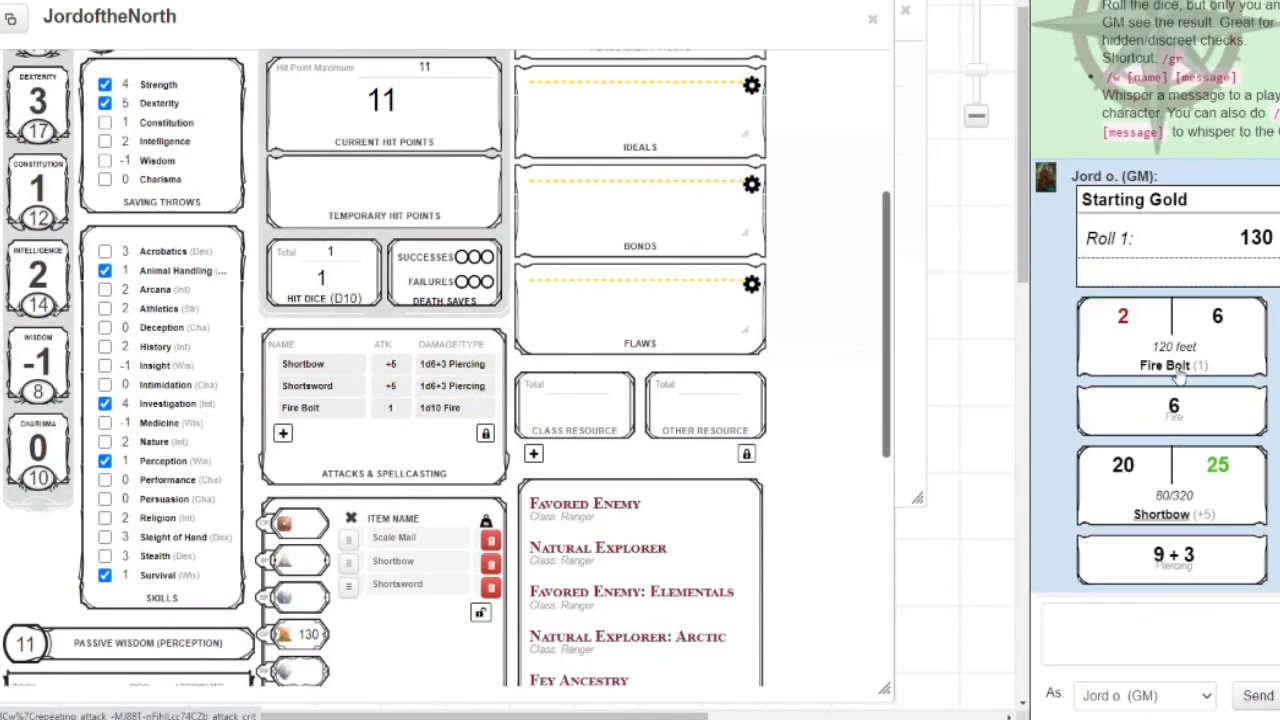
pyautogui.click(321, 393)
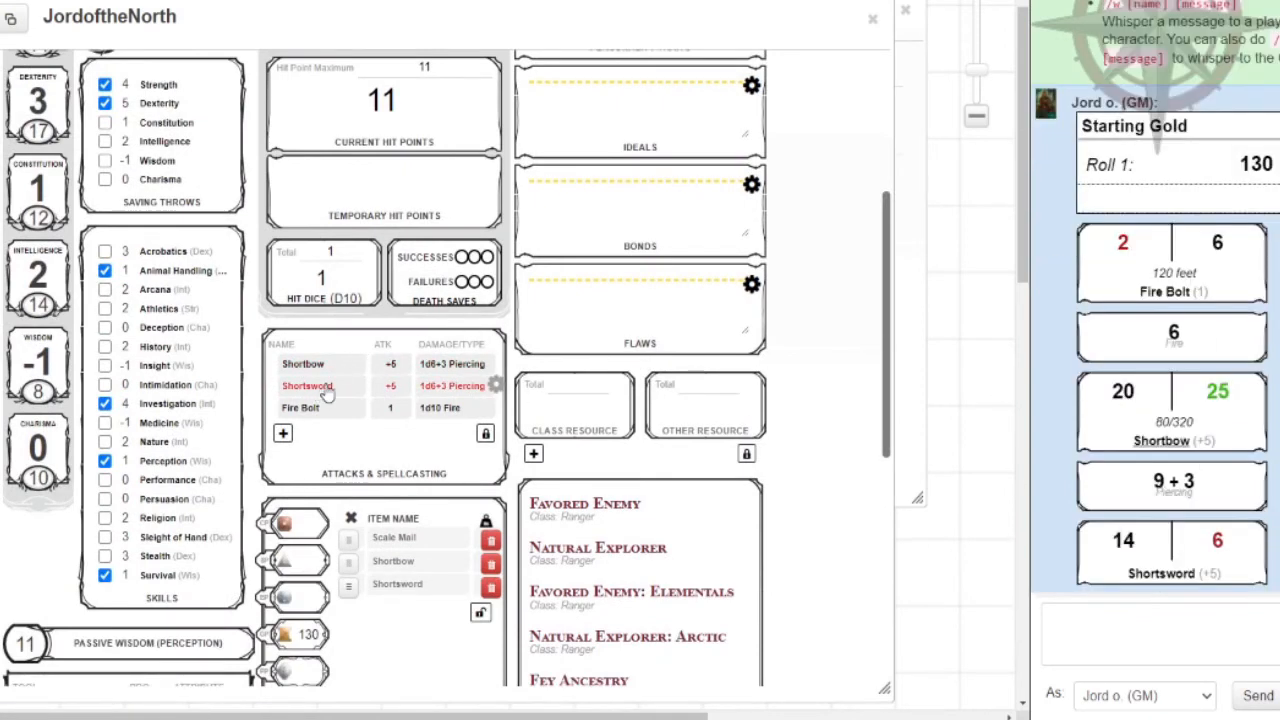
pyautogui.click(1161, 572)
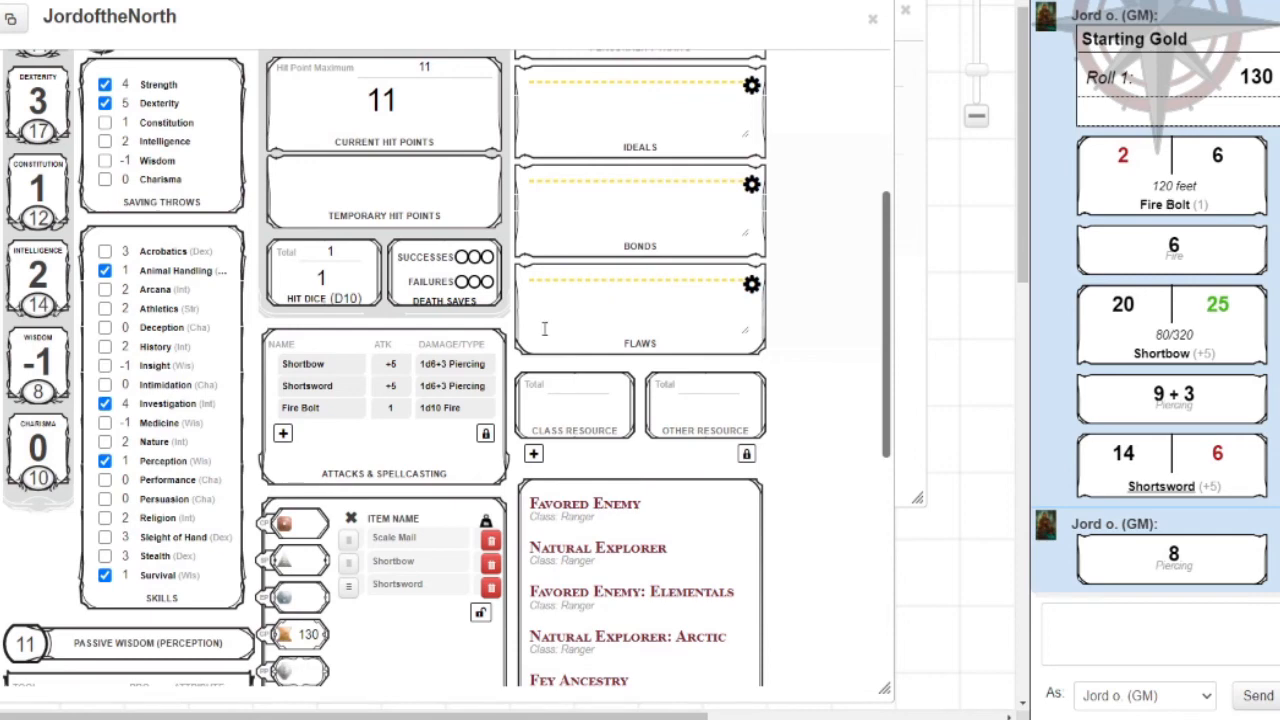
# Step: Read the Favored Enemy feature's description on the sheet and share it to the game chat
pyautogui.scroll(-3, 544, 328)
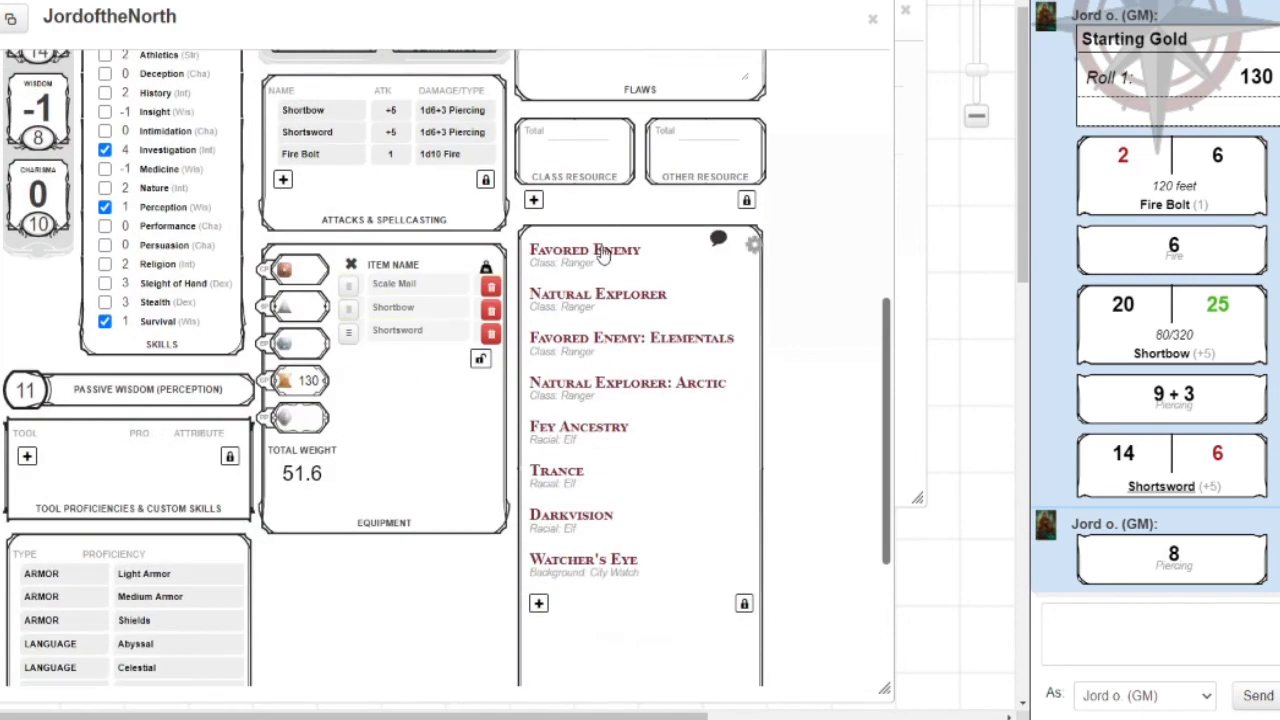
pyautogui.click(604, 256)
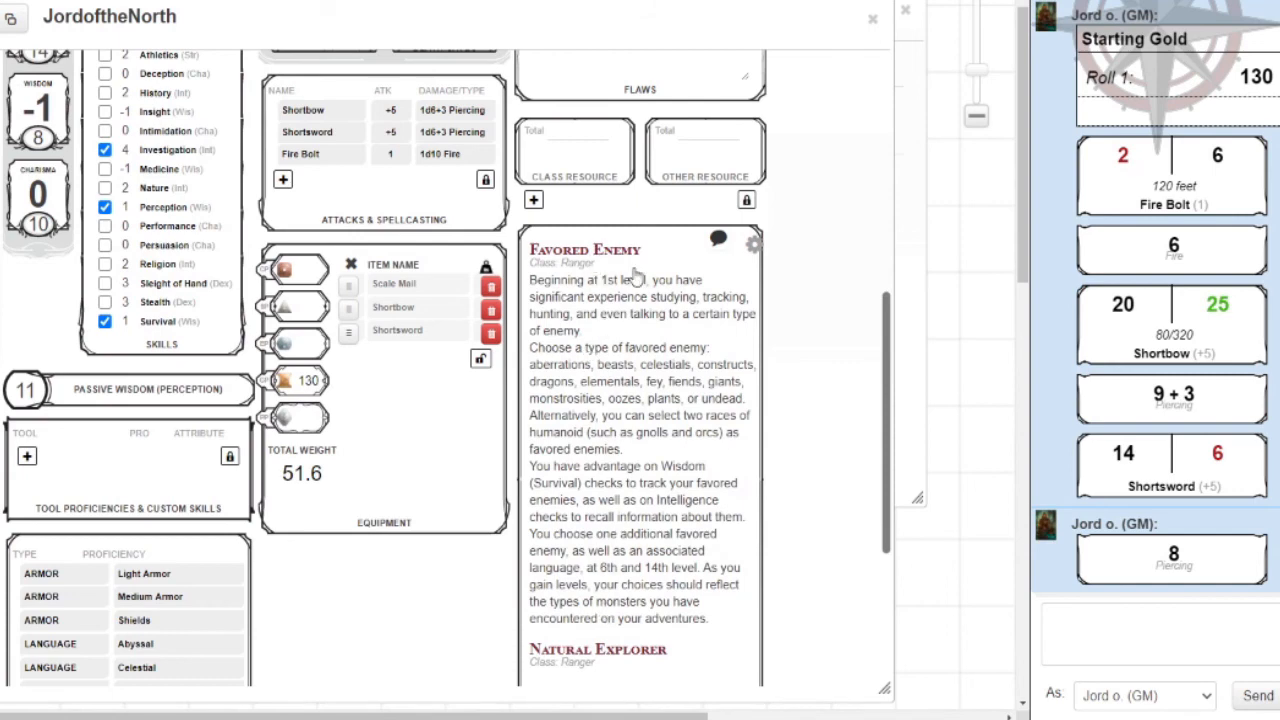
pyautogui.click(607, 255)
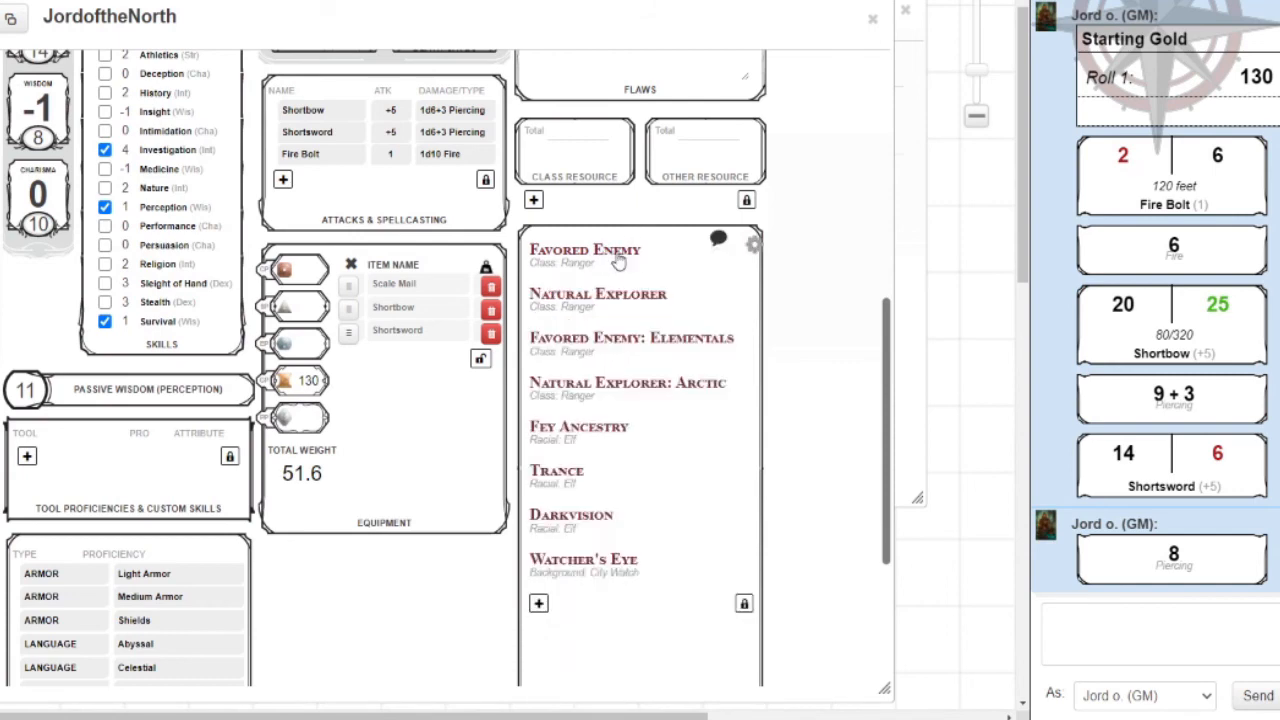
pyautogui.click(720, 244)
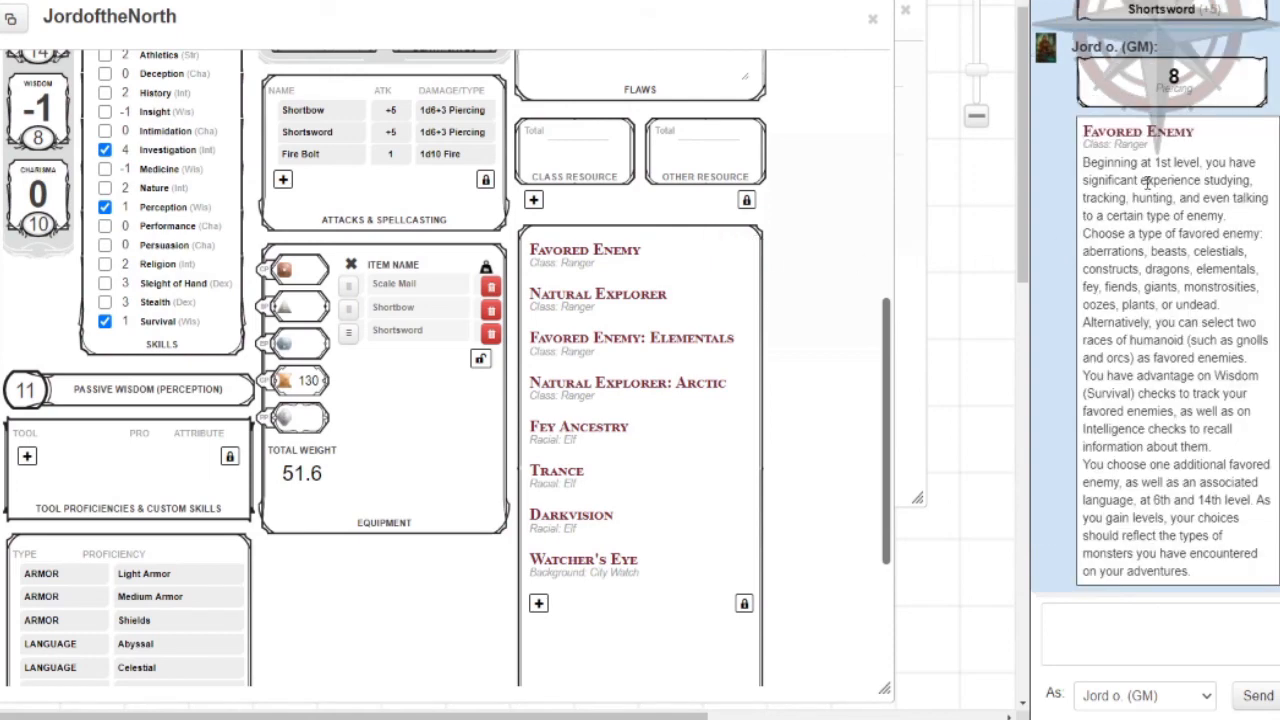
pyautogui.moveTo(1222, 573); pyautogui.dragTo(1079, 170)
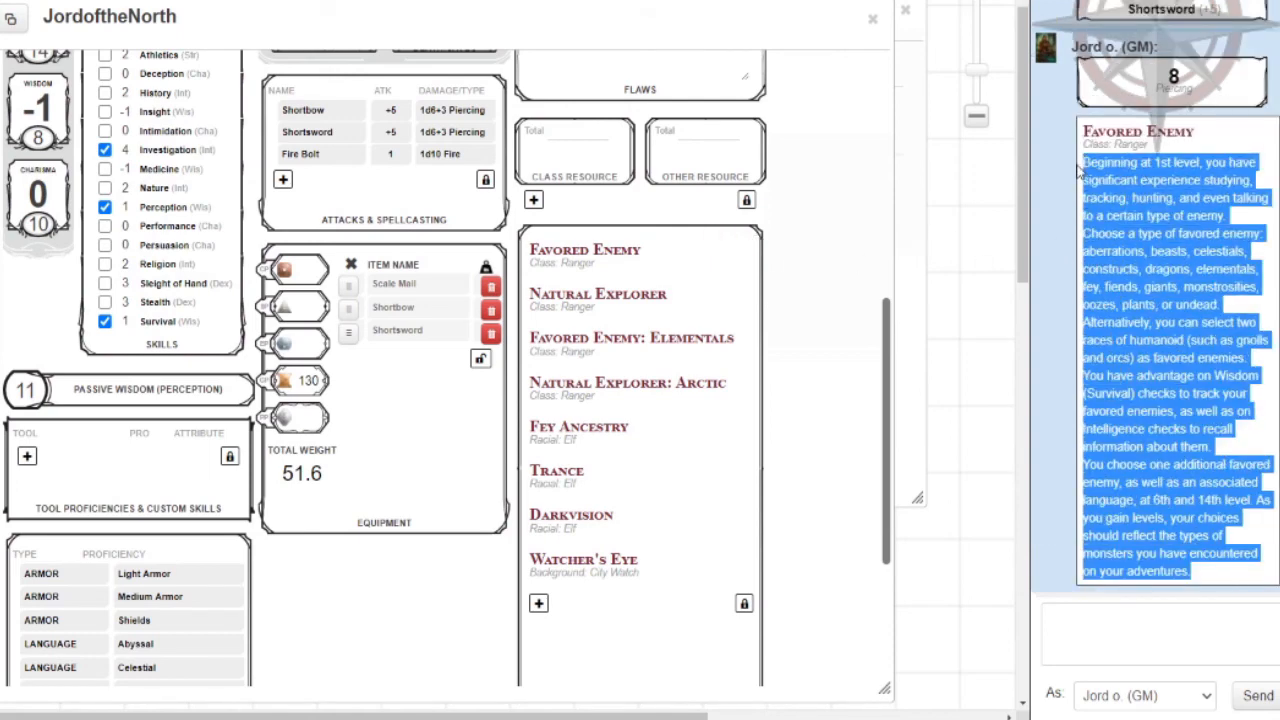
pyautogui.click(1160, 325)
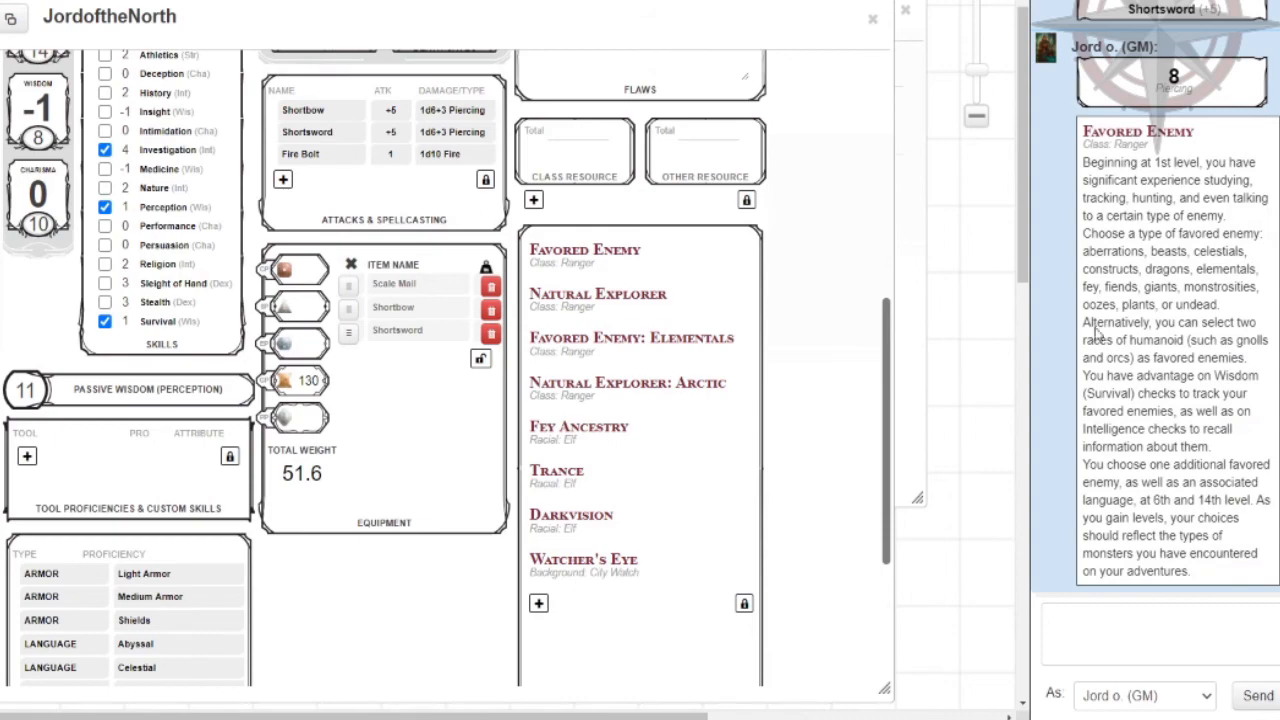
# Step: Open the character sheet's spells page and share the Prestidigitation cantrip's description to the game chat
pyautogui.scroll(6, 714, 423)
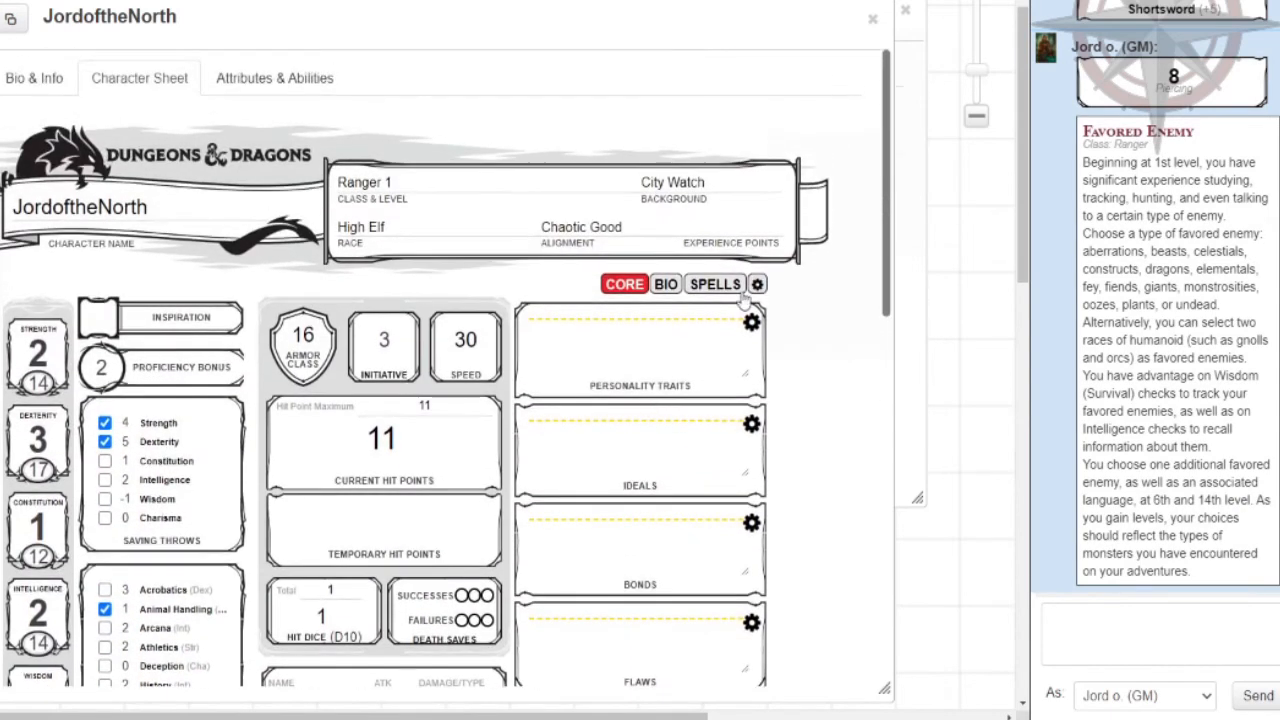
pyautogui.click(666, 284)
pyautogui.click(715, 284)
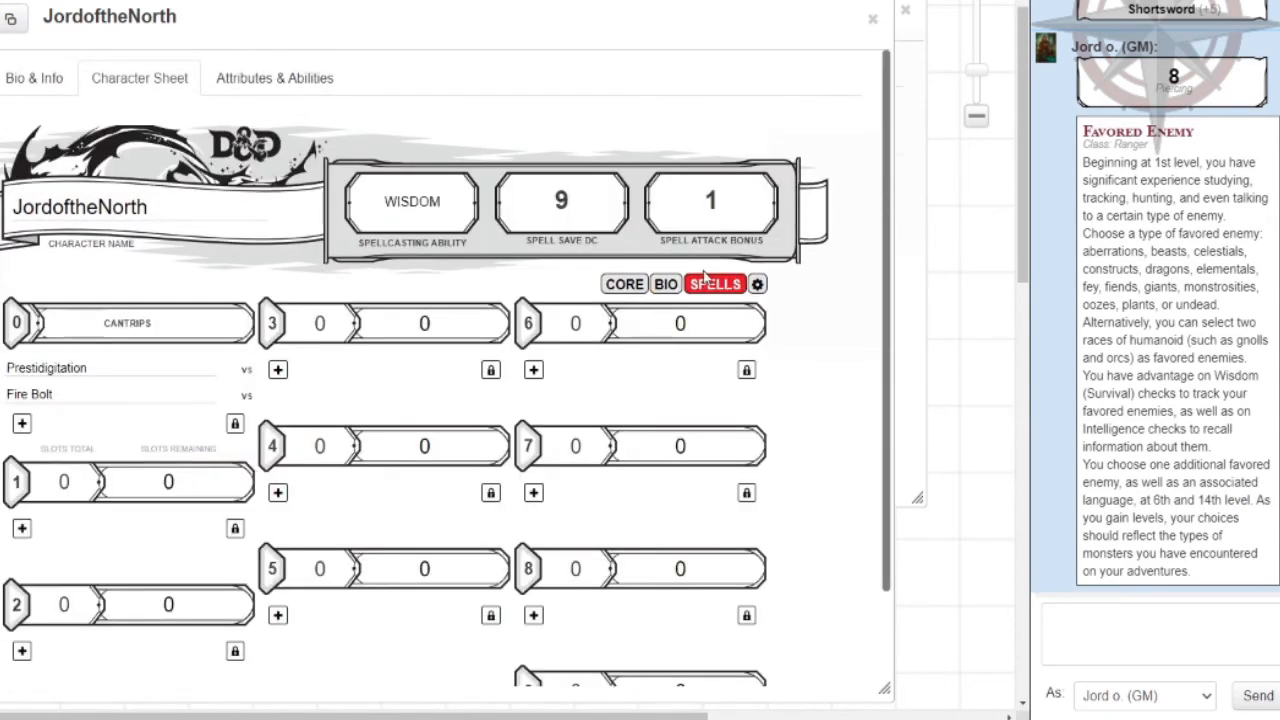
pyautogui.scroll(-1, 100, 160)
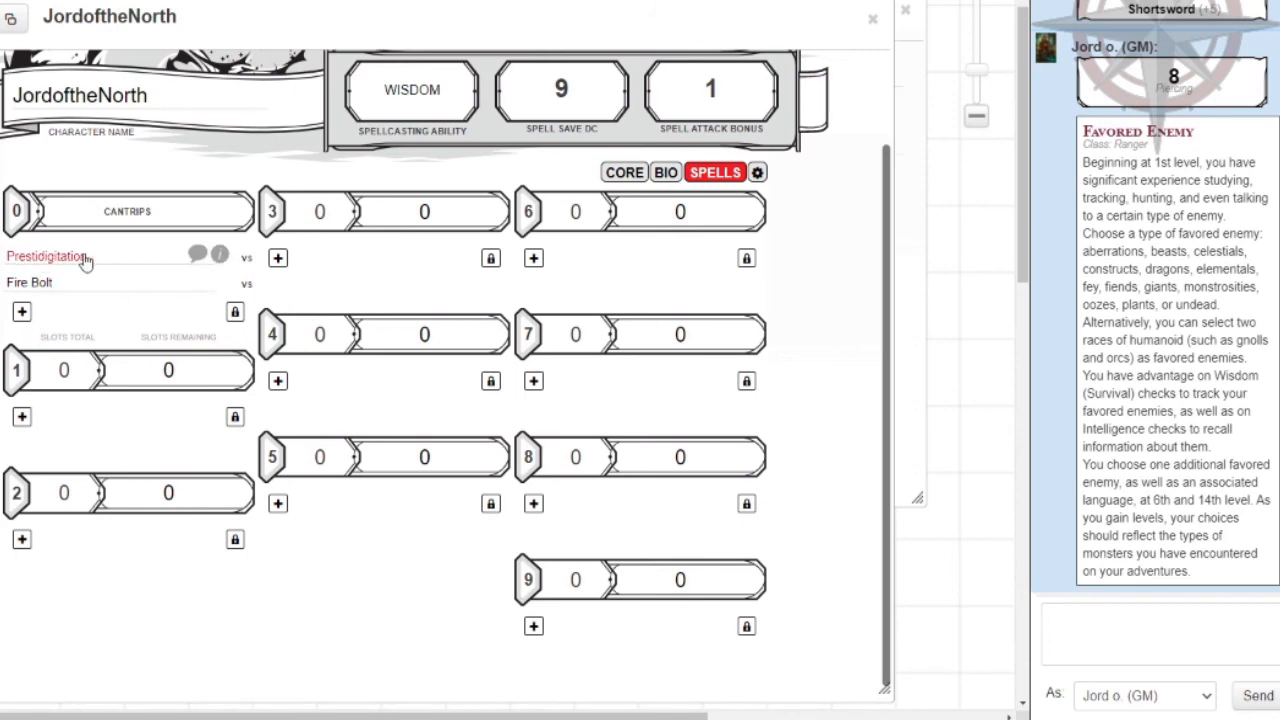
pyautogui.click(198, 255)
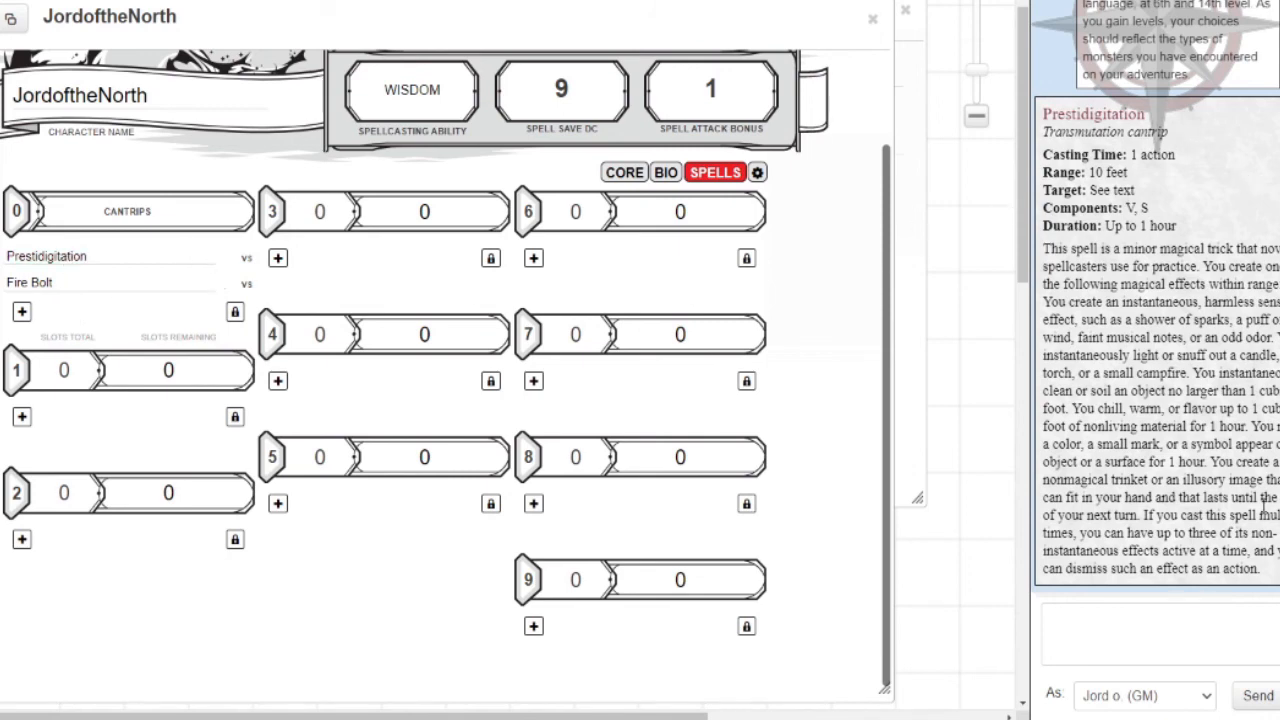
pyautogui.moveTo(1261, 501); pyautogui.dragTo(1123, 283)
pyautogui.click(1175, 302)
pyautogui.click(443, 92)
pyautogui.click(440, 95)
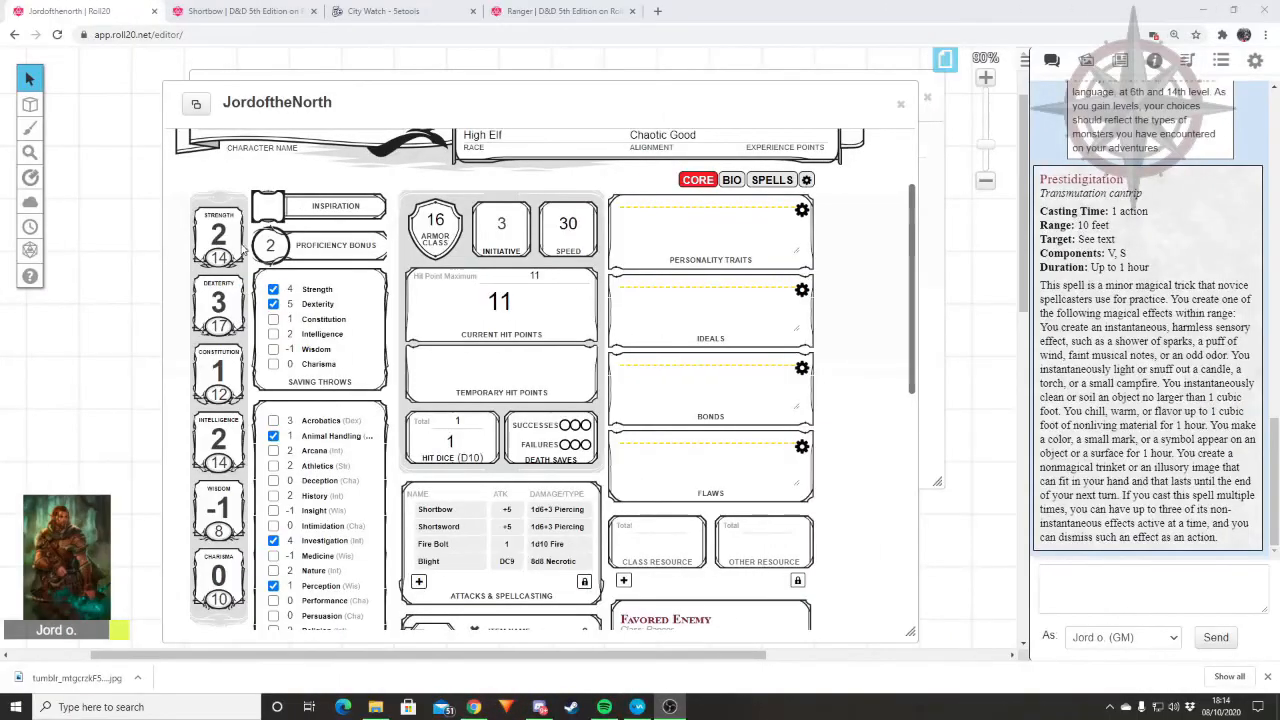
# Step: Look over the core page of the character sheet, from the character details to attacks, equipment and features
pyautogui.scroll(2, 290, 320)
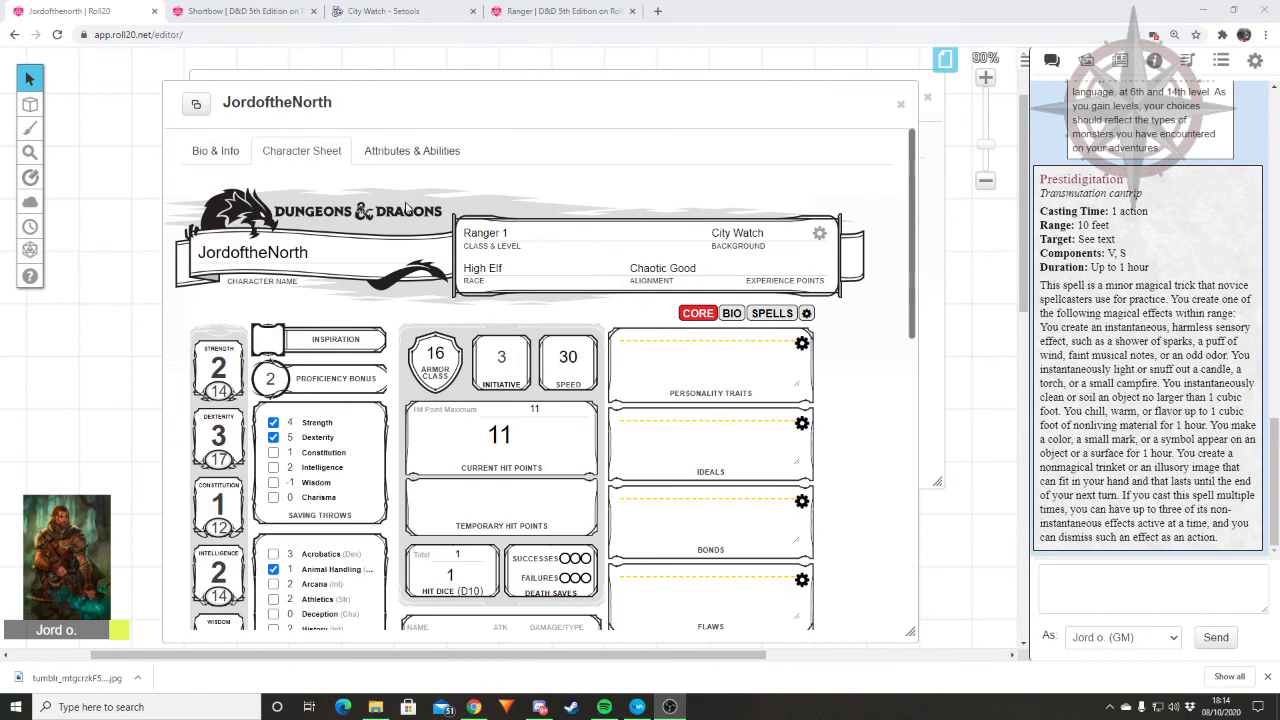
pyautogui.scroll(-2, 410, 200)
pyautogui.scroll(-2, 440, 200)
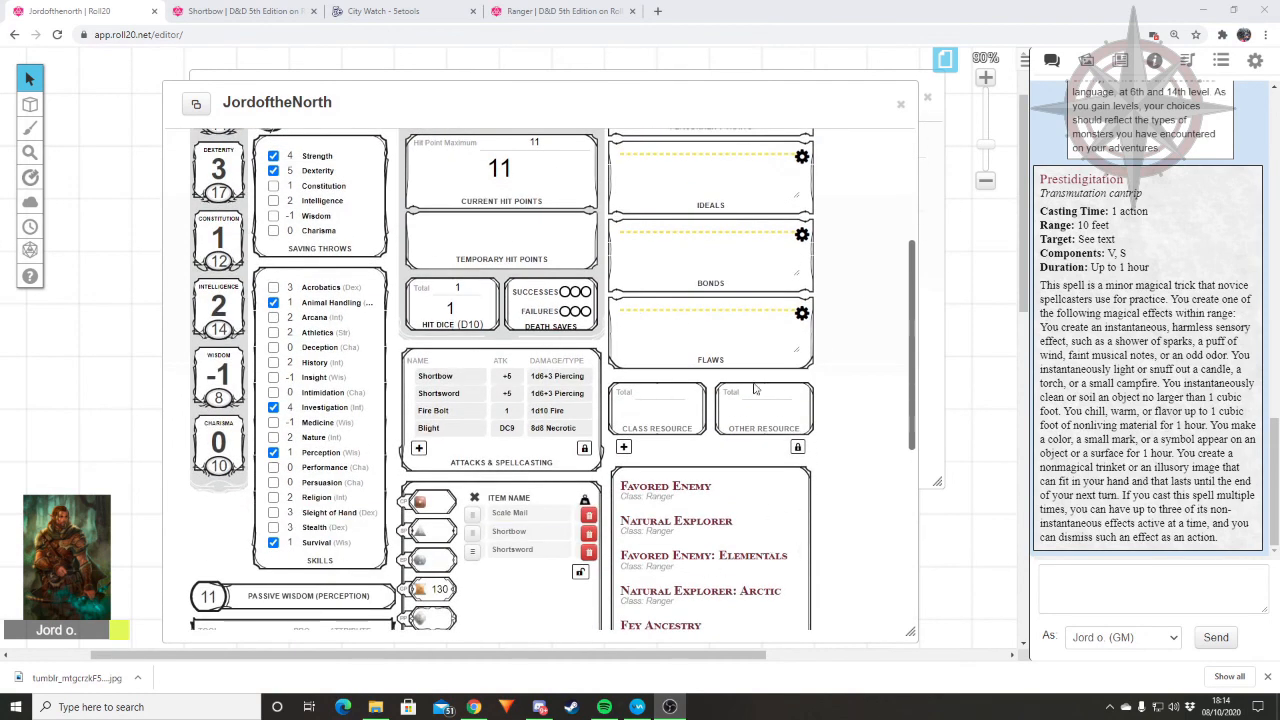
pyautogui.scroll(3, 750, 370)
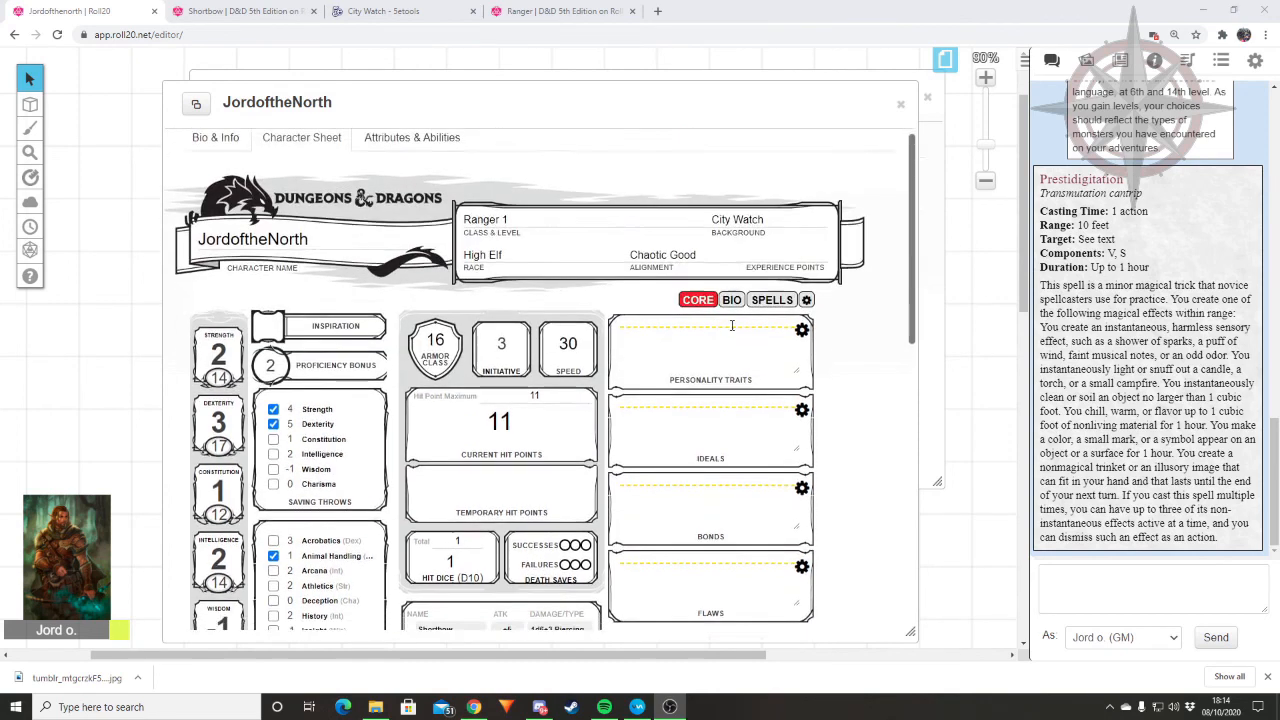
pyautogui.scroll(-1, 731, 325)
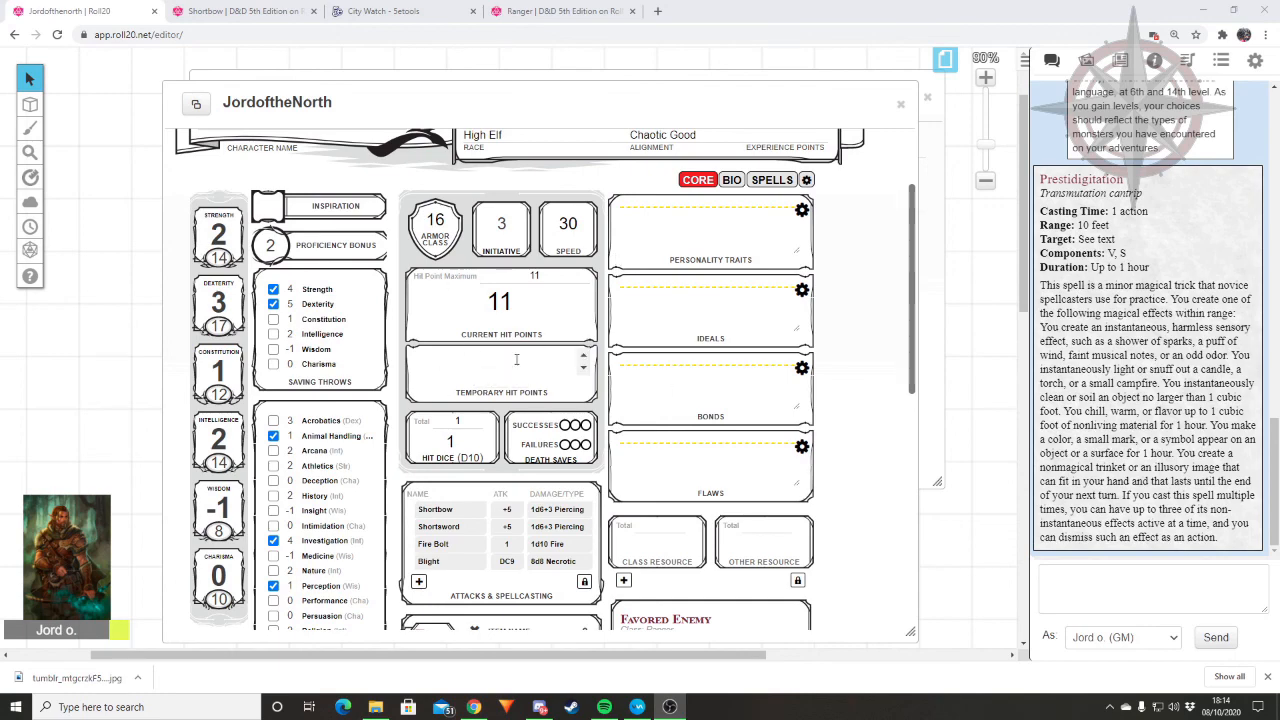
# Step: Look through the sheet's bio page, including the appearance, backstory, additional features and treasure fields
pyautogui.scroll(1, 600, 330)
pyautogui.click(732, 312)
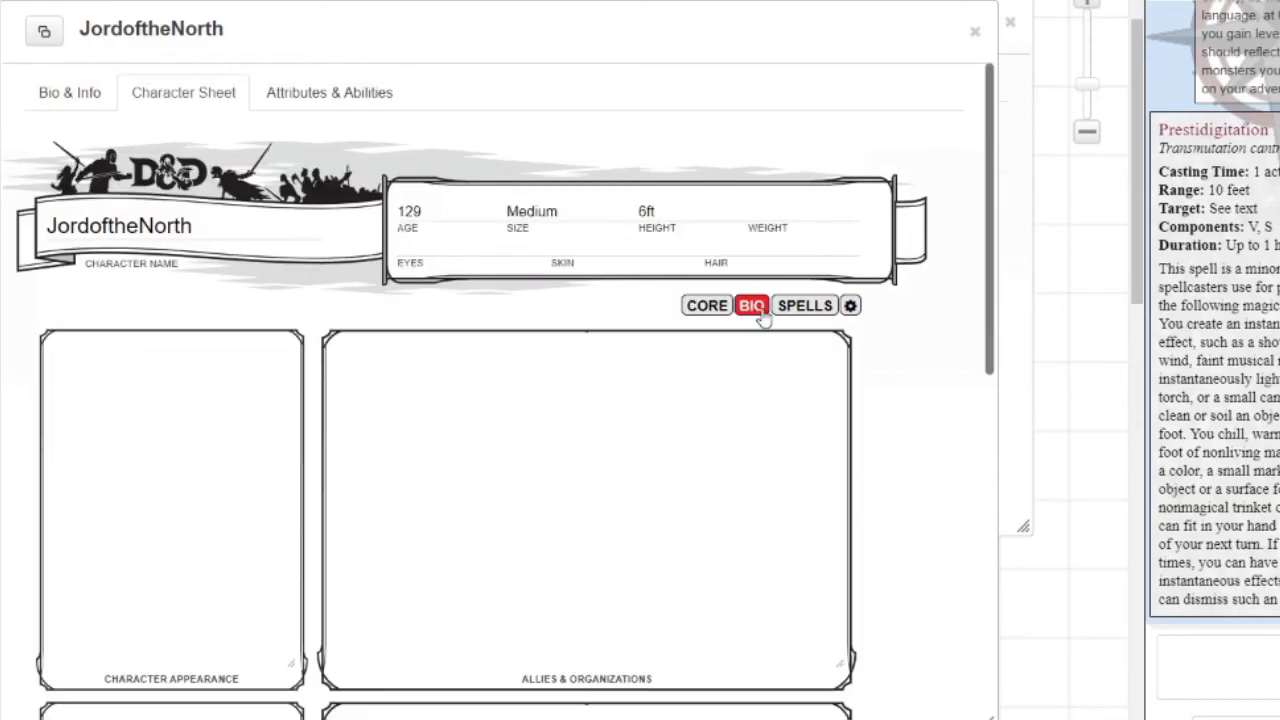
pyautogui.scroll(-1, 230, 399)
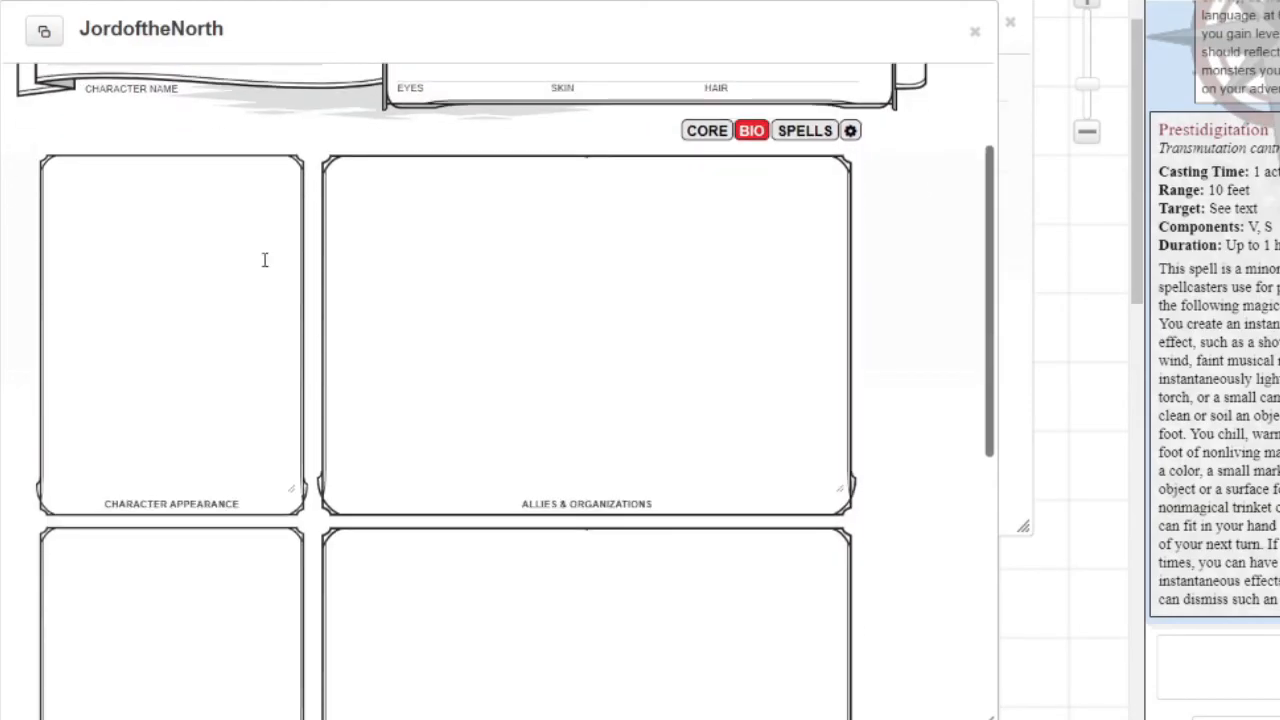
pyautogui.click(205, 375)
pyautogui.scroll(-3, 531, 332)
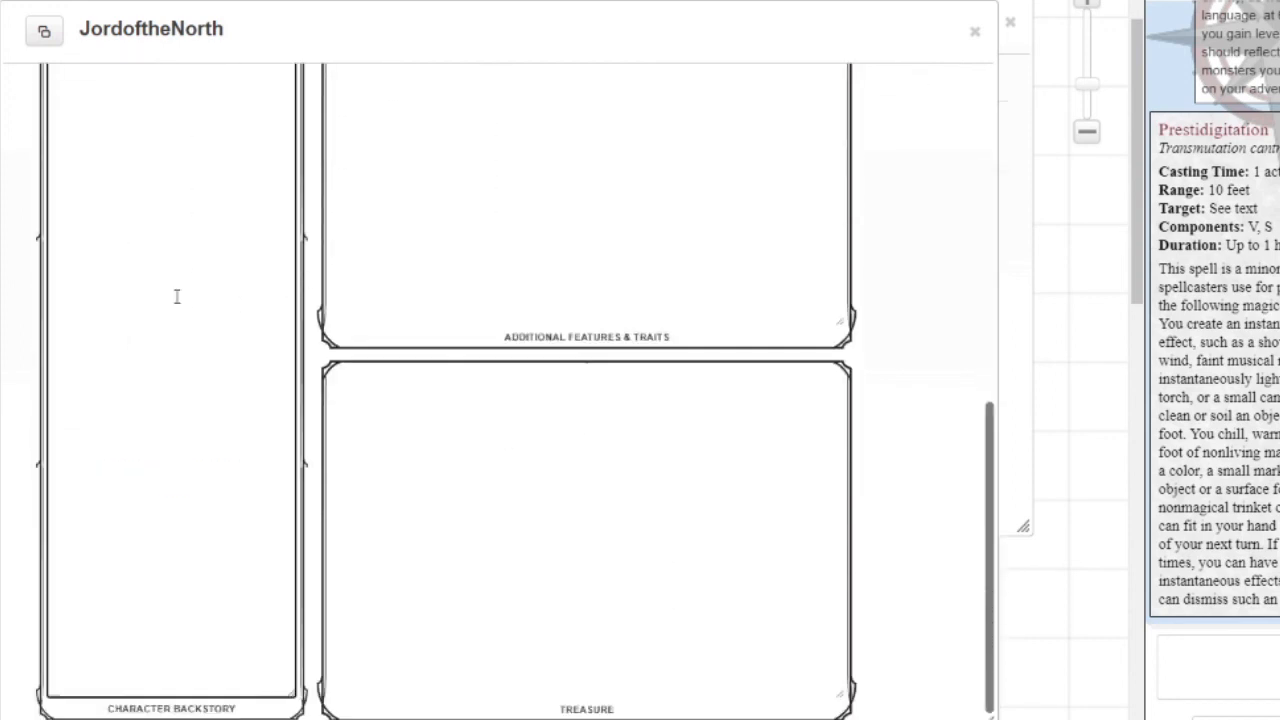
pyautogui.click(438, 177)
pyautogui.click(577, 400)
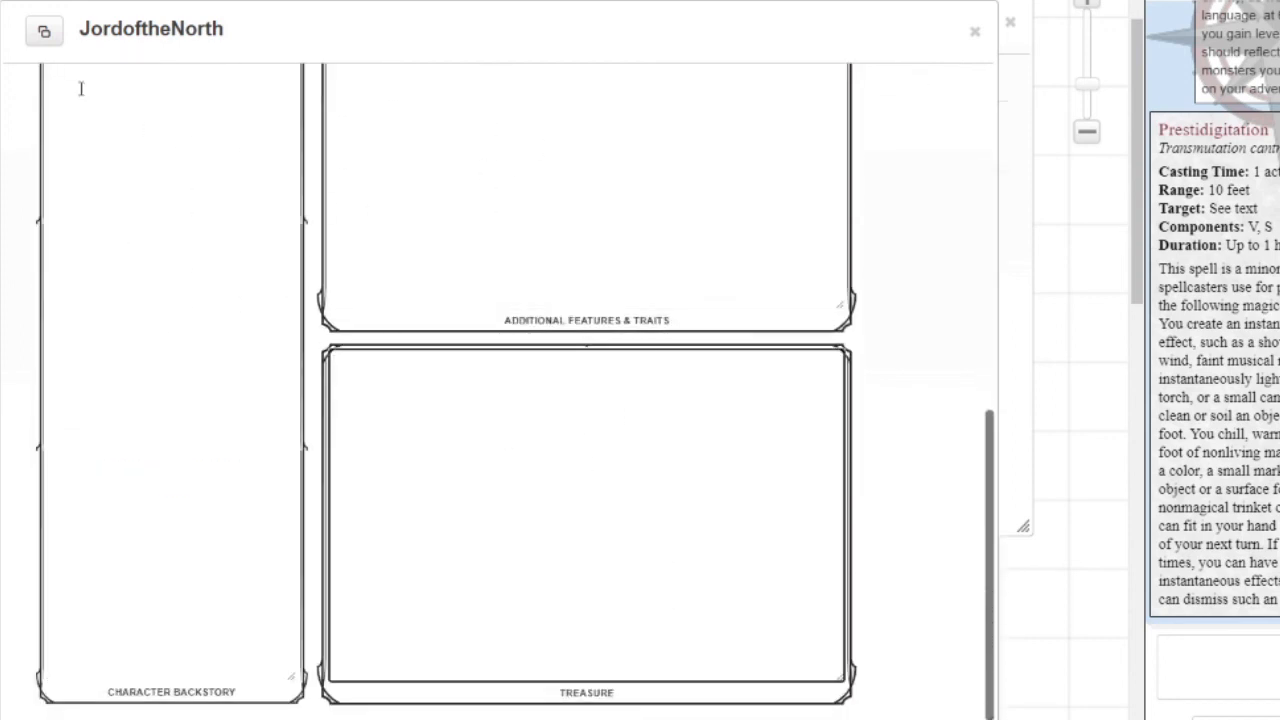
pyautogui.scroll(5, 534, 420)
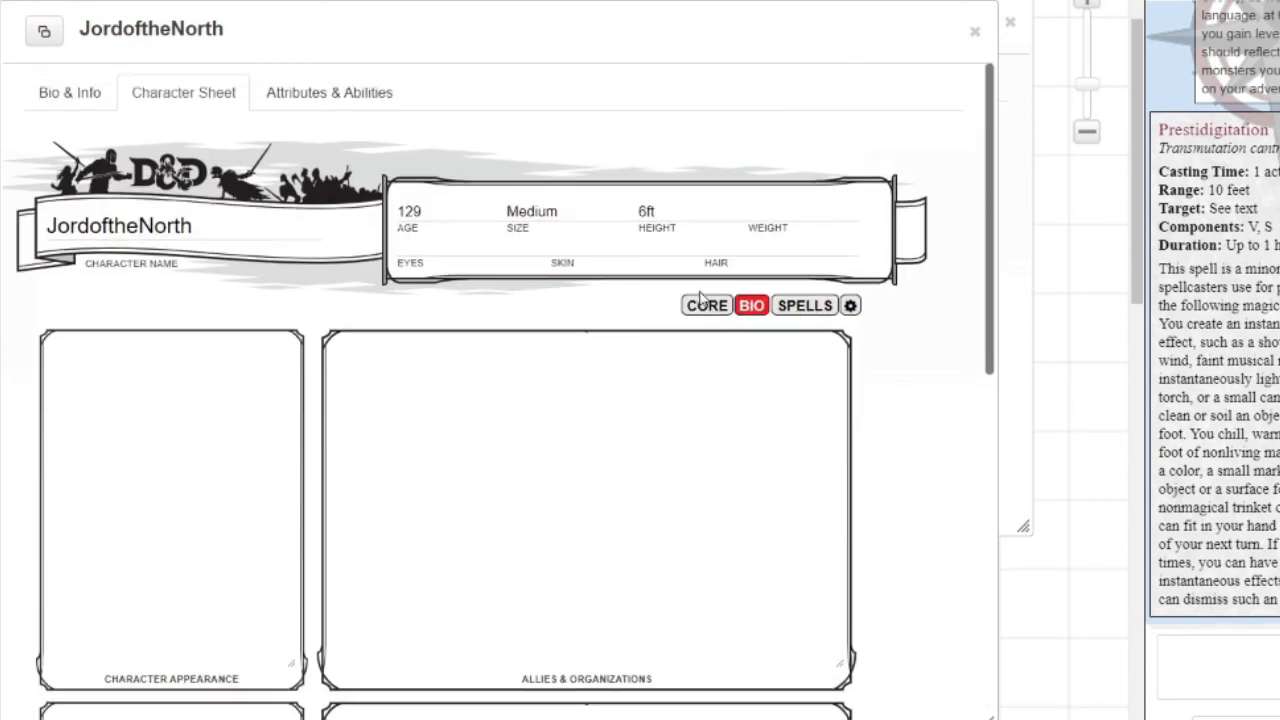
# Step: Return to the sheet's core page and step through the Personality Traits, Ideals, Bonds and Flaws fields
pyautogui.click(705, 305)
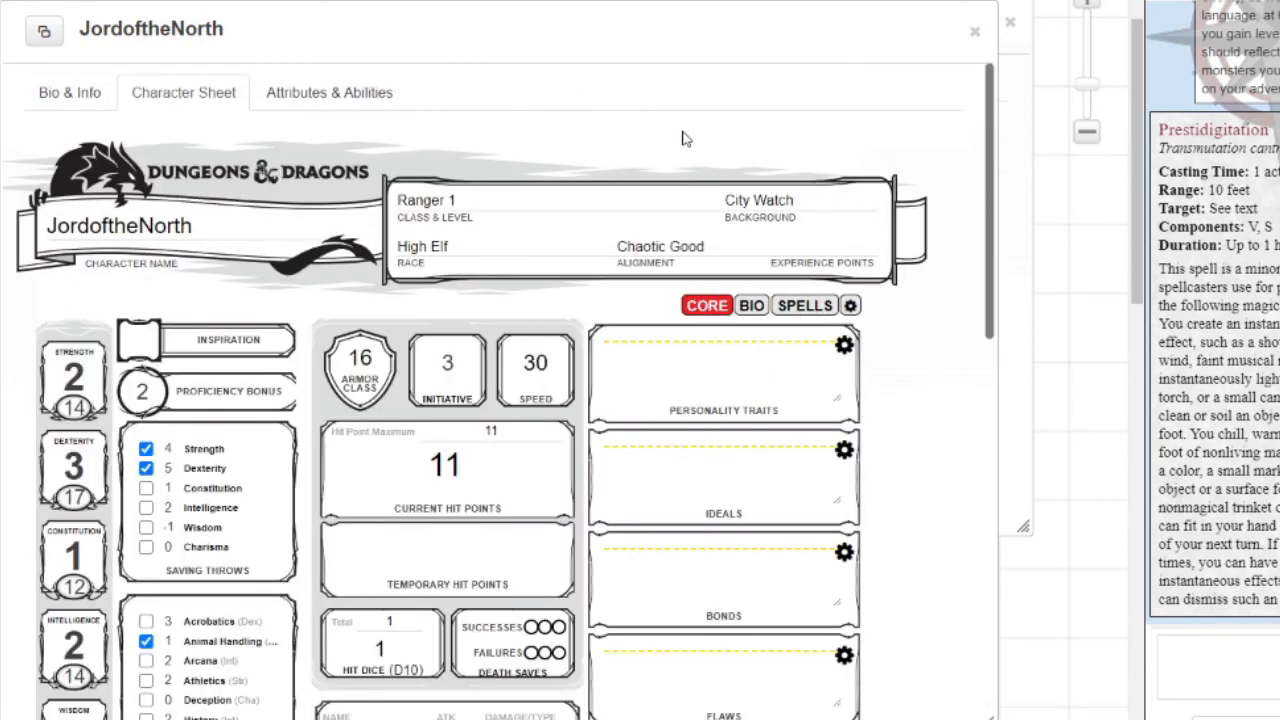
pyautogui.scroll(-2, 686, 139)
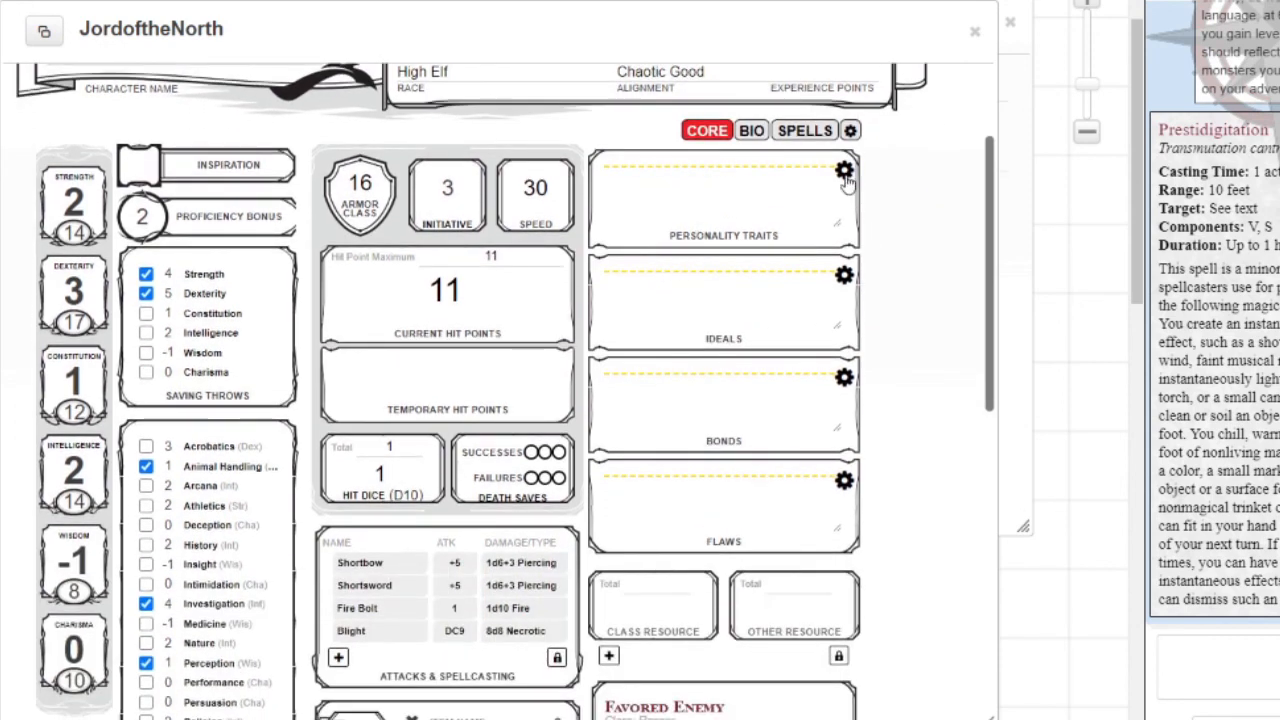
pyautogui.click(803, 209)
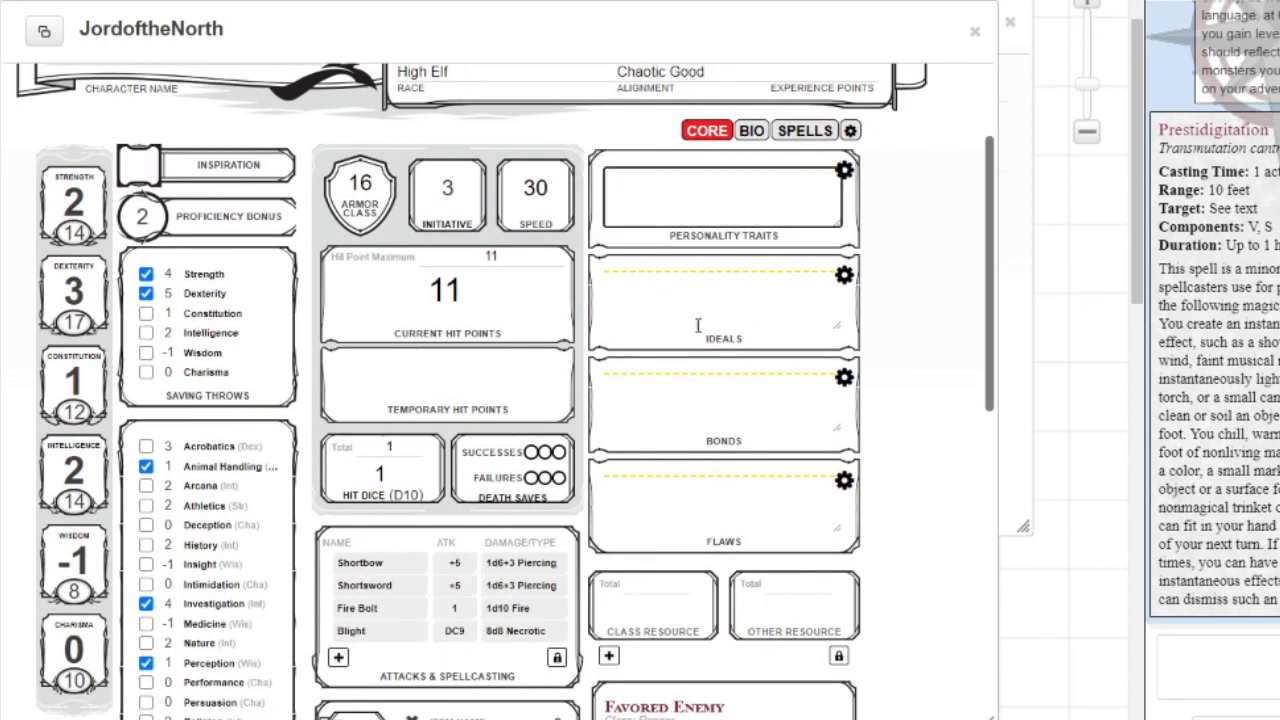
pyautogui.press('Tab')
pyautogui.press('Tab')
pyautogui.press('Tab')
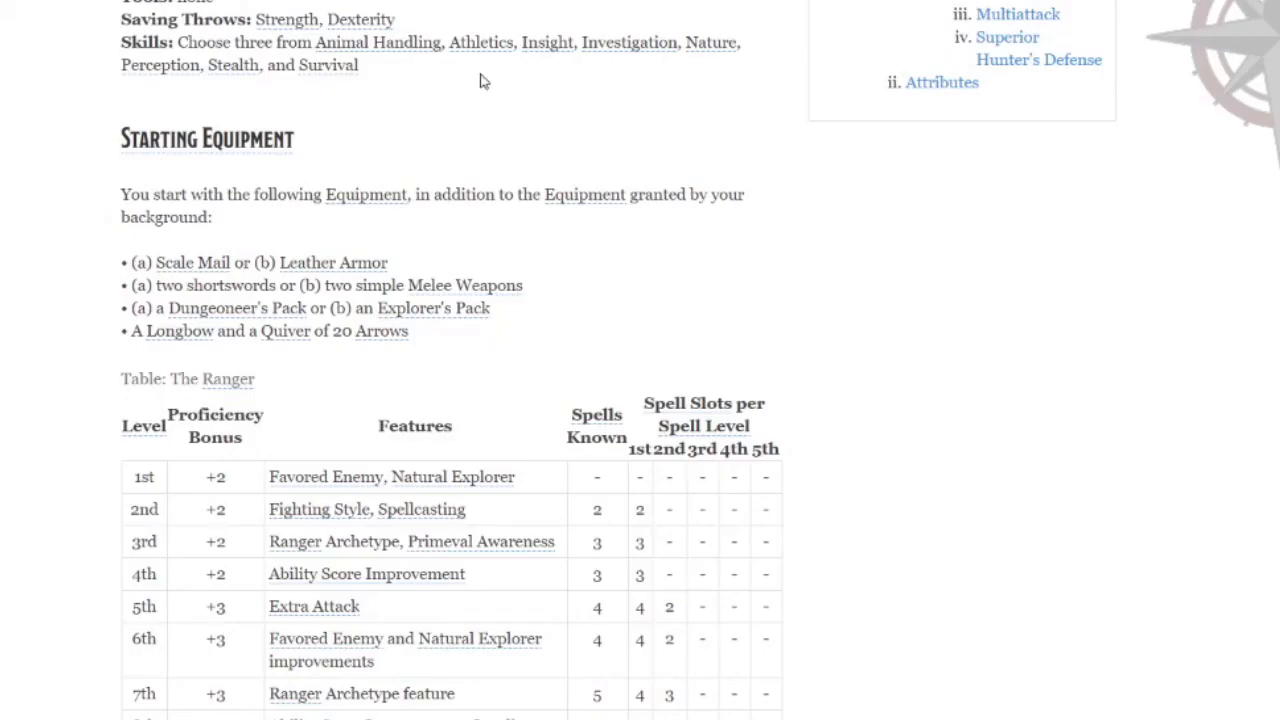
# Step: Check the Ranger class page and the City Watch background page on 5etools for reference details
pyautogui.scroll(-3, 400, 376)
pyautogui.scroll(5, 480, 380)
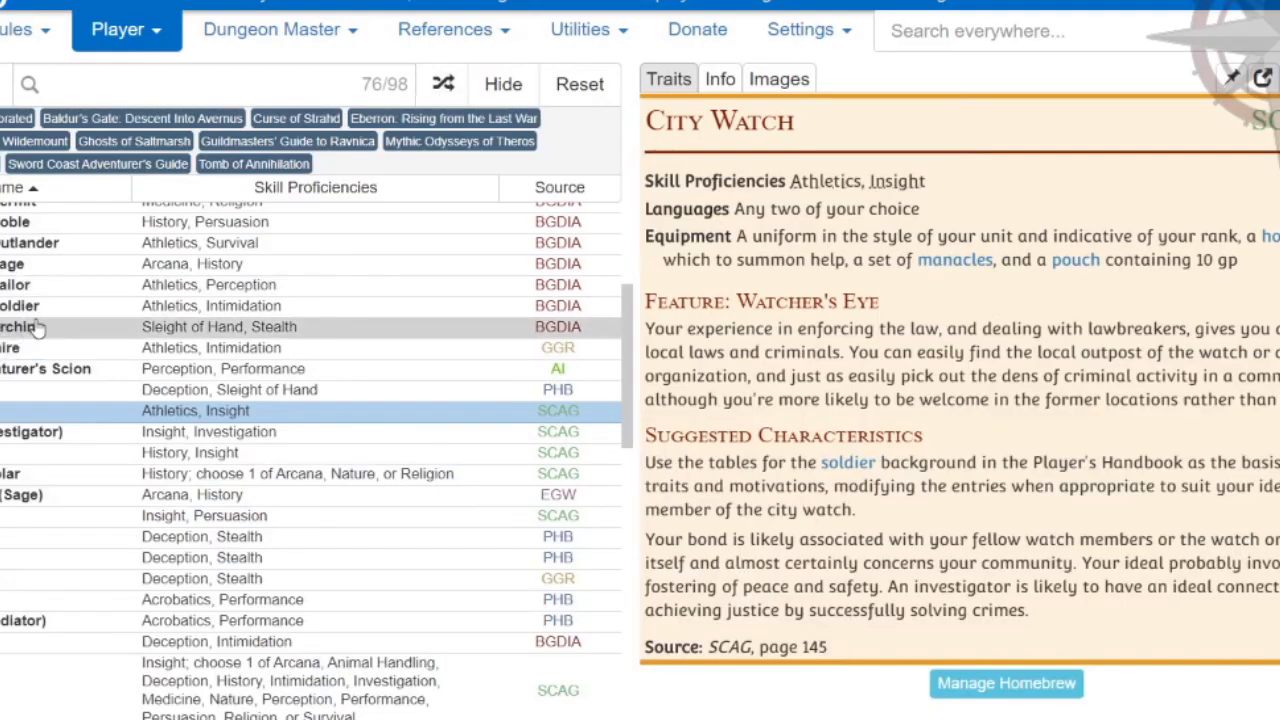
pyautogui.scroll(3, 300, 450)
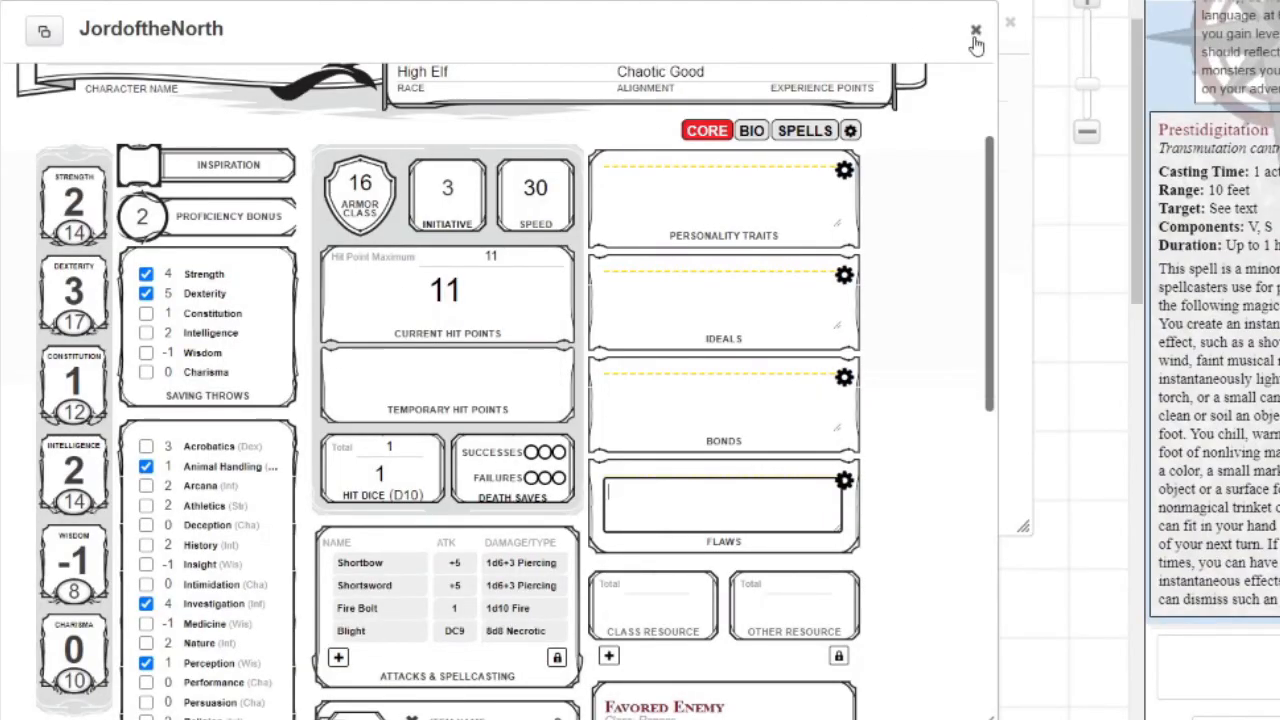
# Step: Close both open character windows and show the game's journal with its characters and handouts
pyautogui.click(973, 34)
pyautogui.click(1008, 22)
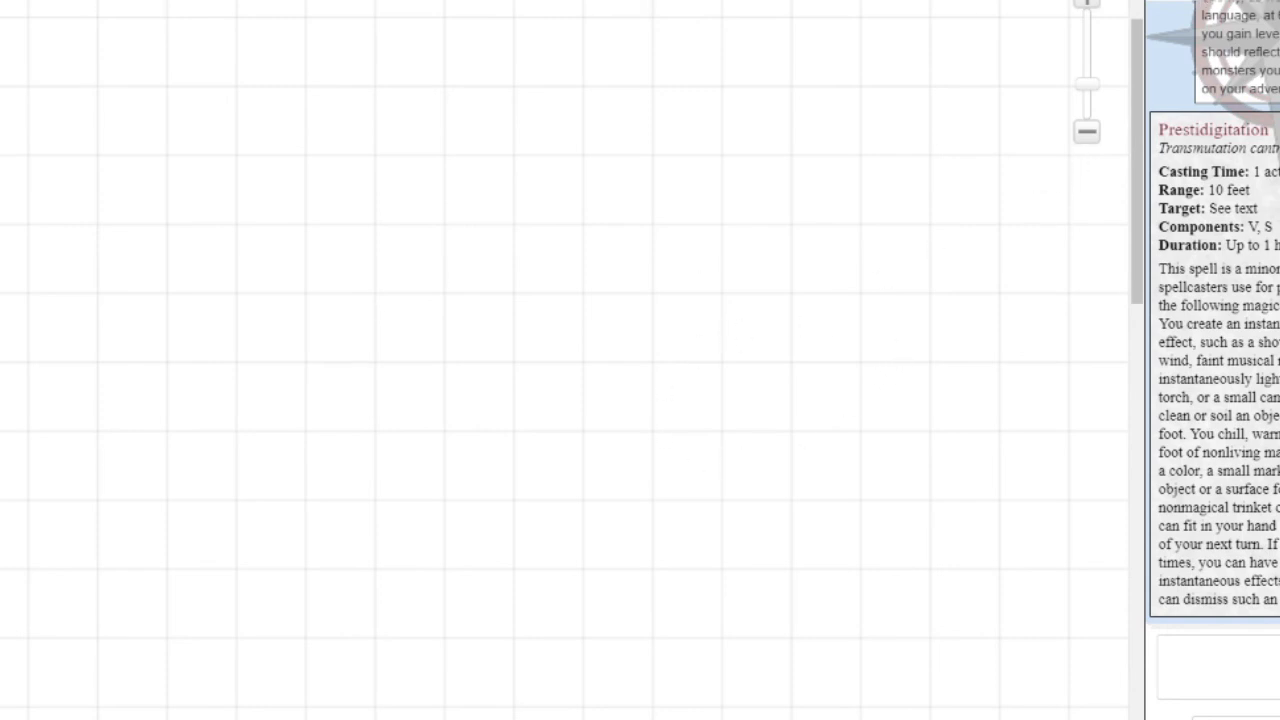
pyautogui.click(1212, 2)
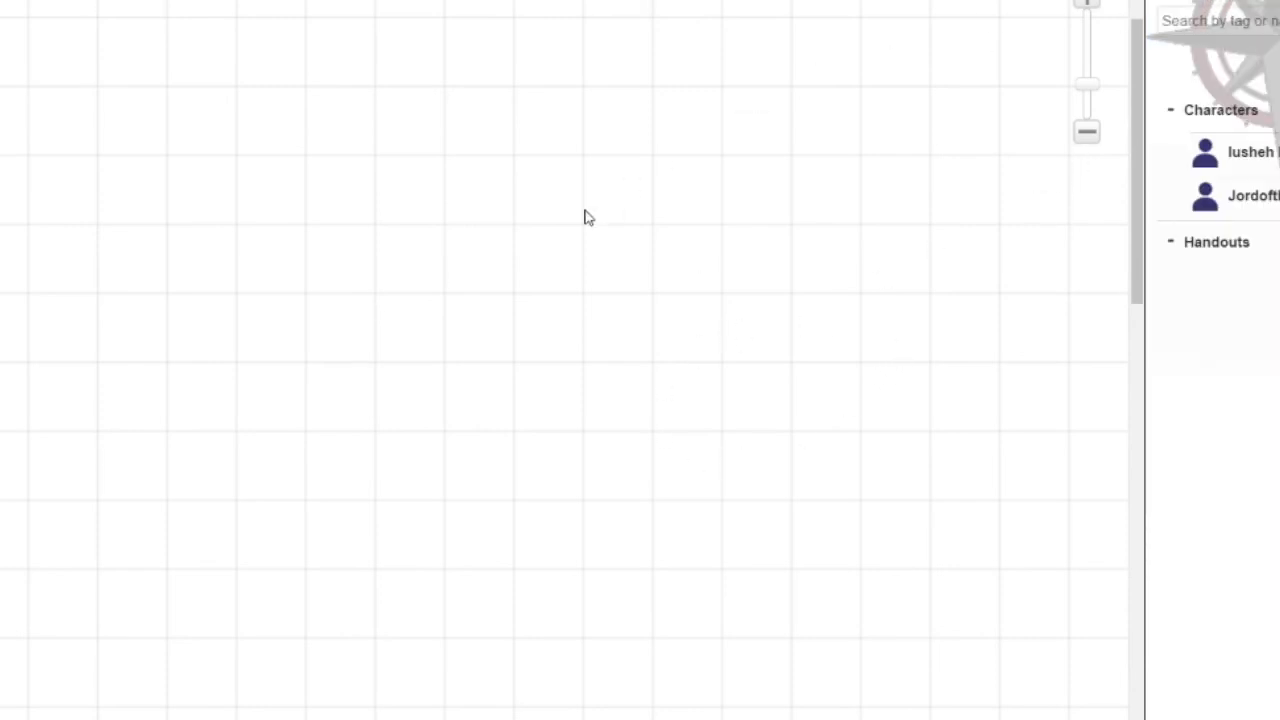